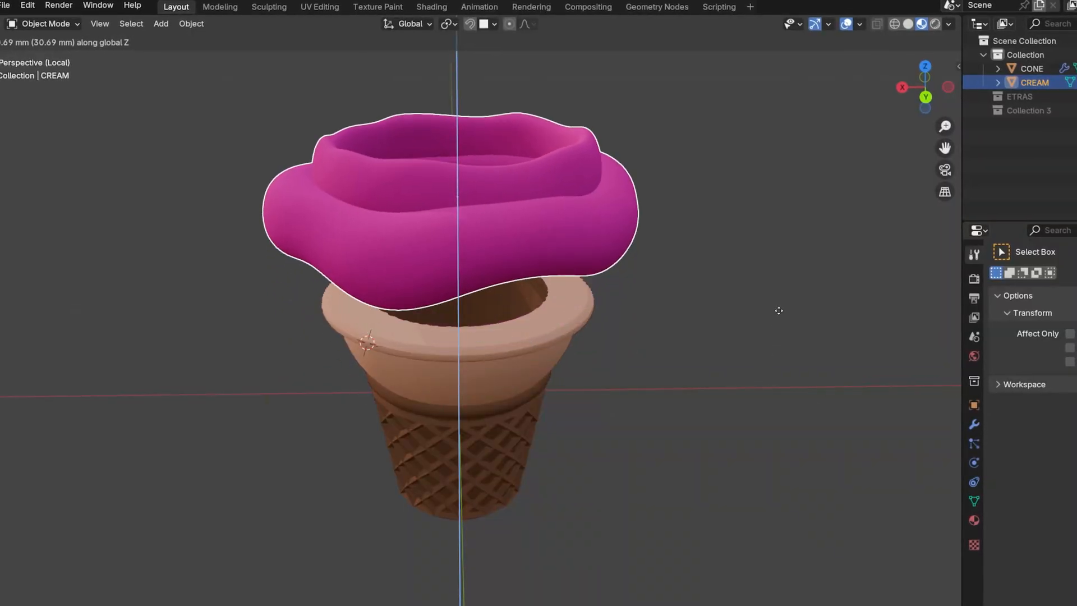
Position the CREAM object above the cone along the global Z axis
click(717, 330)
middle_drag(717, 329, 787, 246)
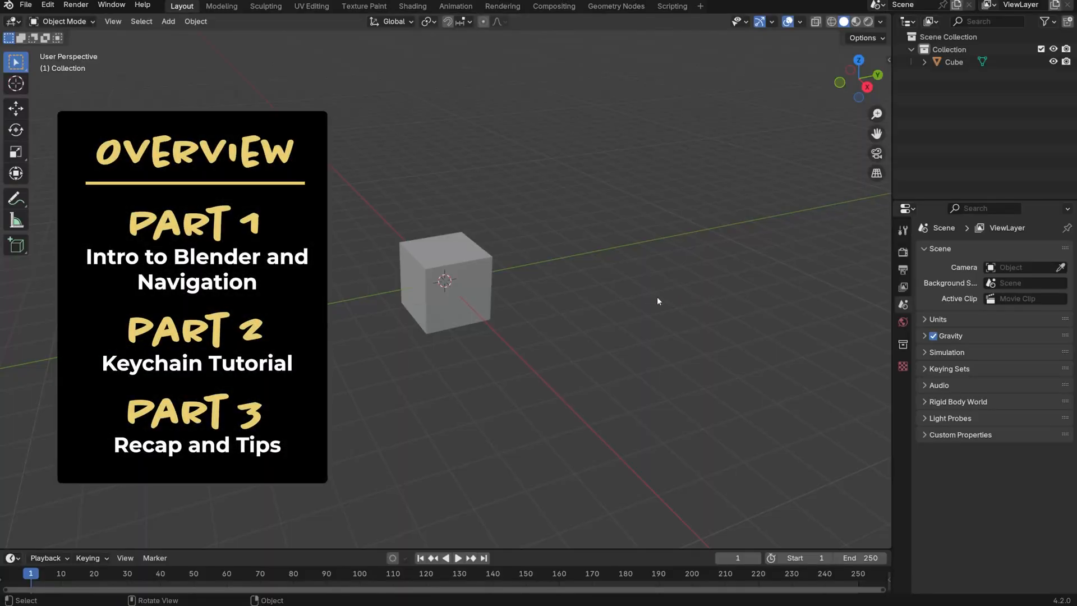
Try to move the cube down along the global Z axis
middle_drag(658, 301, 590, 342)
middle_drag(590, 342, 597, 340)
key(g)
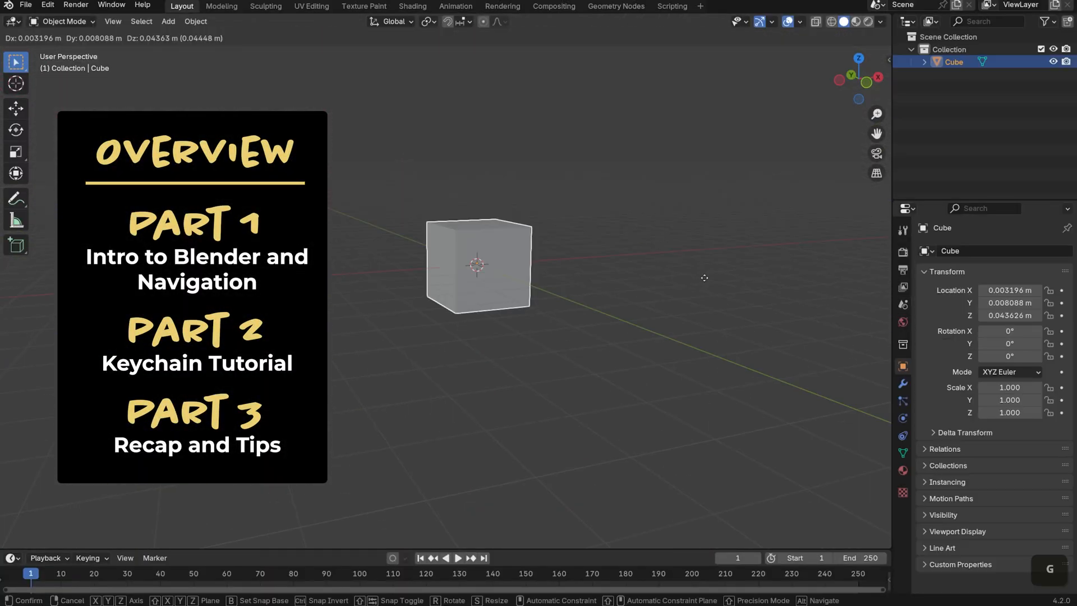
key(z)
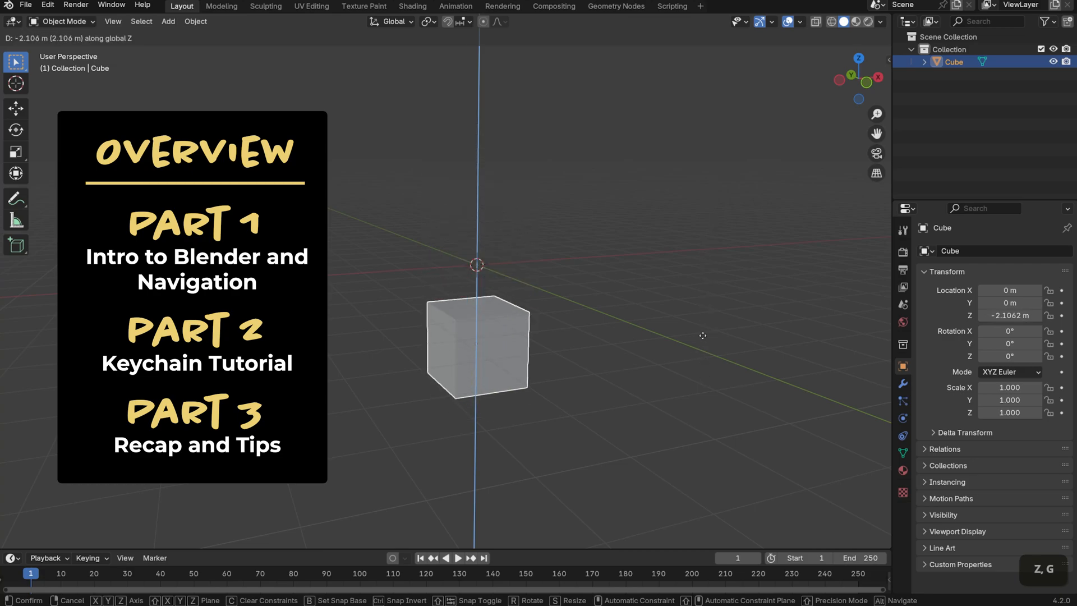
key(Escape)
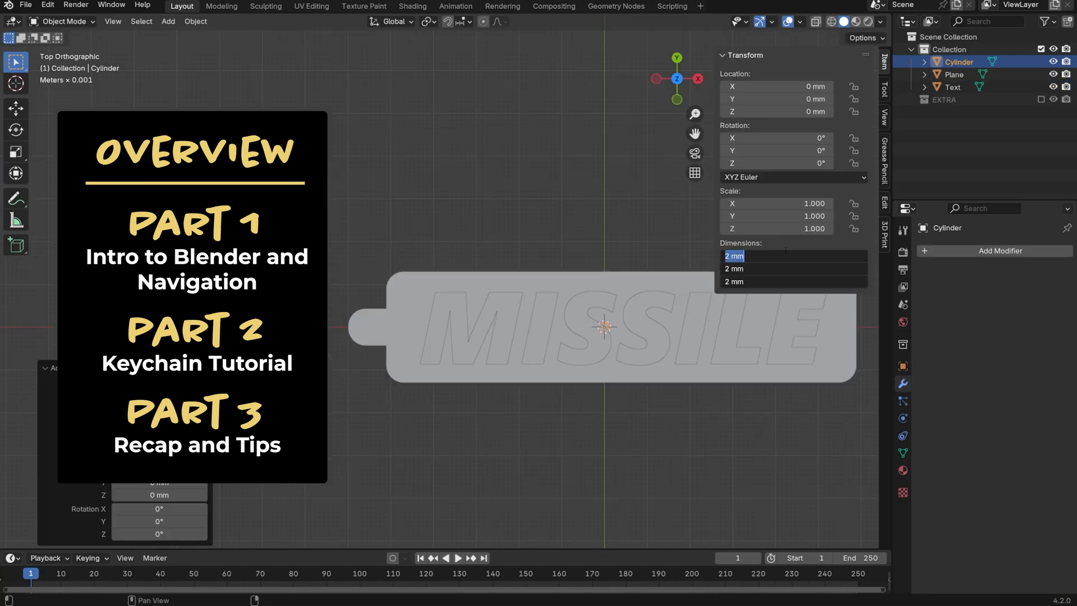
Run all of the 3D Print Toolbox checks on the Suzanne mesh
key(Return)
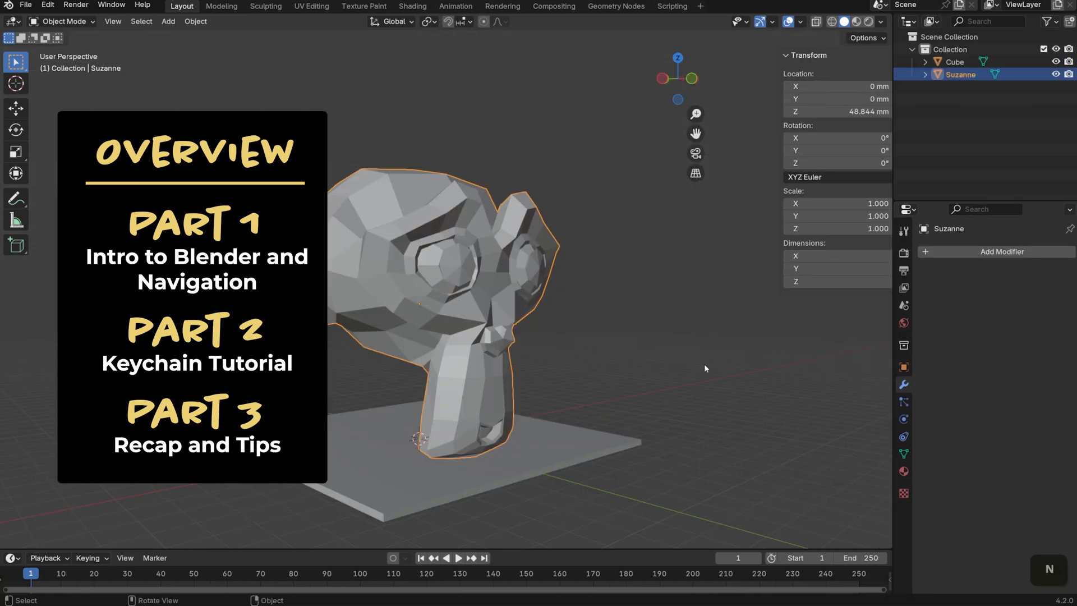
click(886, 234)
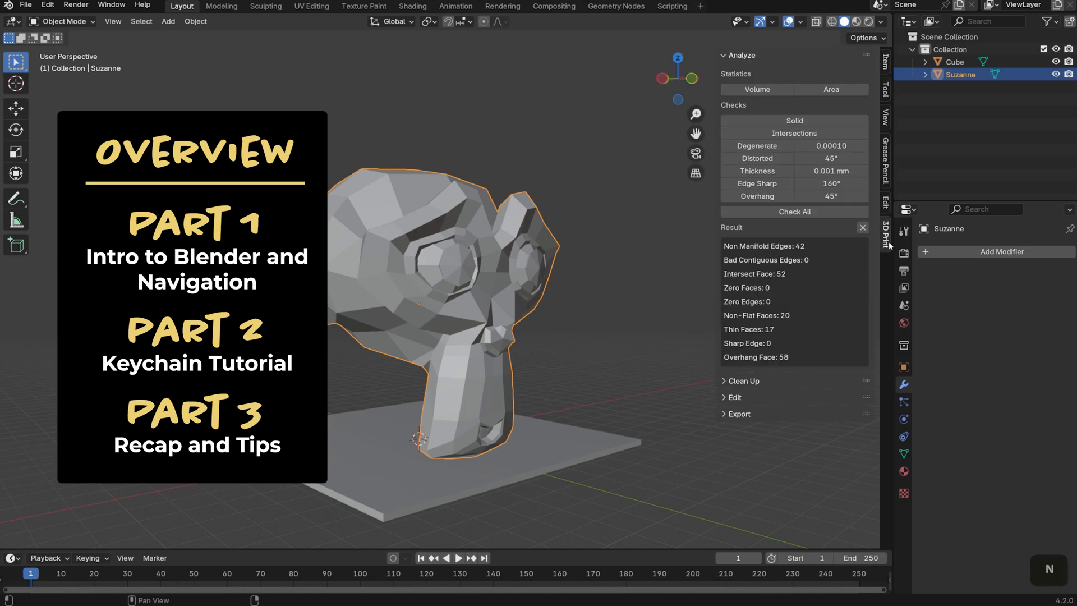
click(824, 210)
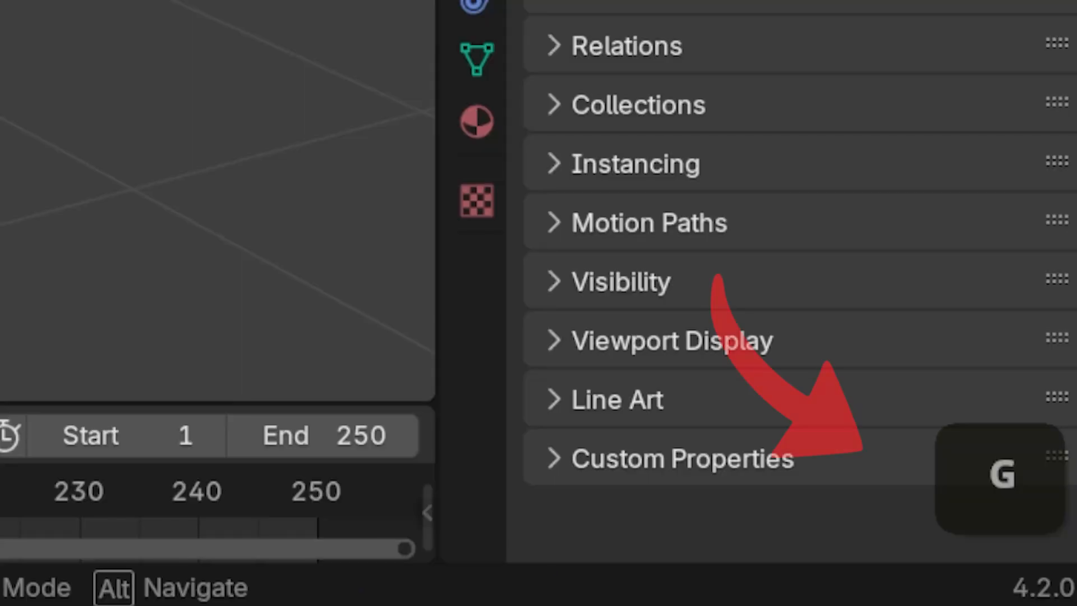
key(z)
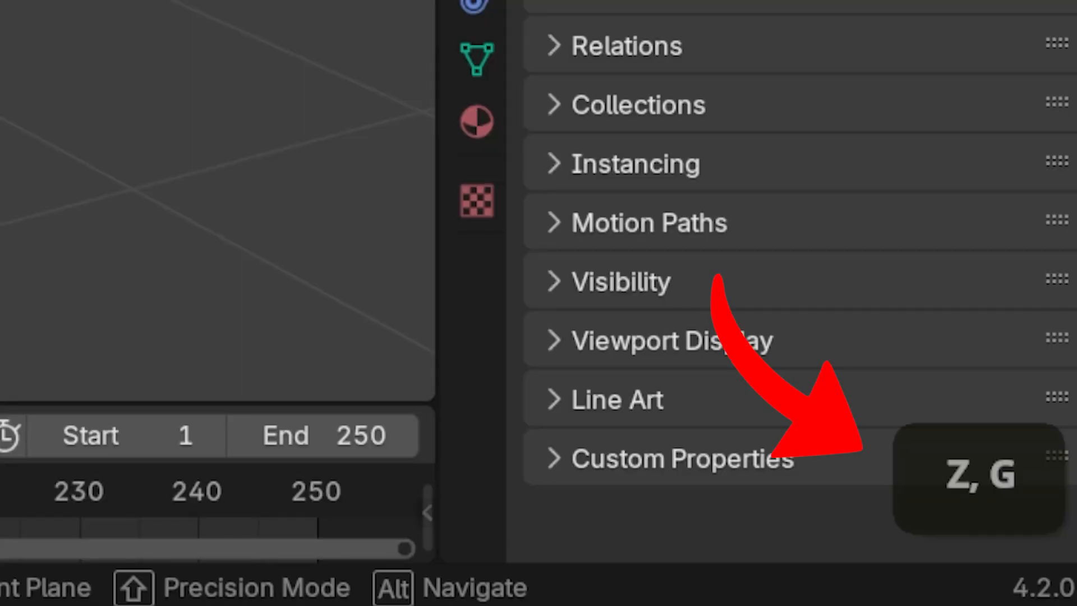
key(Escape)
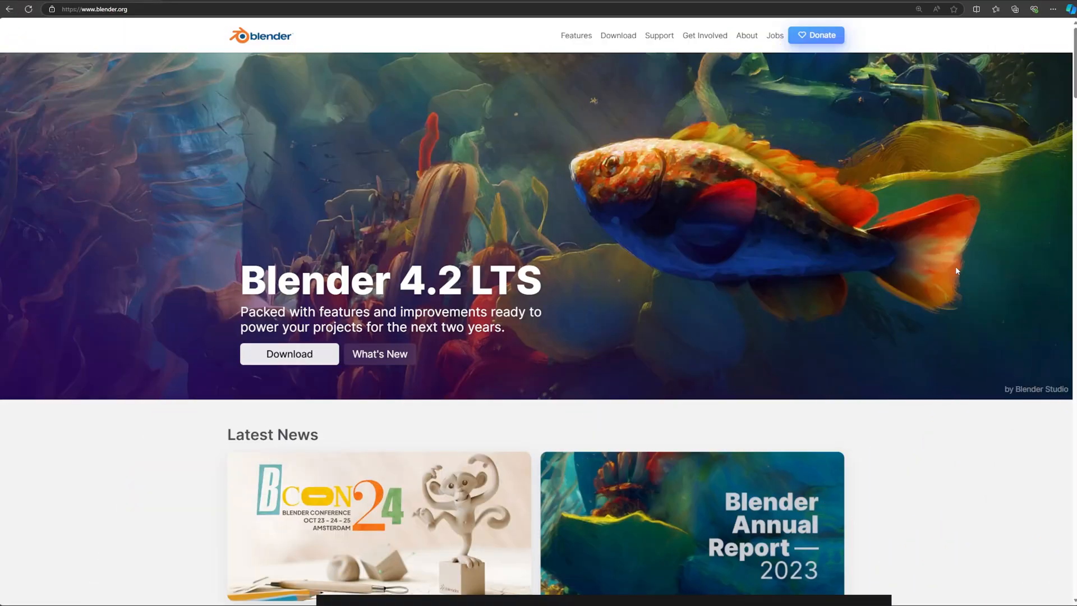
Open the Blender 4.2 LTS download page from the Blender website's home page
scroll(955, 266, down, 1)
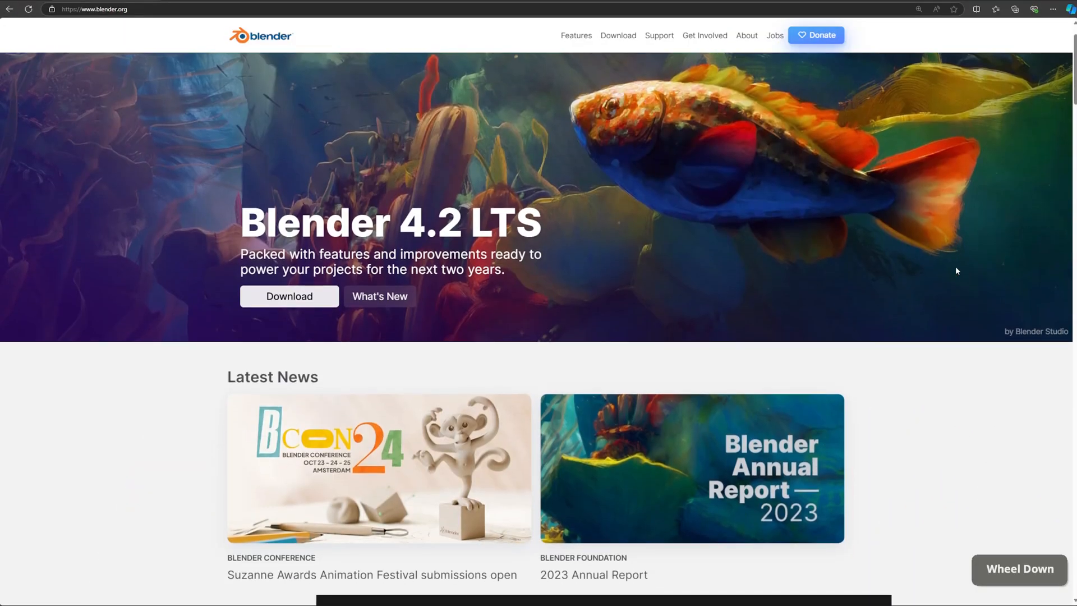
click(312, 302)
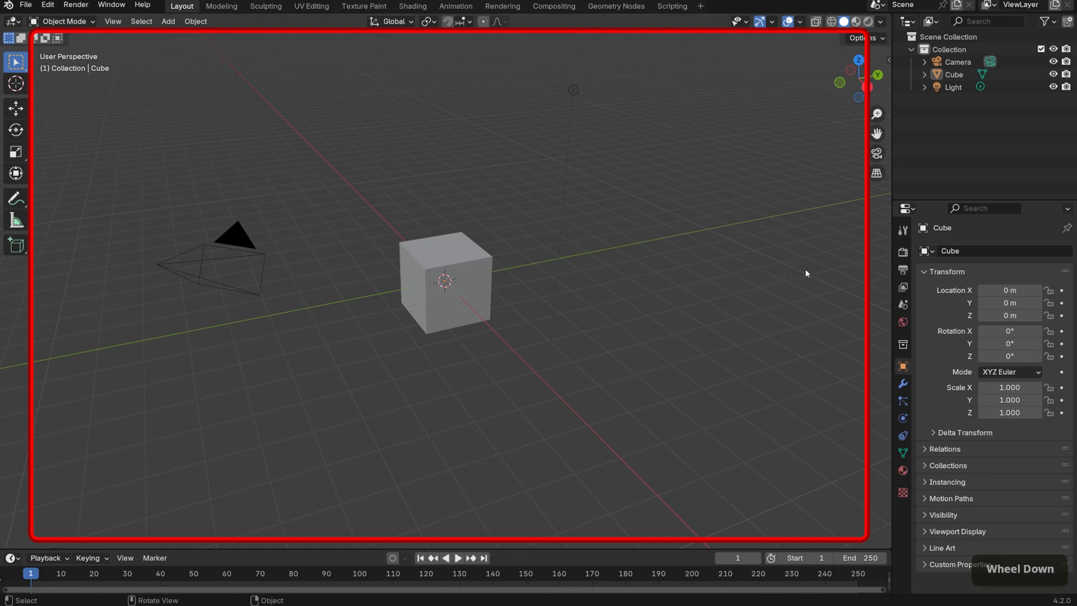
scroll(727, 339, up, 2)
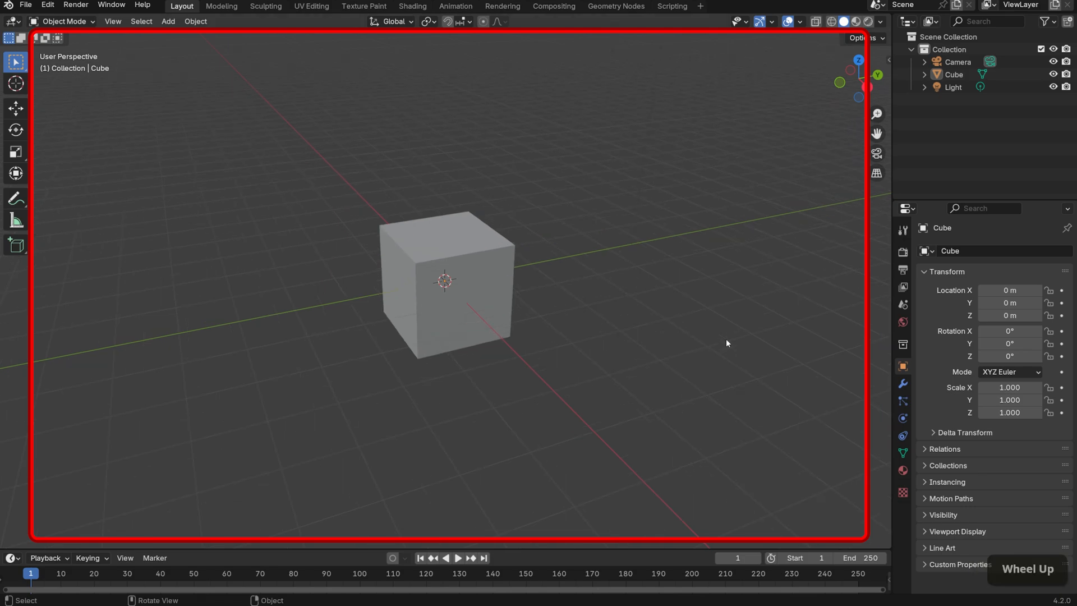
scroll(726, 343, down, 2)
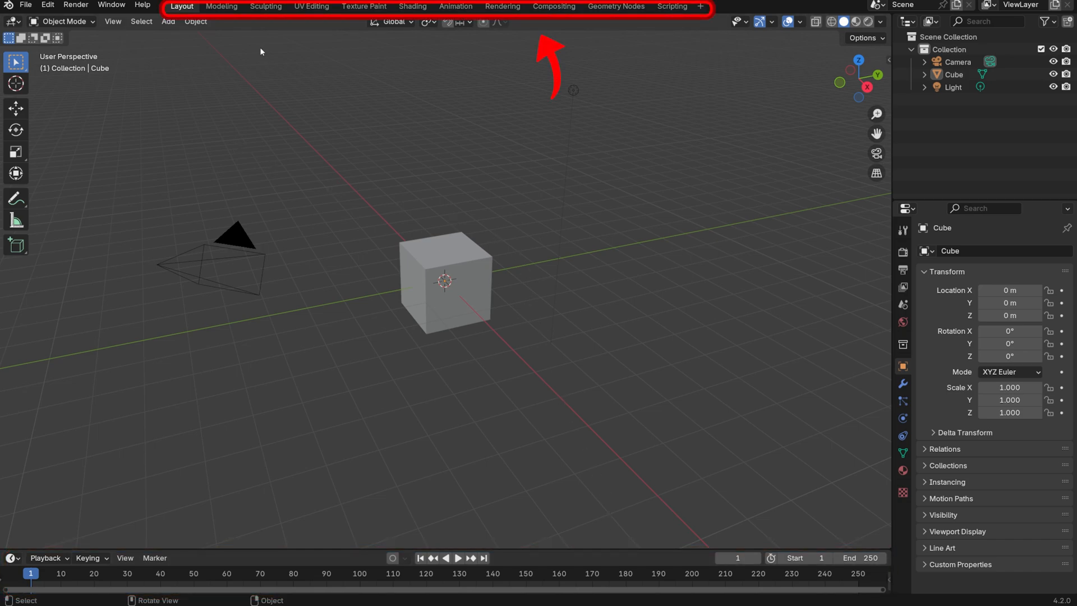
View the Modeling and Sculpting workspaces and return to the Layout workspace
click(222, 6)
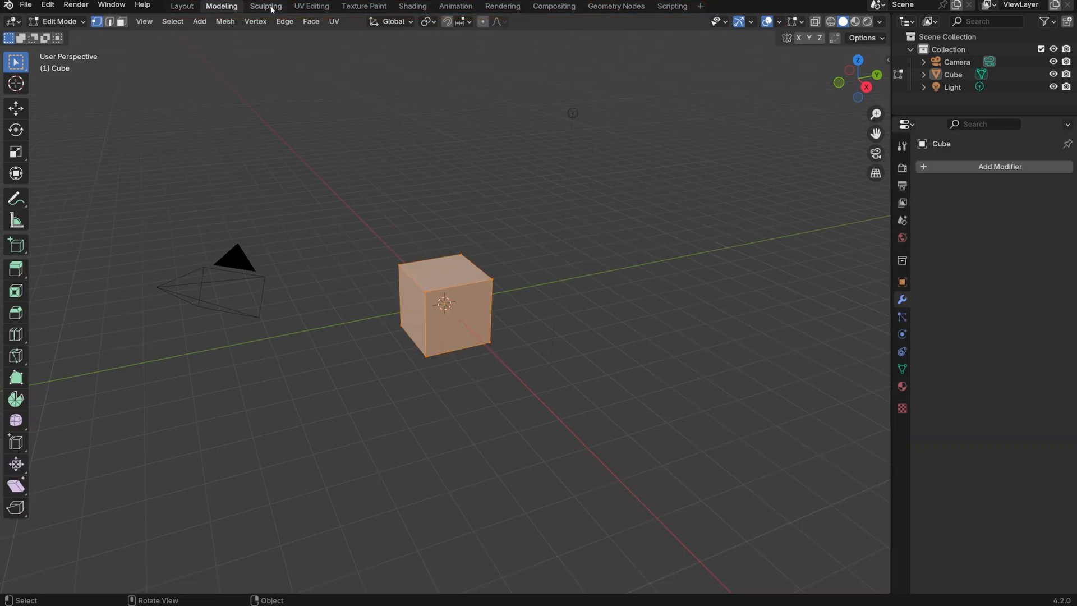
click(266, 6)
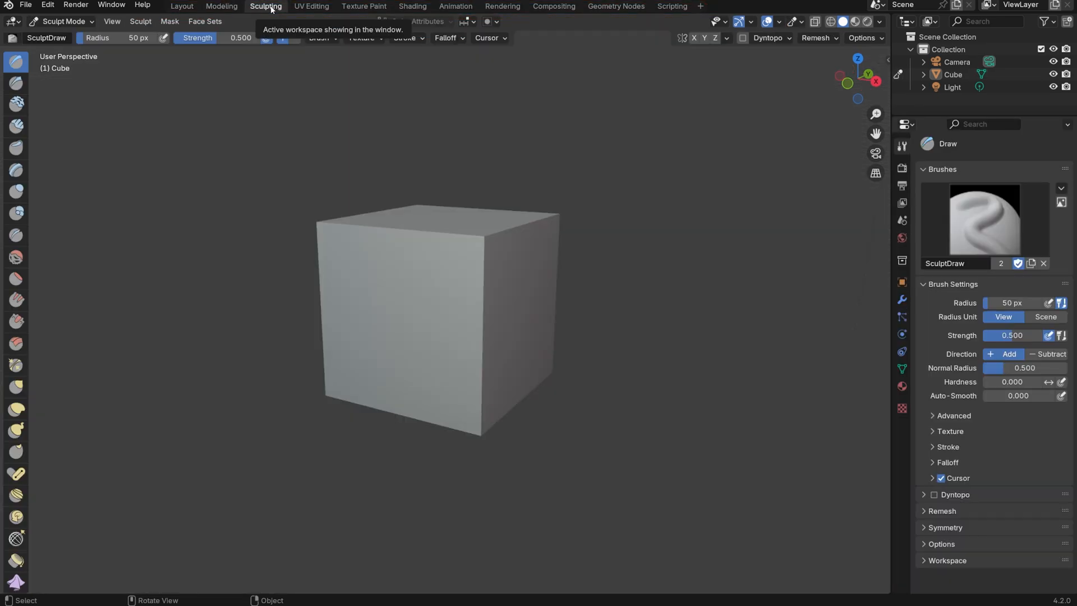
click(182, 7)
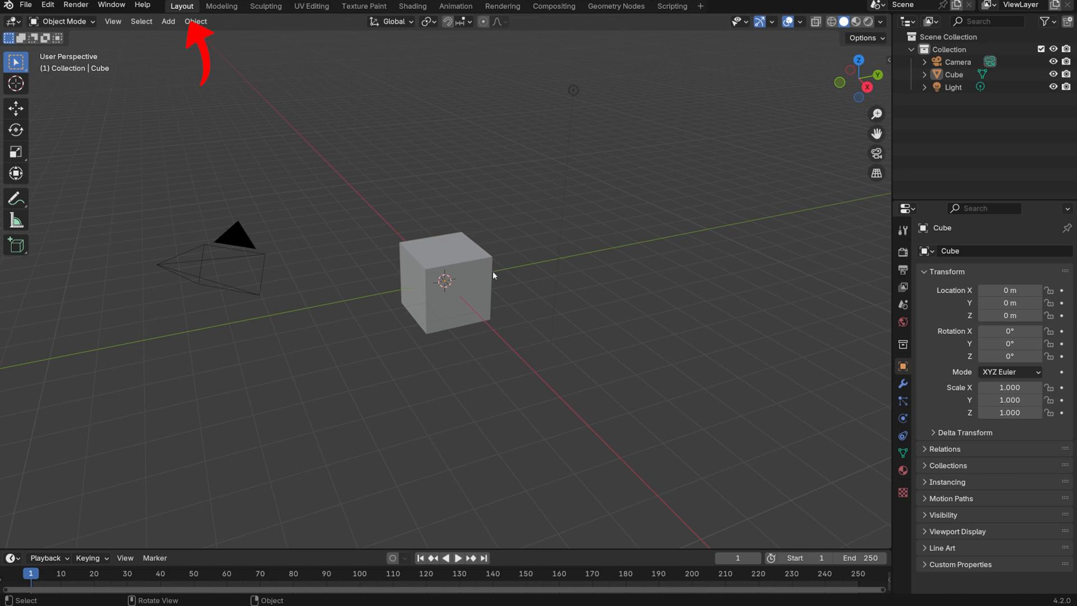
Delete the default light and camera from the scene, keeping only the cube
click(577, 90)
key(x)
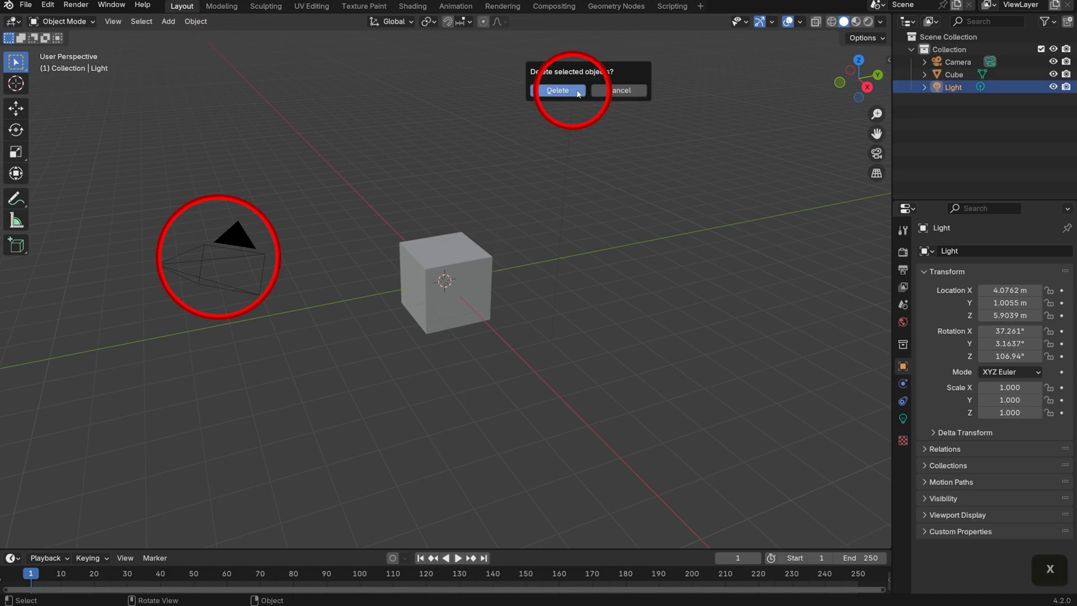
click(577, 91)
click(245, 233)
key(x)
click(245, 234)
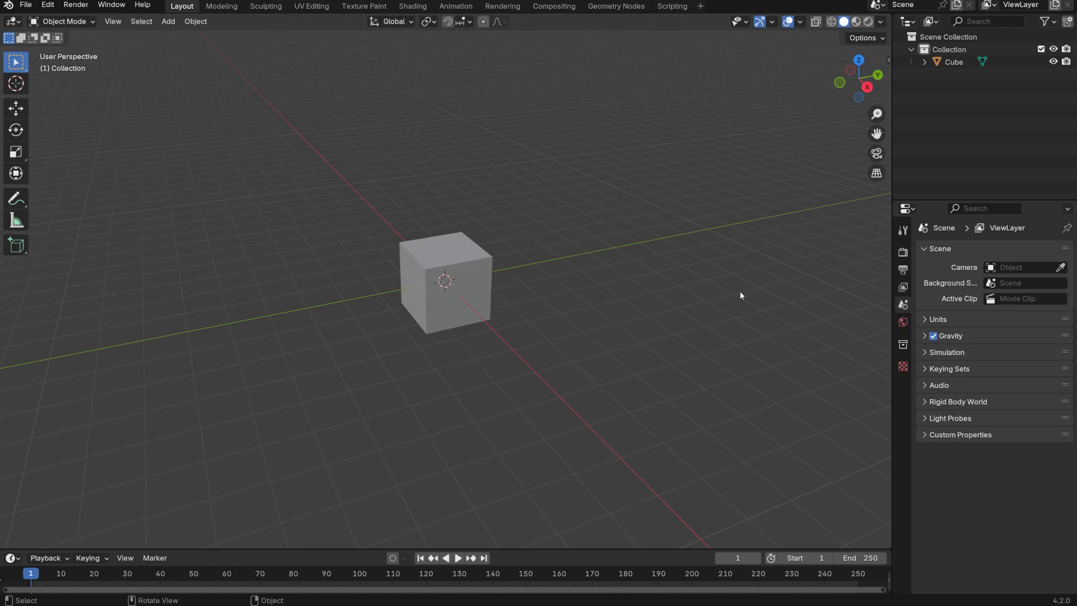
Explore the cube by orbiting, zooming in and out, and panning the 3D view
mouse_move(651, 295)
middle_down()
mouse_move(712, 335)
mouse_move(685, 365)
mouse_move(592, 339)
mouse_move(668, 307)
middle_up()
scroll(578, 319, up, 6)
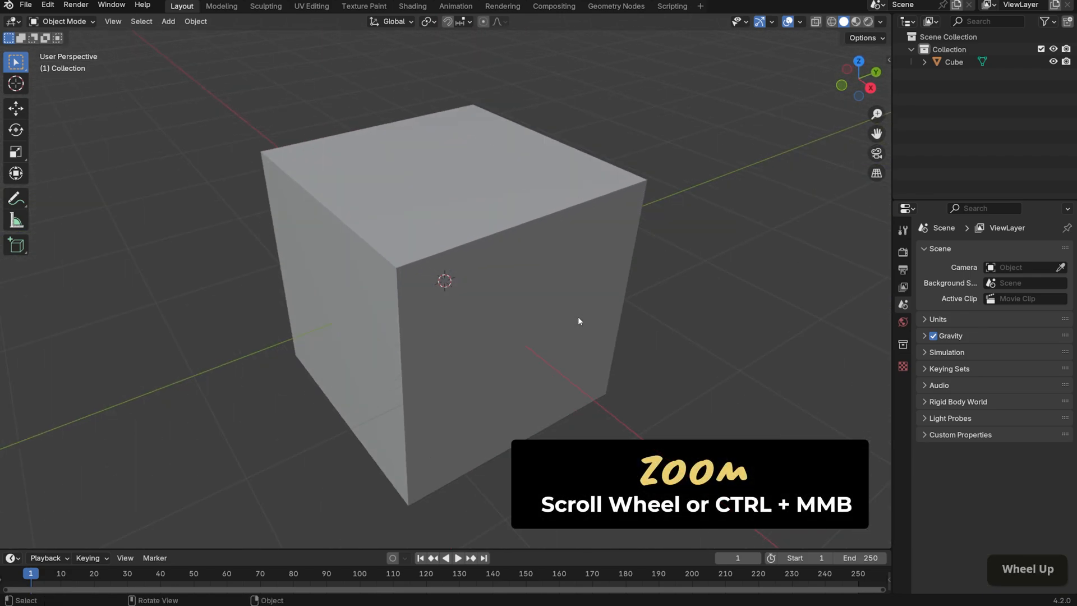
scroll(580, 321, down, 8)
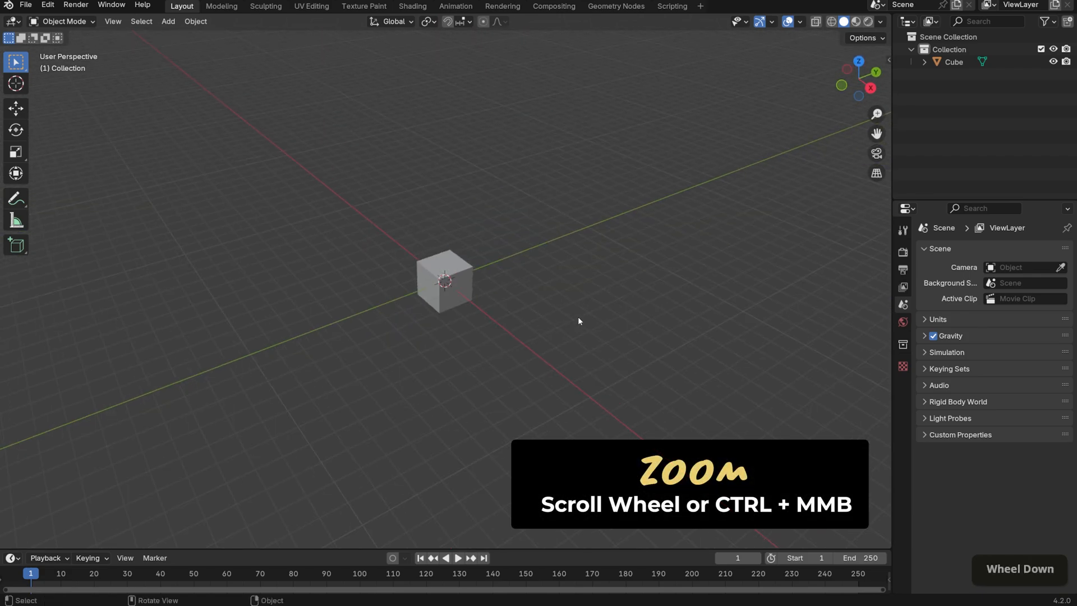
mouse_move(578, 319)
ctrl+middle_down()
mouse_move(571, 225)
mouse_move(591, 304)
ctrl+middle_up()
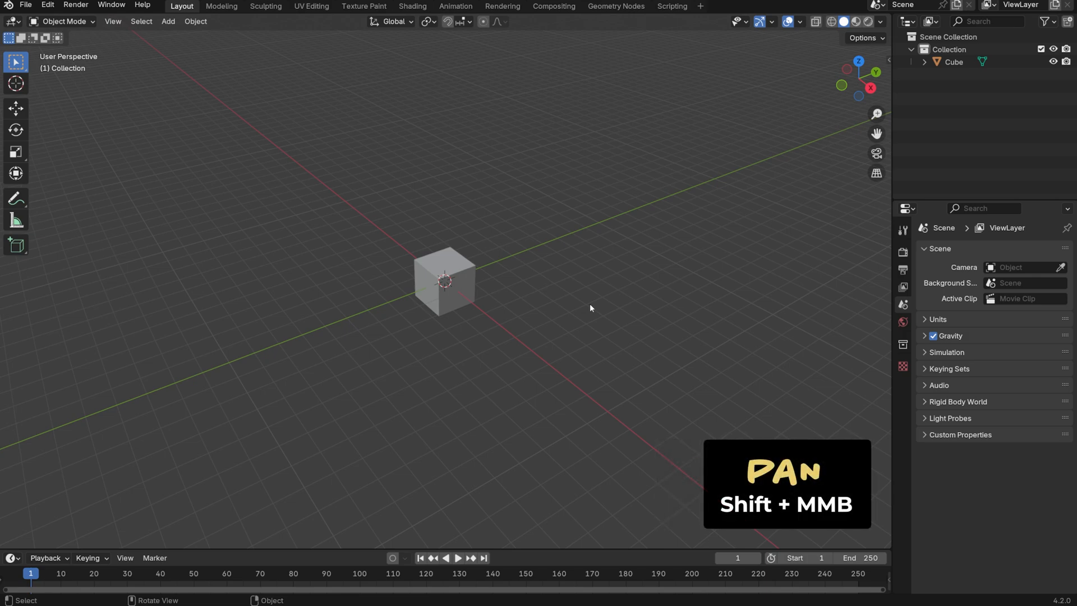
shift+middle_drag(590, 306, 563, 313)
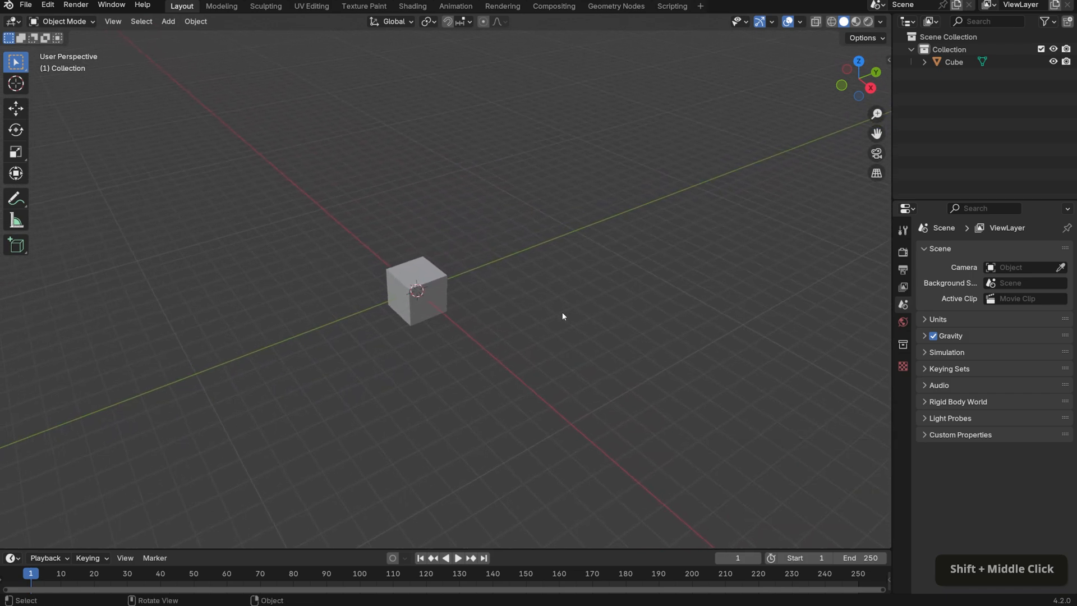
Select the cube and centre the view's rotation pivot on it
click(420, 291)
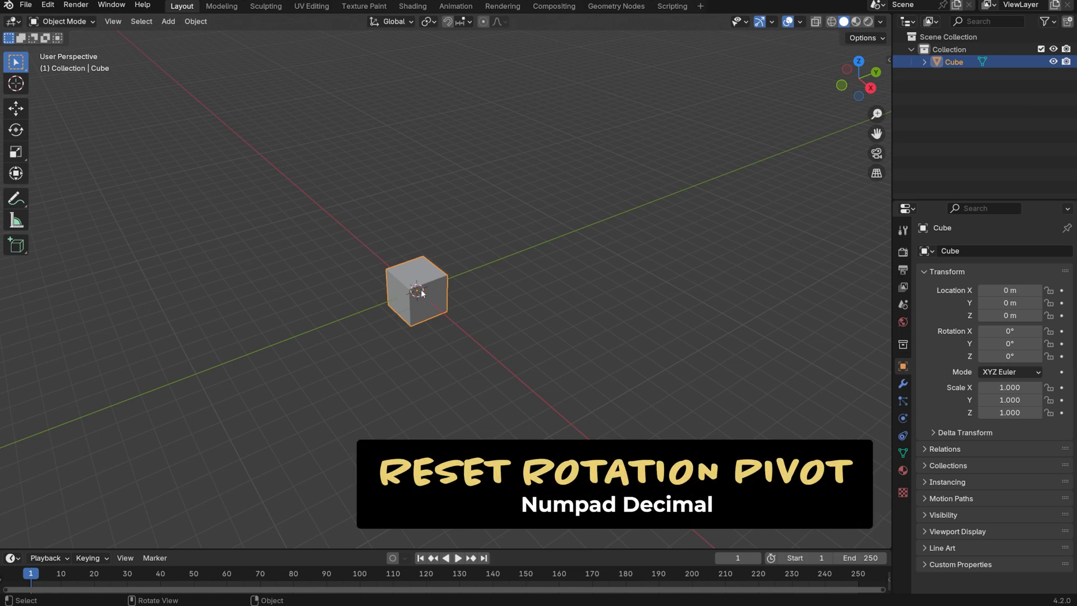
key(KP_Decimal)
scroll(438, 286, down, 5)
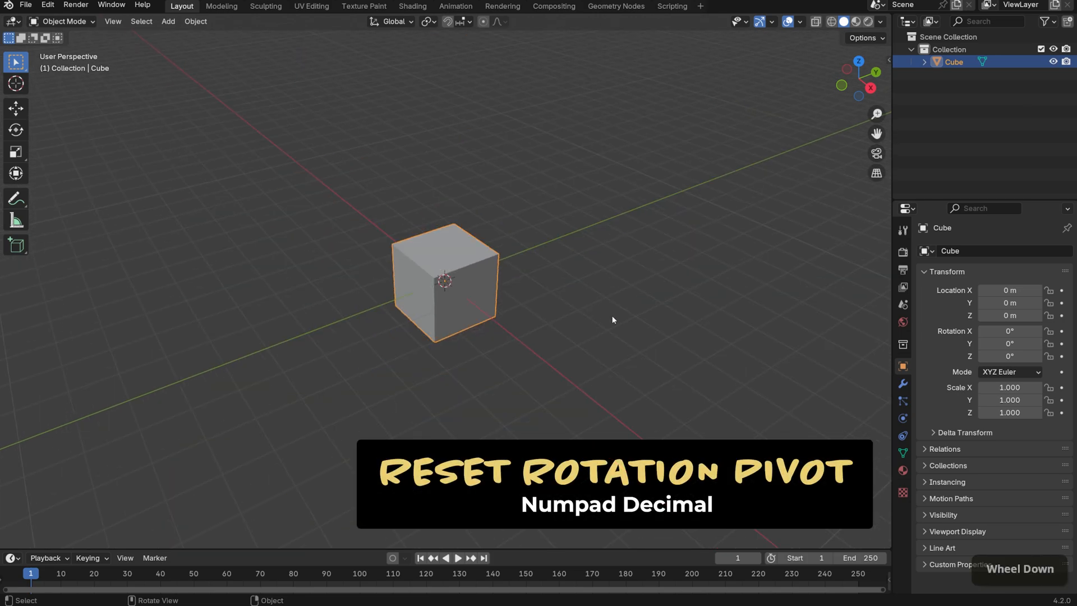
Open the Navigation section of the preferences
click(47, 4)
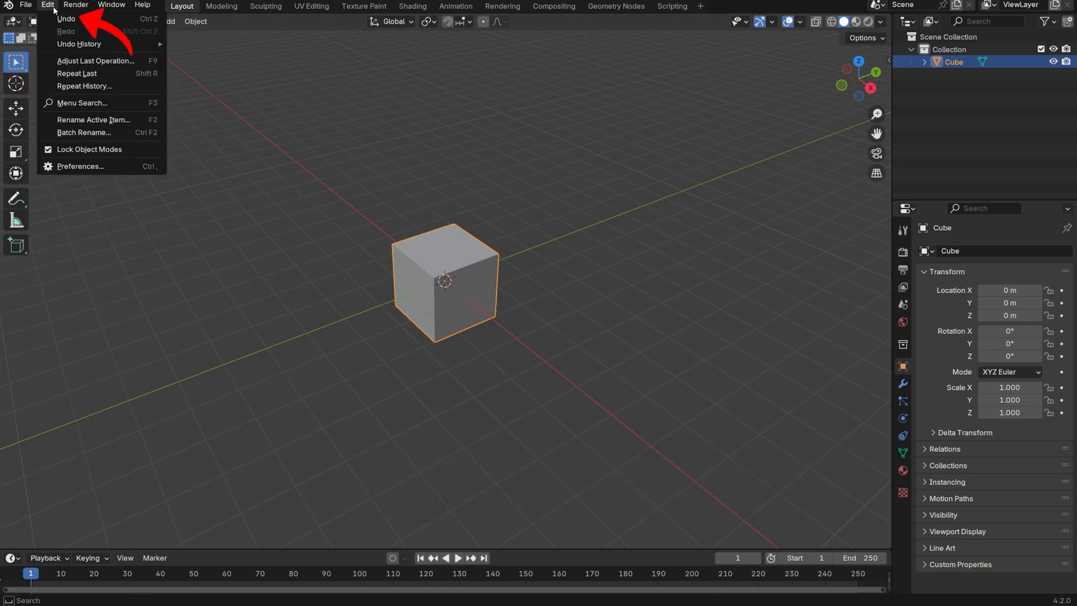
click(95, 166)
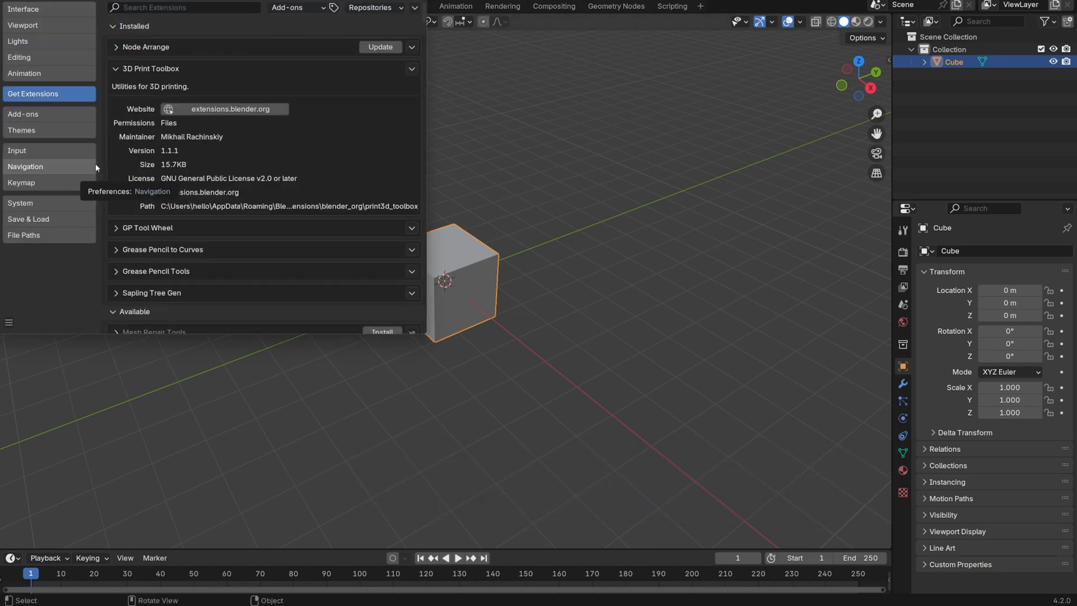
click(96, 167)
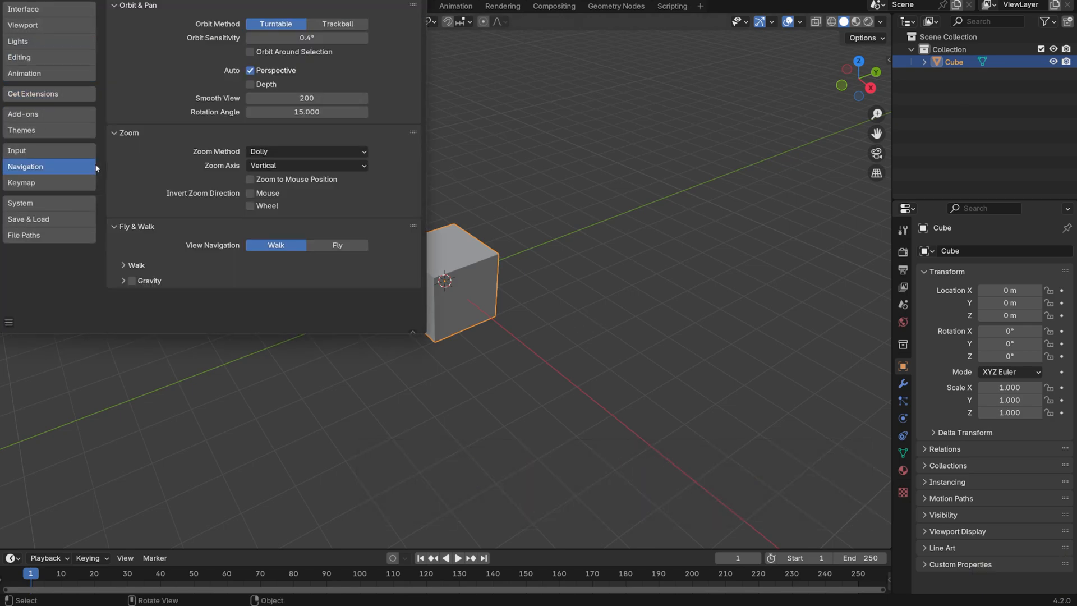
Try Orbit Around Selection by panning and orbiting around the cube, and switch the option back off
click(250, 51)
shift+middle_drag(587, 244, 705, 240)
middle_drag(601, 294, 635, 300)
click(250, 52)
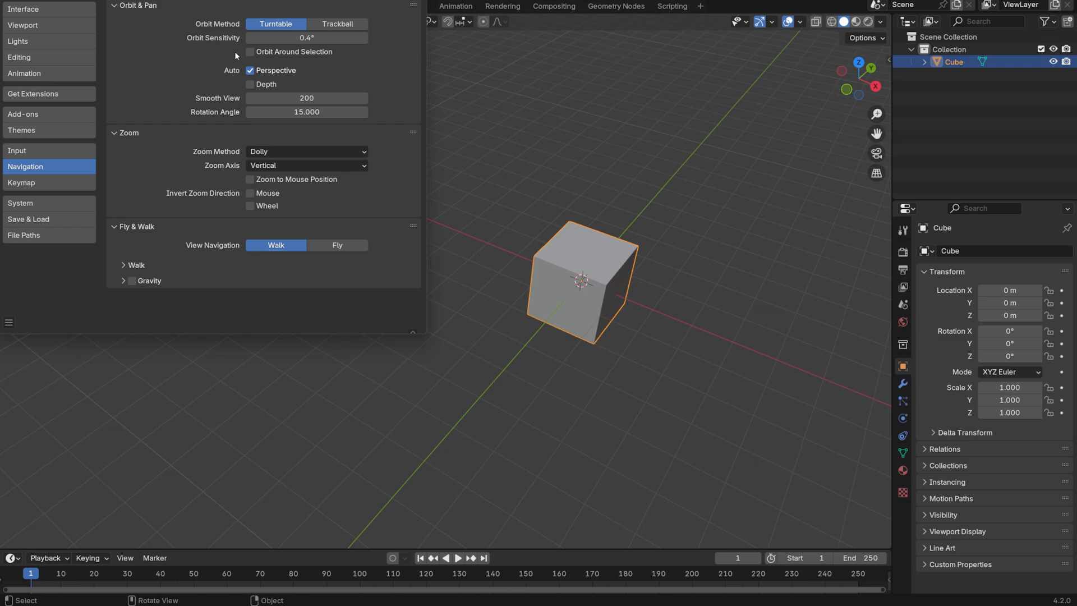
Show the Input preferences and try orbiting and zooming with Emulate 3 Button Mouse, plus rotating the view with the navigation gizmo
click(60, 150)
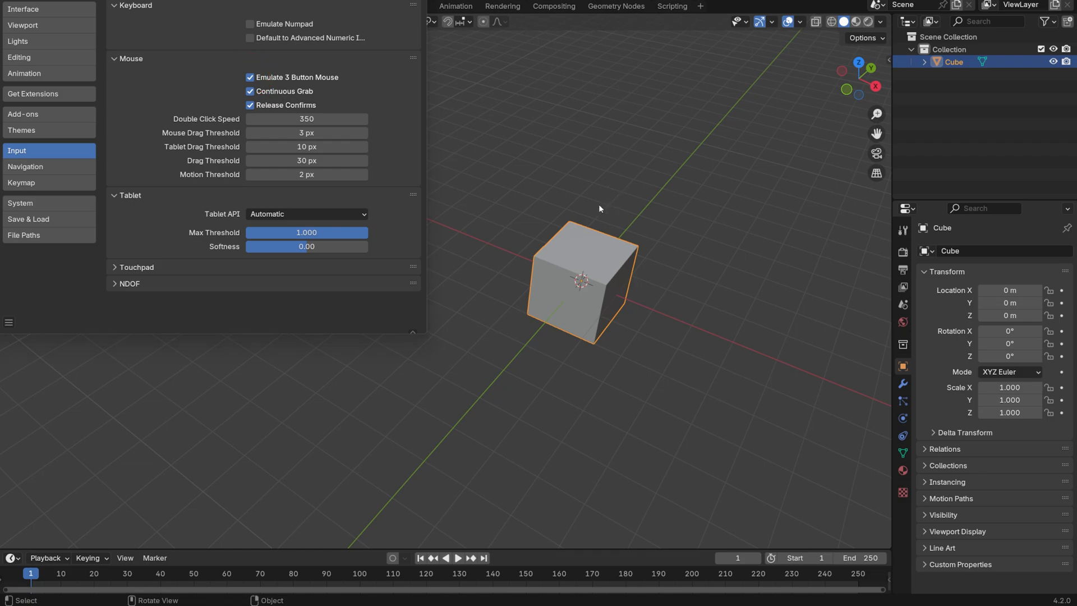
mouse_move(606, 207)
alt+mouse_down()
mouse_move(537, 220)
mouse_move(599, 196)
mouse_move(592, 215)
alt+mouse_up()
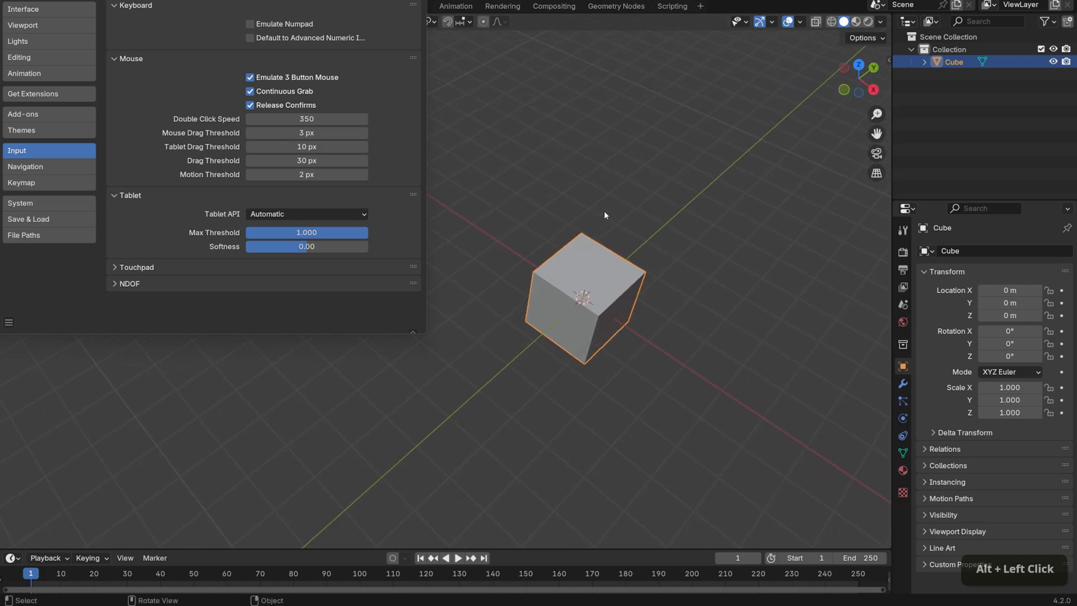
ctrl+alt+drag(605, 215, 636, 249)
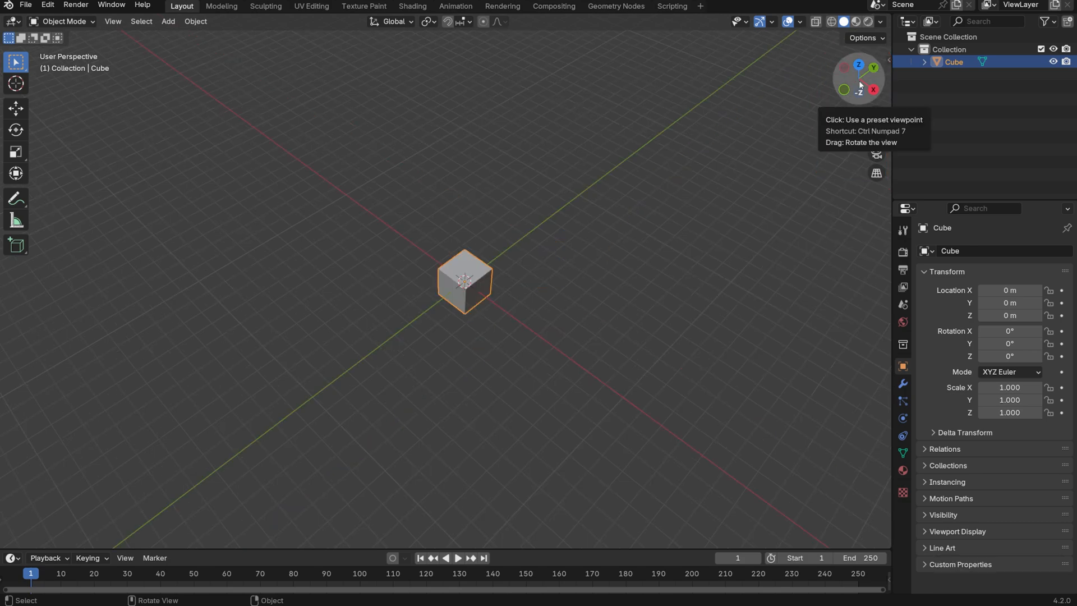
drag(859, 89, 885, 144)
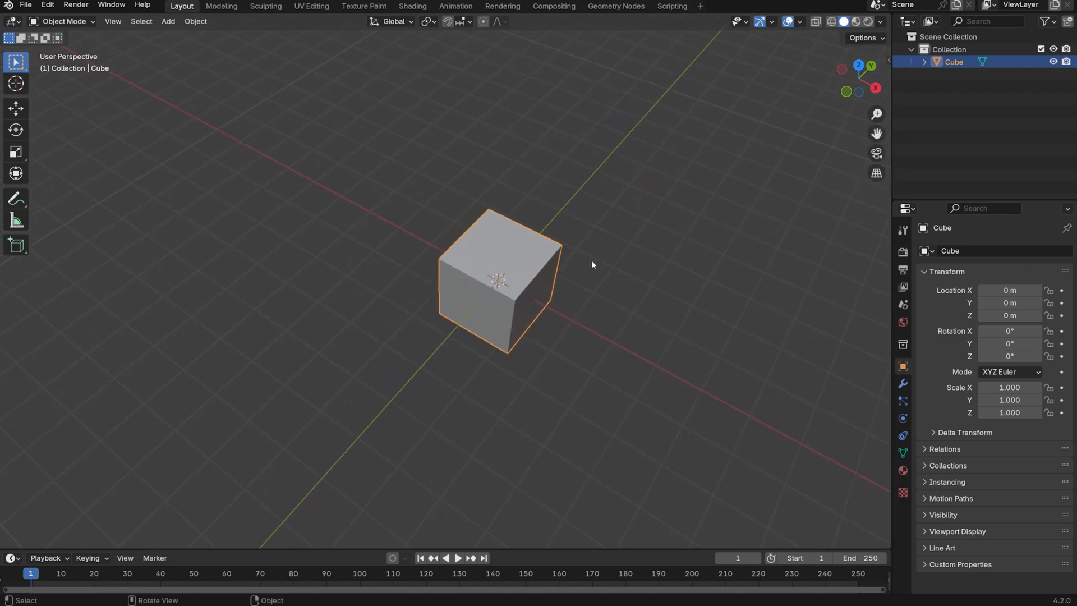
Try moving the cube along the global X axis and along the global Y axis, cancelling each move
middle_drag(487, 266, 661, 294)
key(g)
key(x)
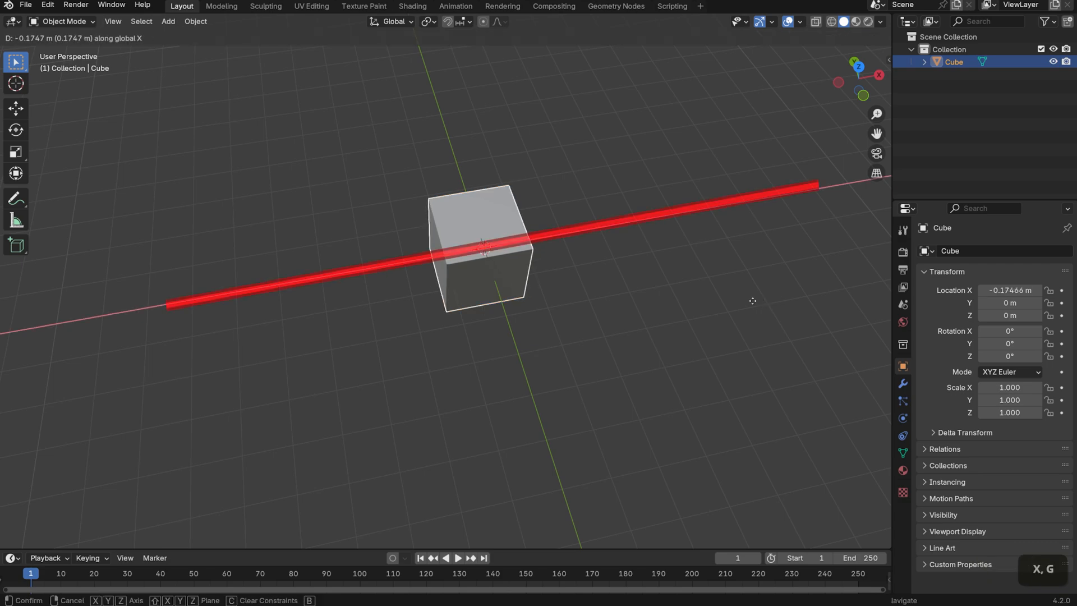
key(Escape)
key(g)
key(y)
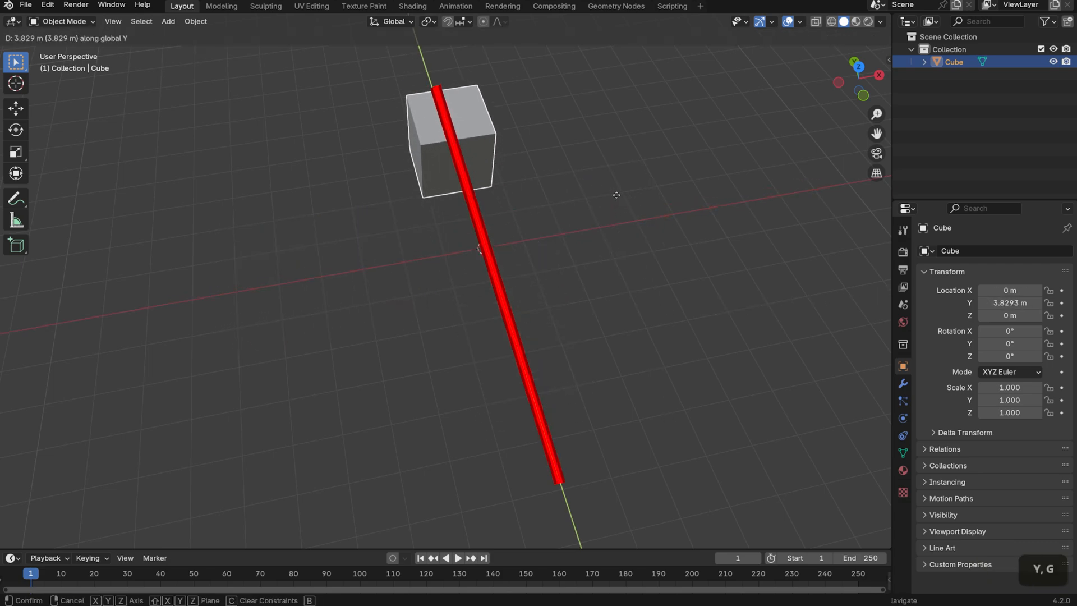
key(Escape)
Try moving the cube along the global Z axis and cancel the move
middle_drag(678, 337, 705, 280)
key(g)
key(z)
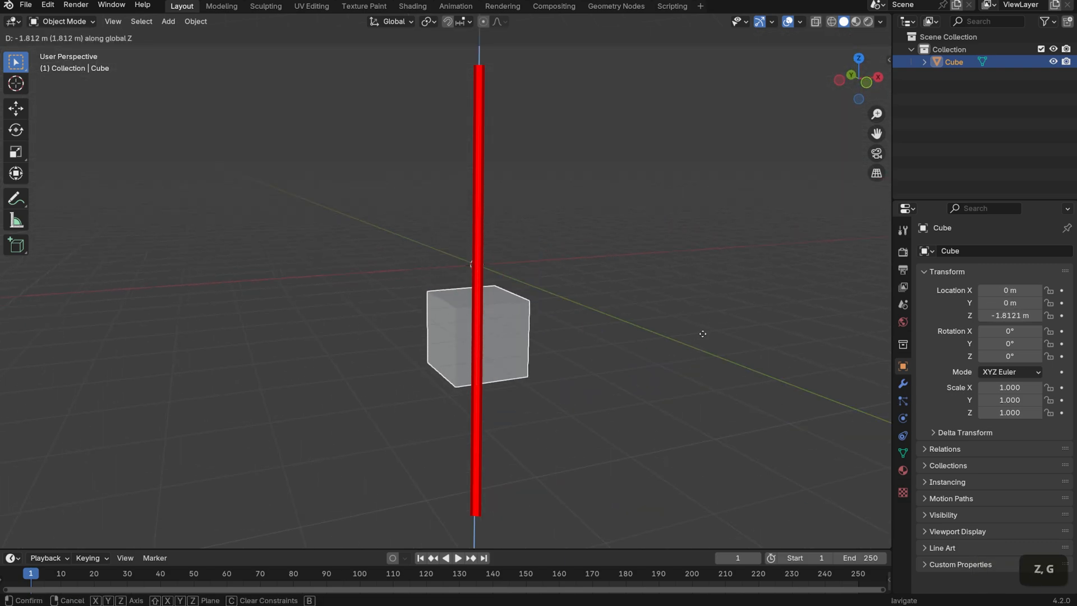
key(Escape)
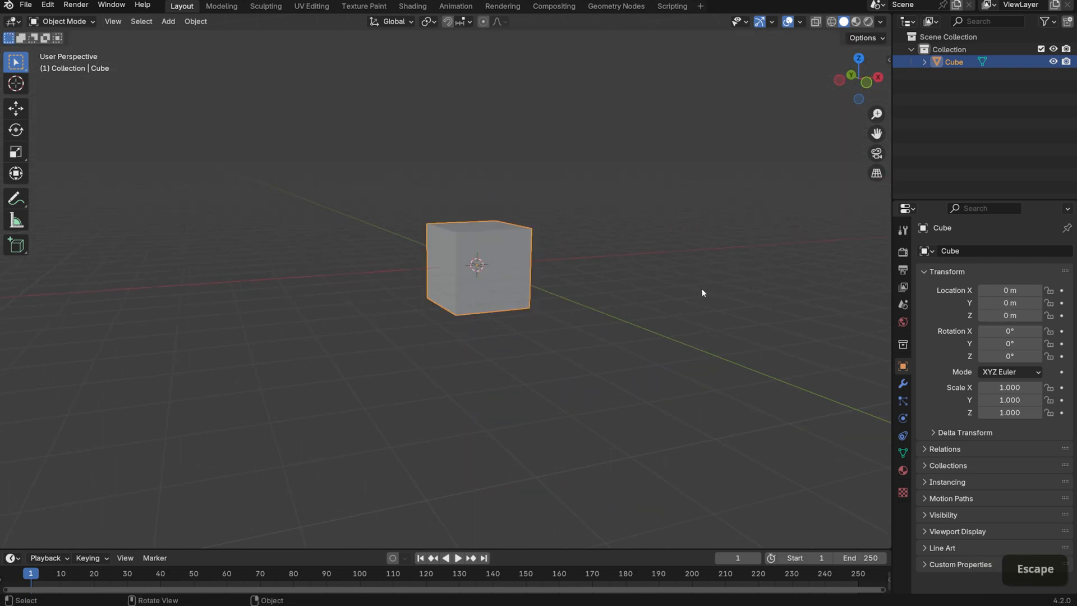
View the cube in the front, right and top orthographic views, go through them once more, and return to a perspective view
mouse_move(702, 293)
middle_down()
mouse_move(724, 278)
mouse_move(687, 294)
mouse_move(696, 283)
middle_up()
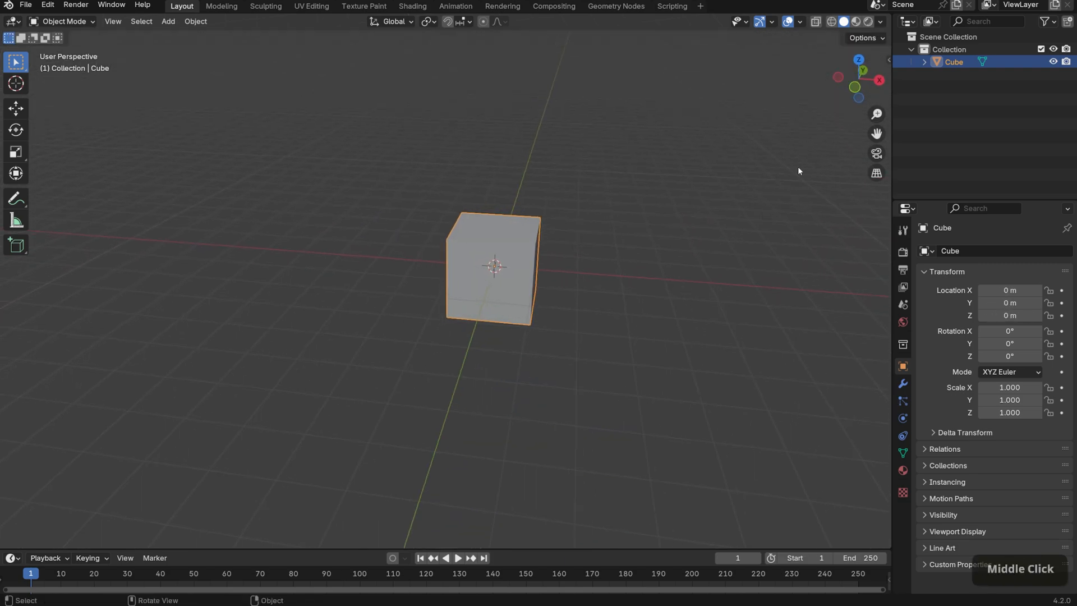
click(855, 89)
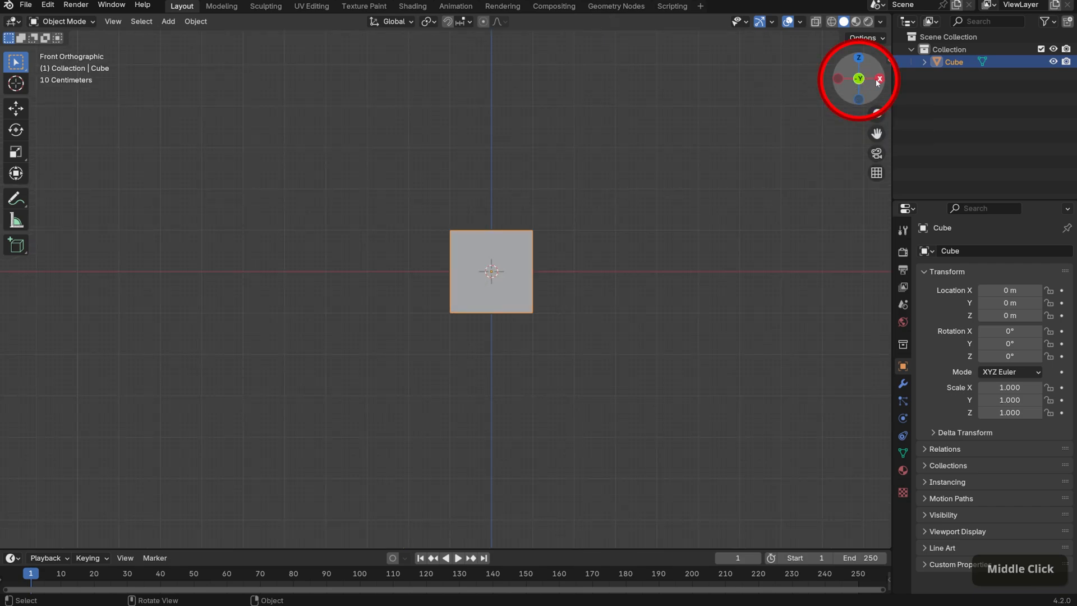
click(878, 79)
click(859, 58)
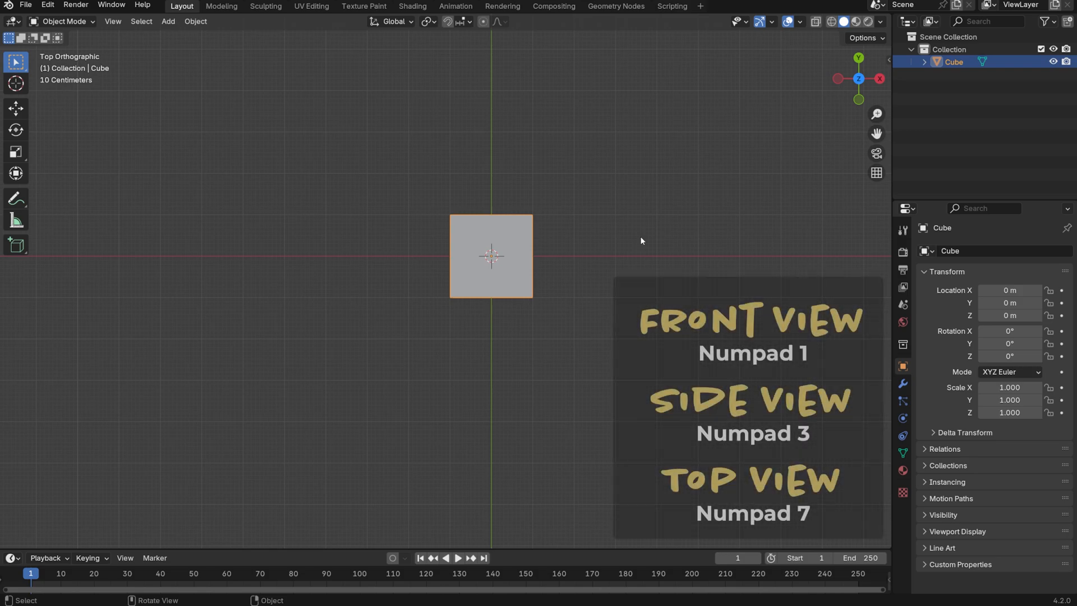
key(KP_1)
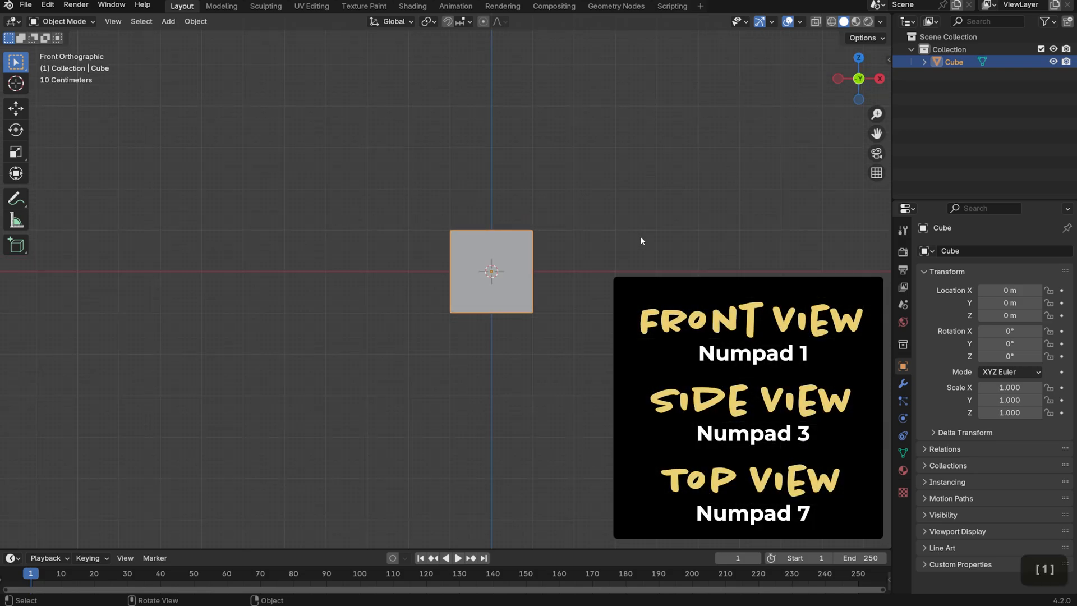
key(KP_3)
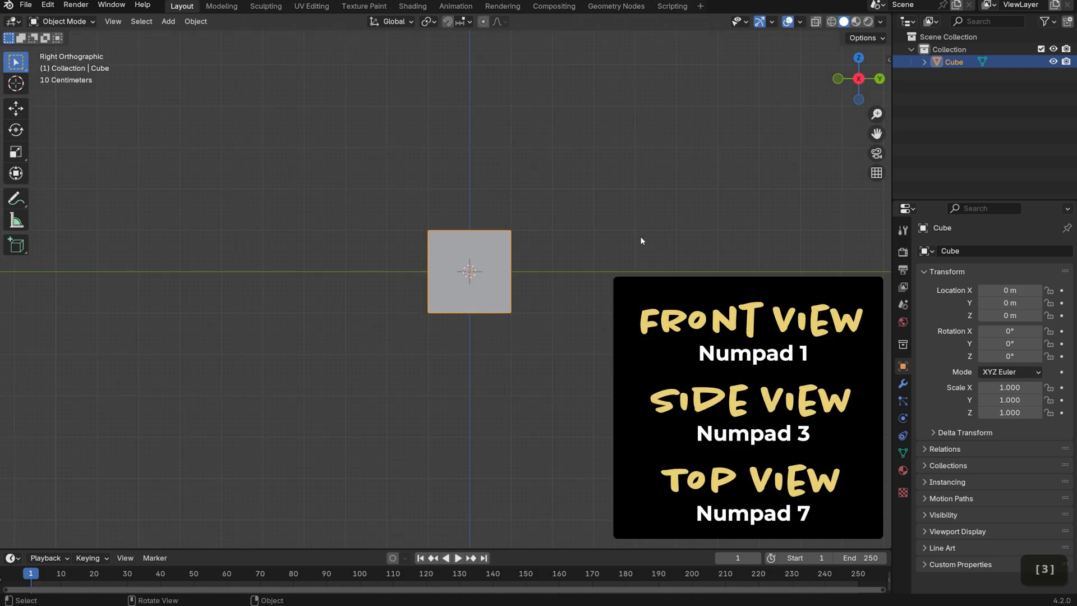
key(KP_7)
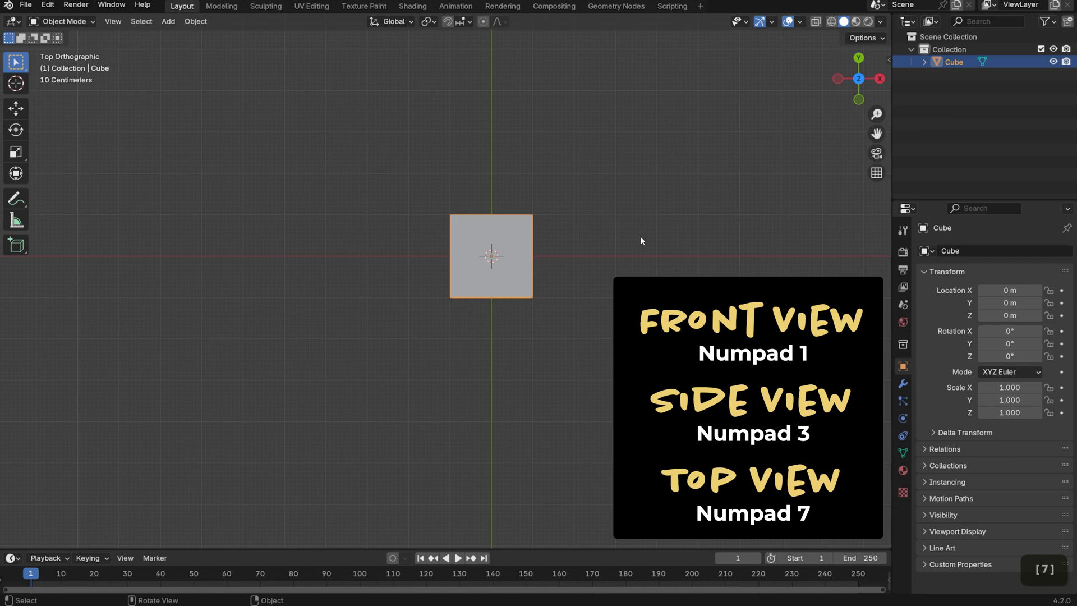
middle_drag(584, 373, 650, 305)
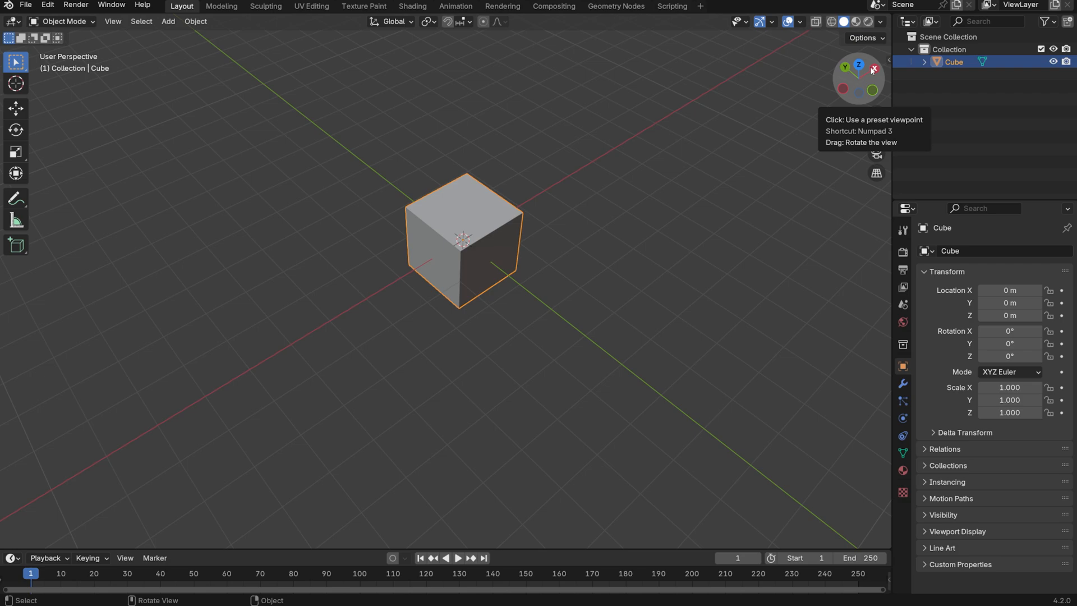
Enable Emulate Numpad in the Input preferences and try the number-row view shortcuts on the cube
click(47, 5)
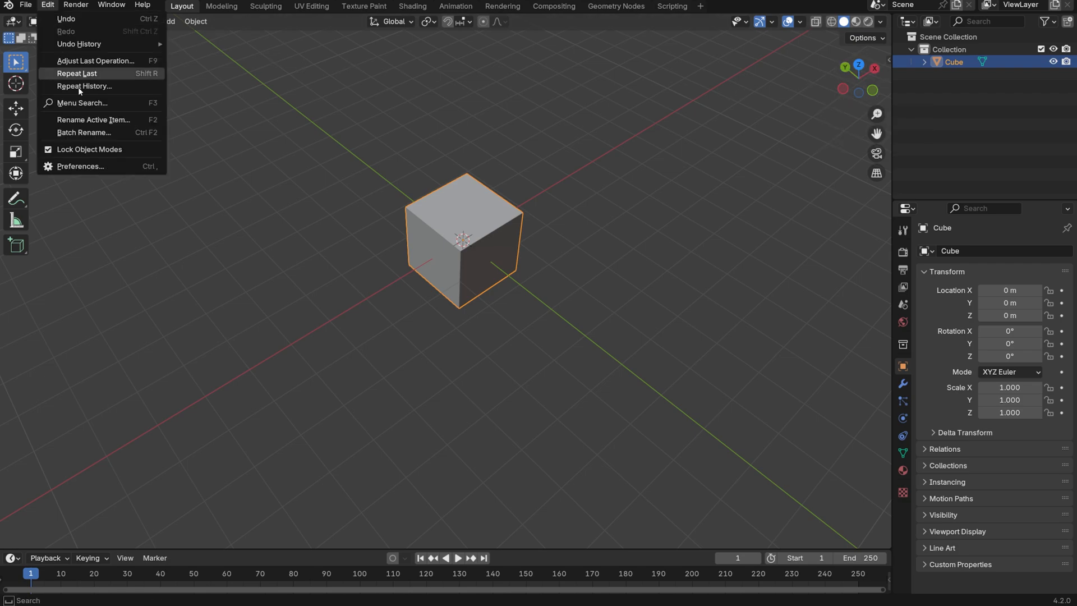
click(94, 165)
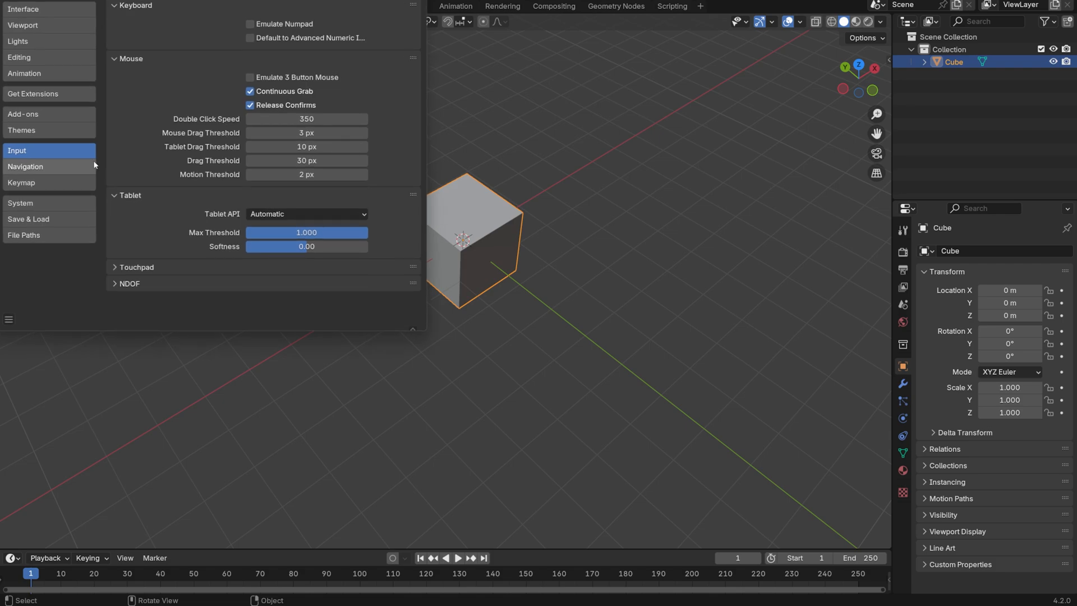
click(249, 23)
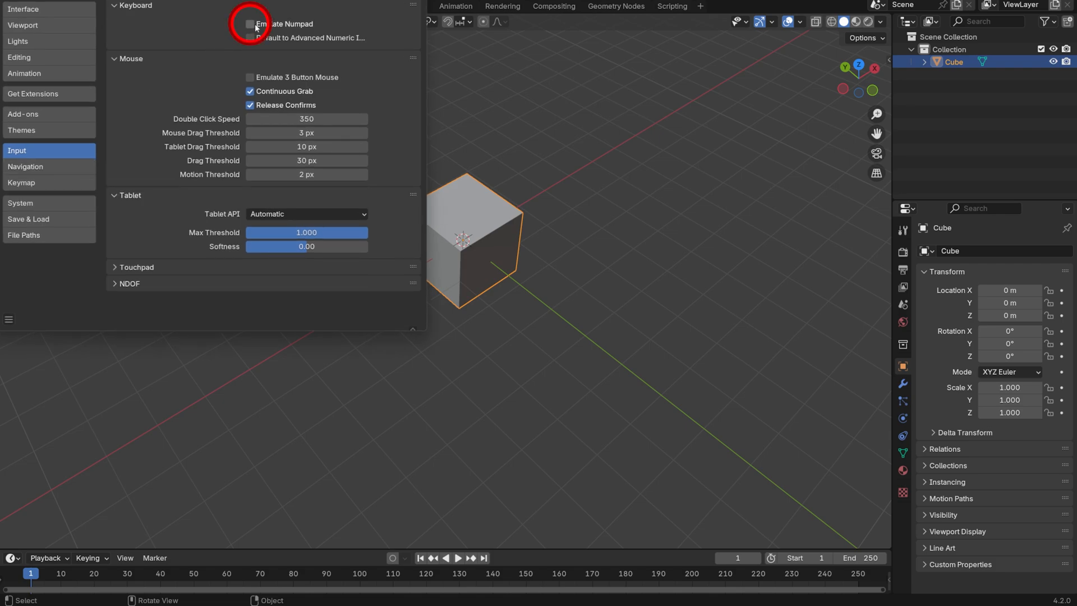
shift+middle_drag(657, 236, 713, 260)
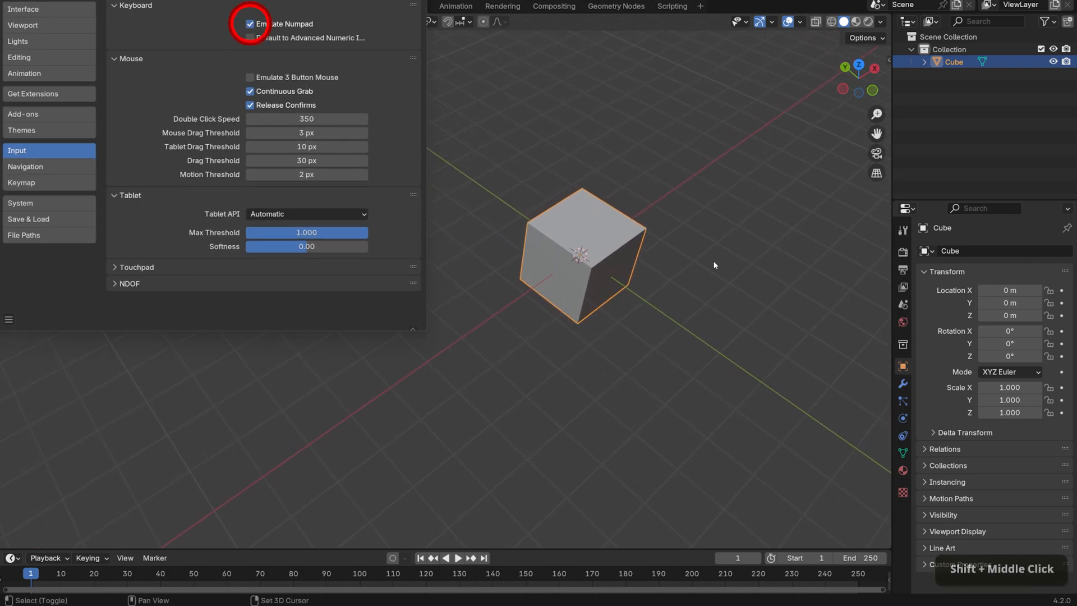
key(1)
key(3)
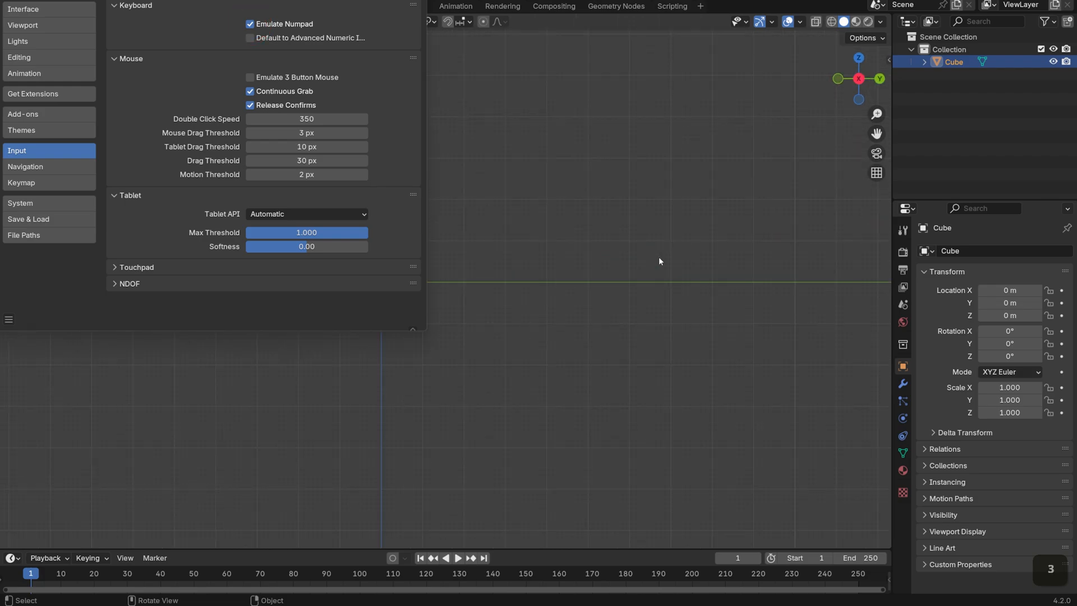
key(4)
shift+middle_drag(608, 309, 835, 342)
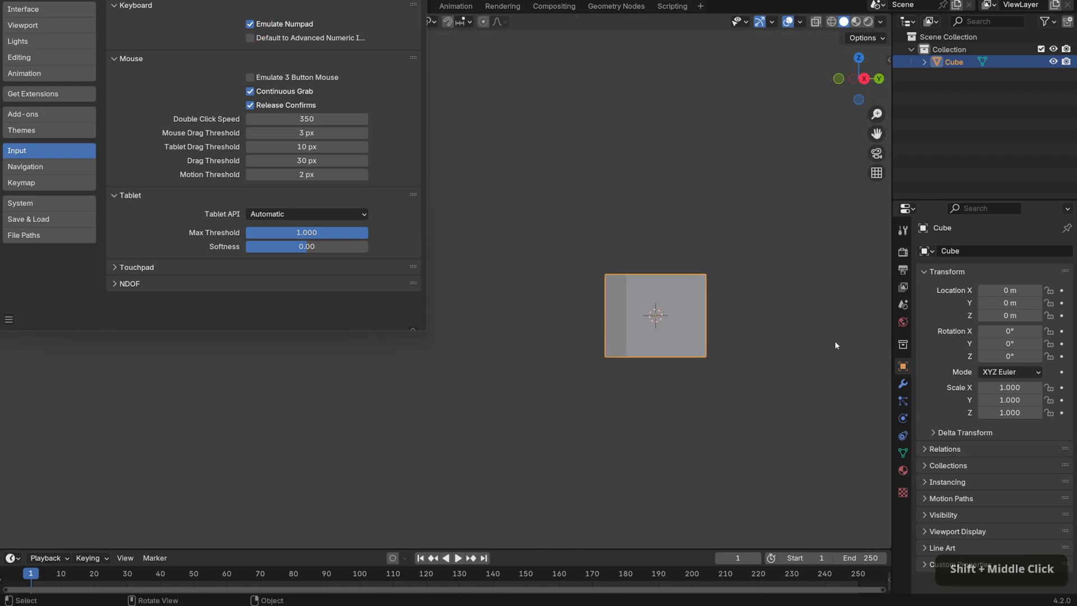
Switch Emulate Numpad back off and close the preferences
click(250, 24)
middle_drag(595, 268, 696, 311)
shift+middle_drag(705, 217, 474, 93)
click(417, 1)
mouse_move(648, 309)
shift+middle_down()
mouse_move(582, 338)
mouse_move(545, 318)
shift+middle_up()
mouse_move(545, 318)
middle_down()
mouse_move(635, 351)
mouse_move(615, 344)
middle_up()
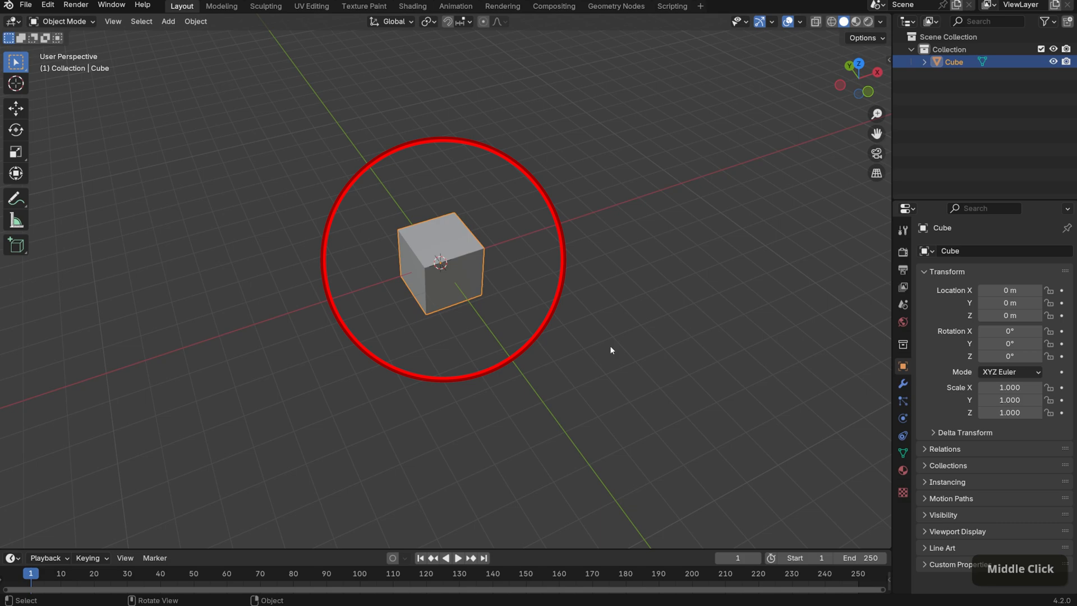
Deselect the cube and browse the objects that can be added, without adding any
click(610, 346)
middle_drag(610, 345, 632, 308)
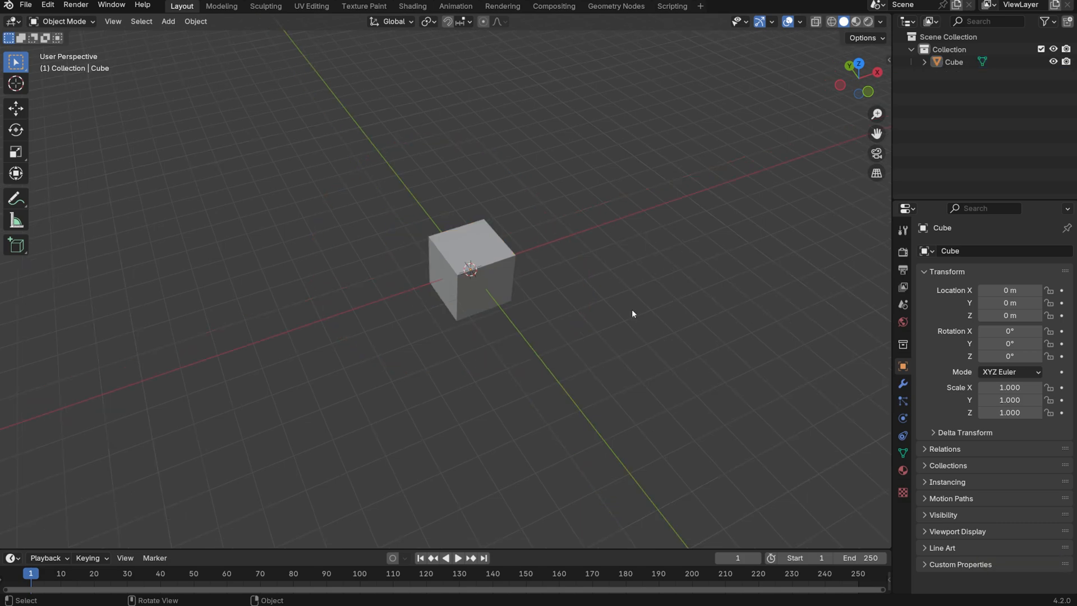
key(shift+a)
mouse_move(594, 245)
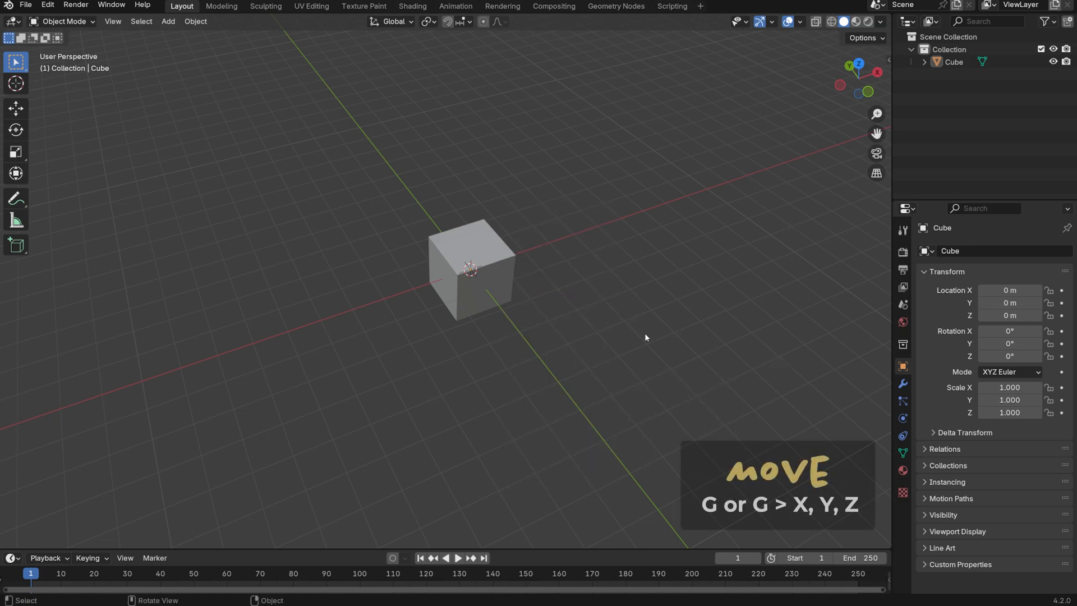
Select the cube and try moving it freely and along the global X, Y and Z axes, cancelling each move
click(483, 281)
shift+middle_drag(607, 267, 594, 312)
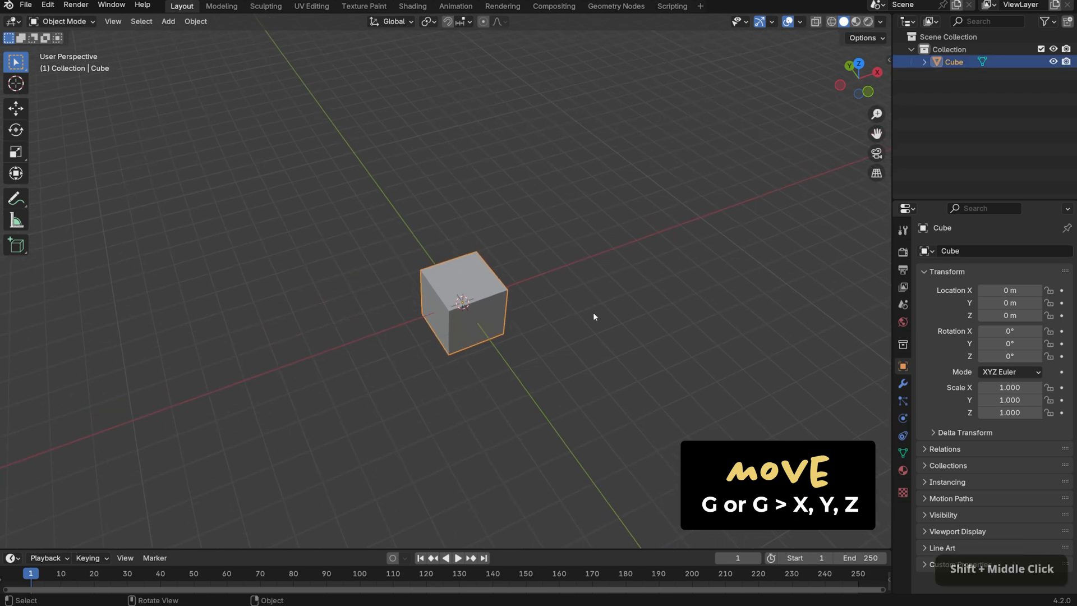
key(g)
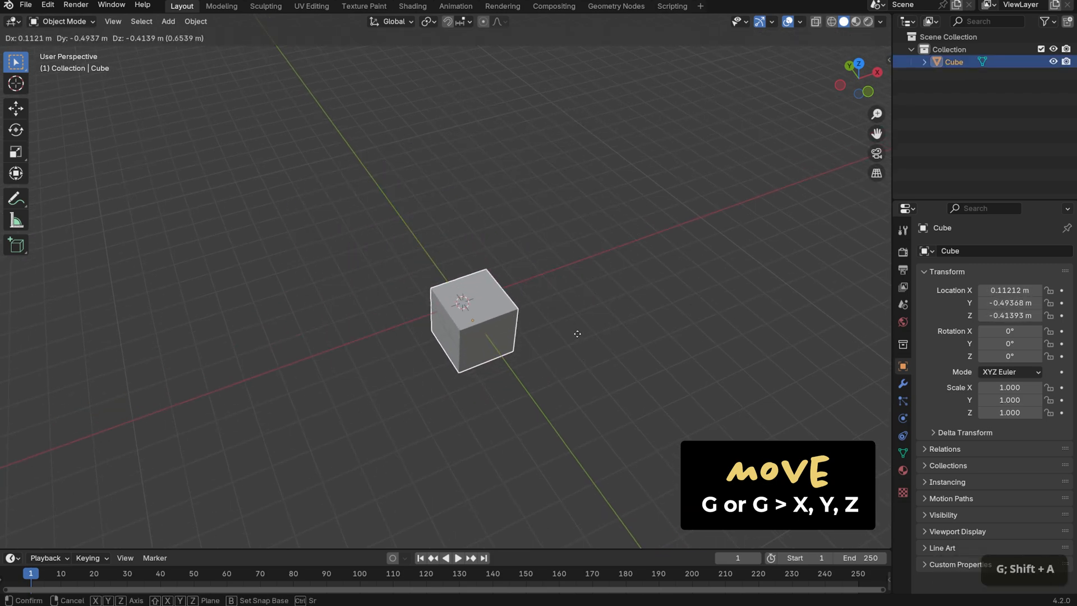
key(Escape)
key(g)
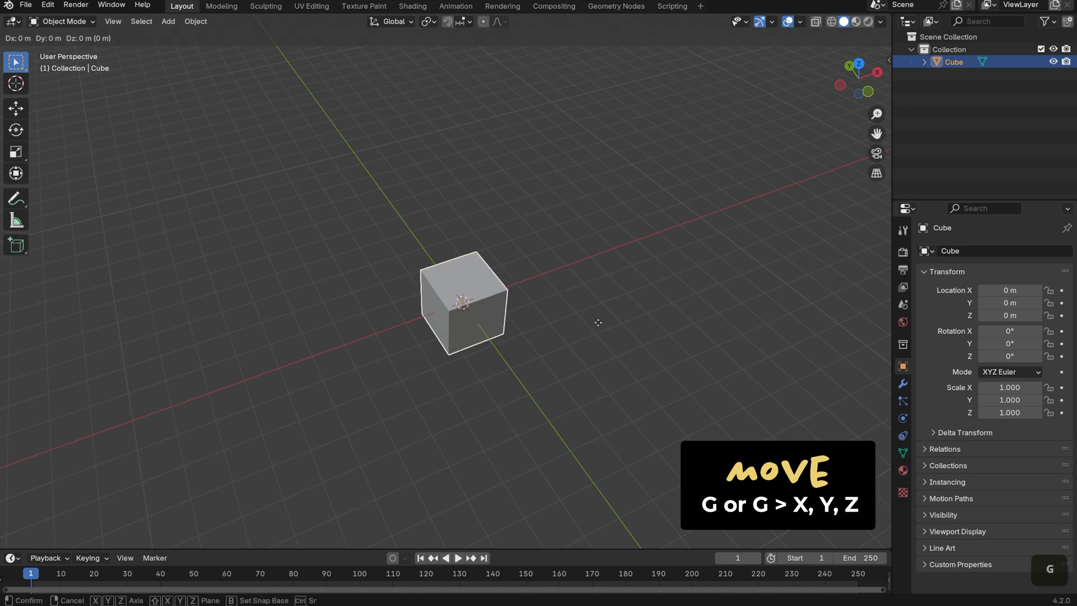
key(x)
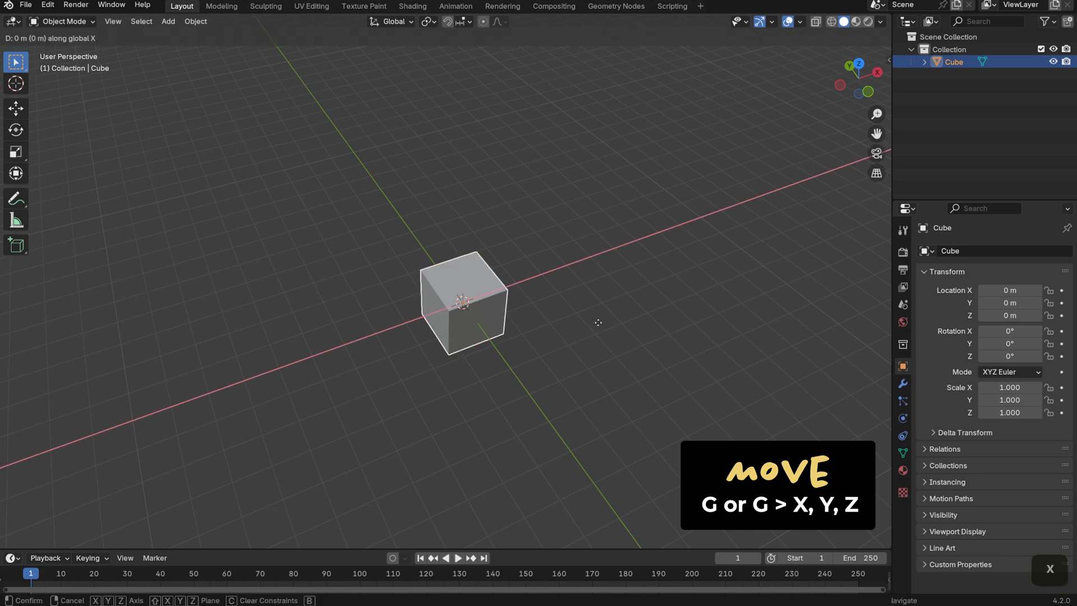
key(y)
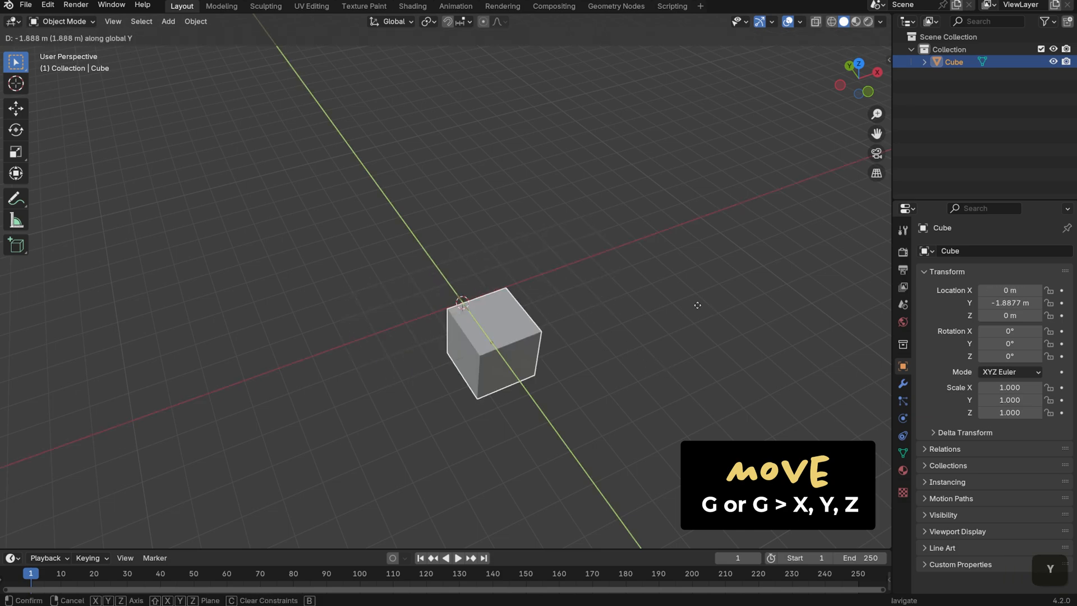
key(z)
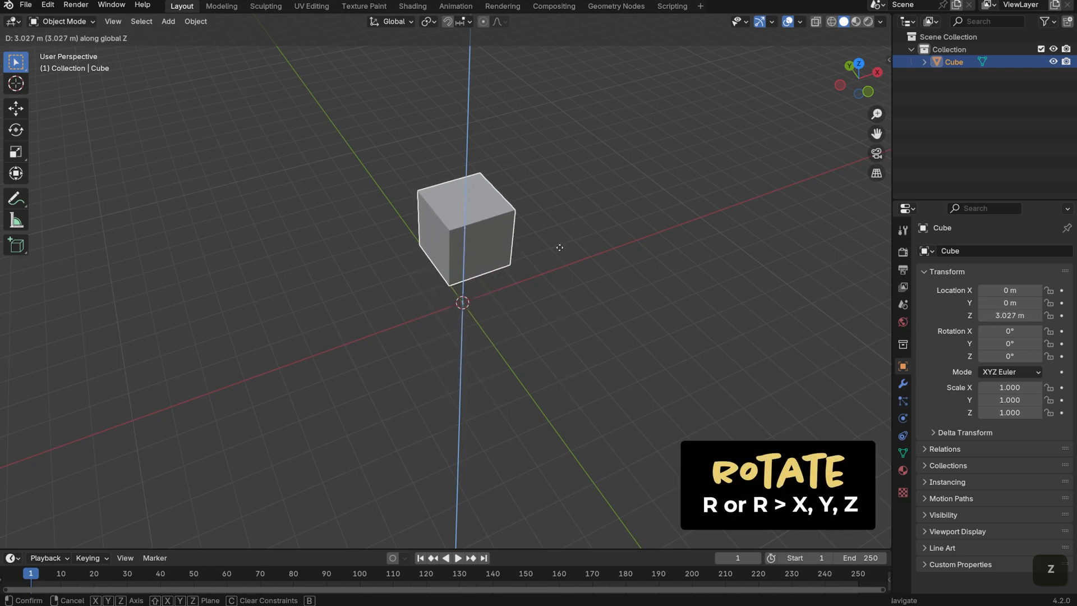
key(Escape)
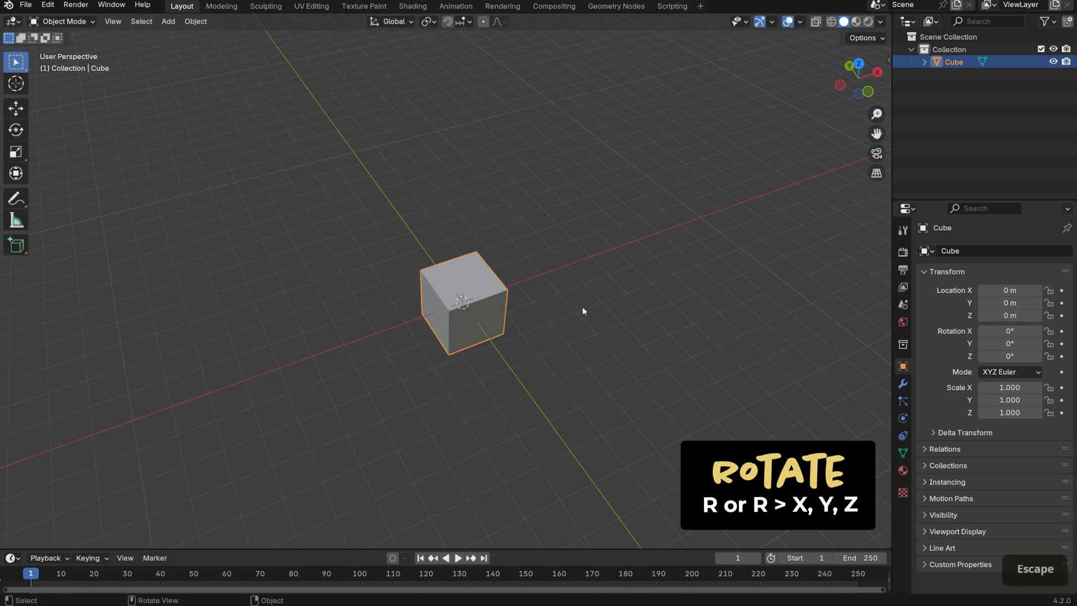
Try rotating the cube freely and around the global X, Y and Z axes, and cancel the rotation
key(r)
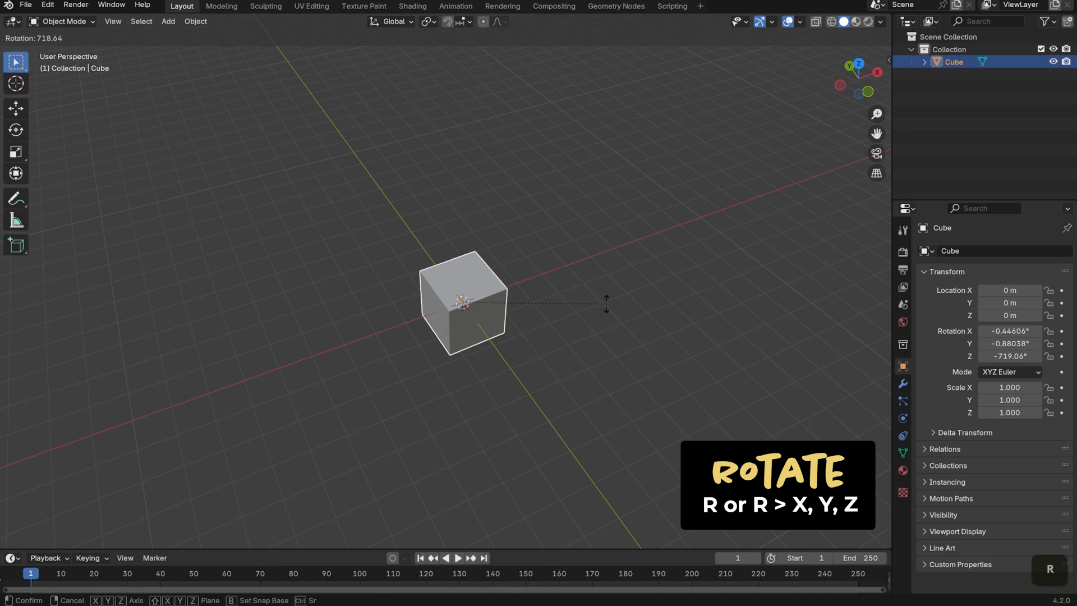
key(x)
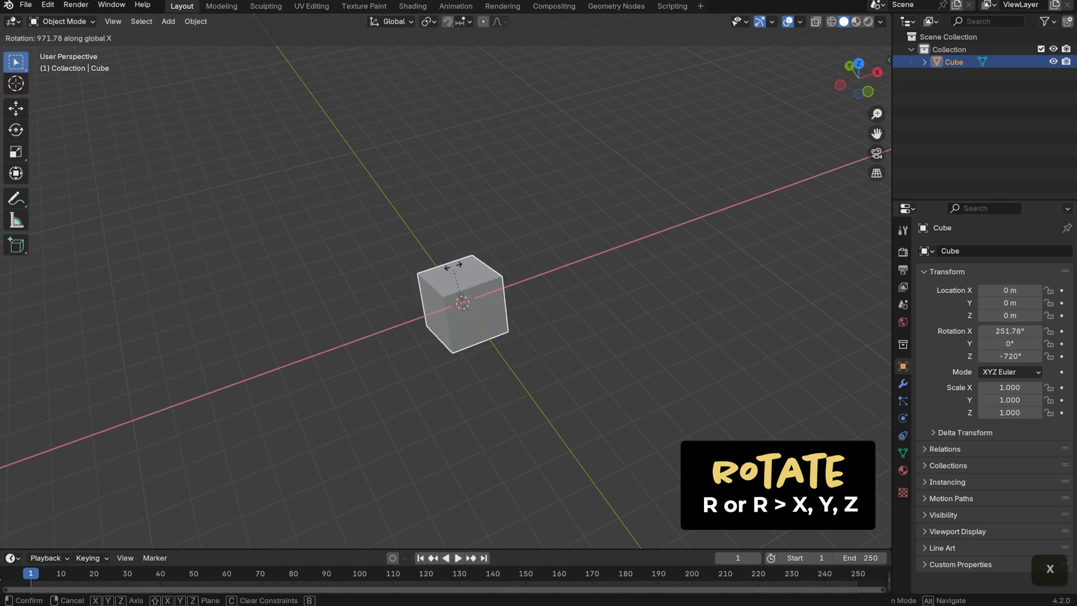
key(y)
key(z)
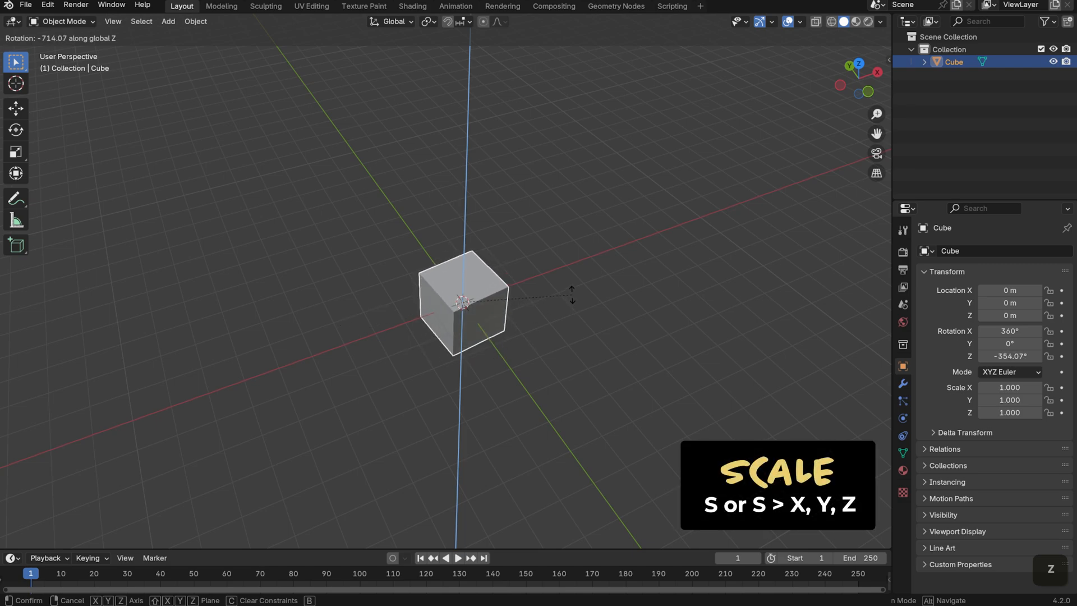
key(Escape)
Try scaling the cube uniformly and along the global X, Y and Z axes, and cancel the scaling
key(s)
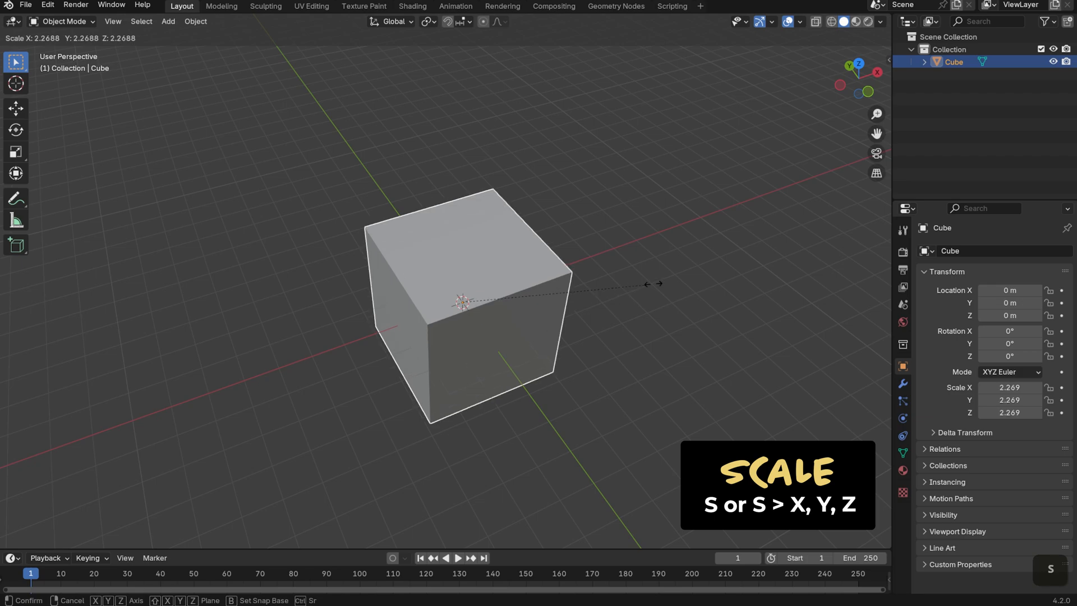
key(x)
key(y)
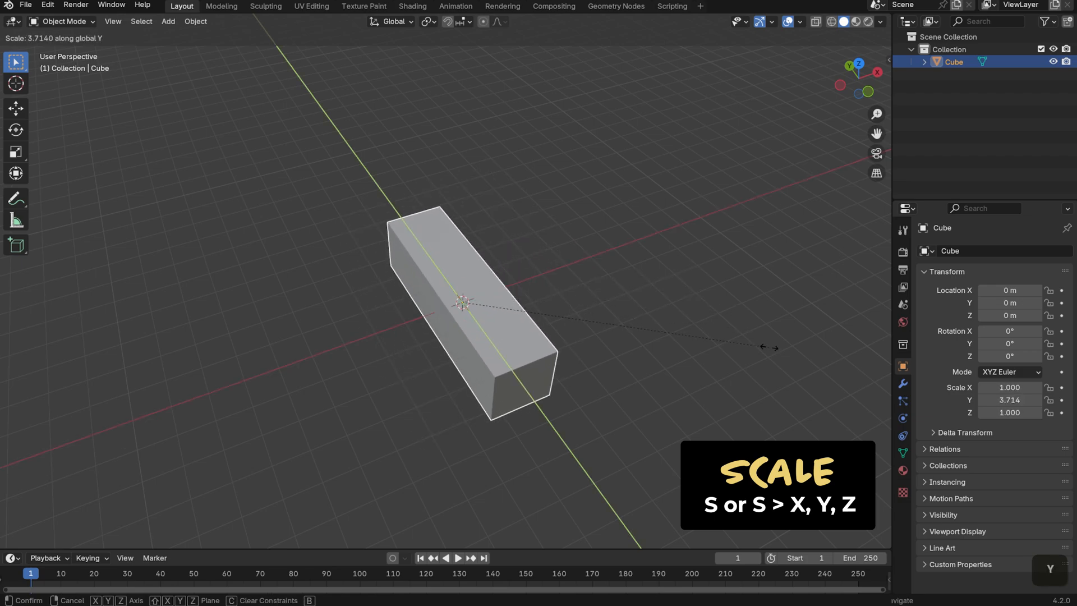
key(z)
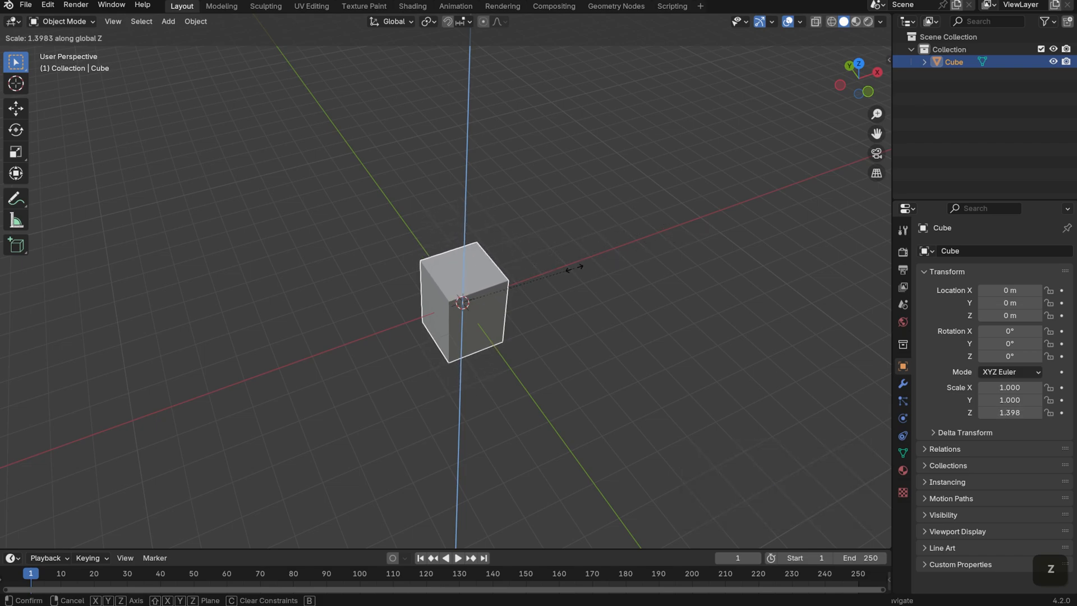
key(Escape)
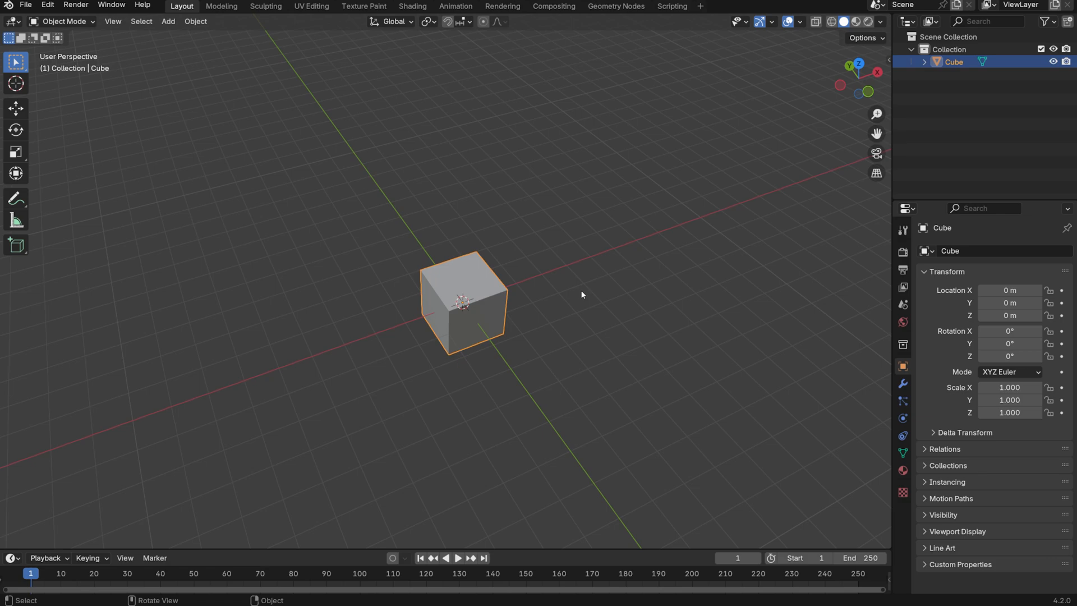
Try moving the cube in the XY plane with the global Z axis locked, and undo the move
key(g)
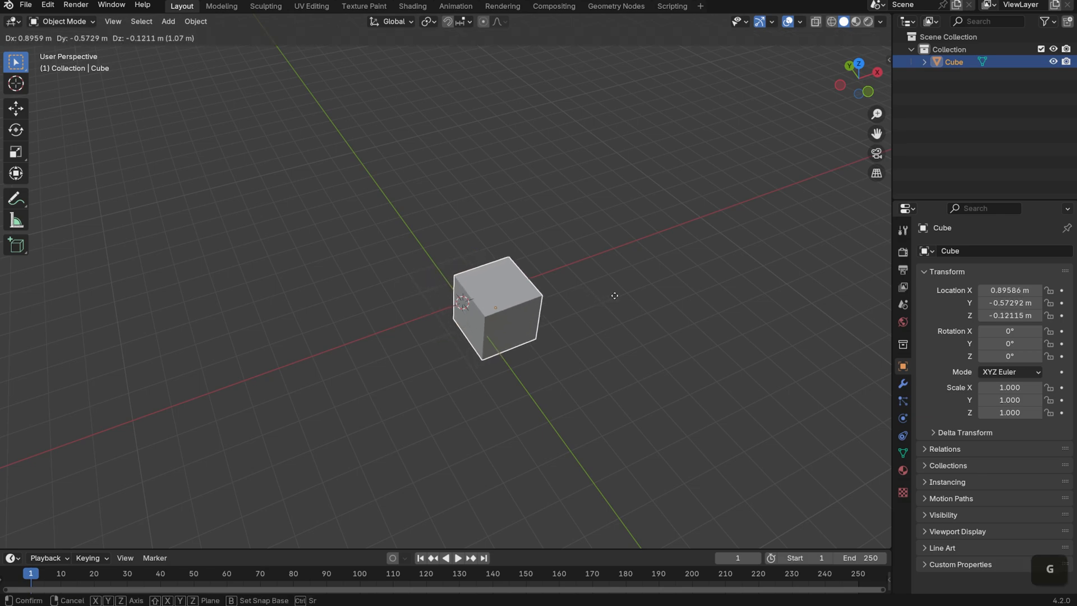
key(shift+z)
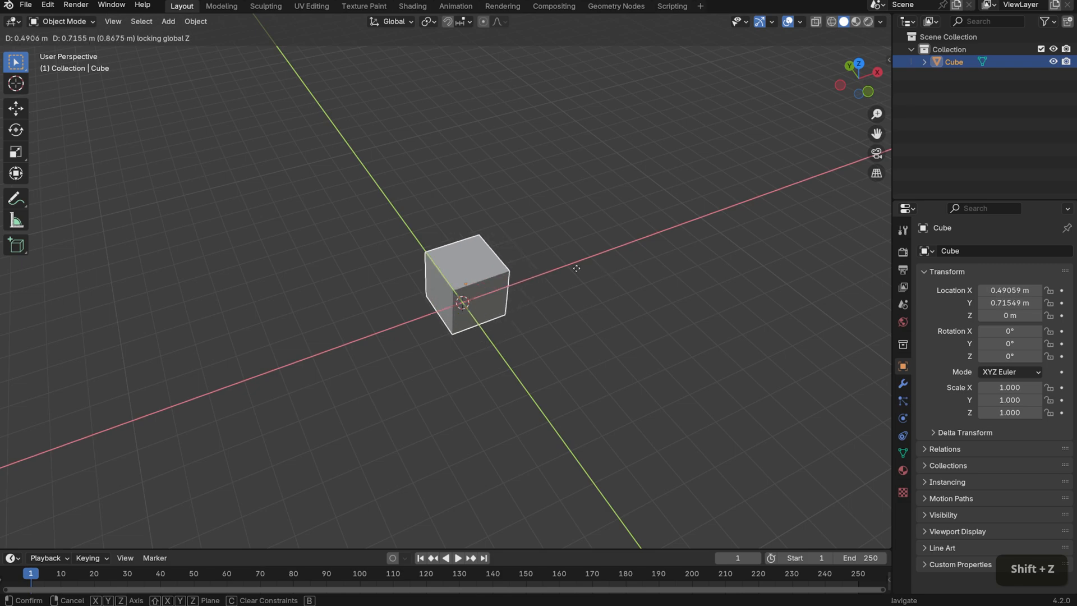
click(611, 342)
mouse_move(610, 343)
middle_down()
mouse_move(616, 238)
mouse_move(616, 363)
mouse_move(615, 351)
middle_up()
key(ctrl+z)
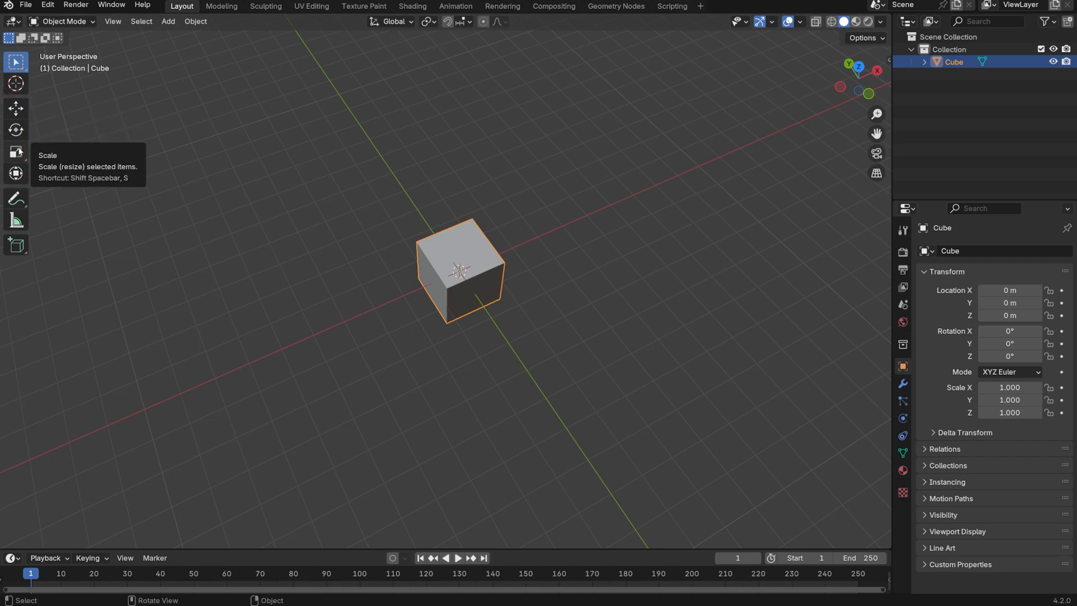
Set the scene's unit scale to 0.001 and its length unit to Millimeters
scroll(679, 366, down, 2)
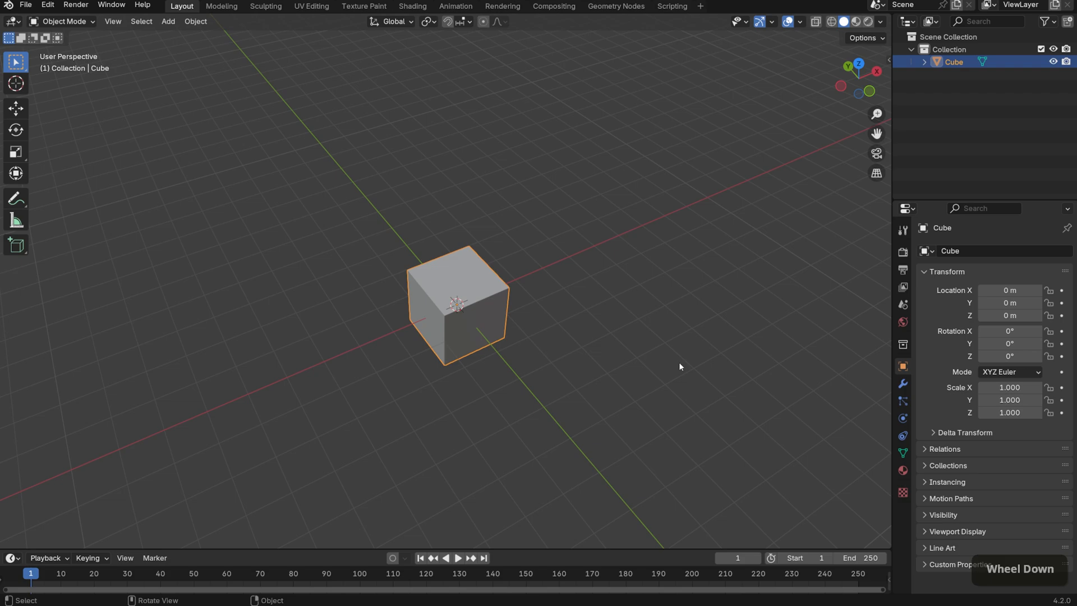
click(904, 304)
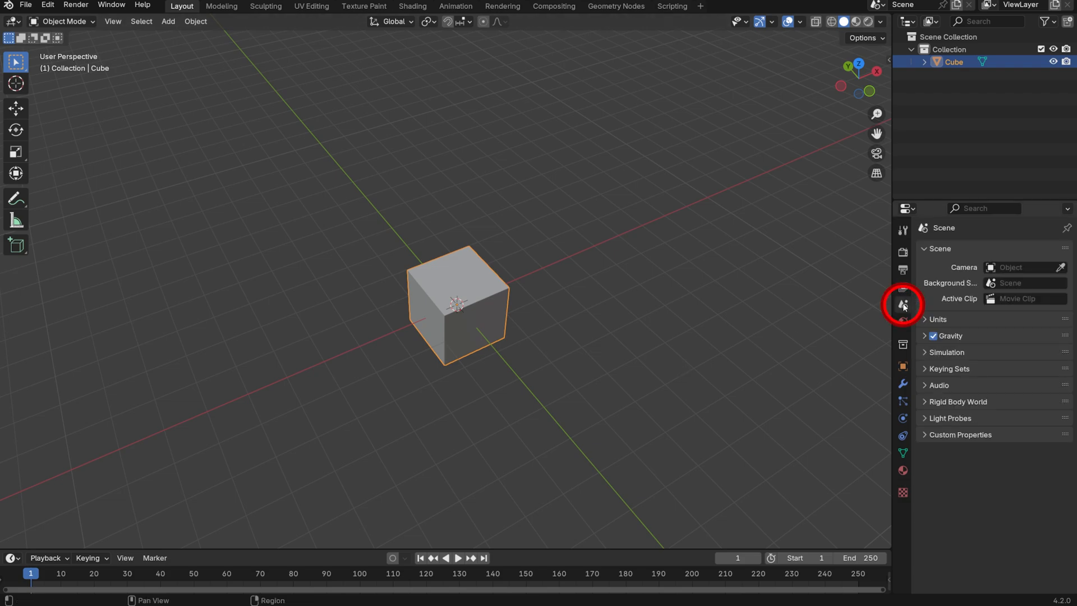
click(925, 319)
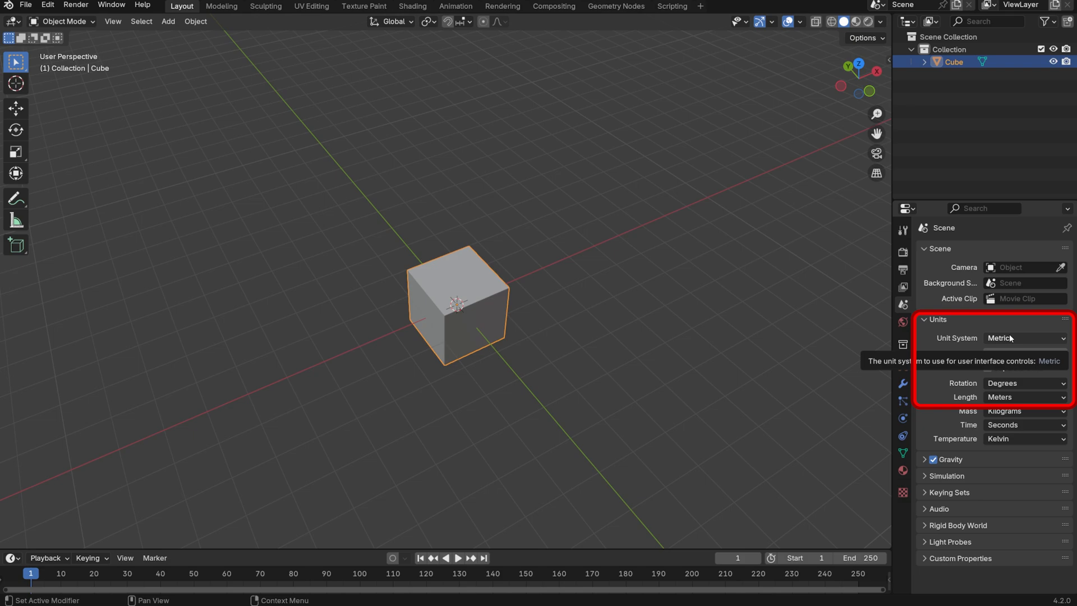
click(1013, 353)
text(.001)
key(Return)
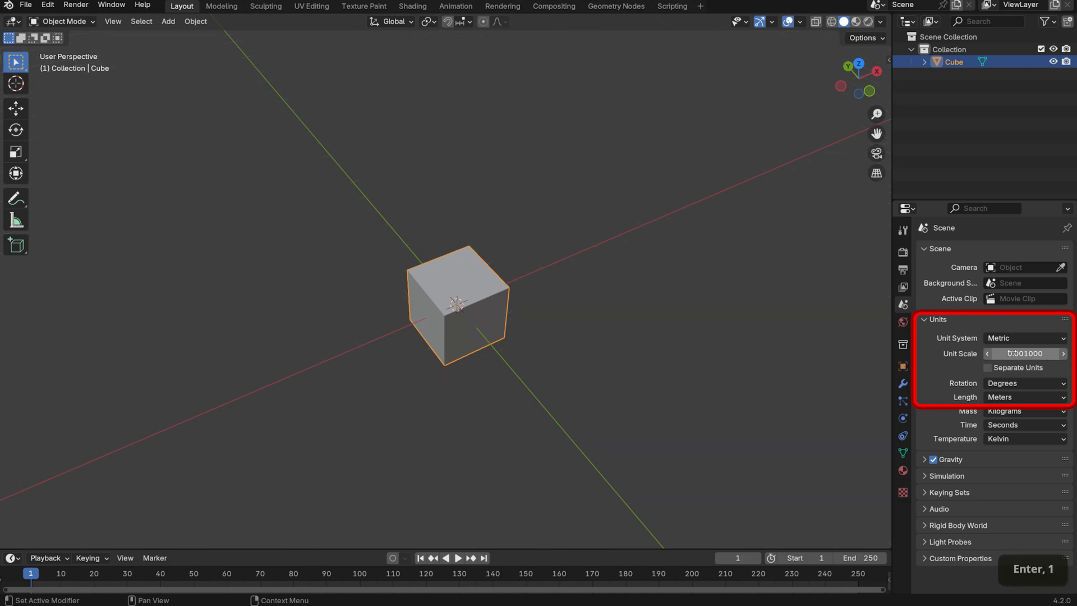
click(1017, 397)
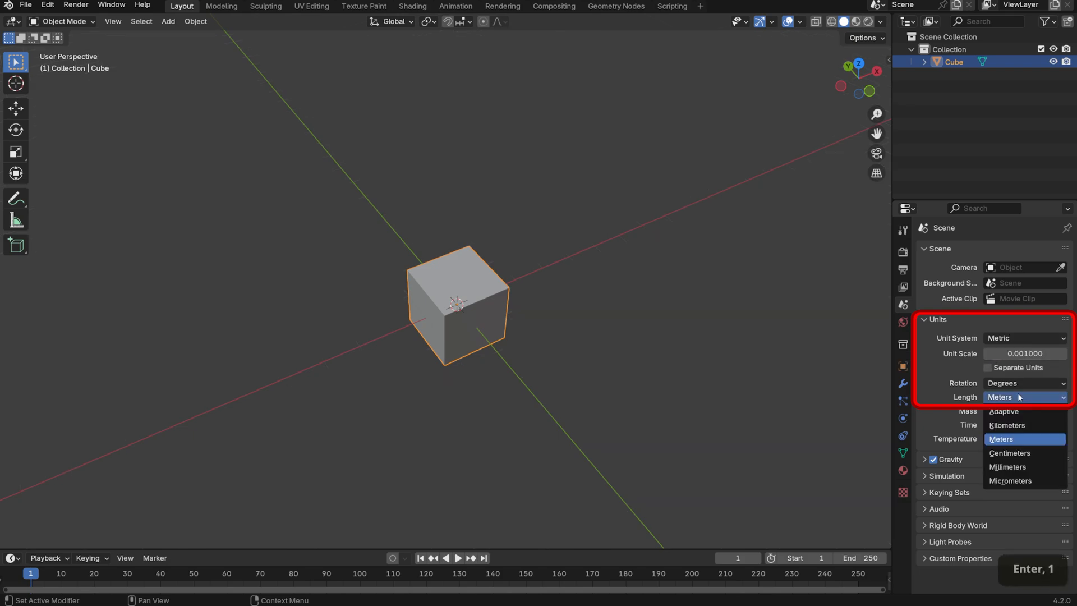
click(1016, 471)
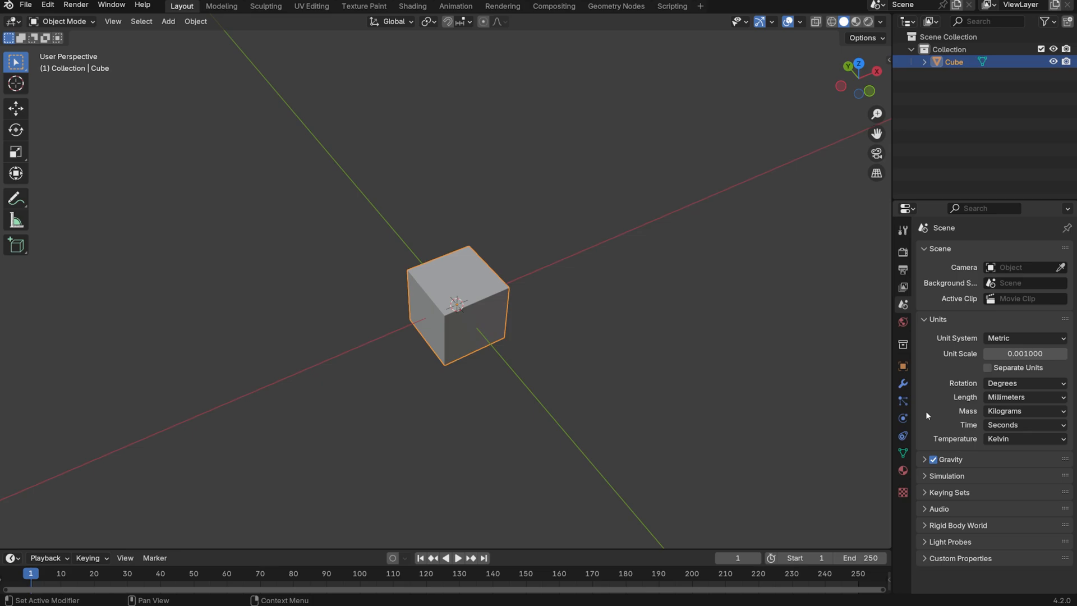
Set the grid scale in the viewport overlays to 0.001 to match the millimetre units
click(801, 22)
click(785, 97)
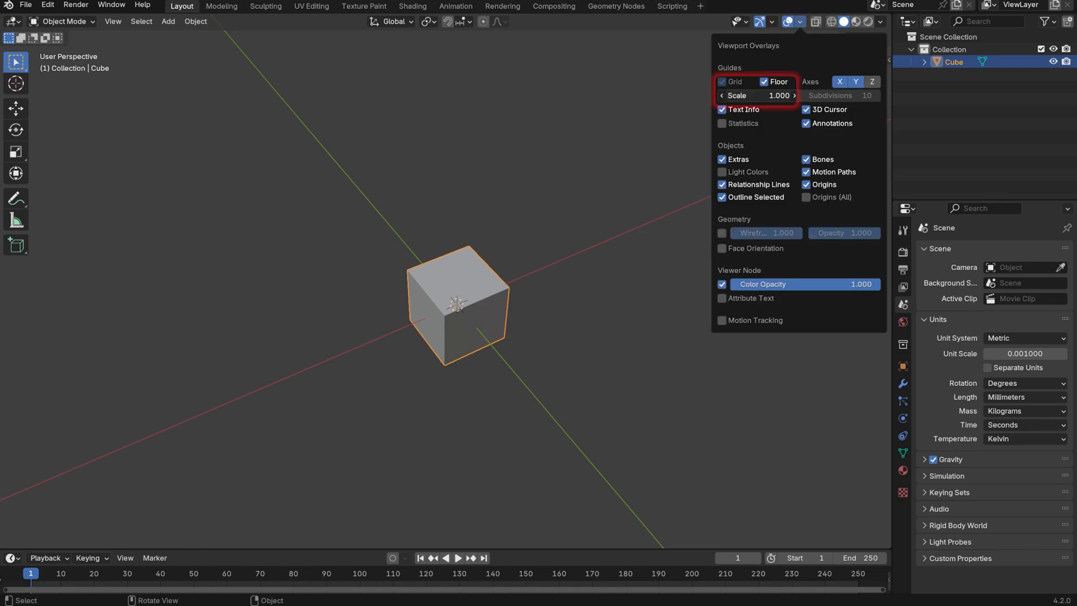
text(.001)
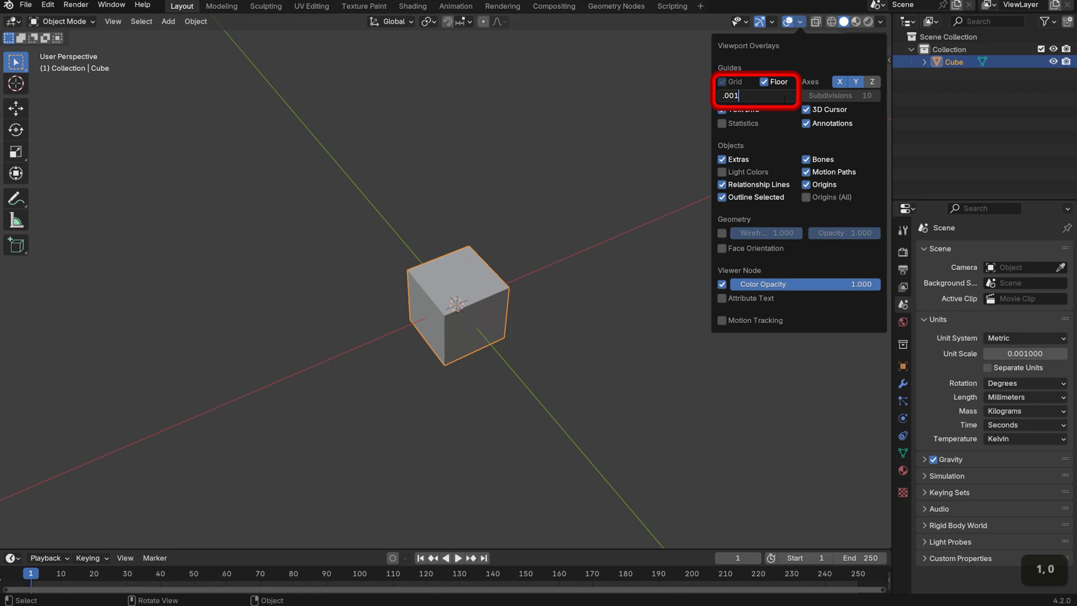
key(Return)
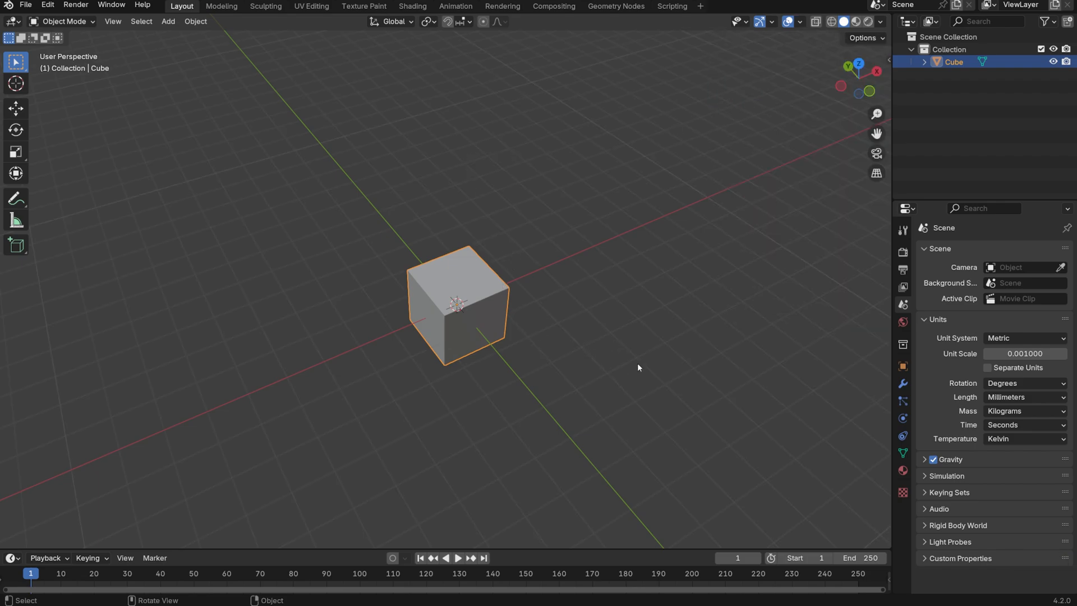
Delete the default cube from the scene
scroll(634, 362, down, 2)
middle_drag(666, 352, 646, 358)
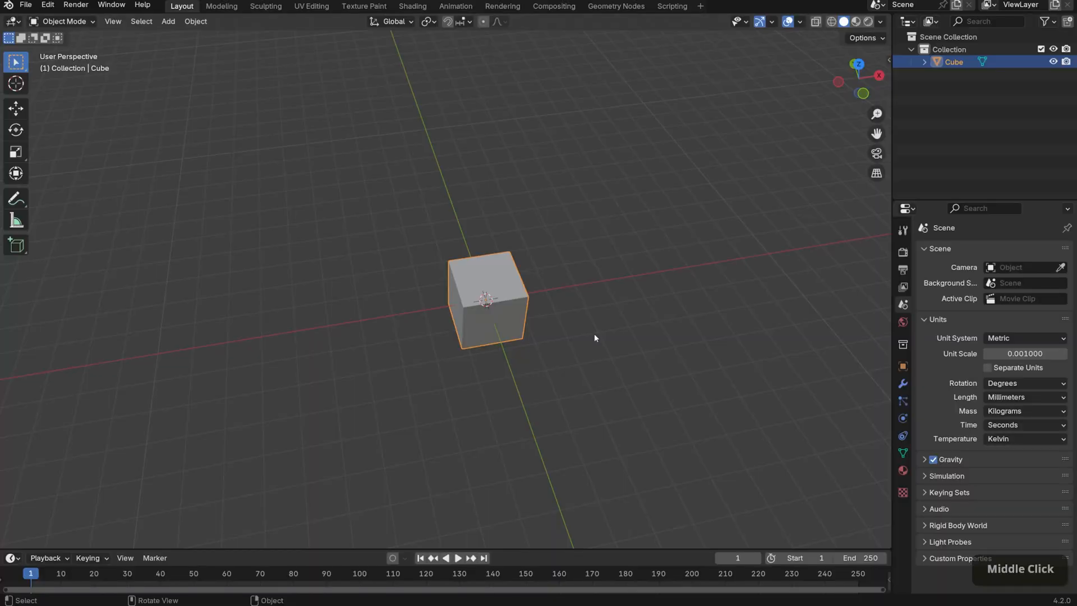
key(x)
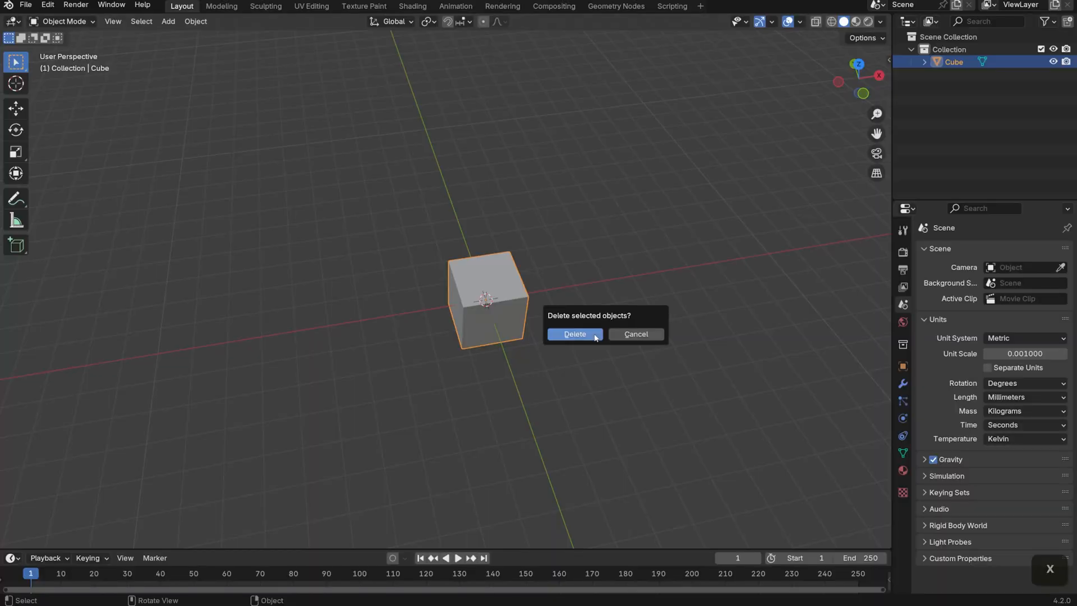
click(596, 337)
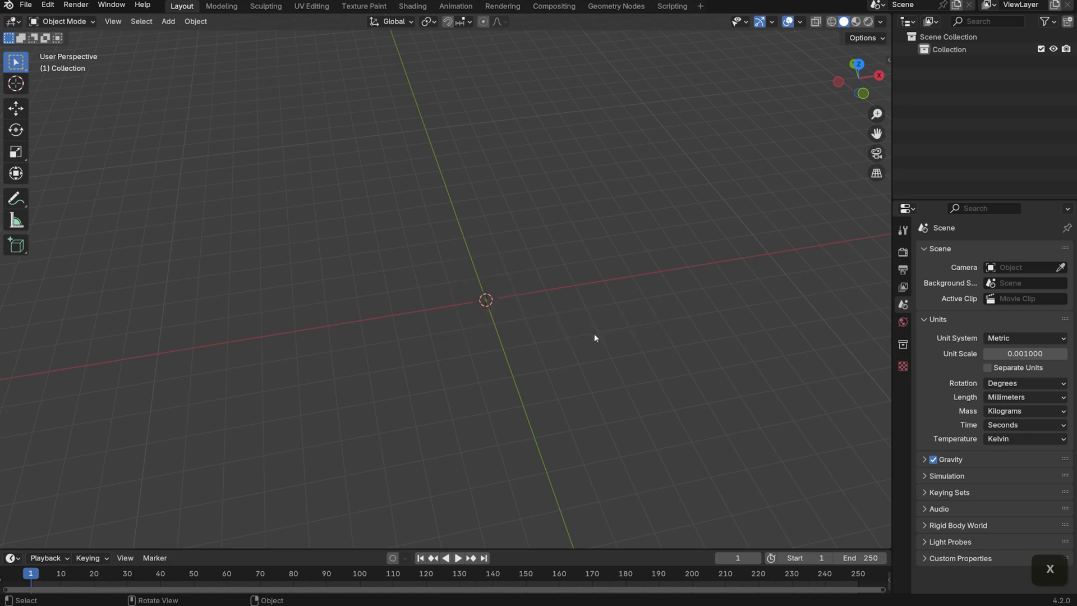
Add a text object at the world origin
key(shift+a)
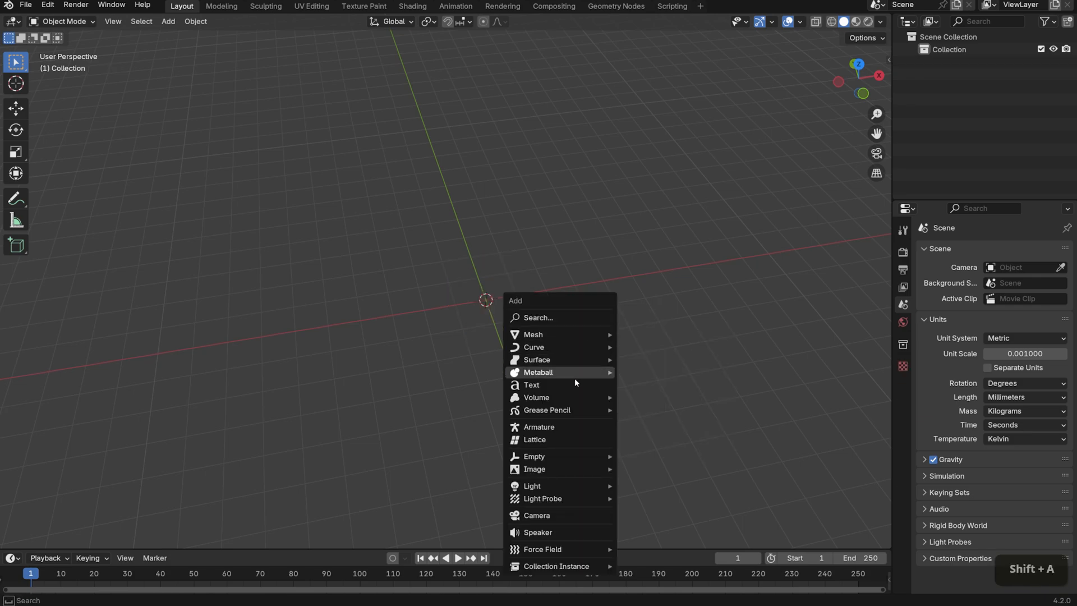
click(574, 389)
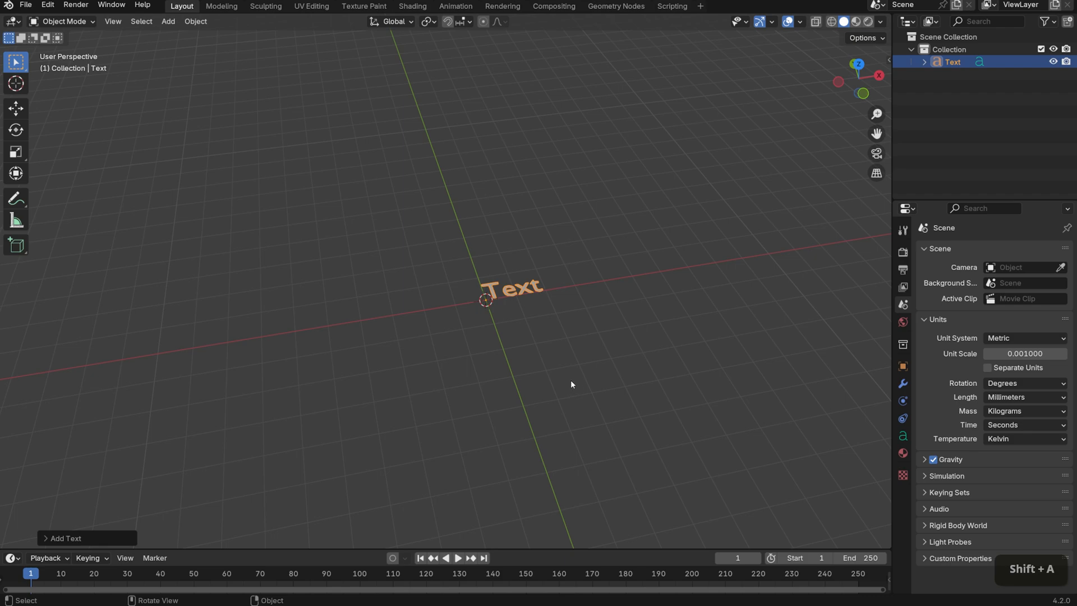
scroll(534, 360, down, 3)
shift+middle_drag(589, 297, 580, 334)
scroll(581, 335, up, 1)
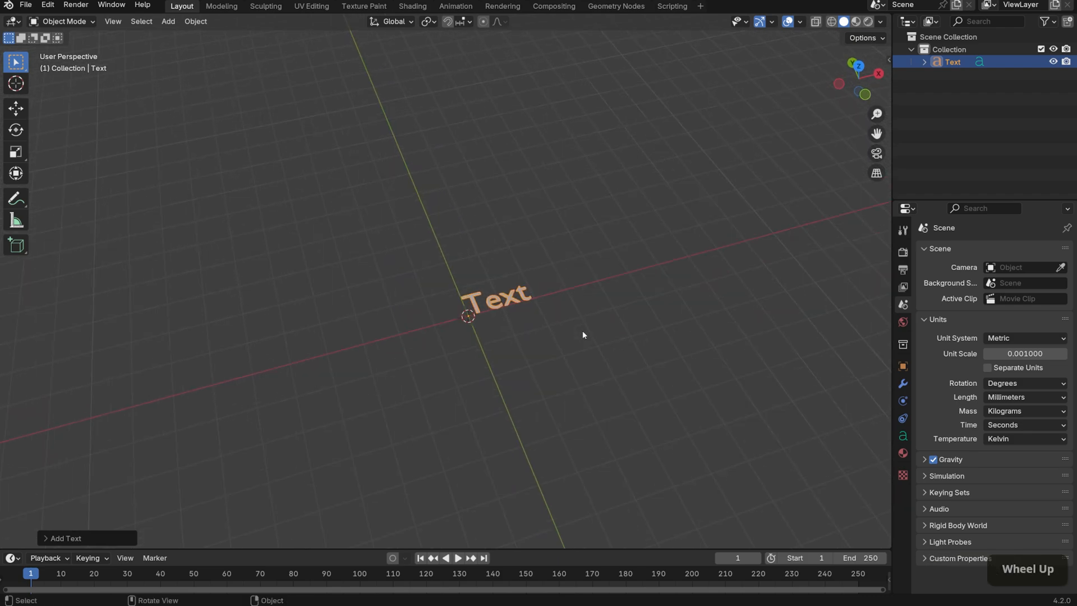
scroll(581, 334, down, 1)
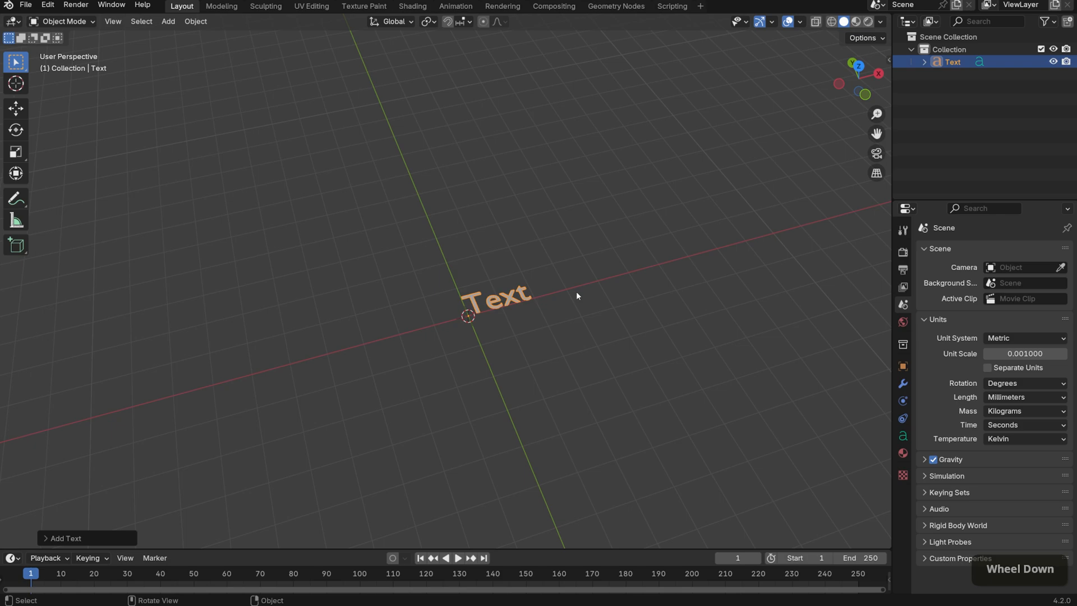
Replace the text object's default wording with "MISSILE" in Edit Mode and return to Object Mode
key(Tab)
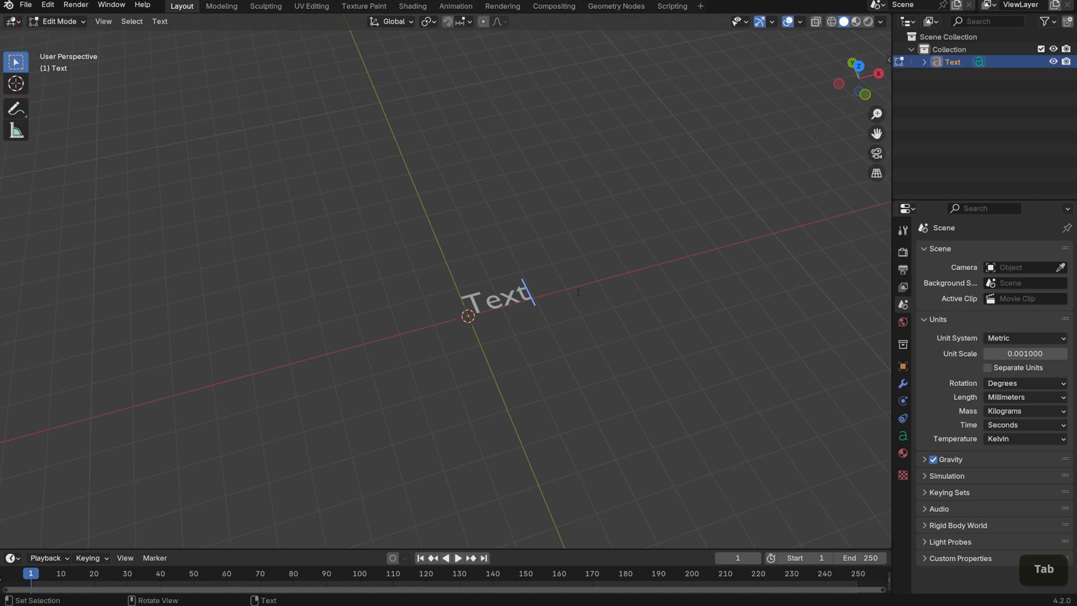
key(BackSpace)
key(BackSpace)
key(BackSpace)
key(BackSpace)
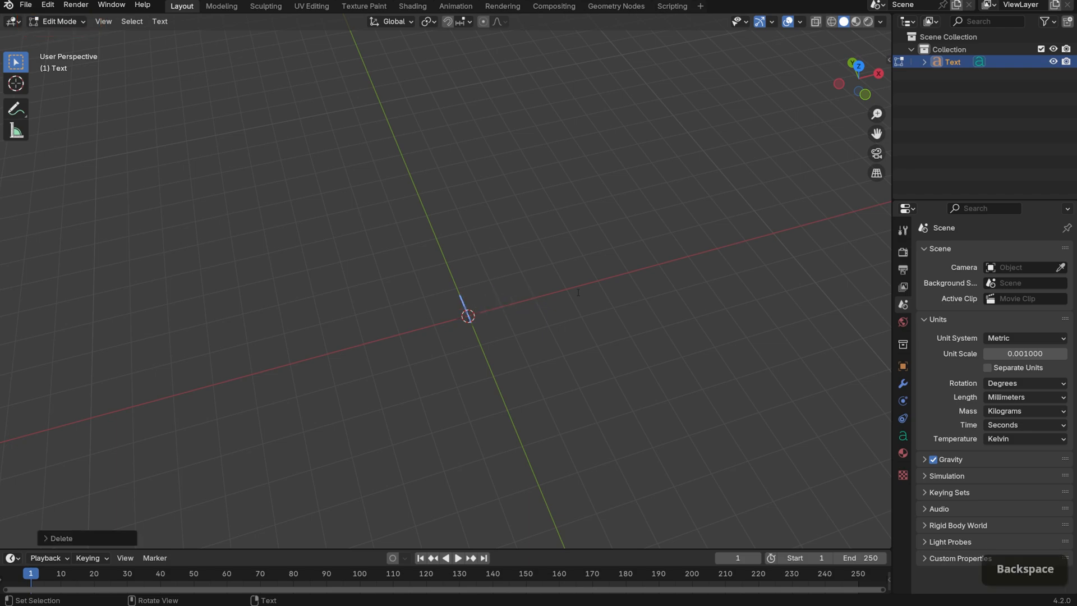
key(Caps_Lock)
text(MISSILE)
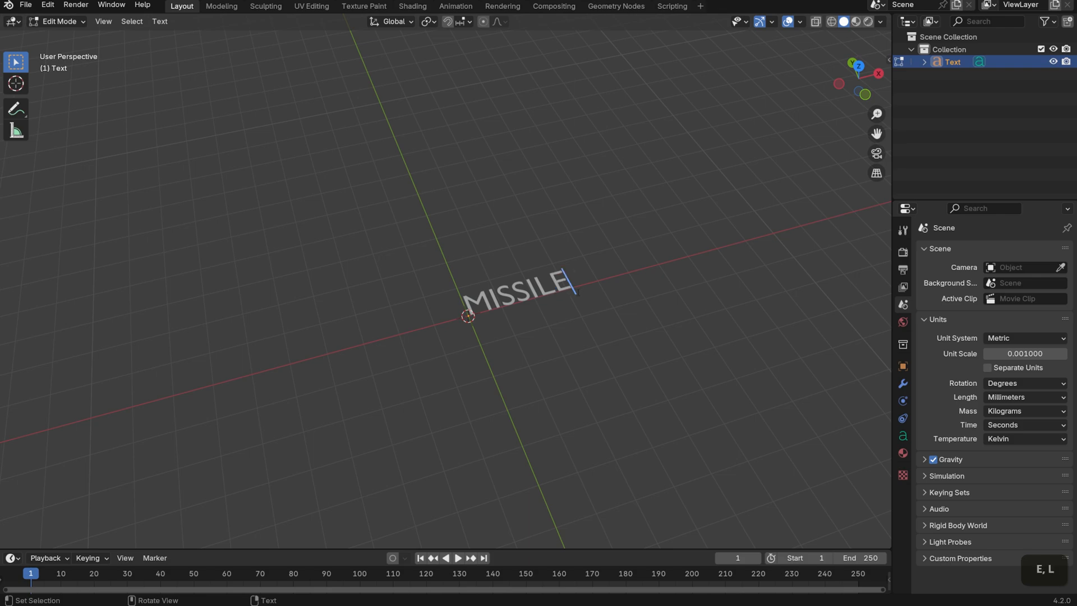
key(Return)
key(BackSpace)
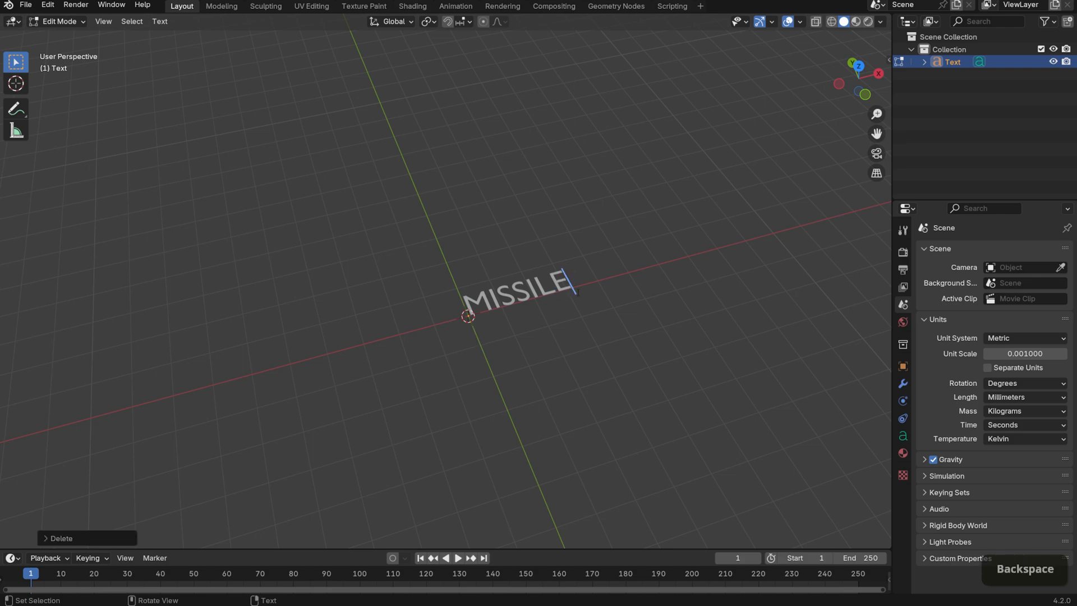
scroll(578, 293, up, 2)
shift+middle_drag(654, 290, 585, 275)
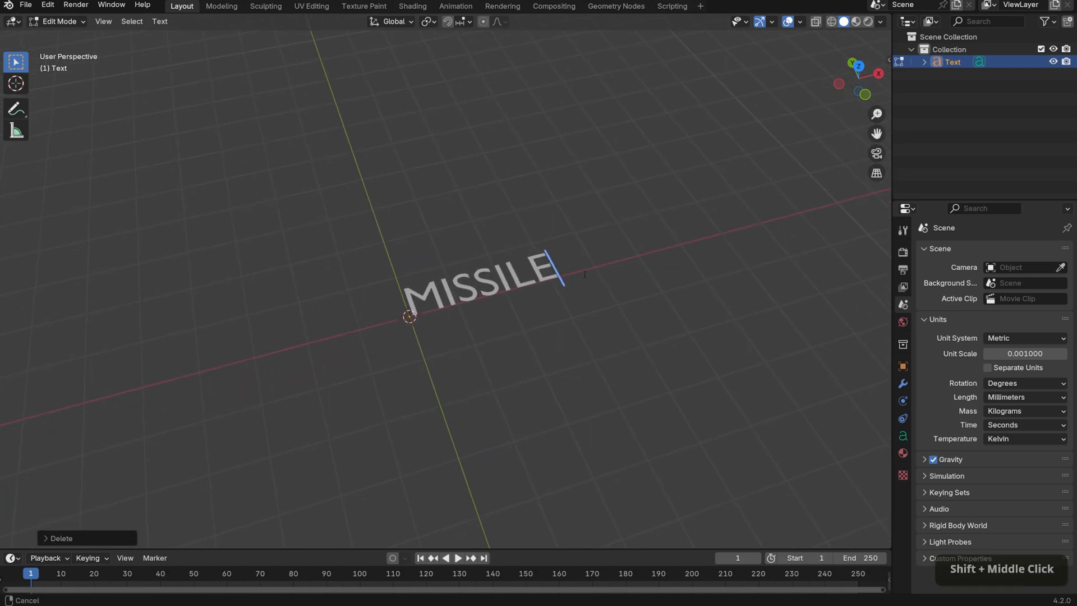
key(Tab)
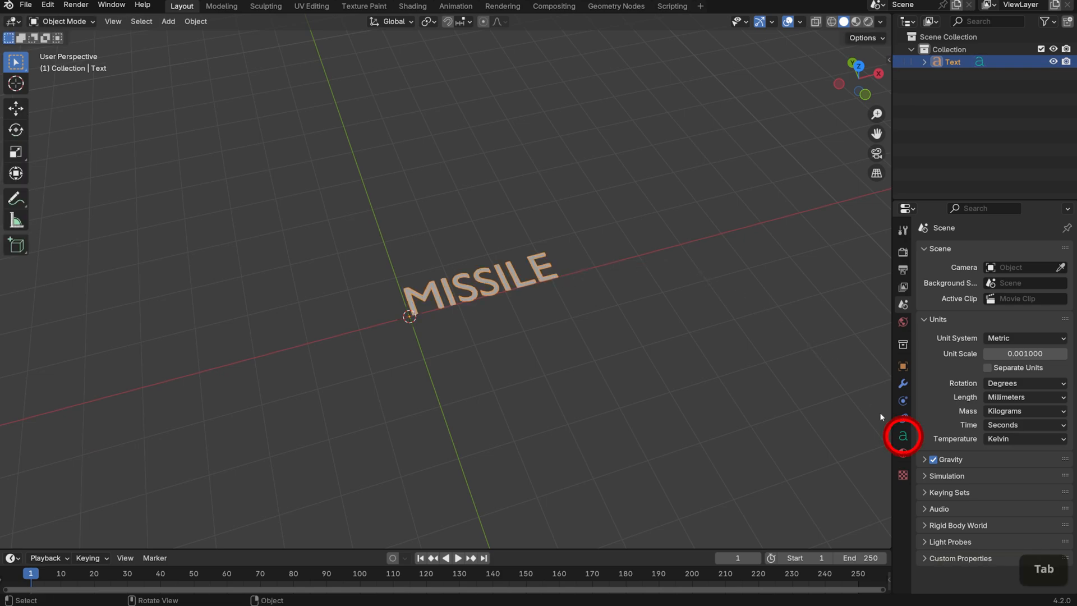
Load Segoe UI Black Italic (seguibli.ttf) from the Windows Fonts folder as the text's regular font
click(903, 437)
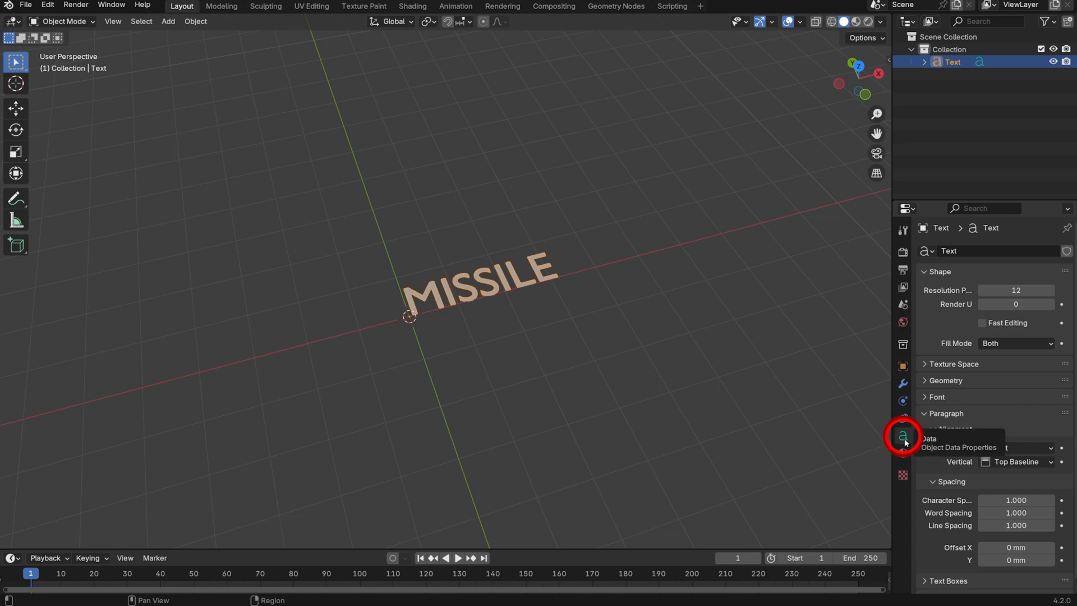
click(927, 398)
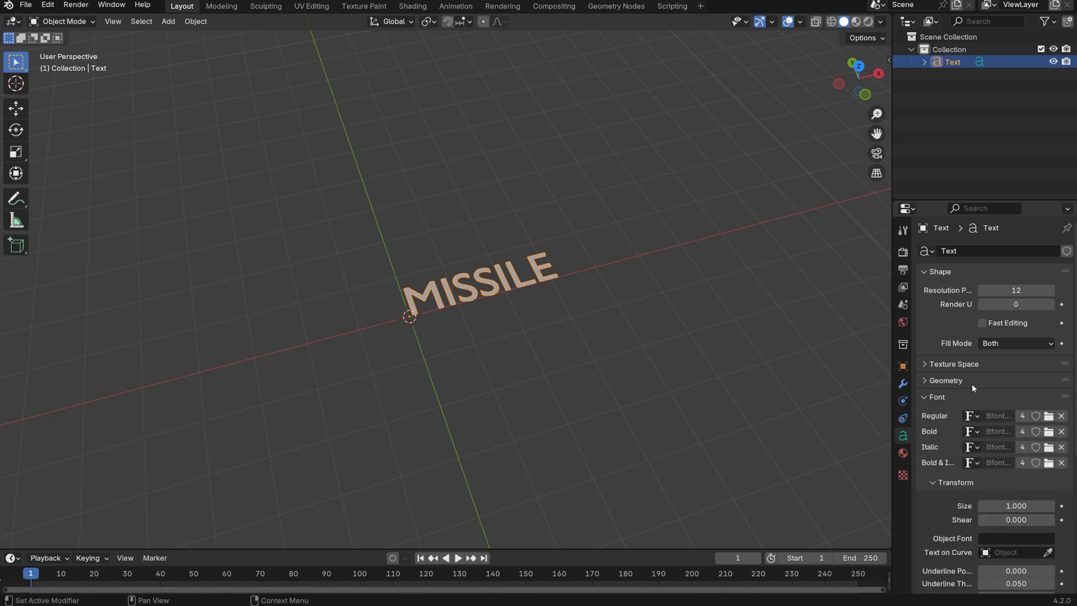
click(1051, 416)
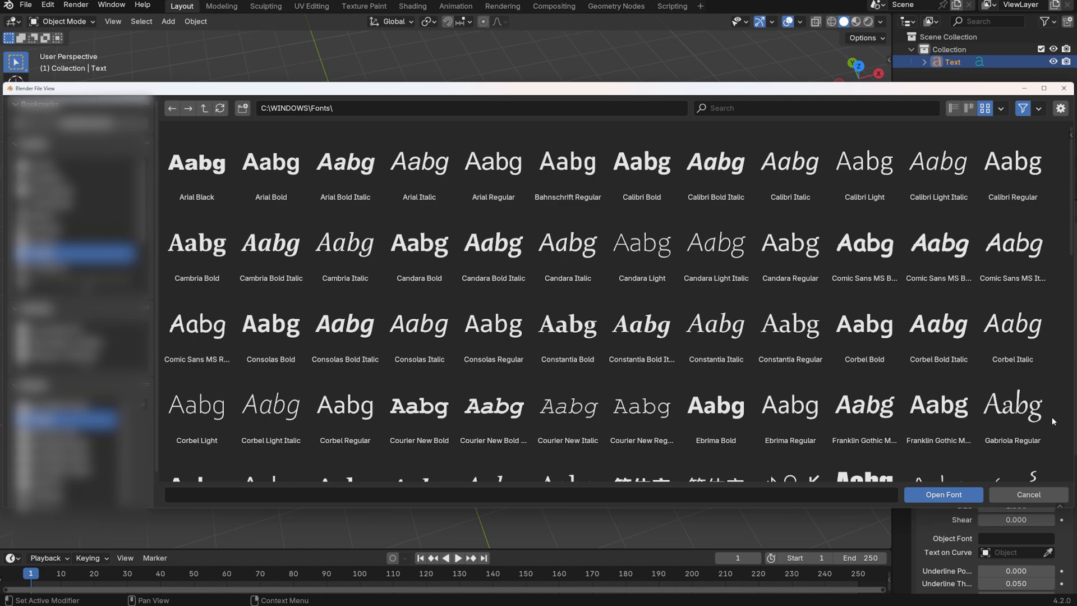
scroll(893, 329, down, 1)
scroll(893, 331, down, 5)
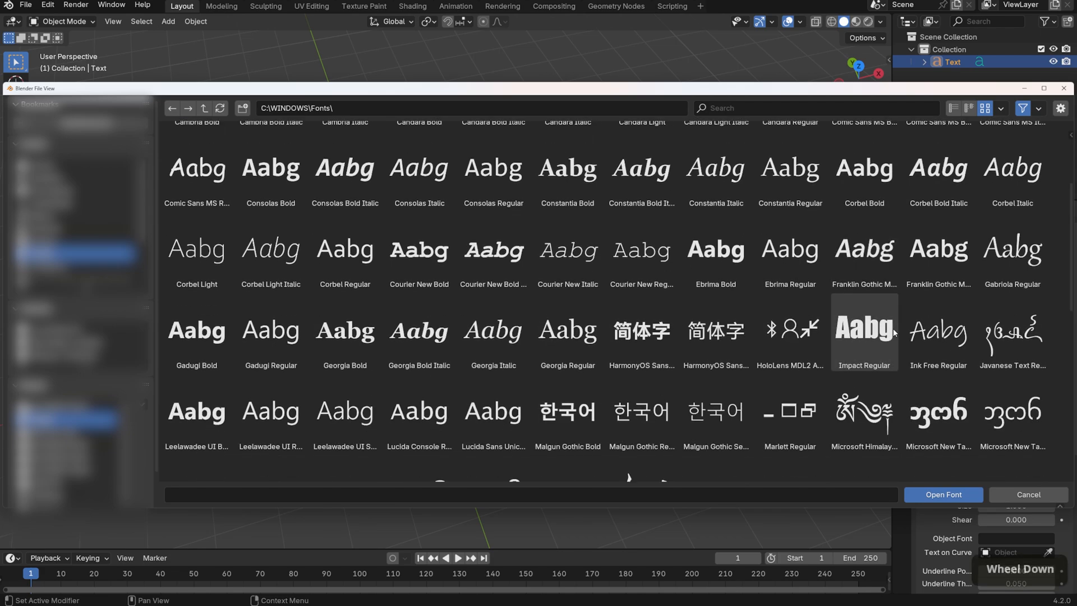
scroll(893, 329, down, 3)
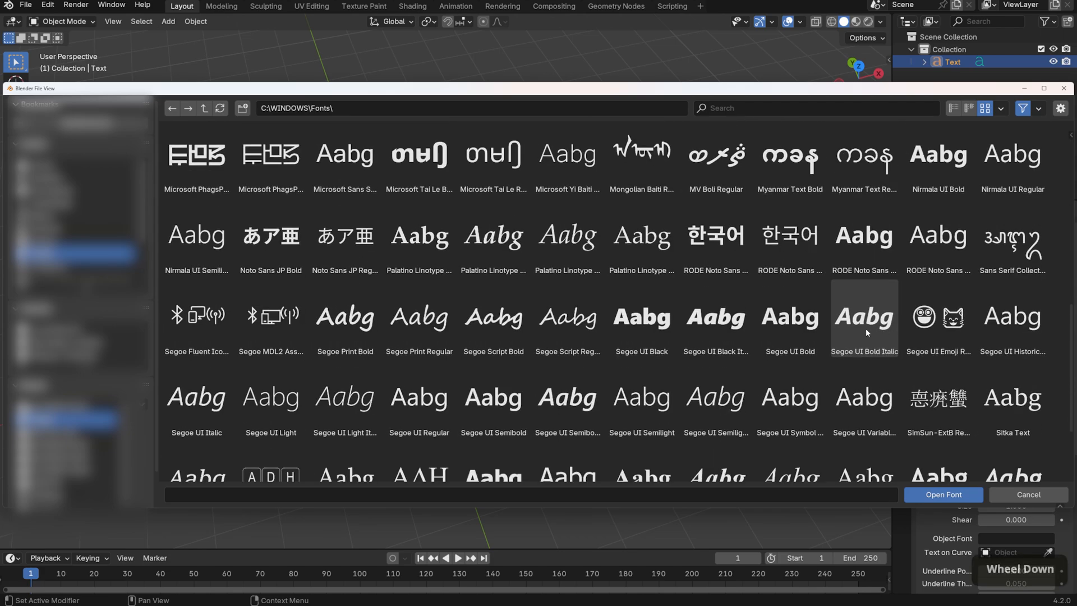
click(733, 325)
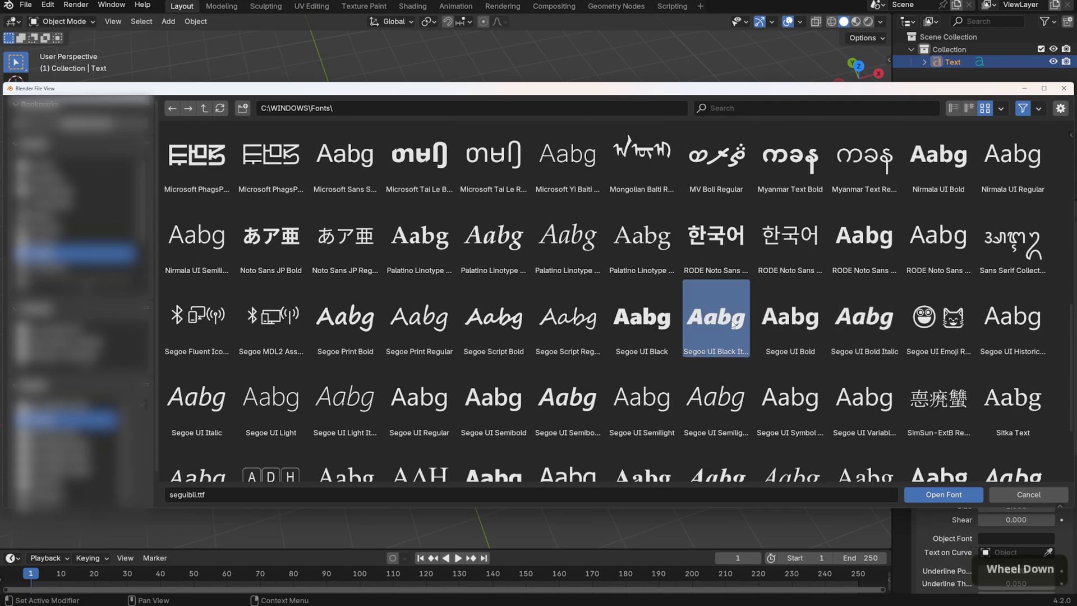
click(945, 495)
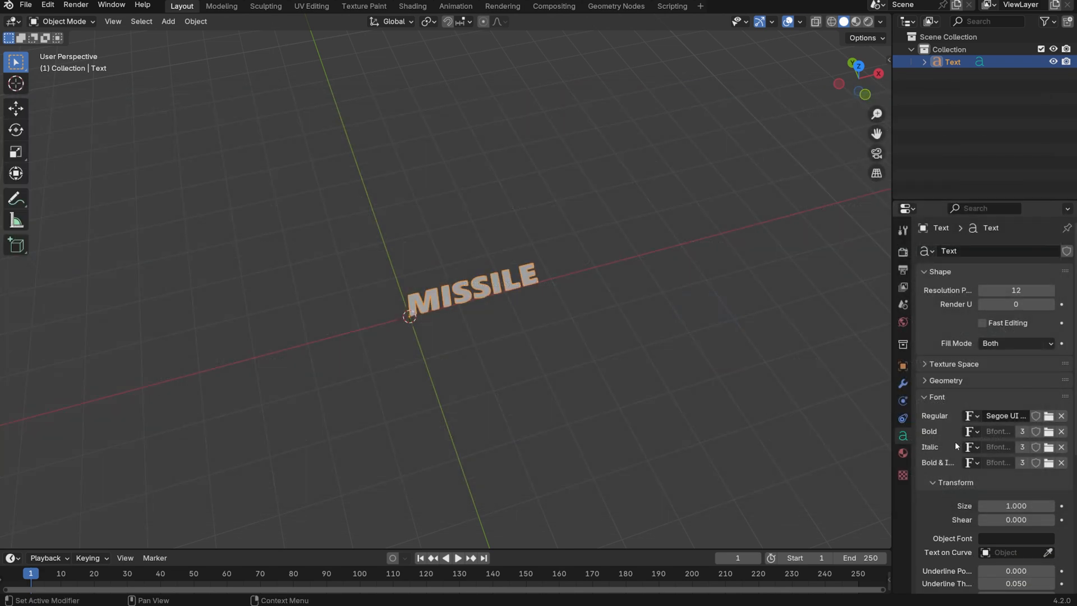
Duplicate the MISSILE text object in place, keeping the copy at the original's position
scroll(945, 452, down, 5)
scroll(943, 449, down, 3)
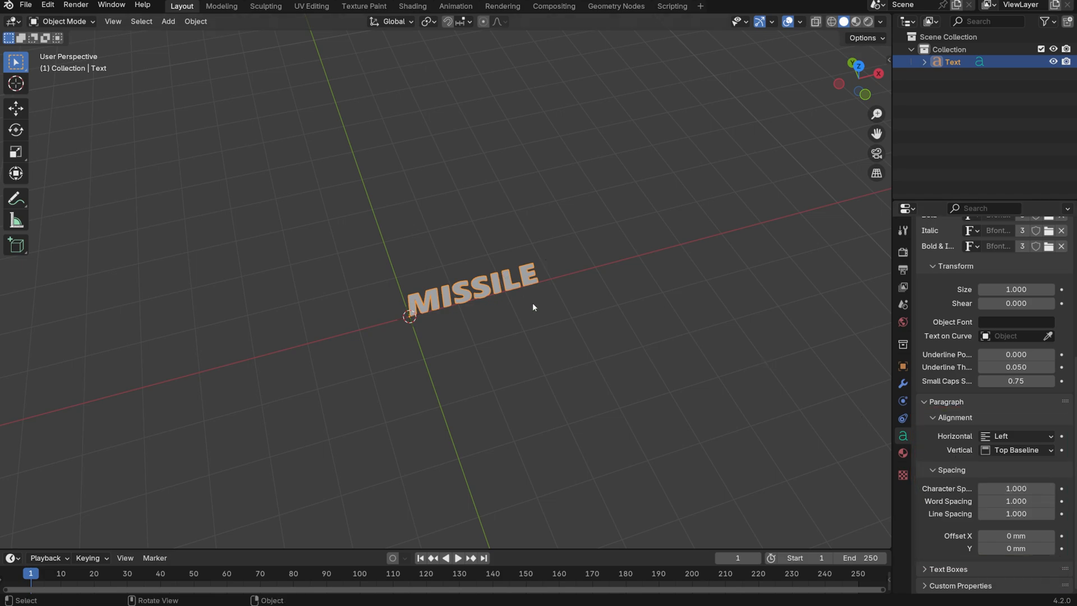
shift+middle_drag(536, 306, 560, 337)
scroll(550, 371, up, 2)
shift+middle_drag(541, 405, 513, 276)
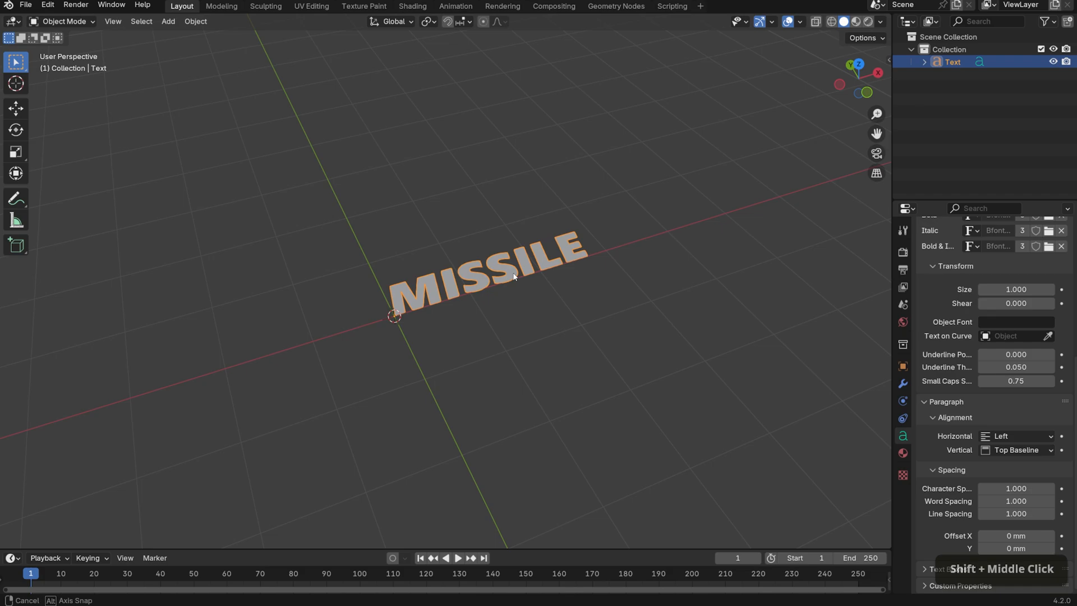
shift+middle_drag(514, 276, 487, 281)
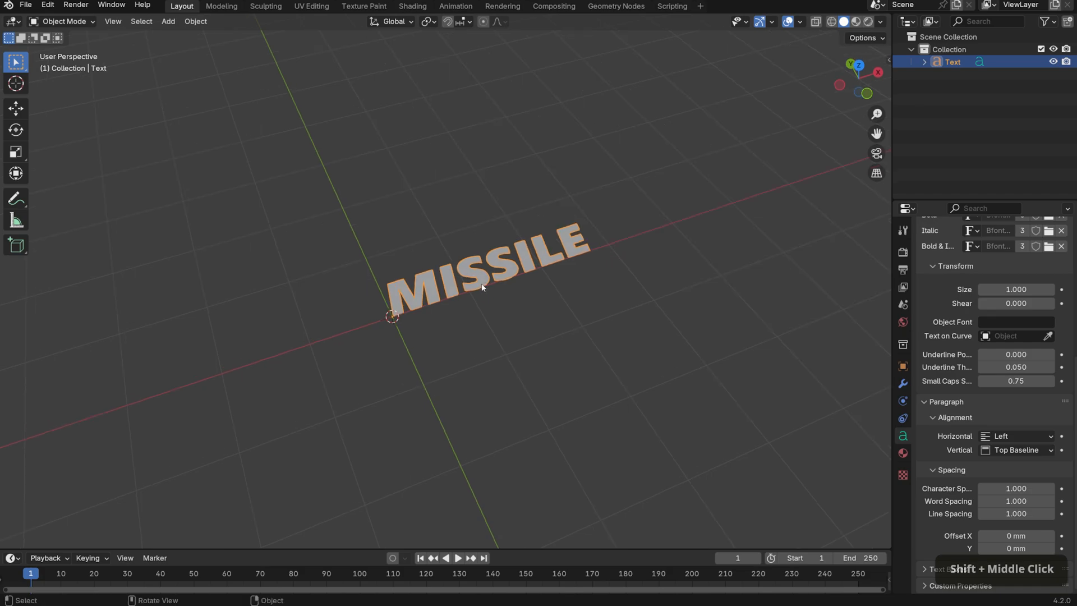
key(shift+d)
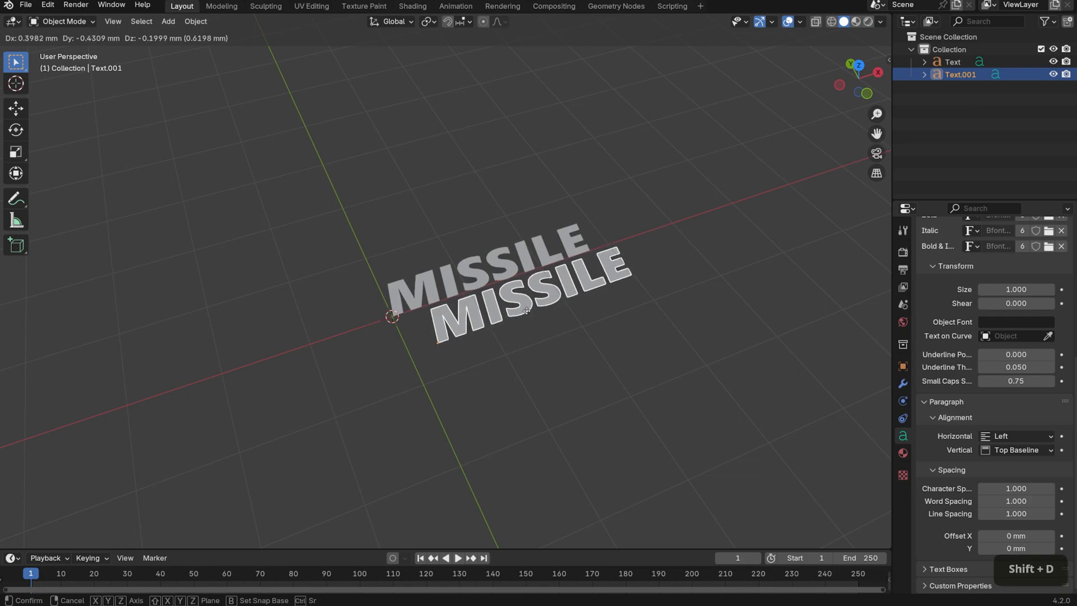
right_click(526, 313)
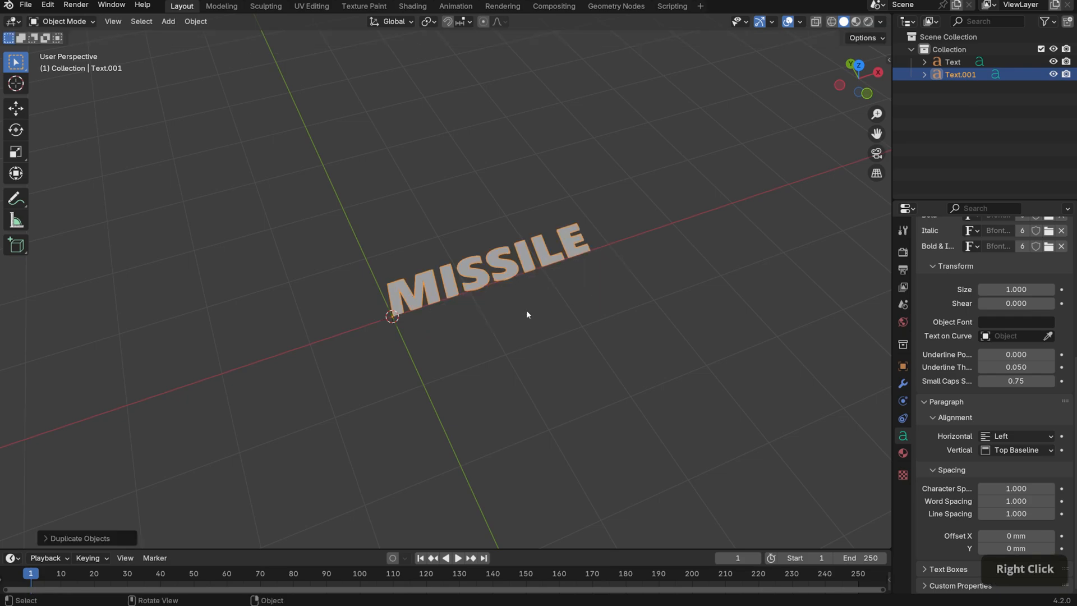
Move the duplicated text into a new collection named EXTRA and exclude that collection from the view layer
key(m)
click(526, 312)
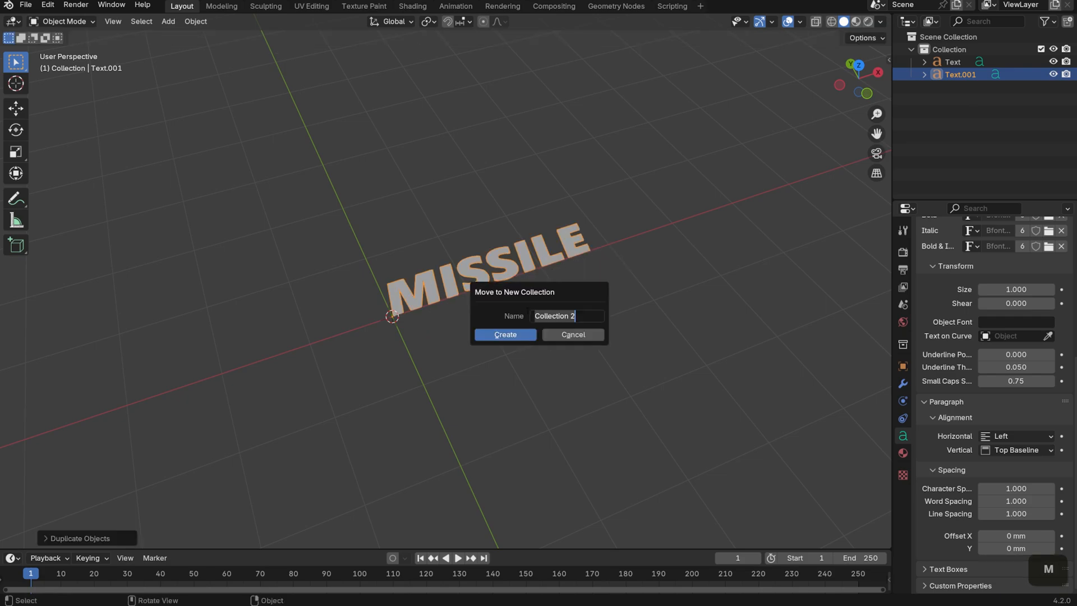
text(EXTRA)
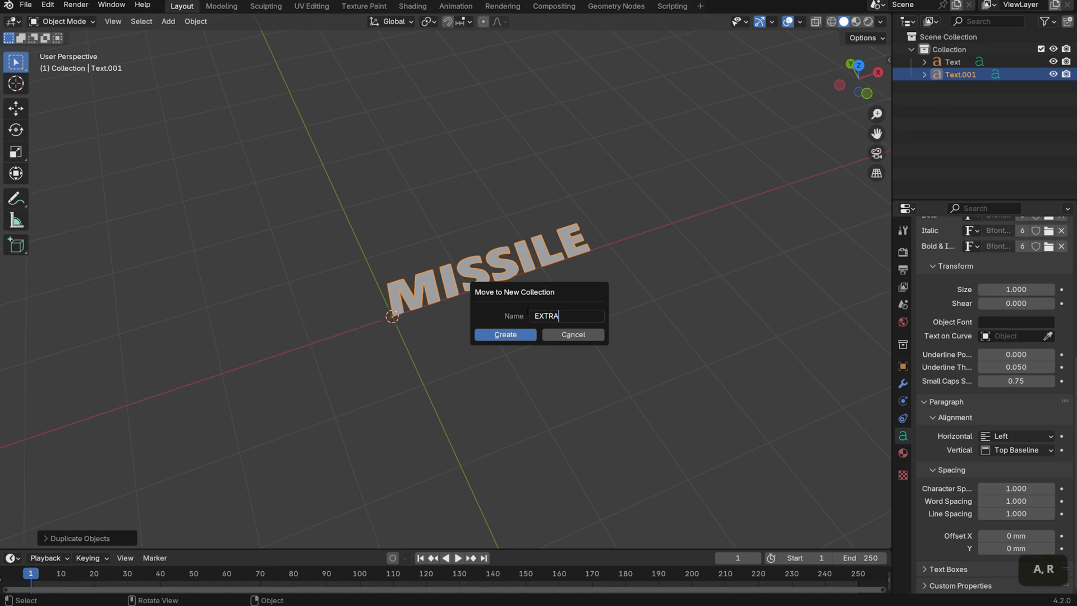
key(Return)
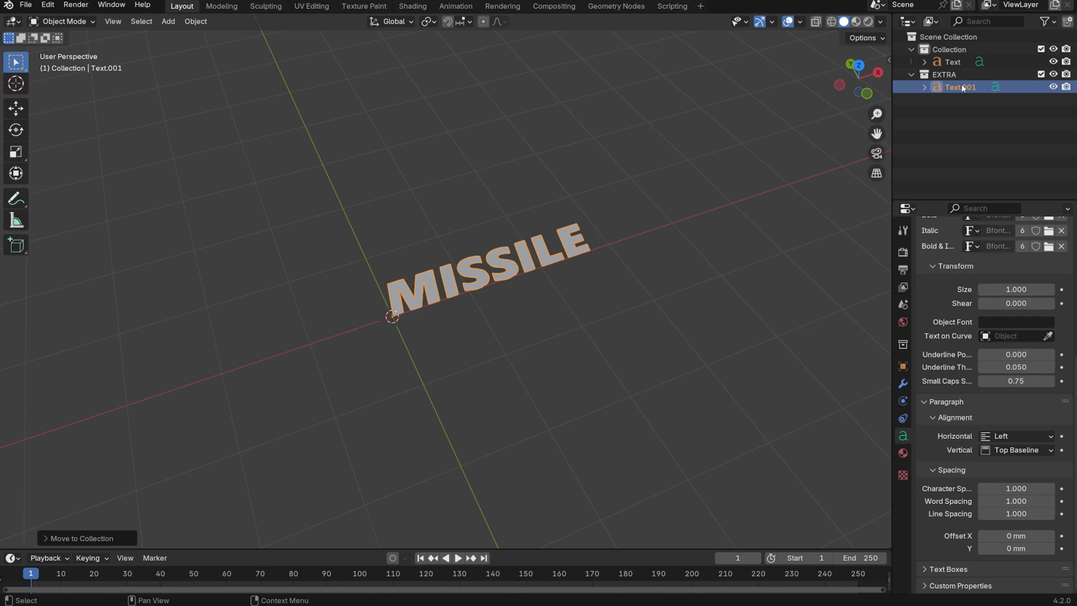
click(1041, 74)
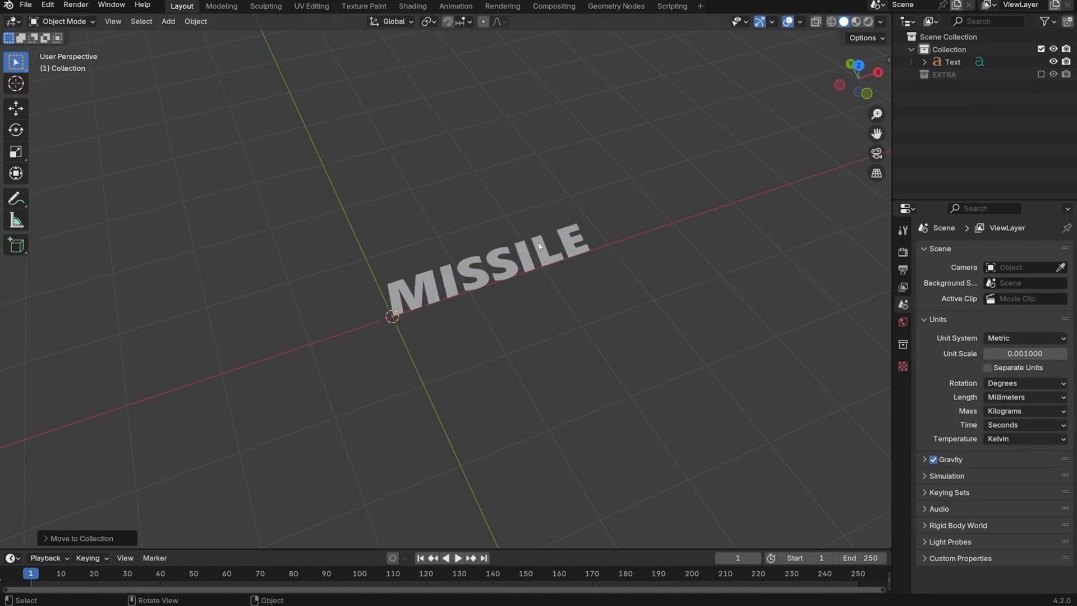
Convert the original MISSILE text object to a mesh
click(508, 271)
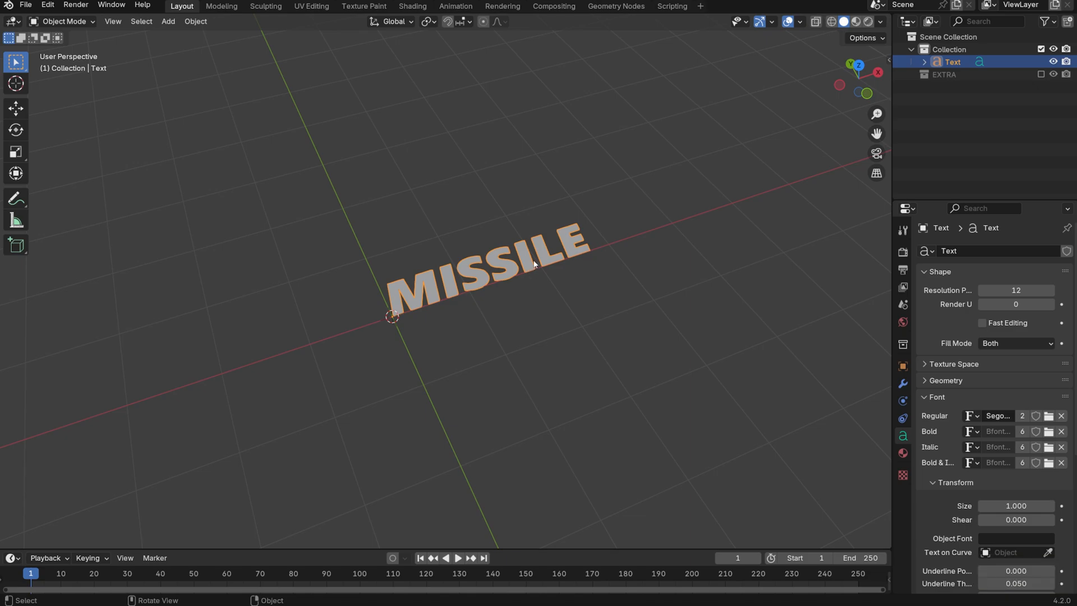
right_click(533, 259)
mouse_move(536, 254)
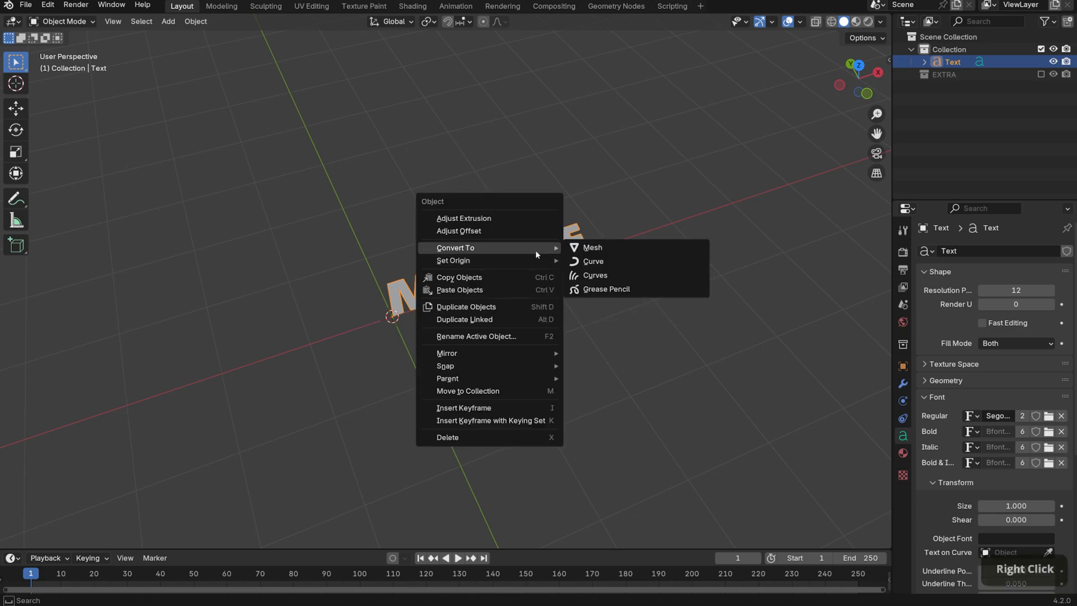
click(592, 248)
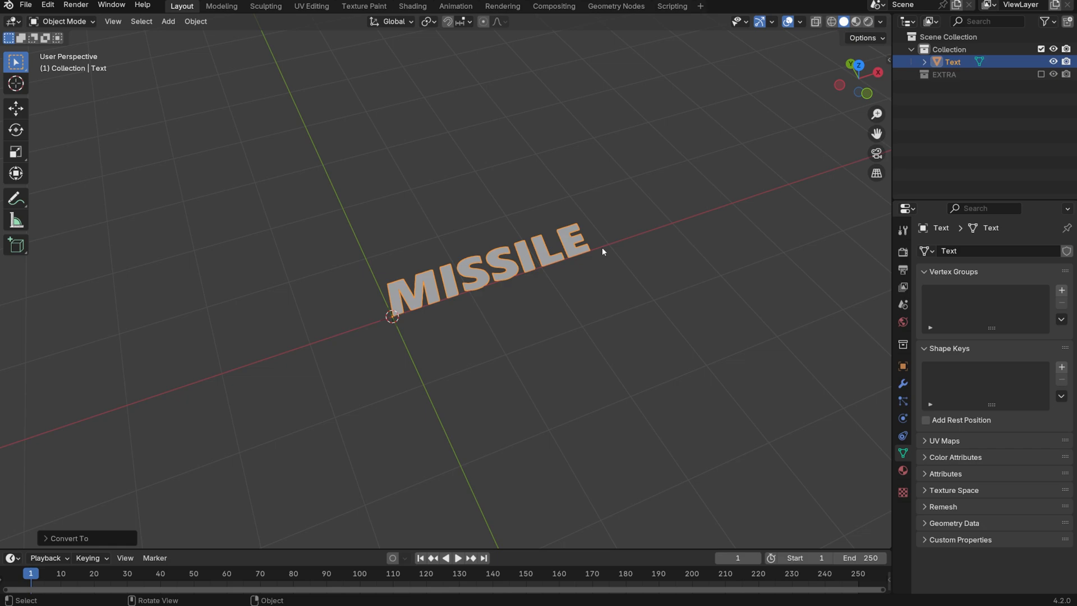
scroll(359, 331, up, 3)
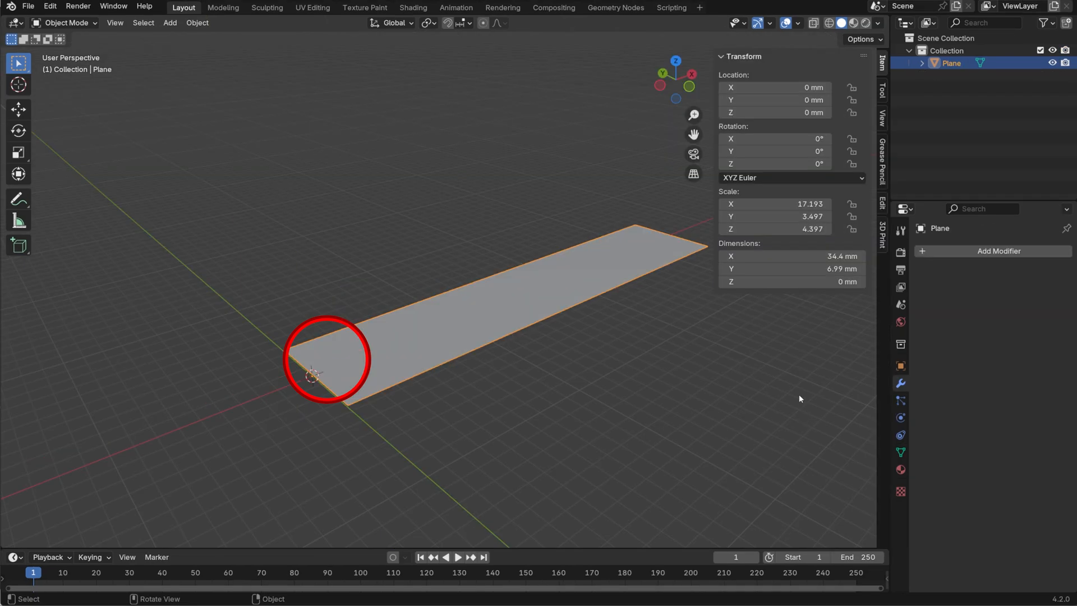
Try rotating and scaling the plane around its off-centre origin
key(r)
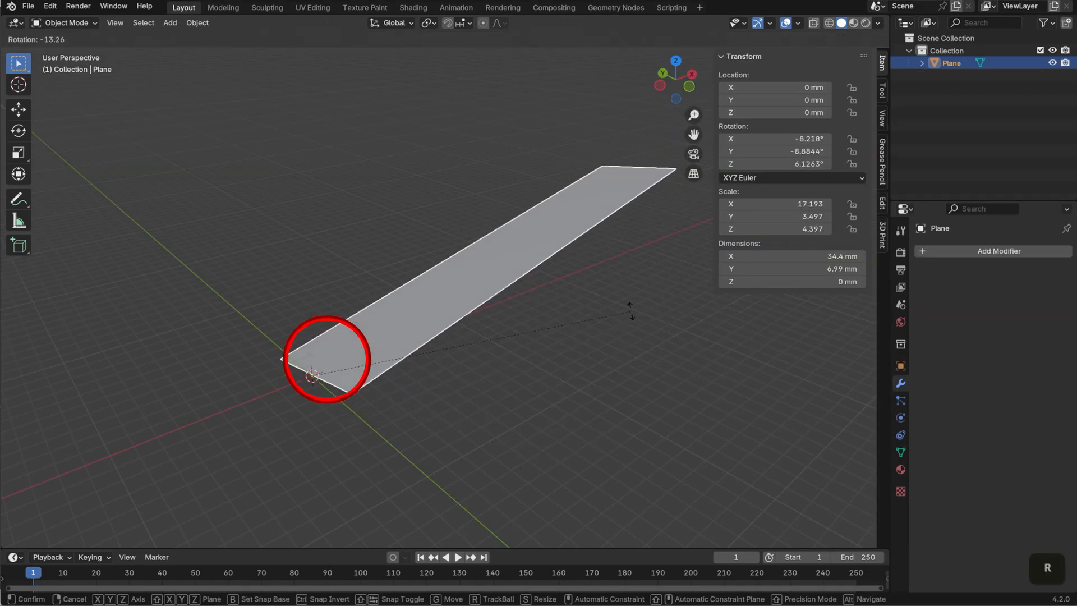
key(Escape)
key(s)
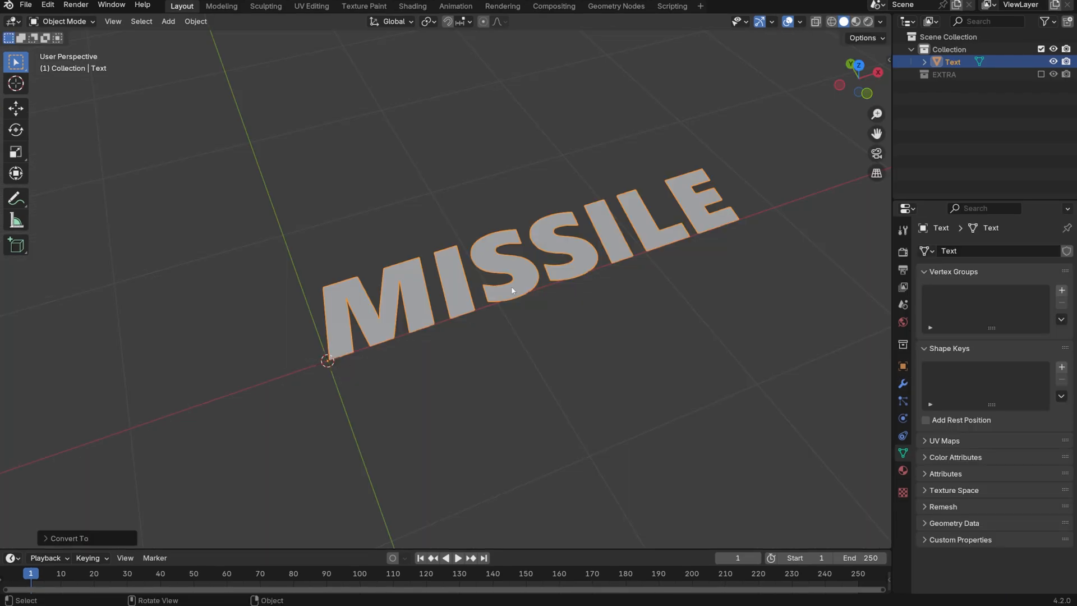
Set the MISSILE mesh's origin to the centre of its geometry
right_click(512, 290)
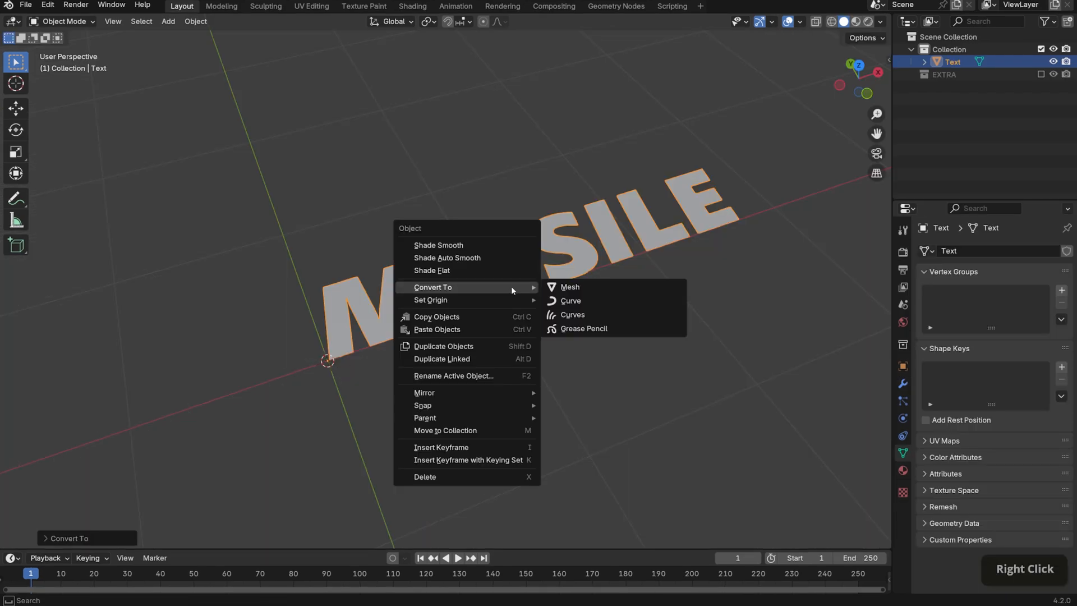
mouse_move(501, 301)
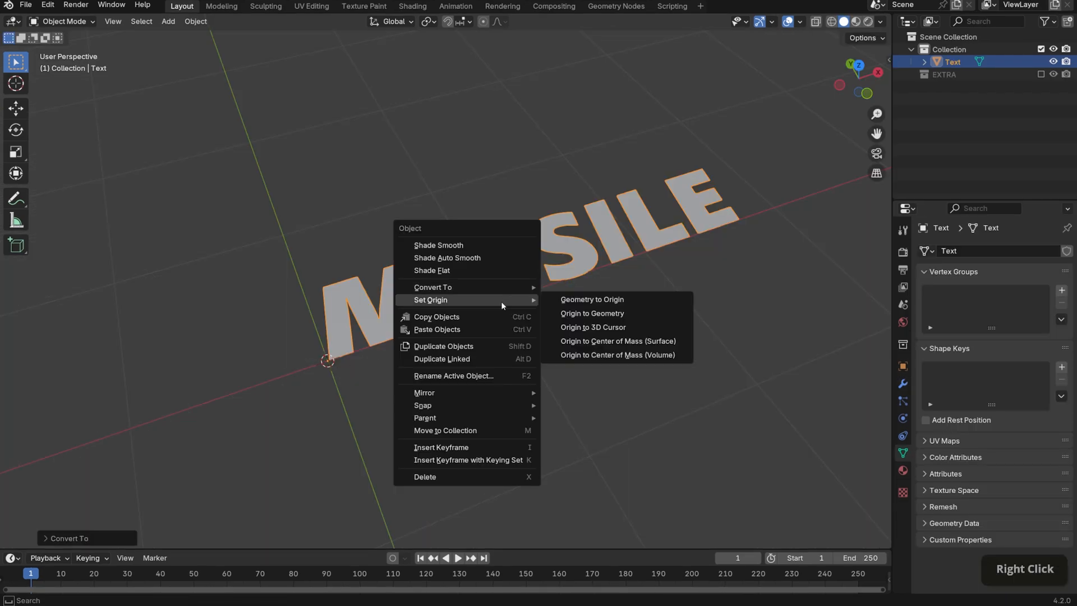
click(584, 313)
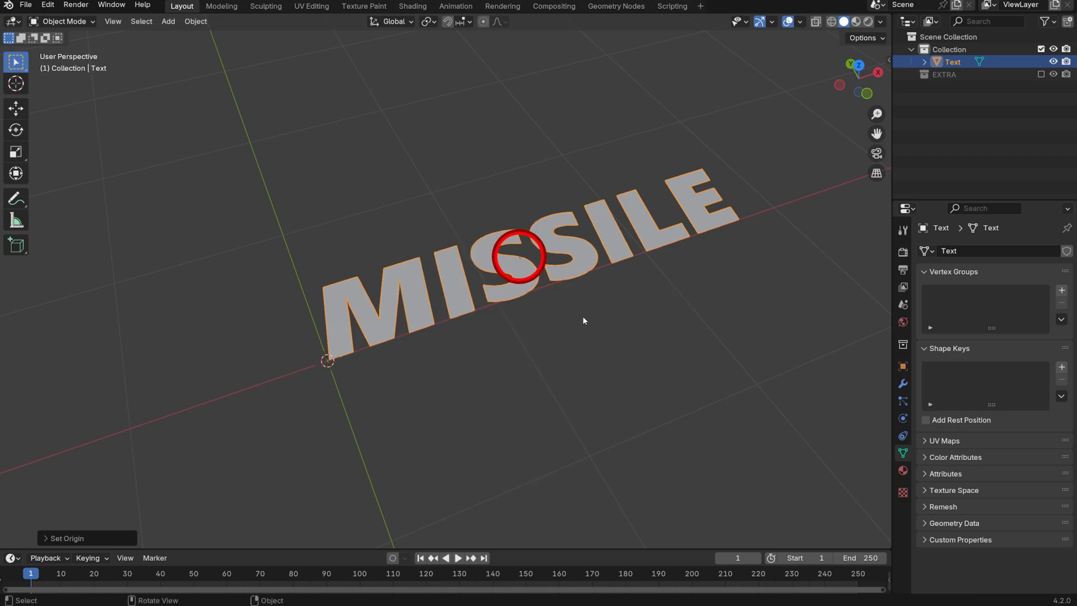
scroll(583, 320, down, 3)
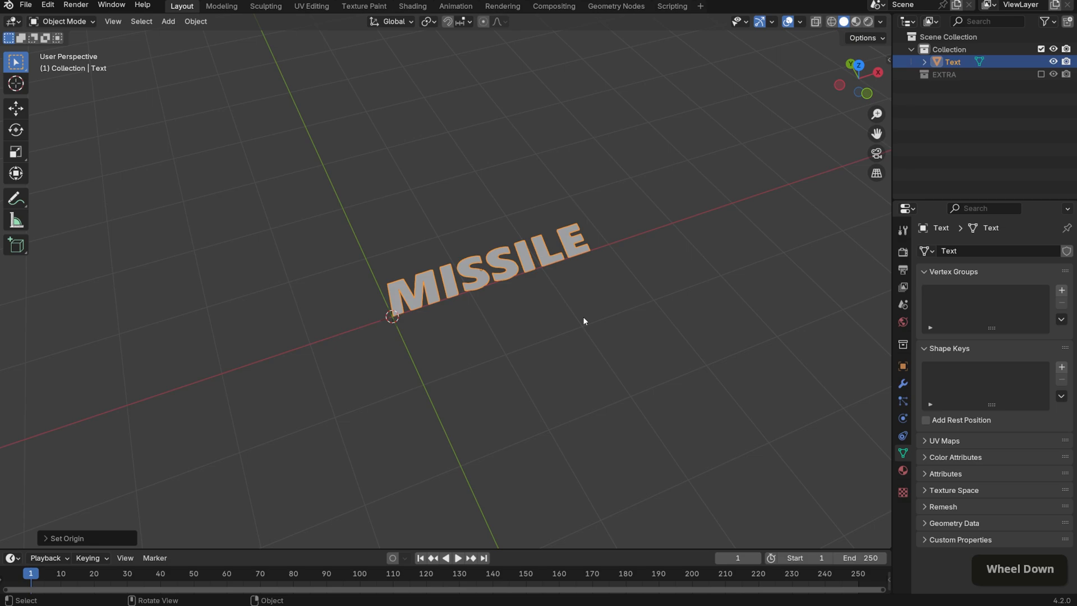
scroll(584, 321, up, 1)
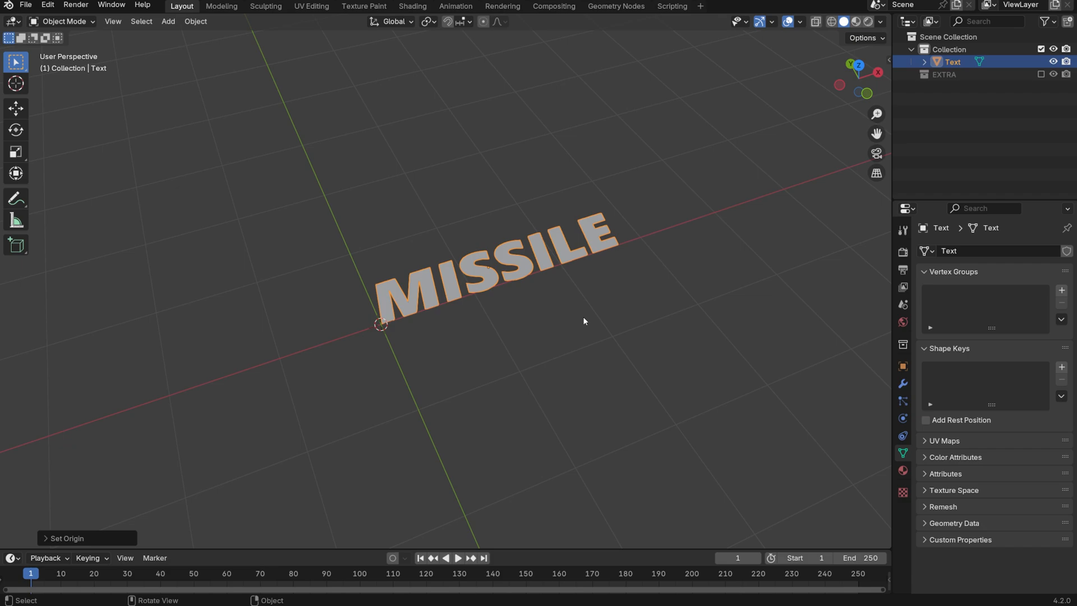
Place the 3D cursor at several spots around the text and snap it back to the world origin
shift+right_click(695, 336)
shift+right_click(428, 156)
shift+right_click(648, 221)
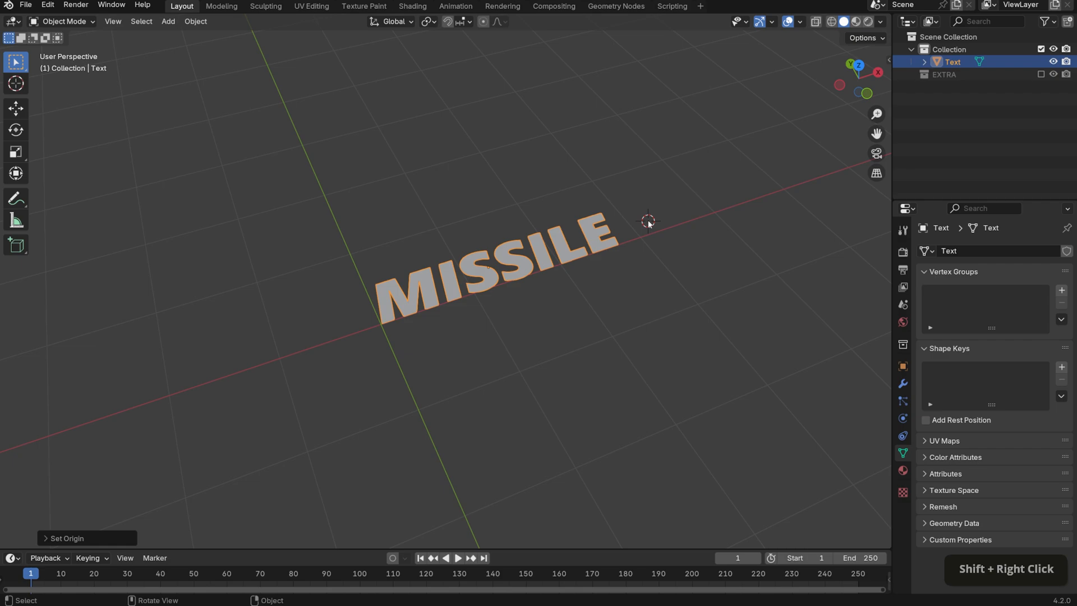
key(shift+s)
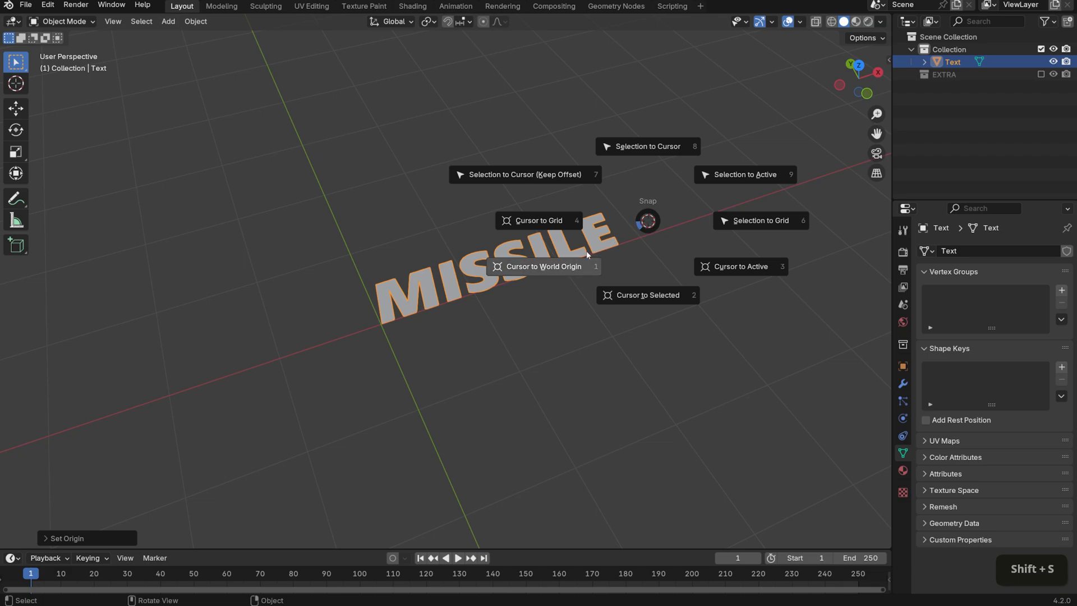
click(565, 267)
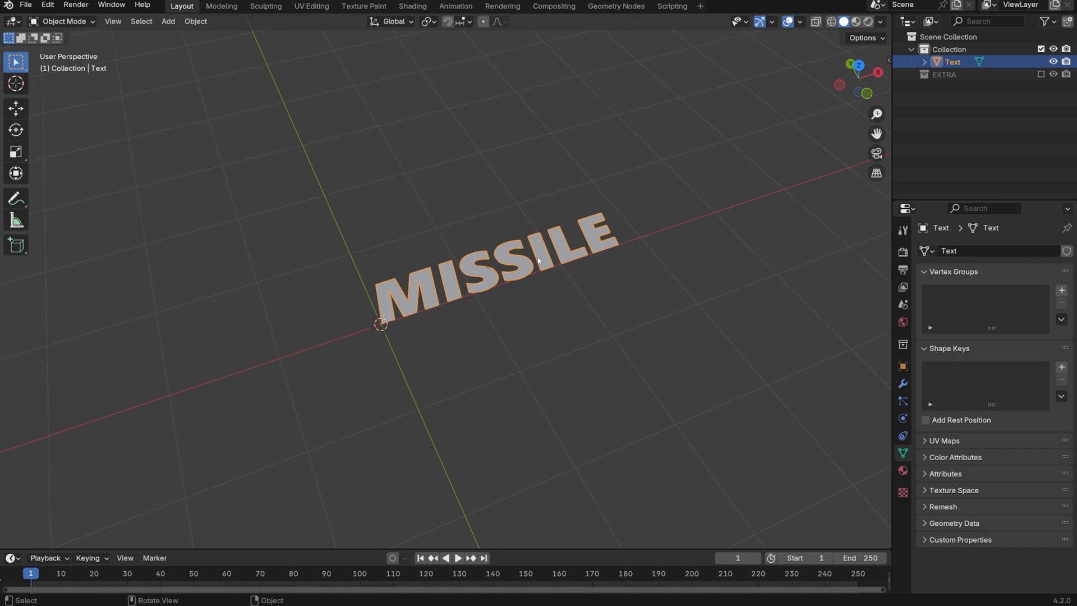
Snap the MISSILE mesh to the 3D cursor at the world origin and show its transform properties
key(shift+s)
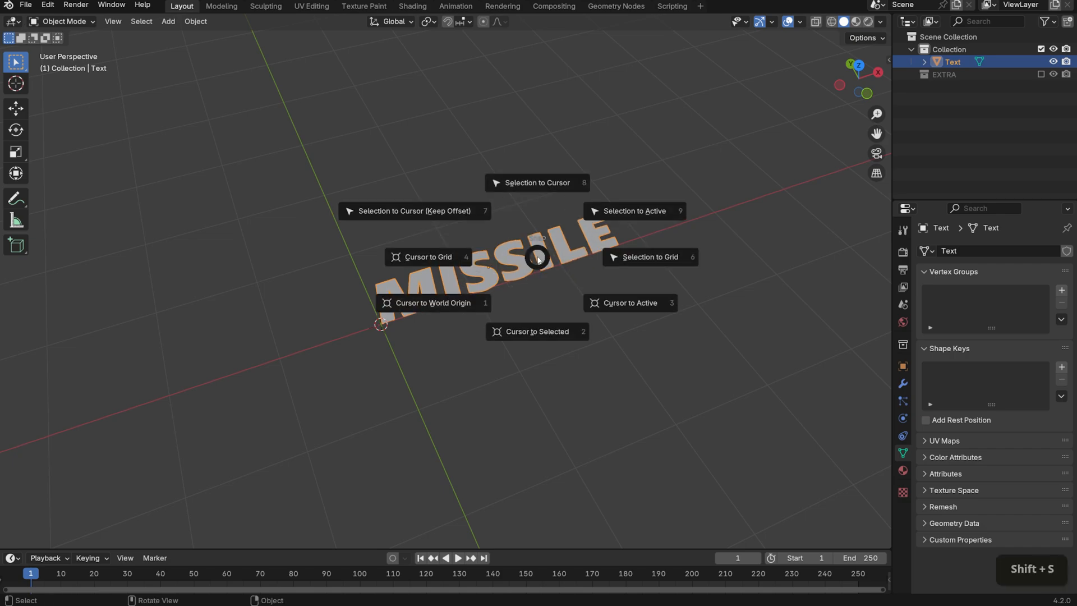
click(546, 200)
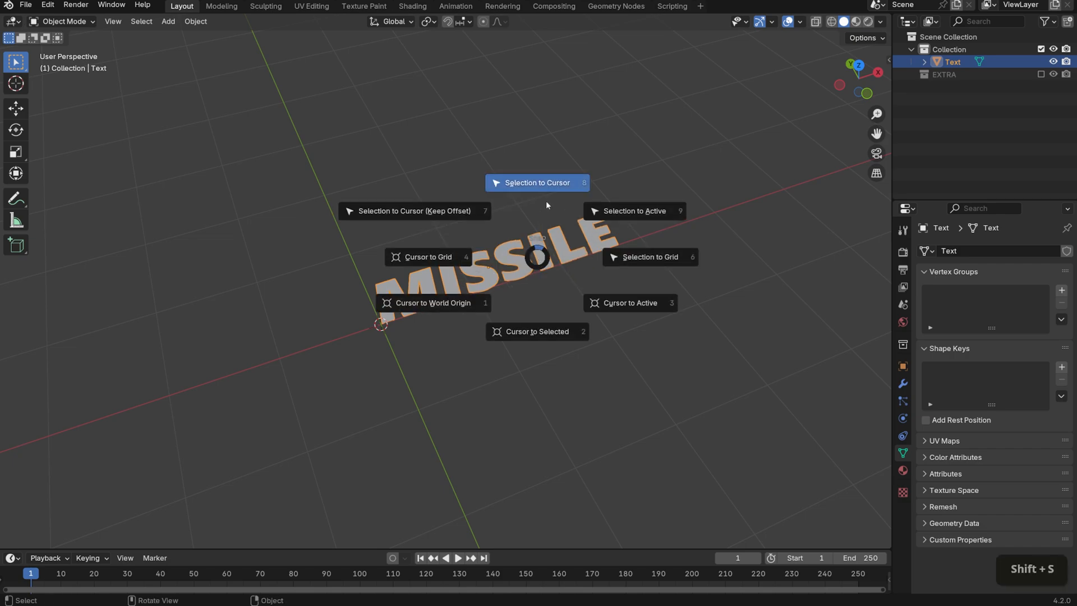
shift+middle_drag(451, 498, 546, 432)
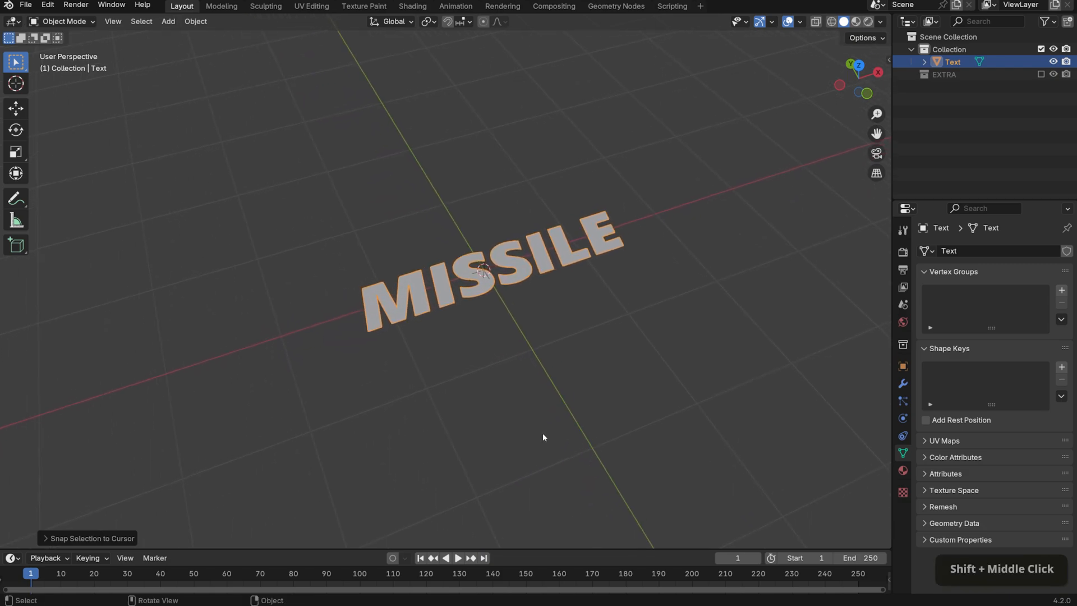
scroll(543, 433, down, 3)
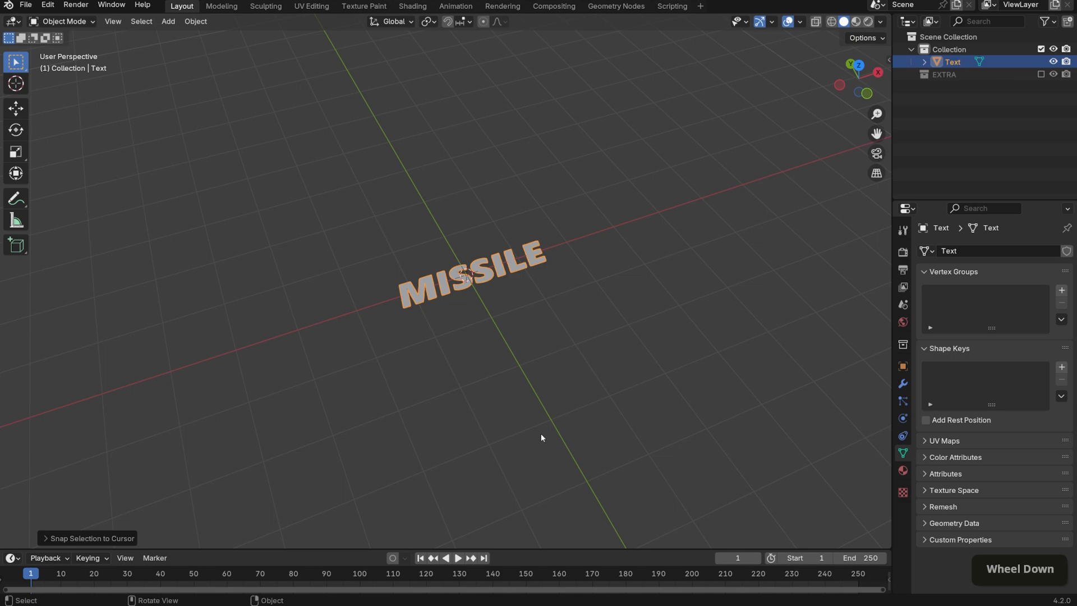
key(n)
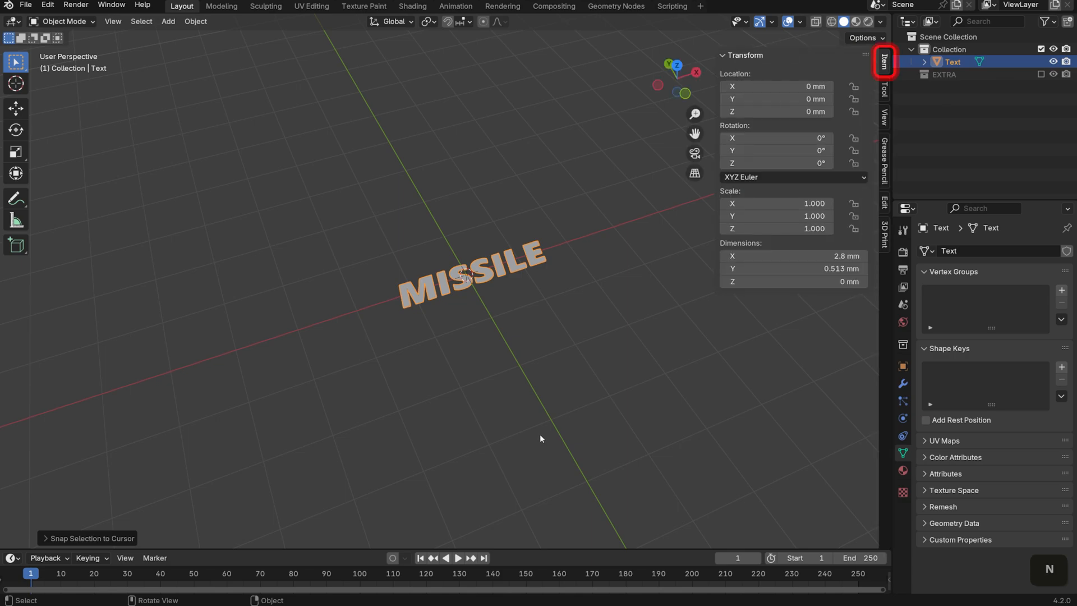
Try an X dimension of 100 in for the MISSILE mesh and undo it
click(823, 259)
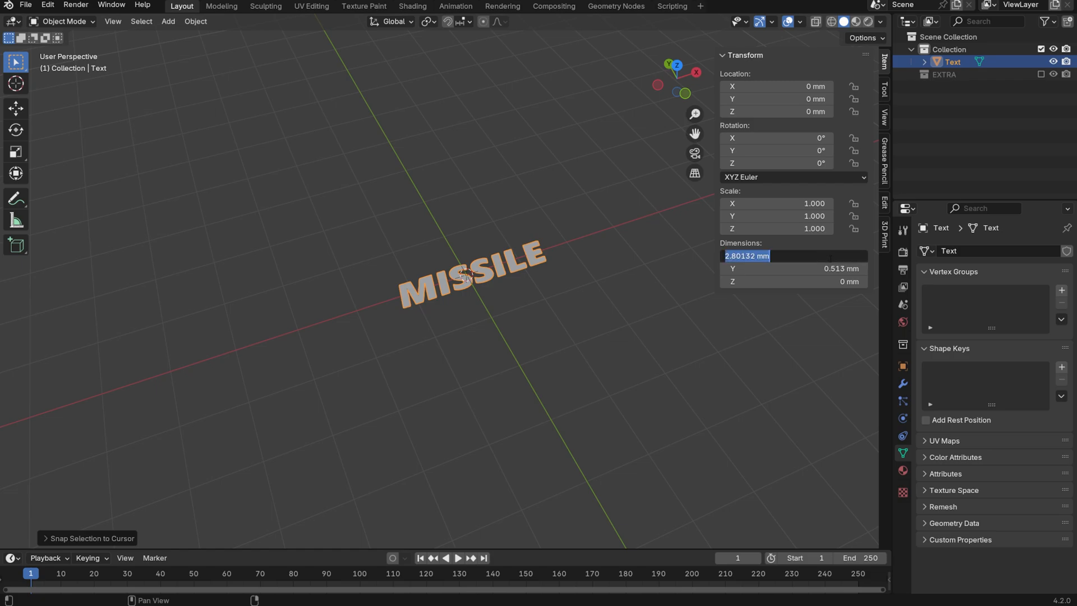
text(100in)
key(Return)
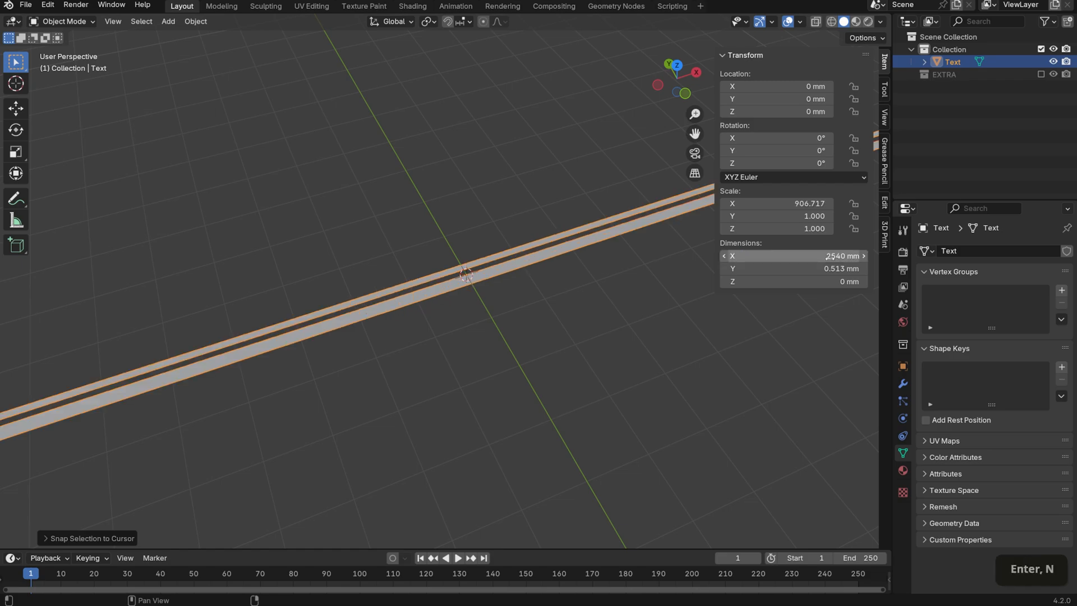
key(ctrl+z)
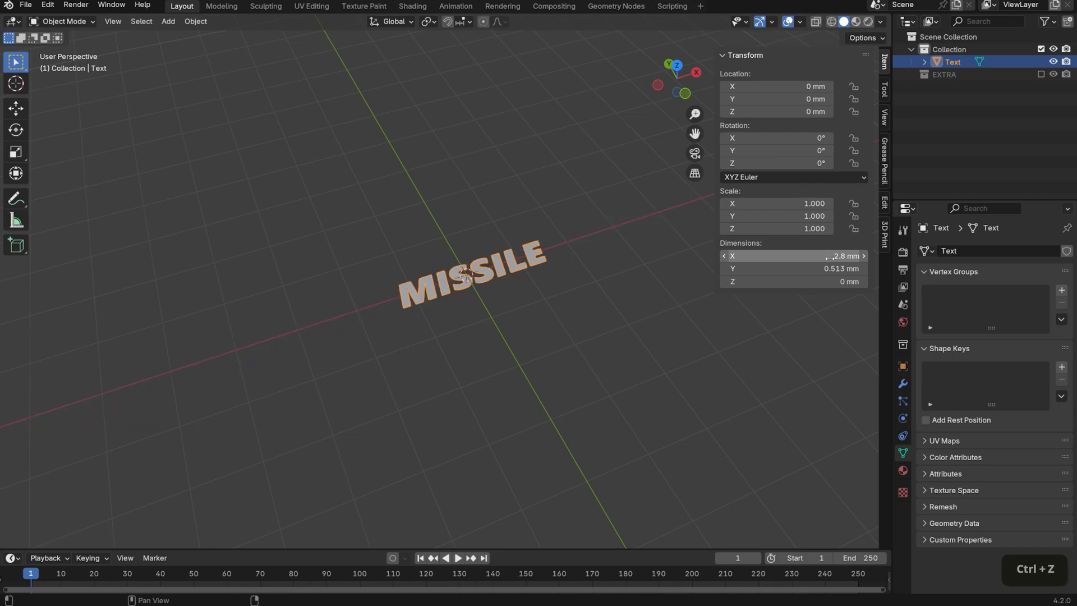
Try scaling the MISSILE mesh uniformly by about 34.2 and undo the resize
scroll(488, 414, down, 1)
key(s)
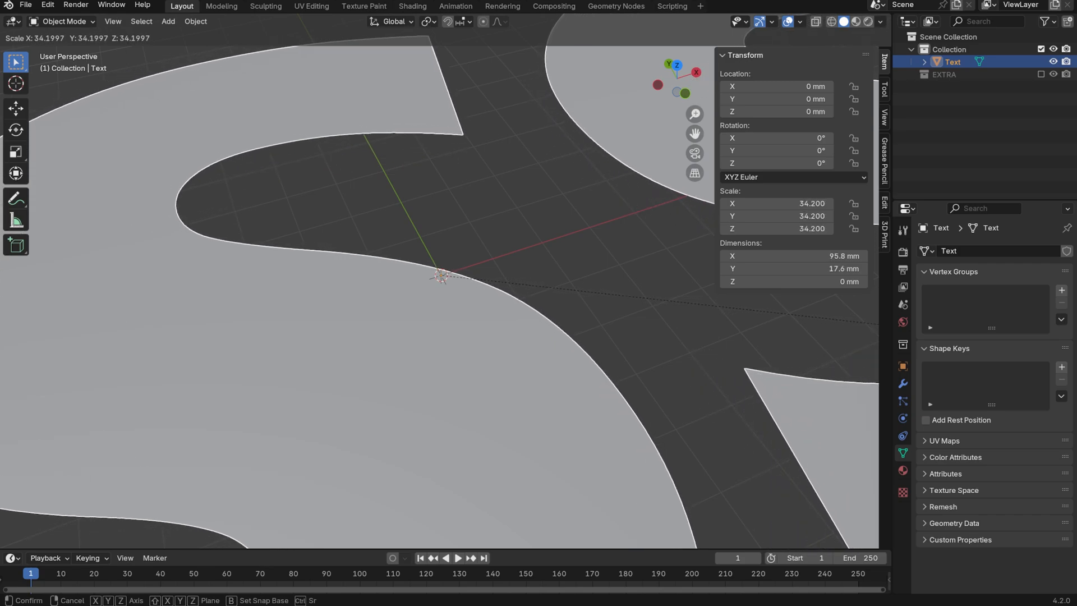
click(625, 313)
scroll(625, 313, down, 5)
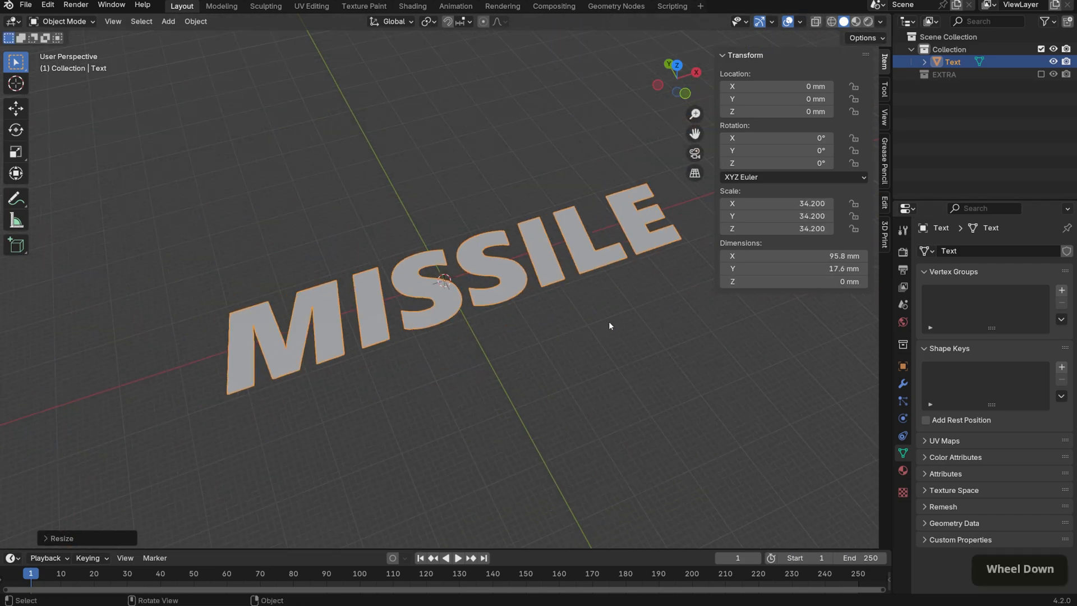
key(ctrl+z)
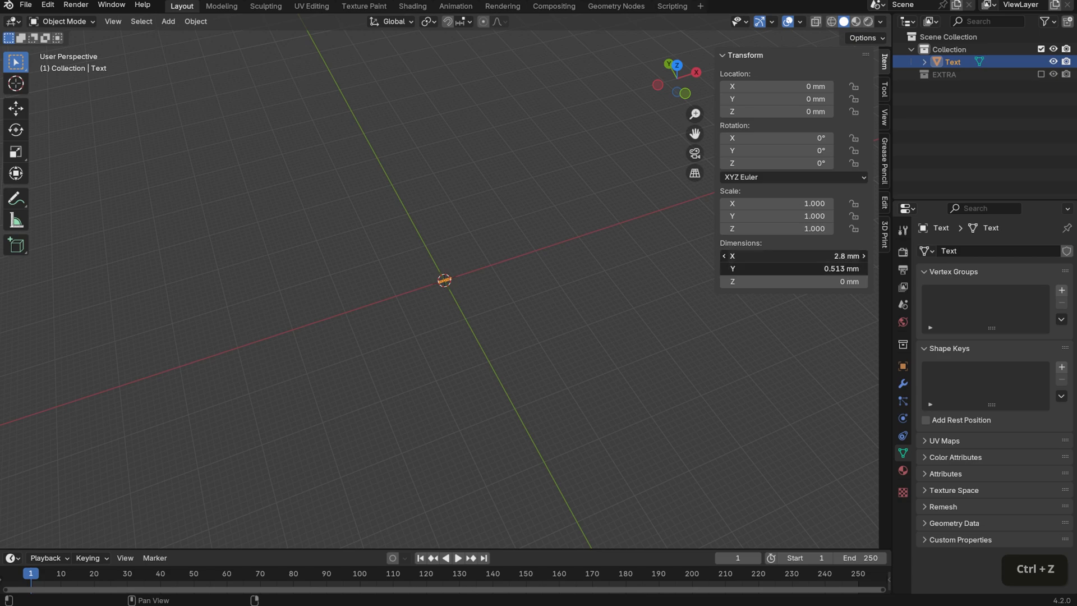
Enlarge the MISSILE mesh's X and Y dimensions together to 95 mm by about 17.4 mm
drag(794, 256, 853, 268)
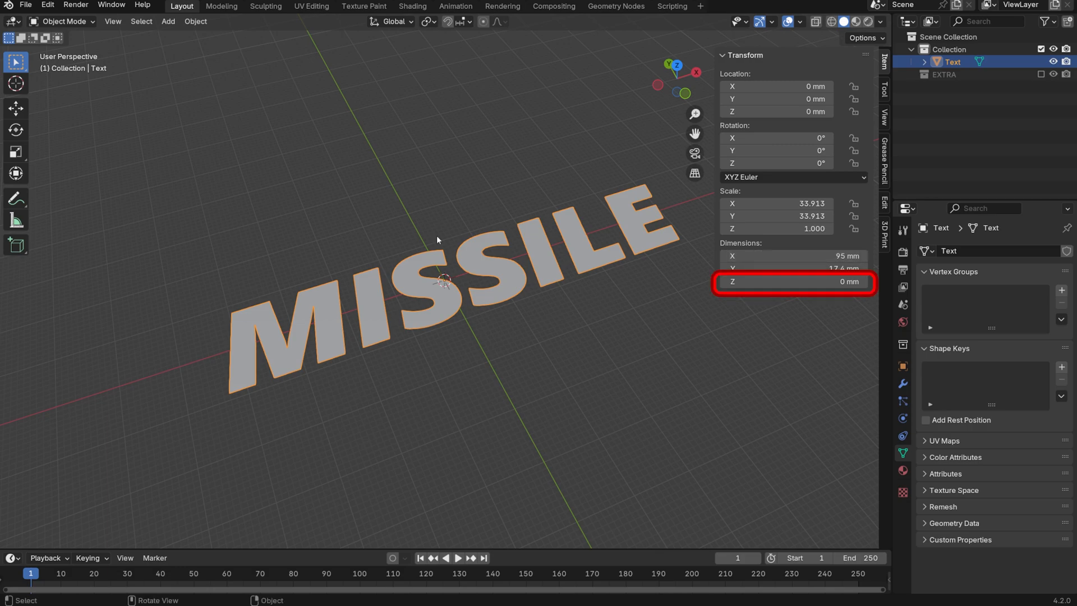
scroll(591, 385, down, 1)
Extrude all the MISSILE faces upward by about 2.09 mm in Edit Mode and return to Object Mode
mouse_move(590, 385)
middle_down()
mouse_move(606, 355)
mouse_move(527, 366)
middle_up()
key(Tab)
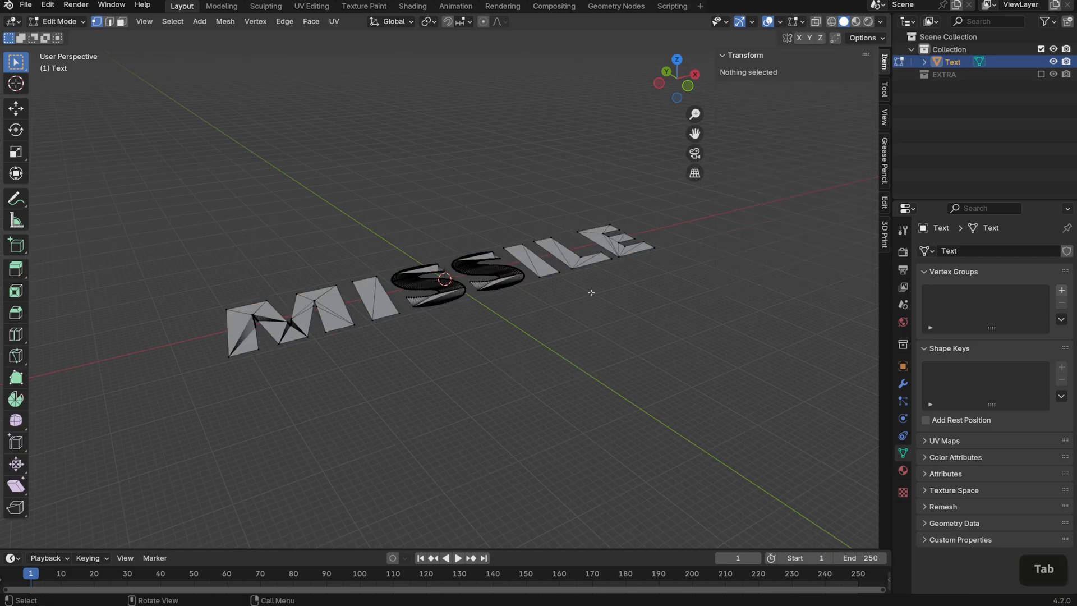
key(a)
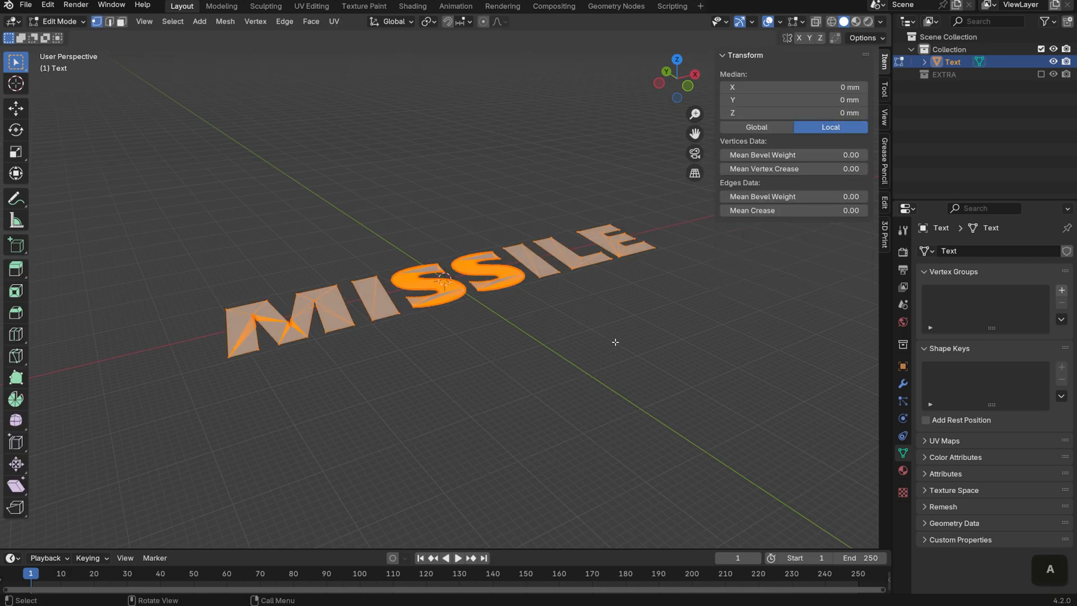
key(e)
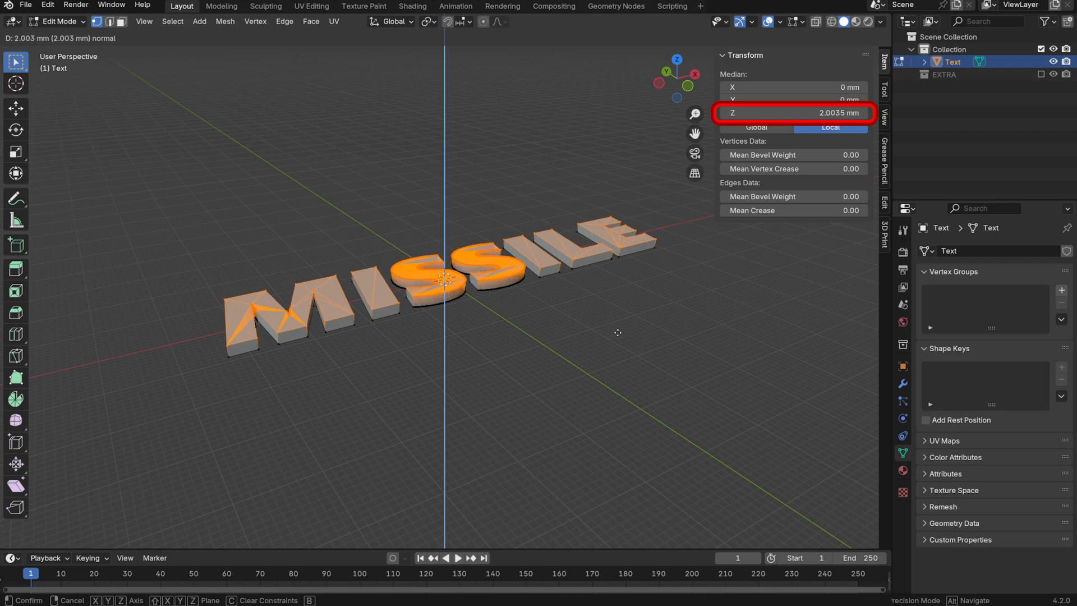
click(618, 332)
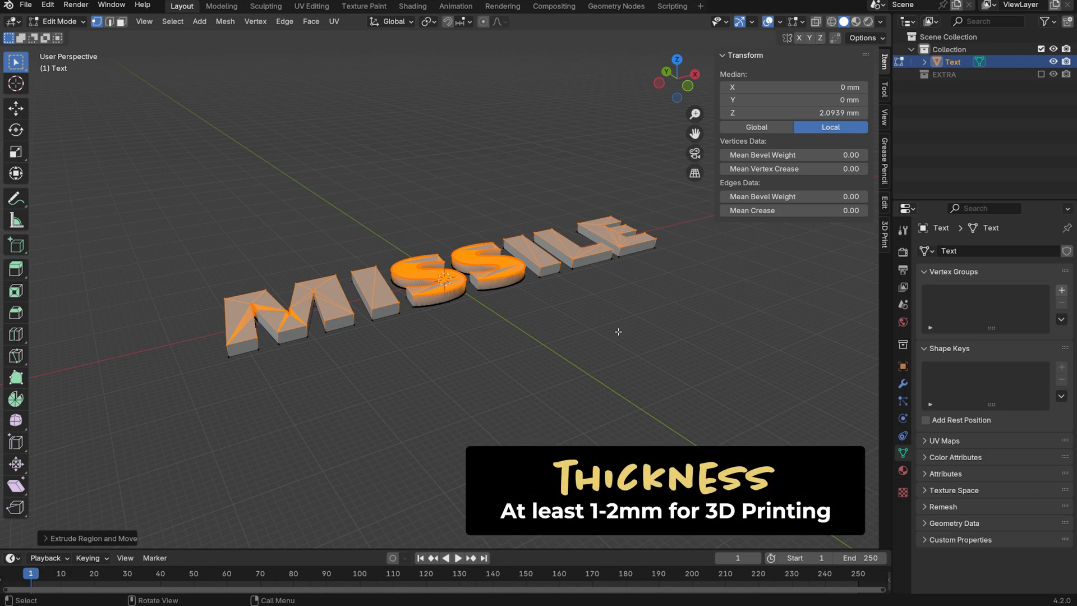
key(Tab)
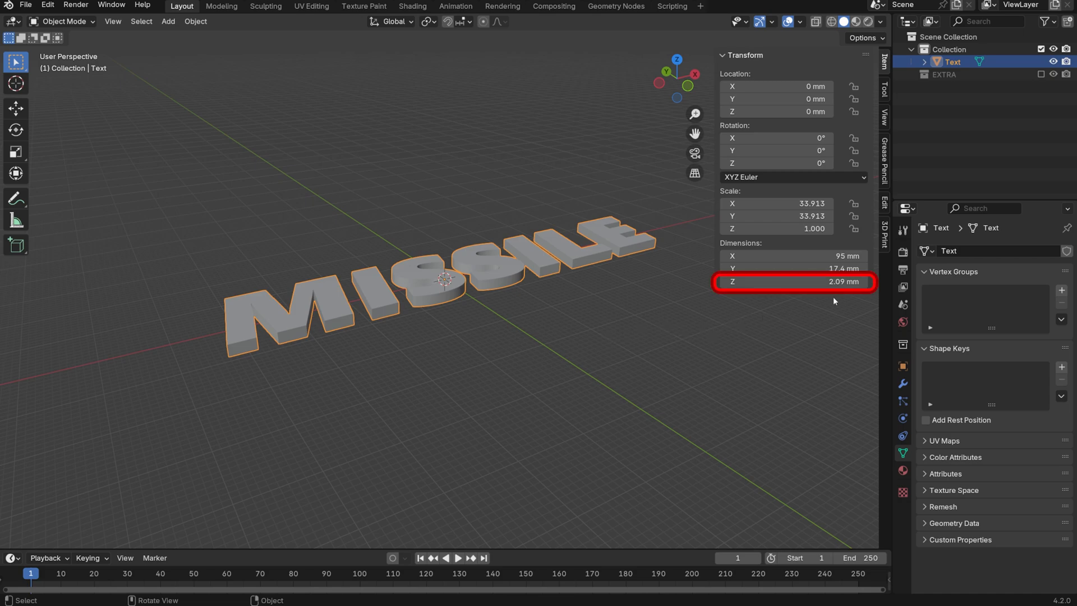
Set the MISSILE mesh's Z dimension to 2 mm and deselect it
click(825, 282)
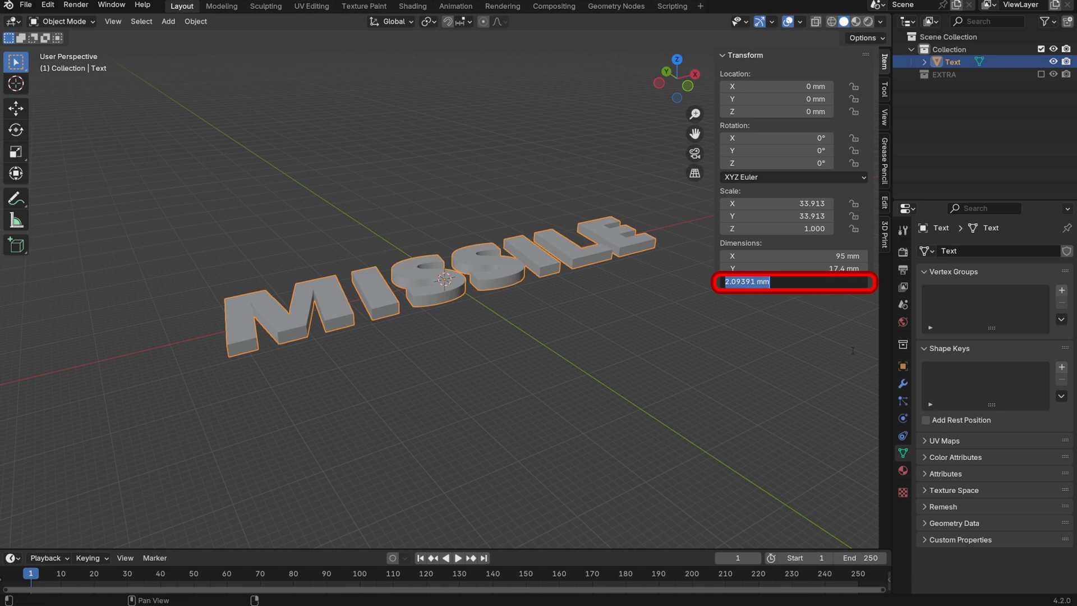
text(2)
key(Return)
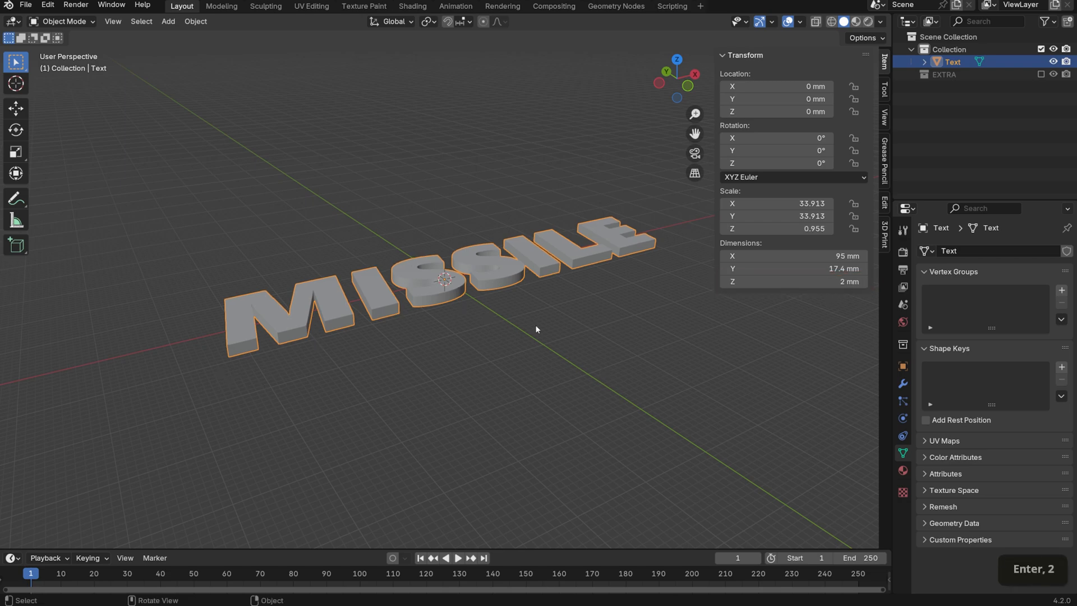
click(567, 334)
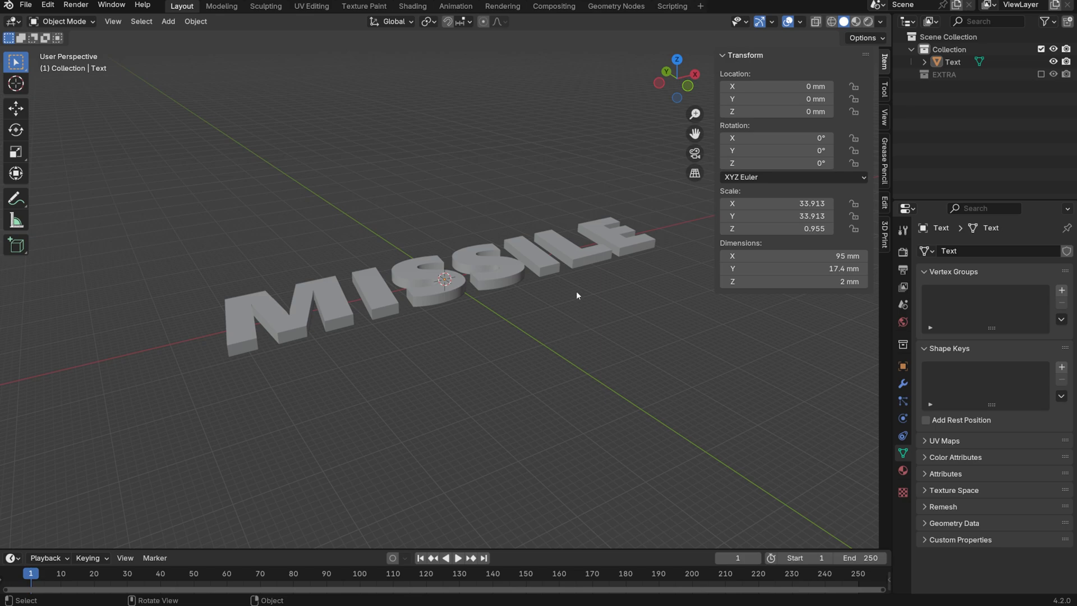
Select the MISSILE mesh and apply all its transforms
click(553, 258)
middle_drag(659, 305, 660, 325)
scroll(658, 324, down, 1)
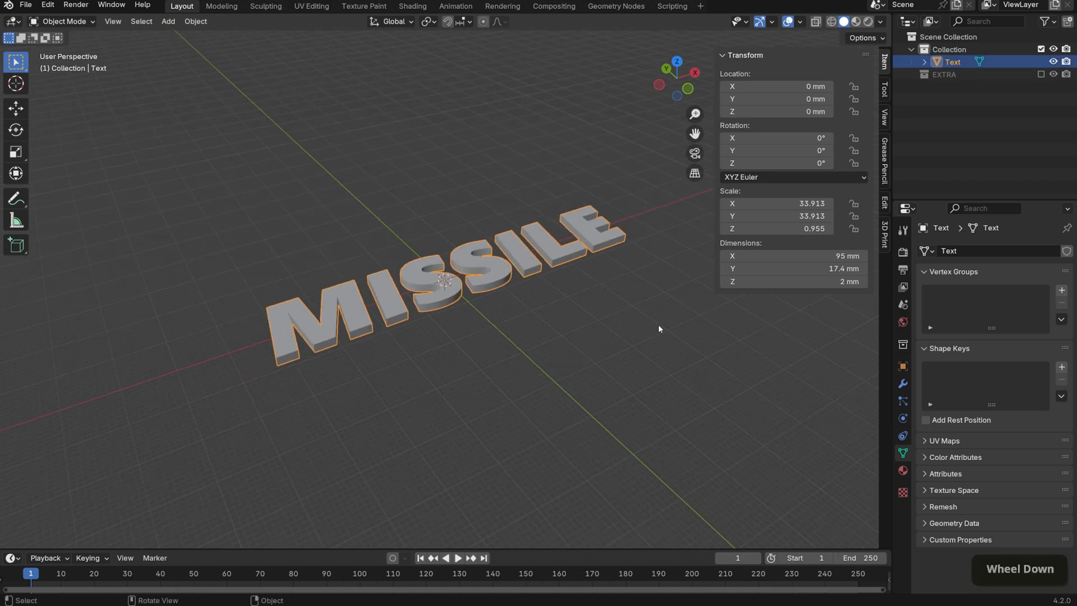
key(ctrl+alt)
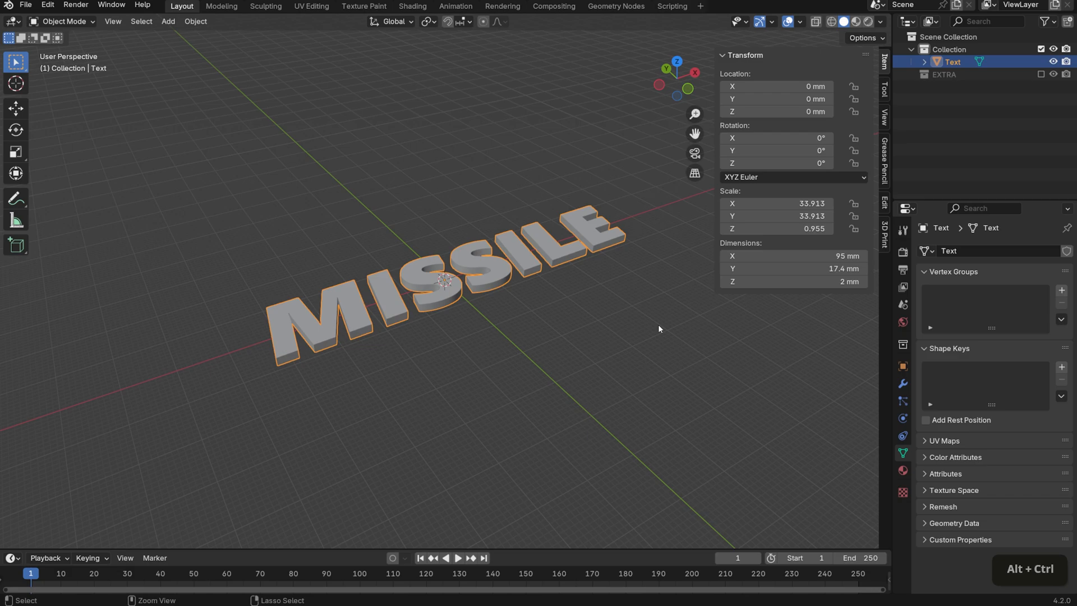
key(ctrl+a)
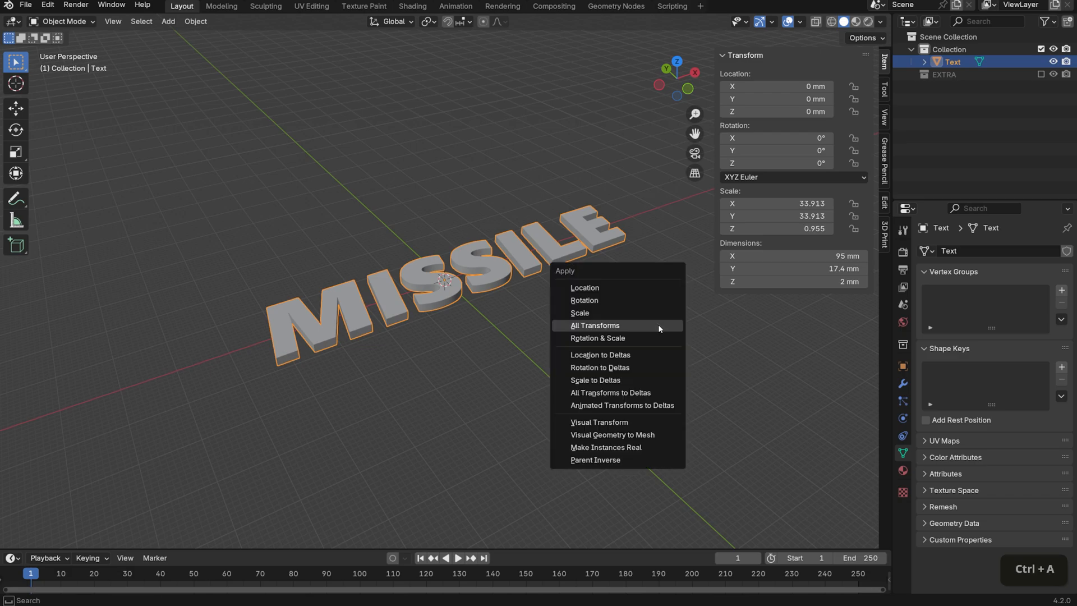
click(658, 327)
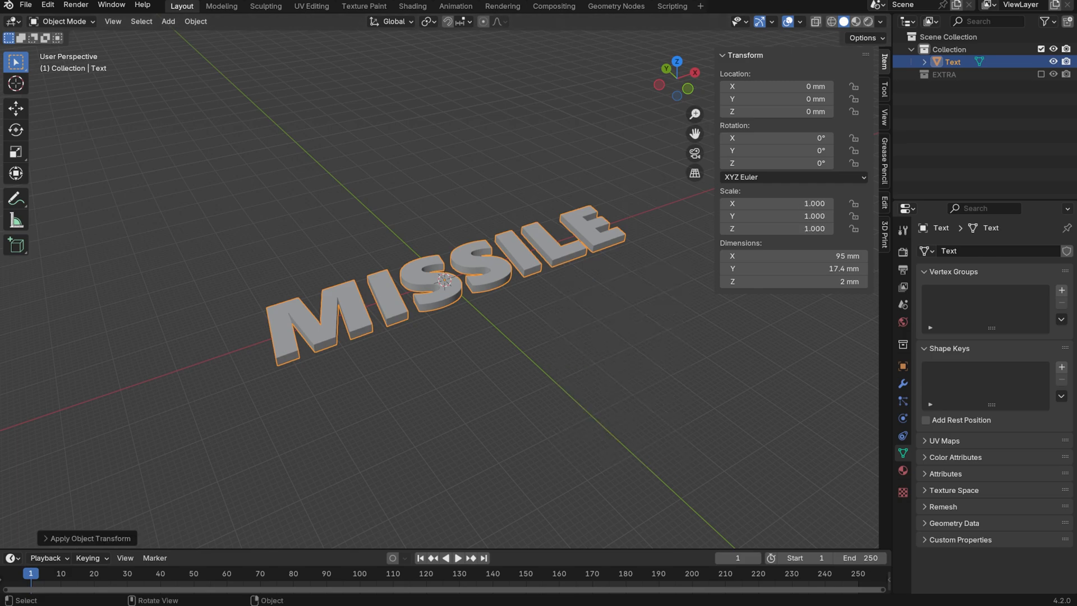
Deselect the MISSILE mesh and add a mesh plane at the world origin
scroll(445, 291, down, 1)
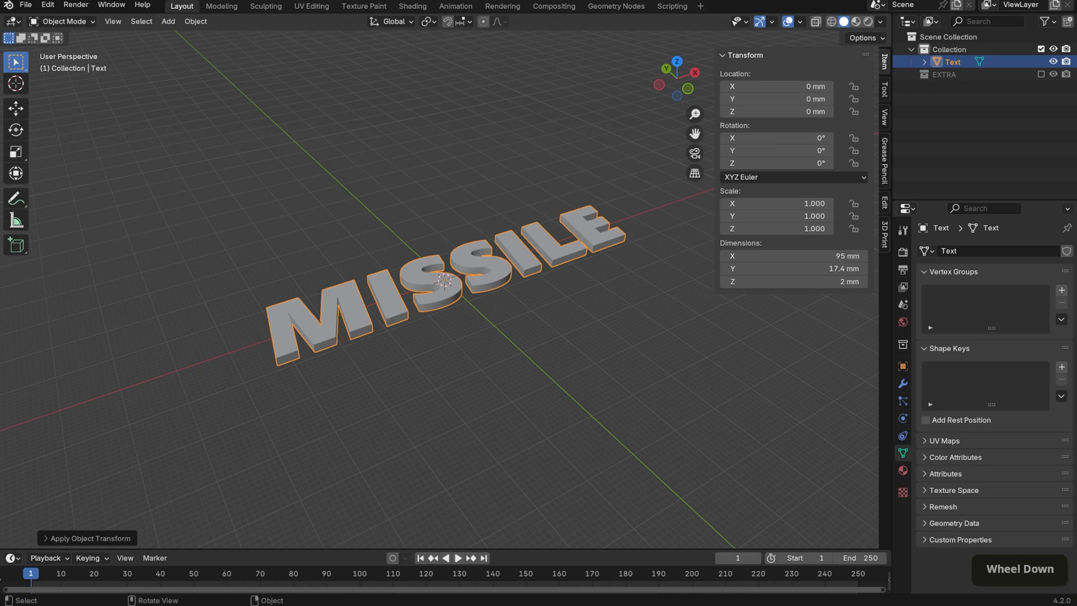
scroll(445, 292, up, 1)
click(566, 319)
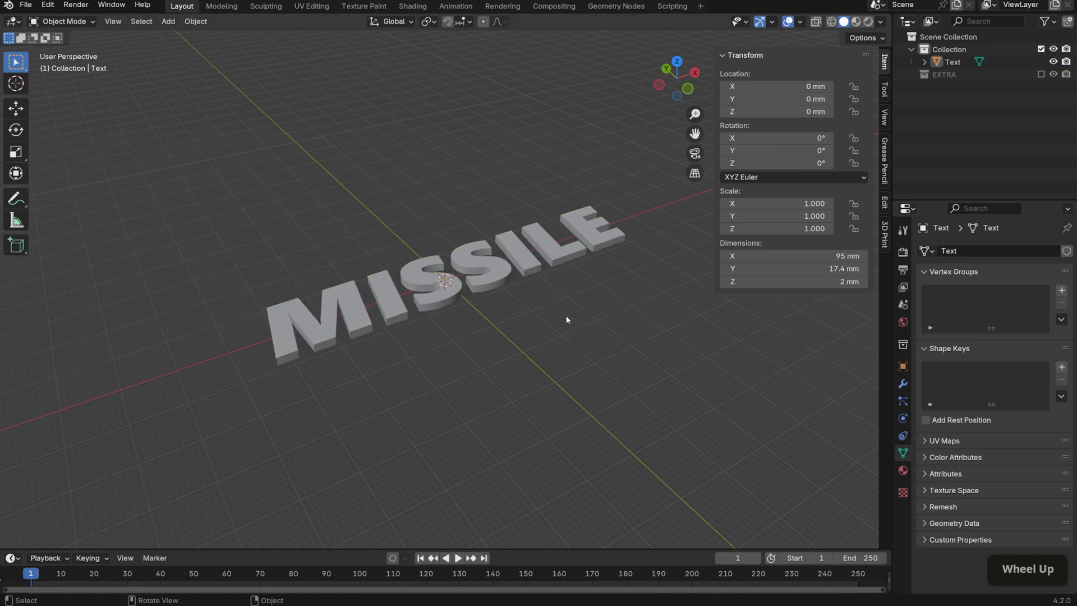
key(shift+a)
mouse_move(577, 264)
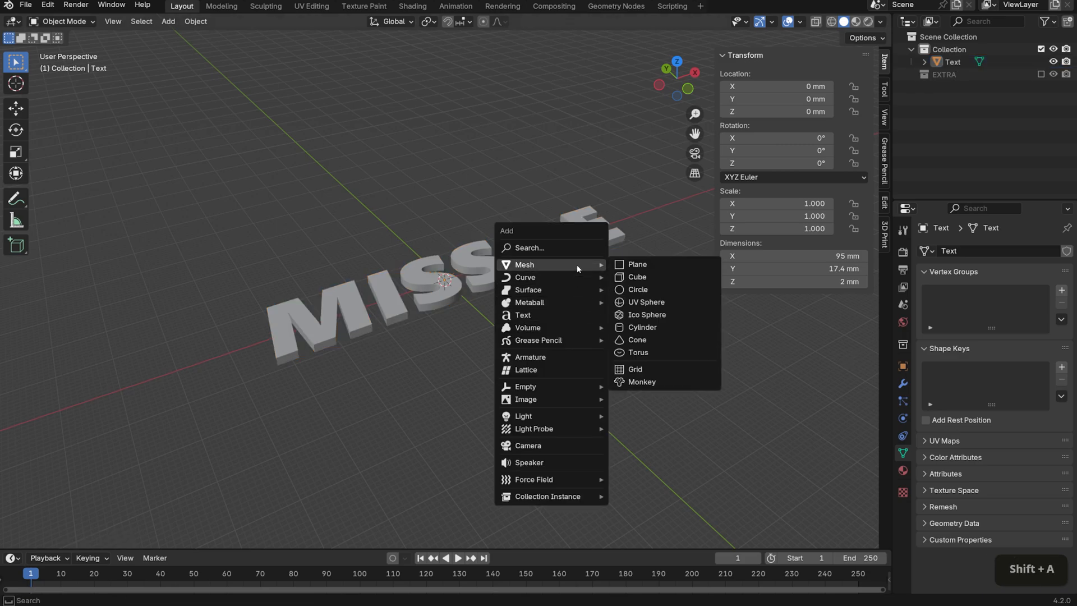
click(651, 265)
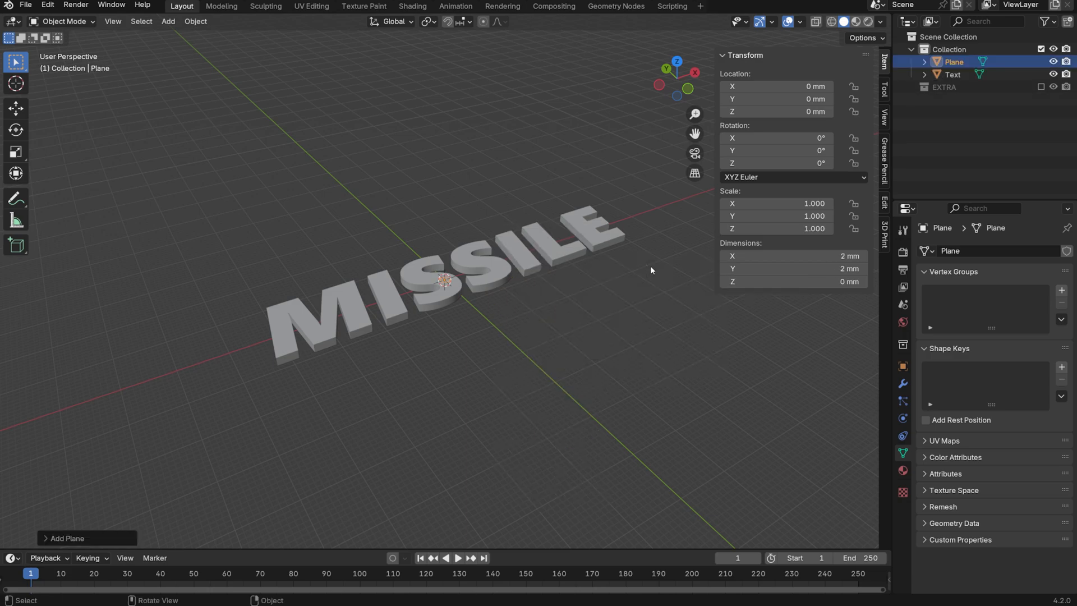
Try scaling the plane freehand along X and Y to about 92.2 by 33.6 mm and undo both resizes
middle_drag(628, 315, 622, 348)
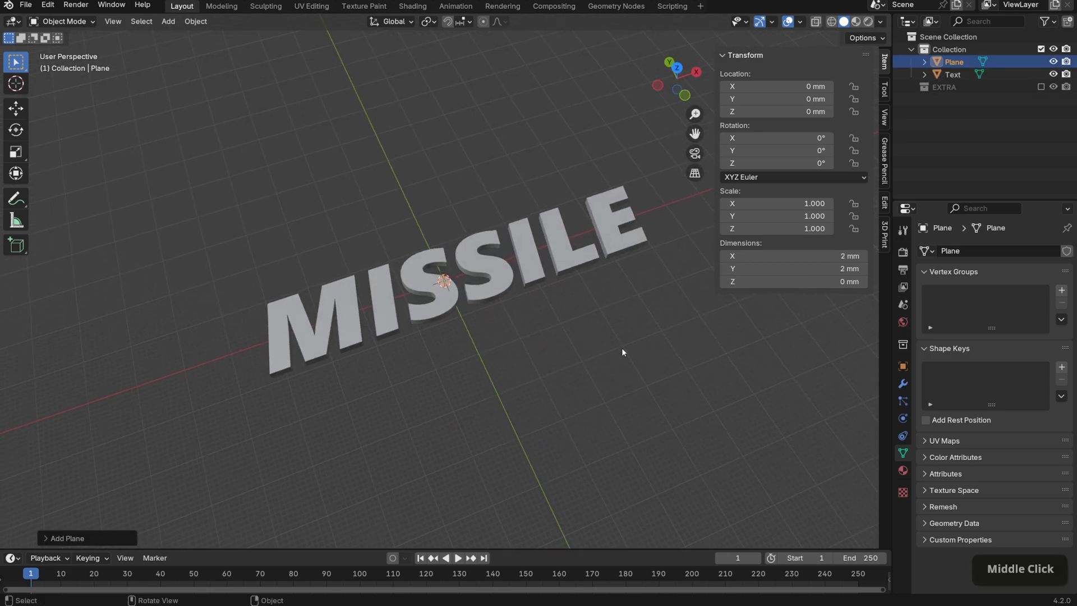
scroll(622, 348, down, 1)
scroll(622, 352, down, 1)
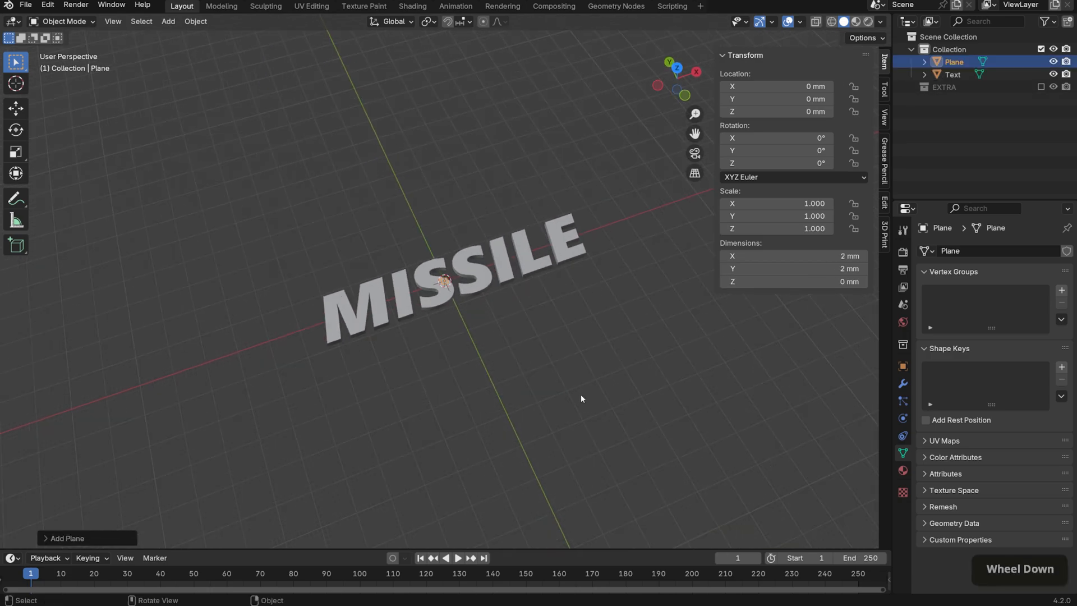
key(s)
key(x)
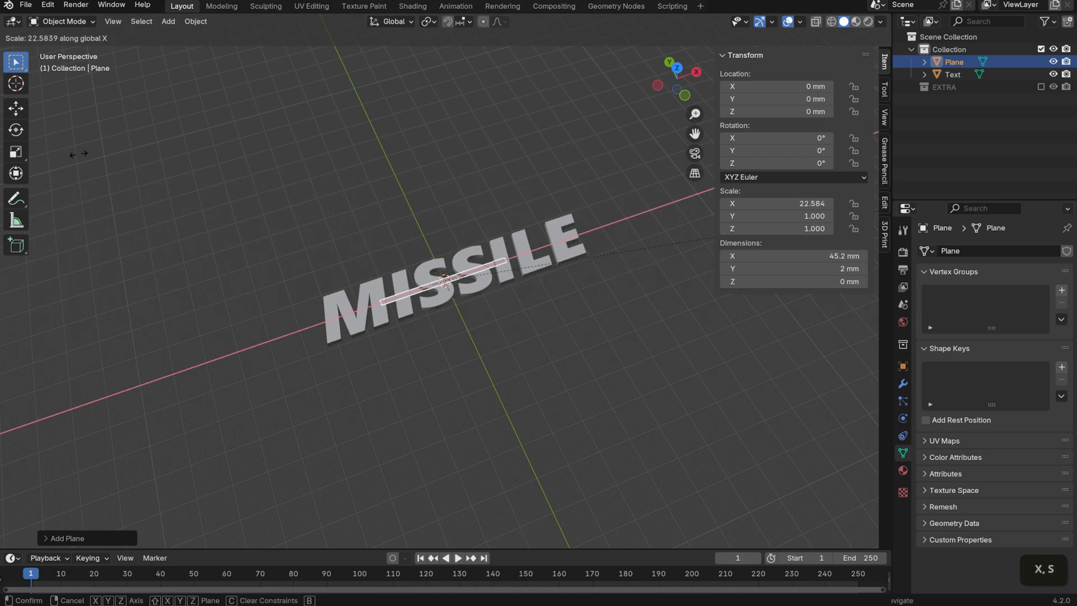
click(524, 180)
key(s)
key(y)
click(538, 381)
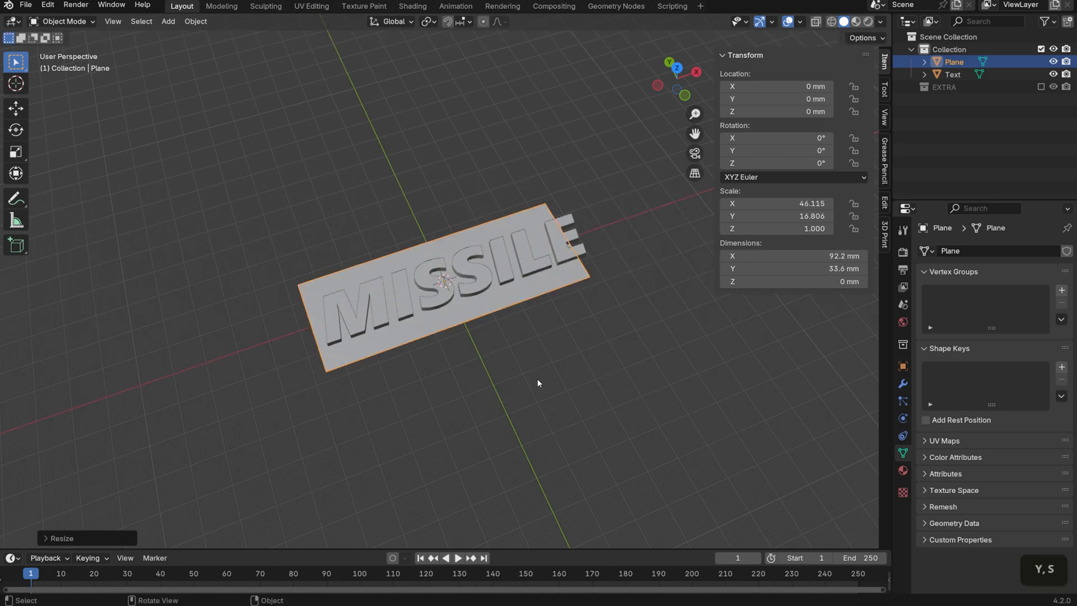
key(ctrl+z)
key(ctrl+z)
Set the plane's dimensions to 110 mm in X and 26 mm in Y
click(791, 256)
text(110)
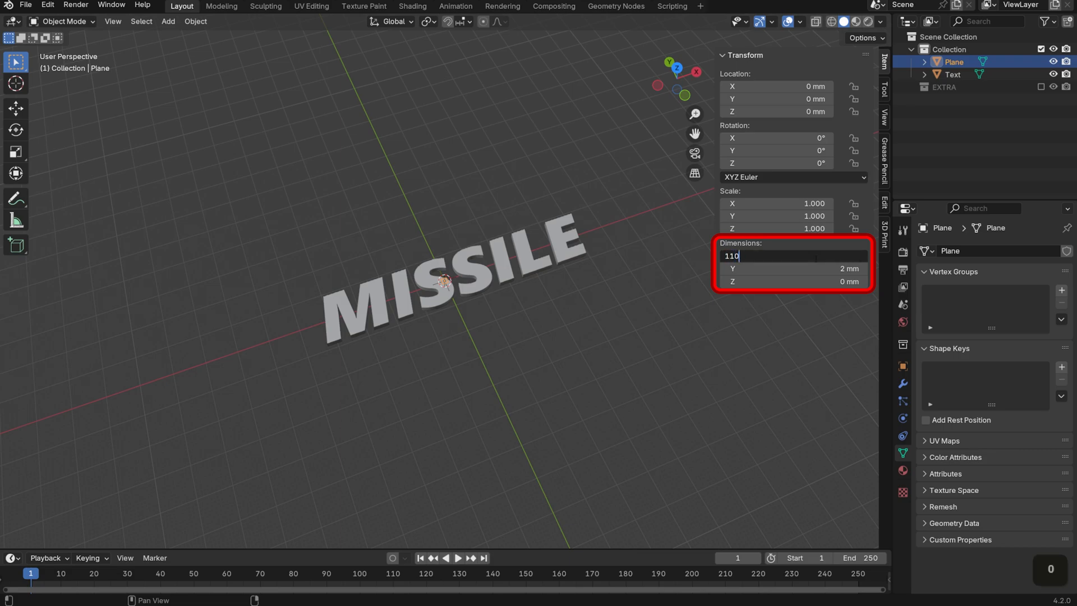
key(Tab)
text(26)
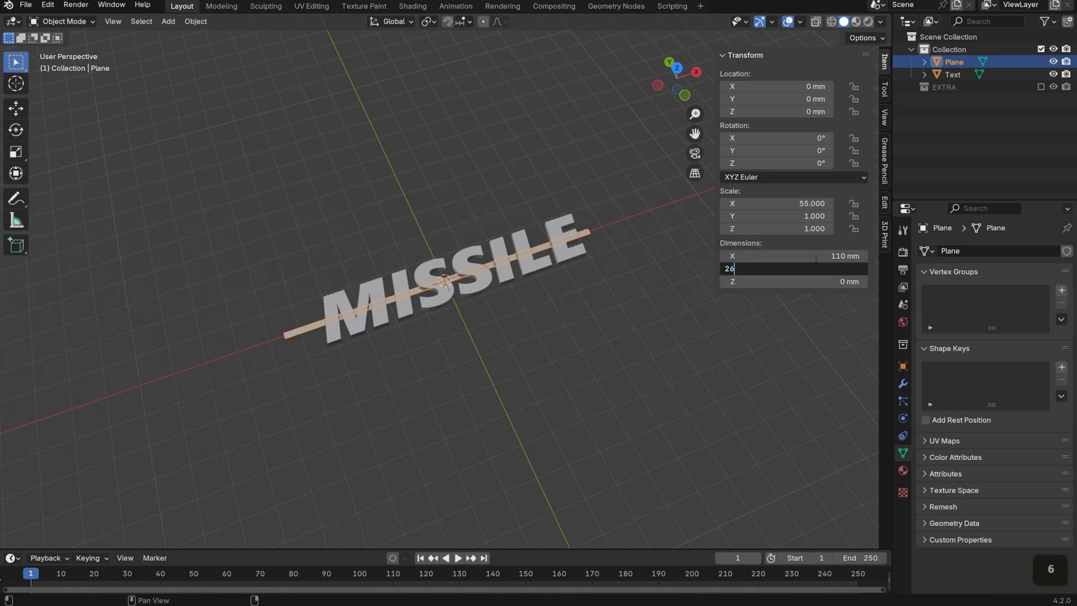
key(Return)
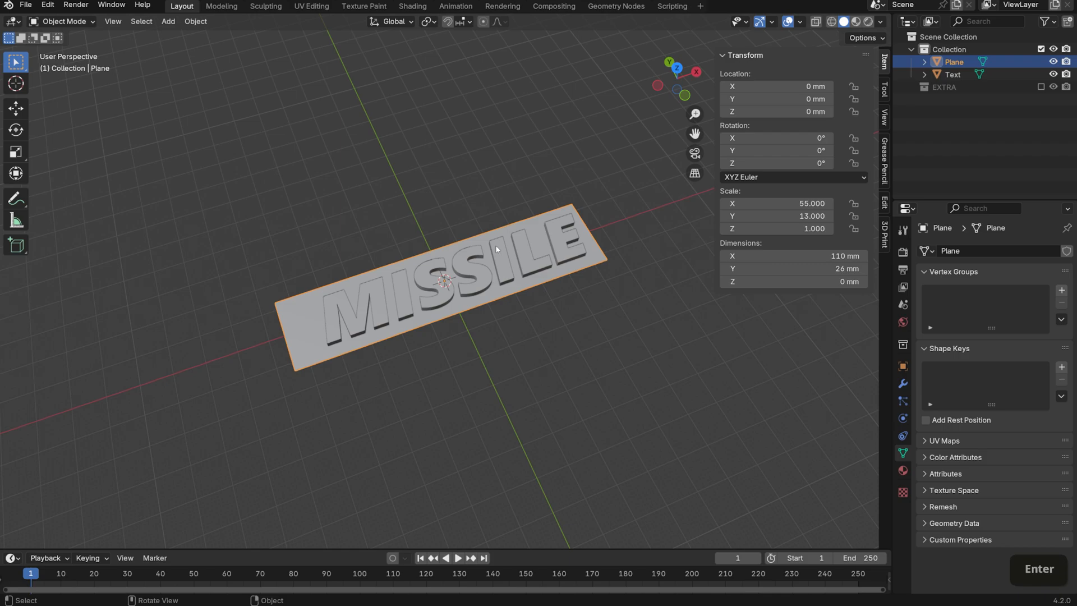
In top view, move the plane along X by about 3.96 mm beneath the MISSILE lettering
key(KP_7)
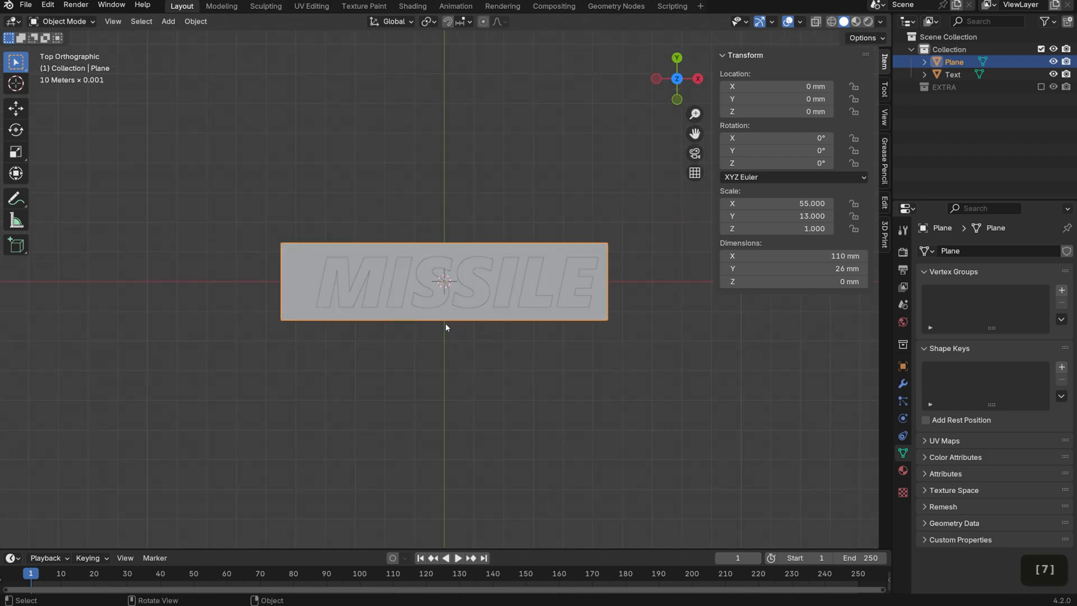
scroll(446, 323, up, 2)
key(g)
key(x)
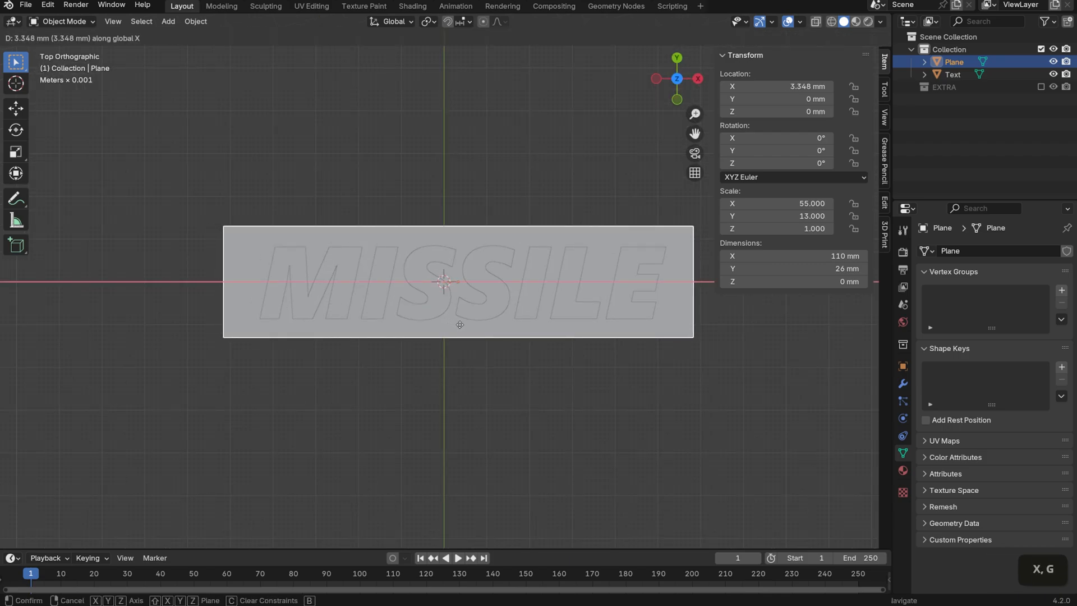
click(460, 324)
middle_drag(428, 371, 481, 307)
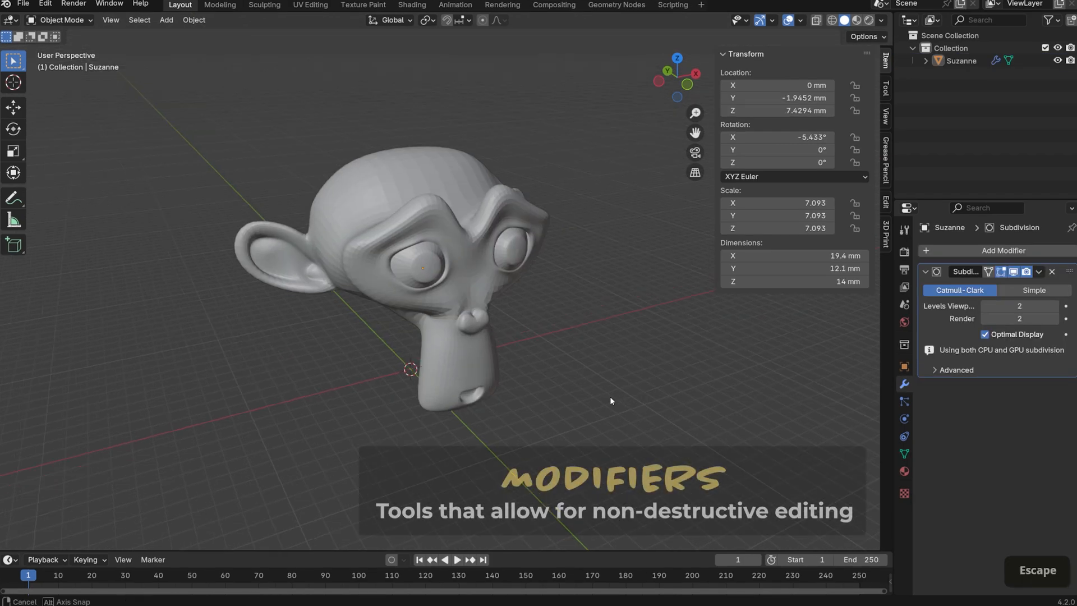
Try Subdivision viewport levels of 3 and 1 on the Suzanne monkey head
middle_drag(611, 396, 786, 373)
click(1038, 306)
text(3)
key(Return)
click(1039, 306)
text(1)
click(765, 389)
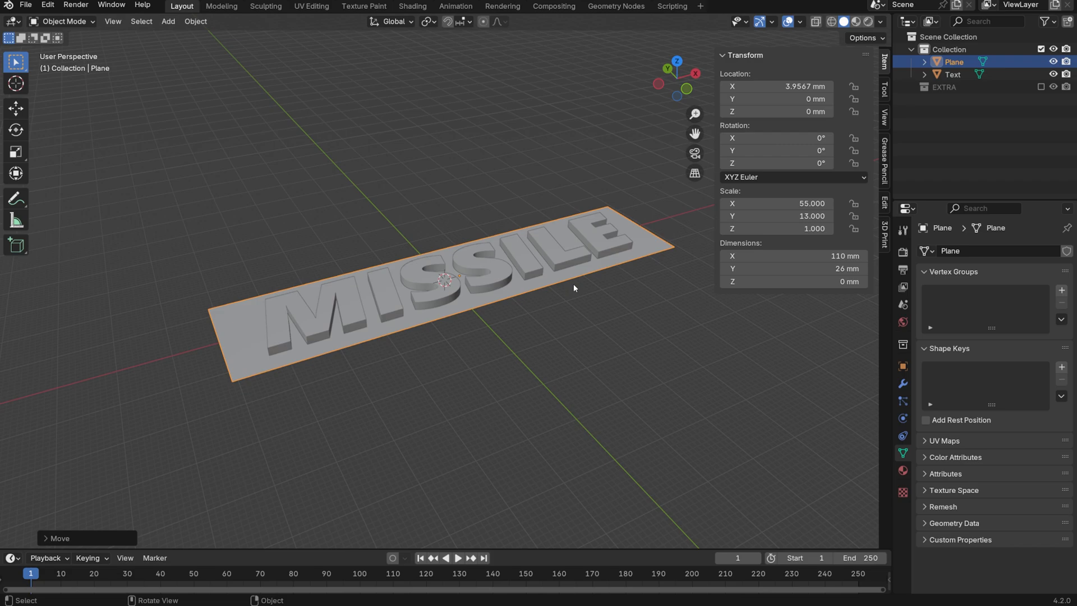
Apply all transforms to the base plane and add a Solidify modifier to it
key(ctrl+a)
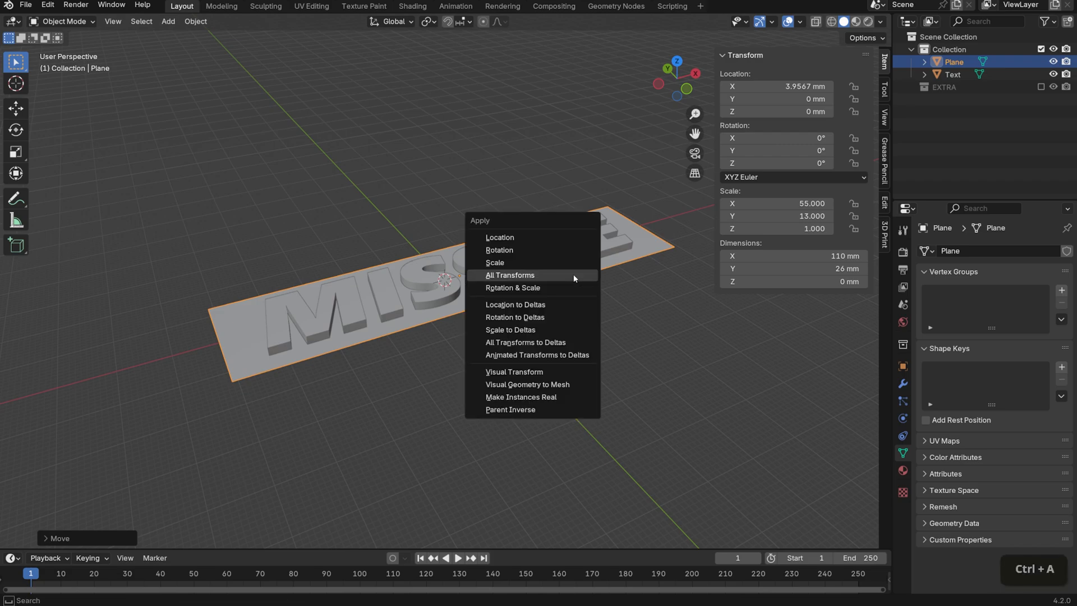
click(574, 278)
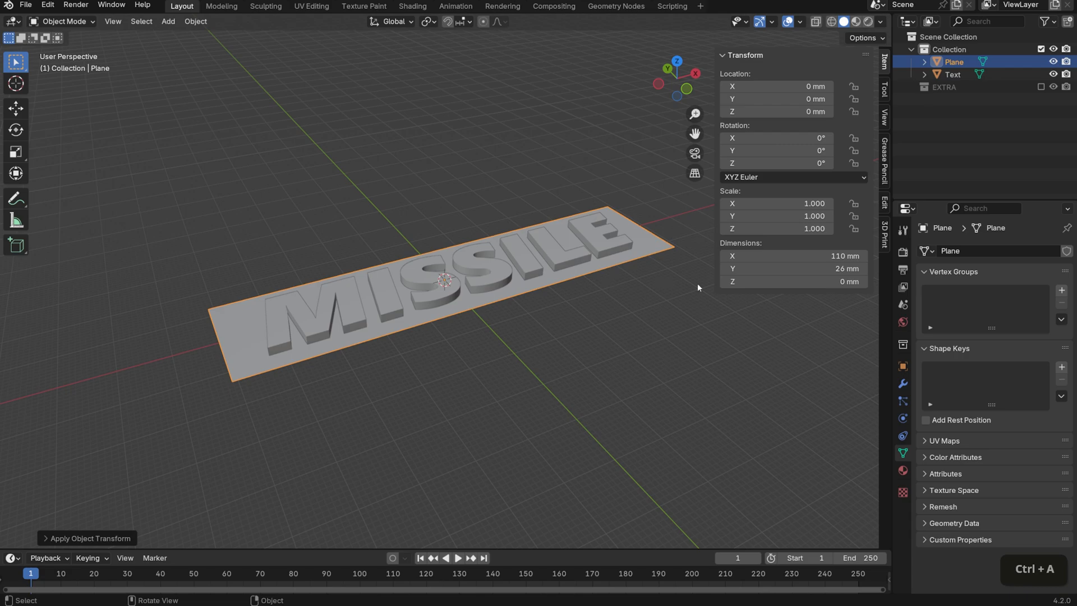
click(903, 385)
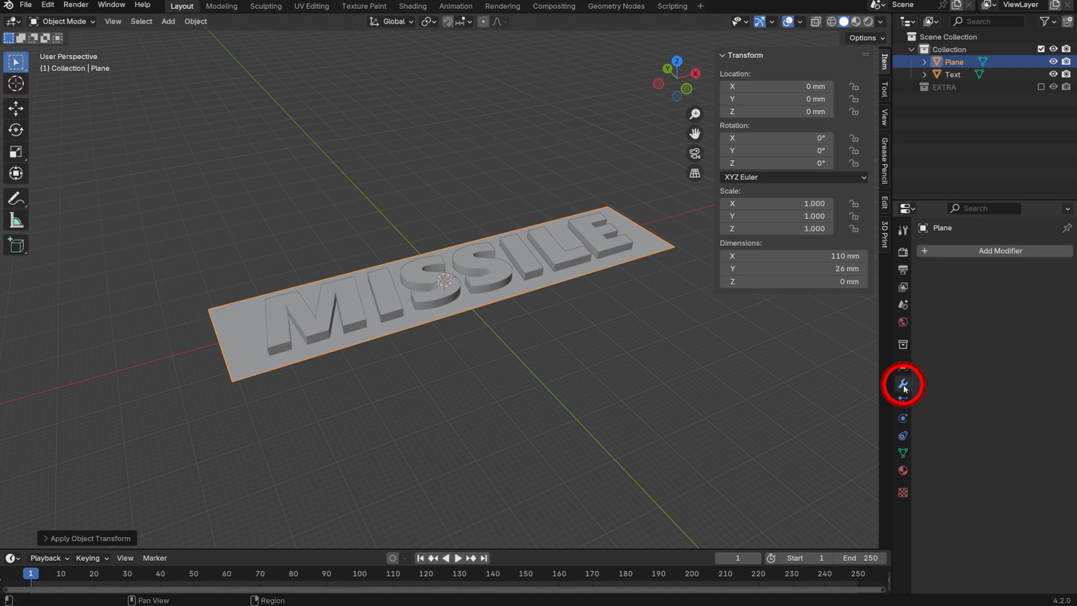
click(976, 250)
click(975, 247)
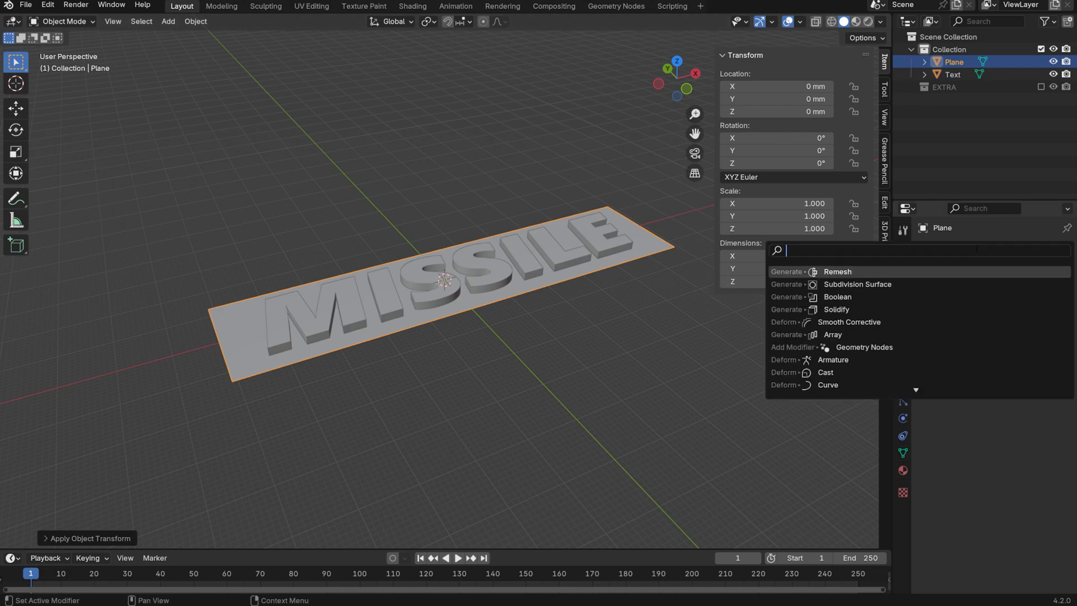
text(sol)
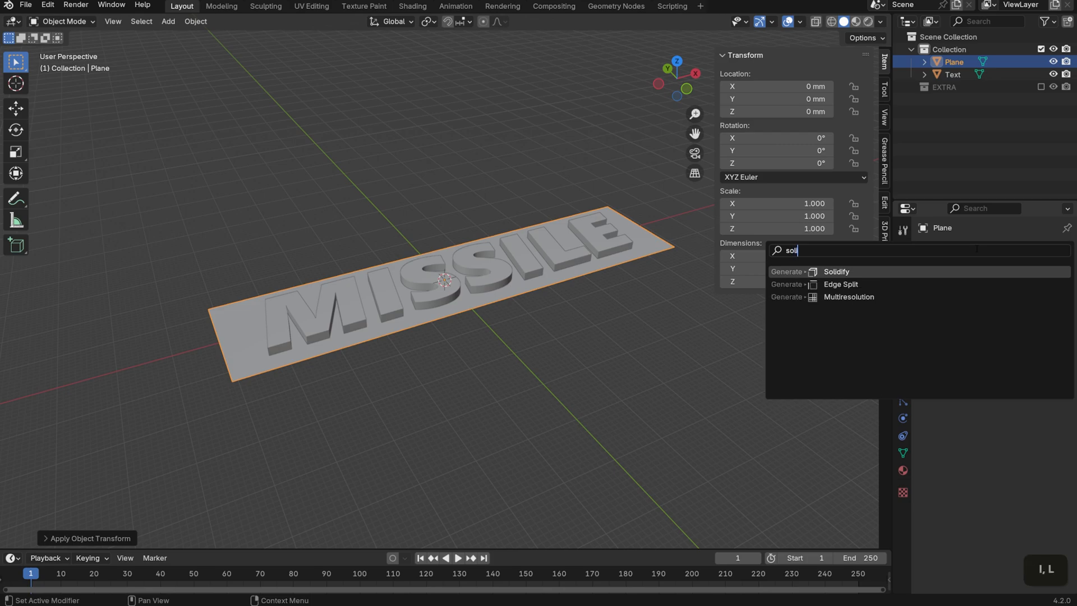
key(Return)
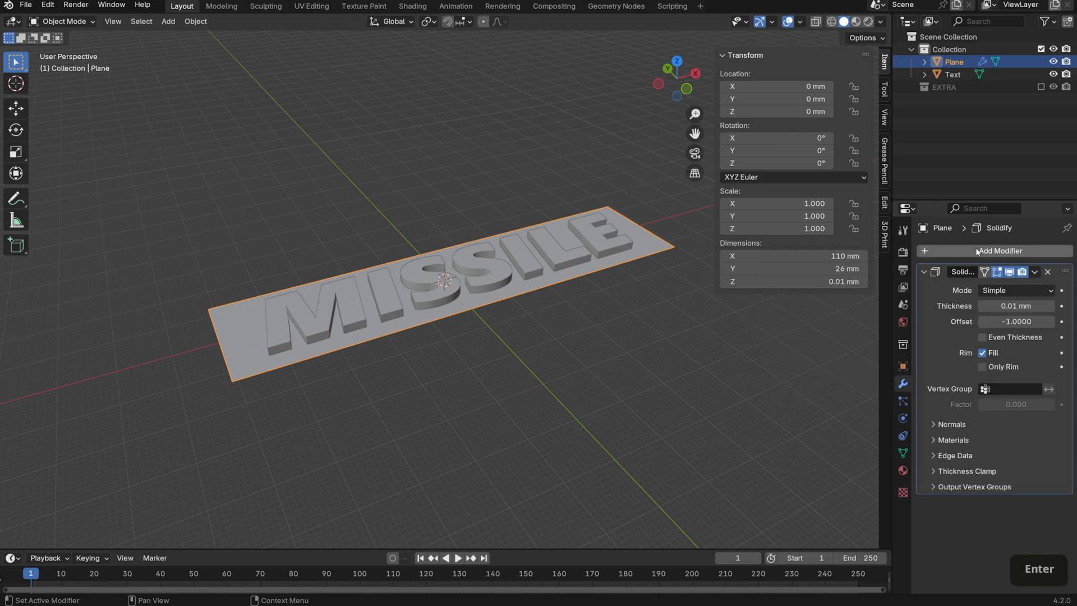
Set the base plane's Solidify thickness to 2 mm
click(1027, 307)
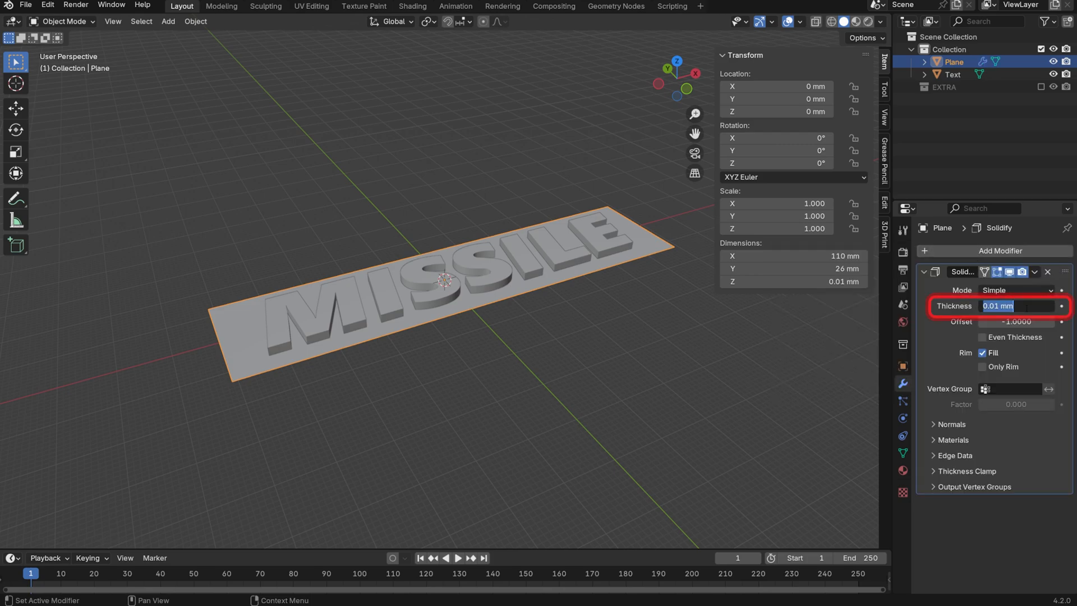
text(2)
key(Return)
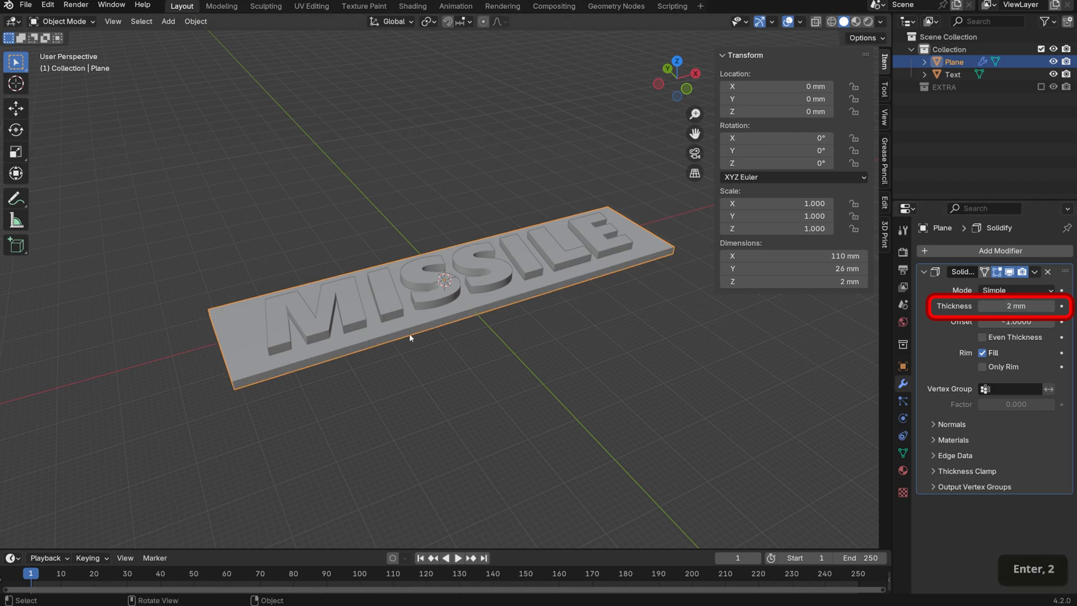
mouse_move(567, 385)
middle_down()
mouse_move(563, 350)
mouse_move(571, 385)
middle_up()
scroll(564, 346, up, 2)
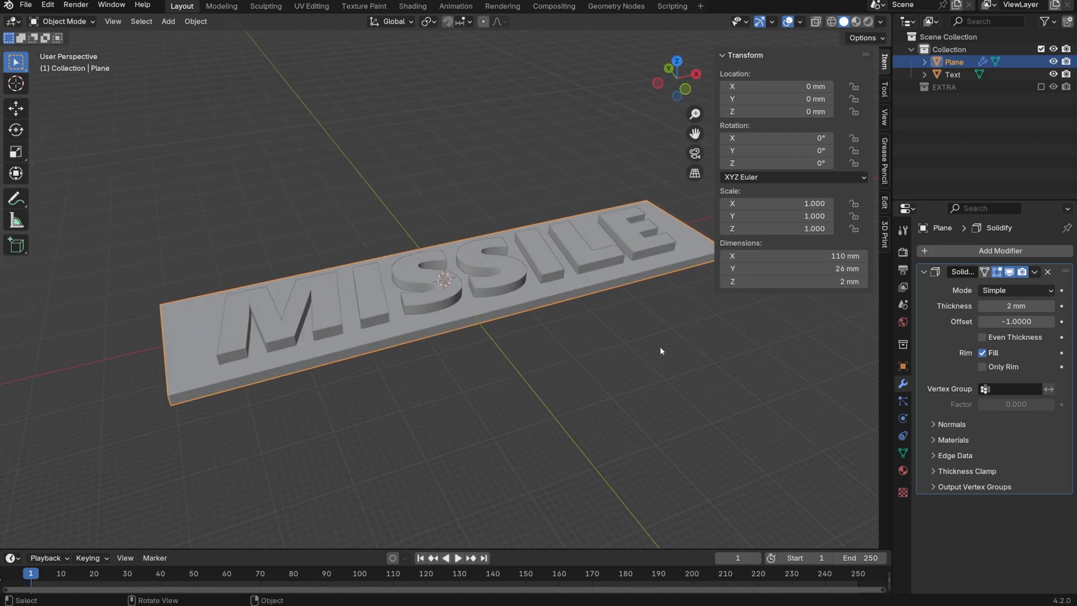
Apply the Solidify modifier on the base plate
click(1036, 272)
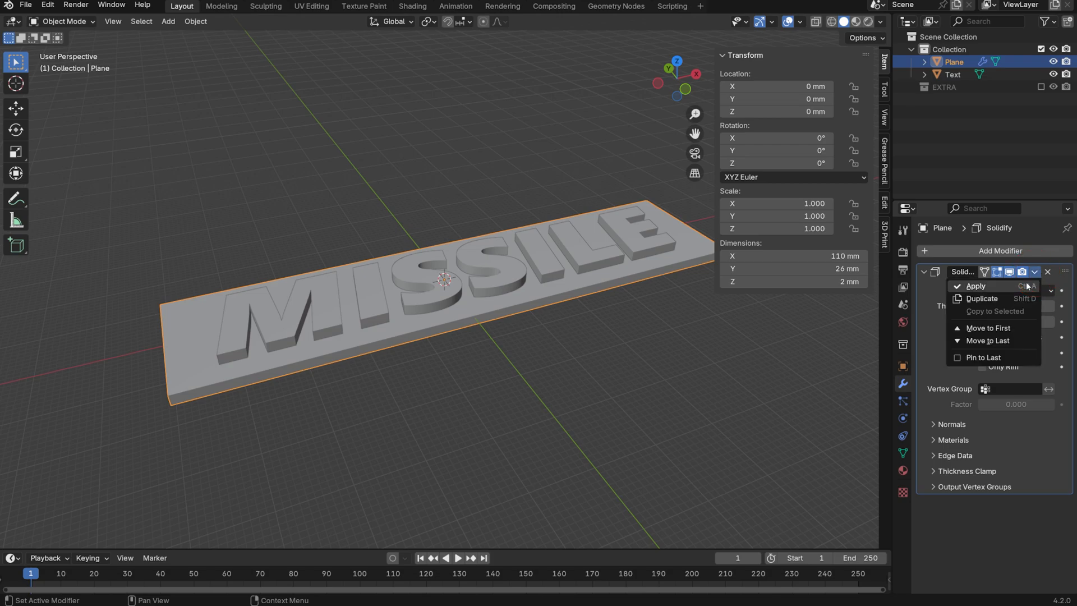
key(Escape)
key(ctrl+a)
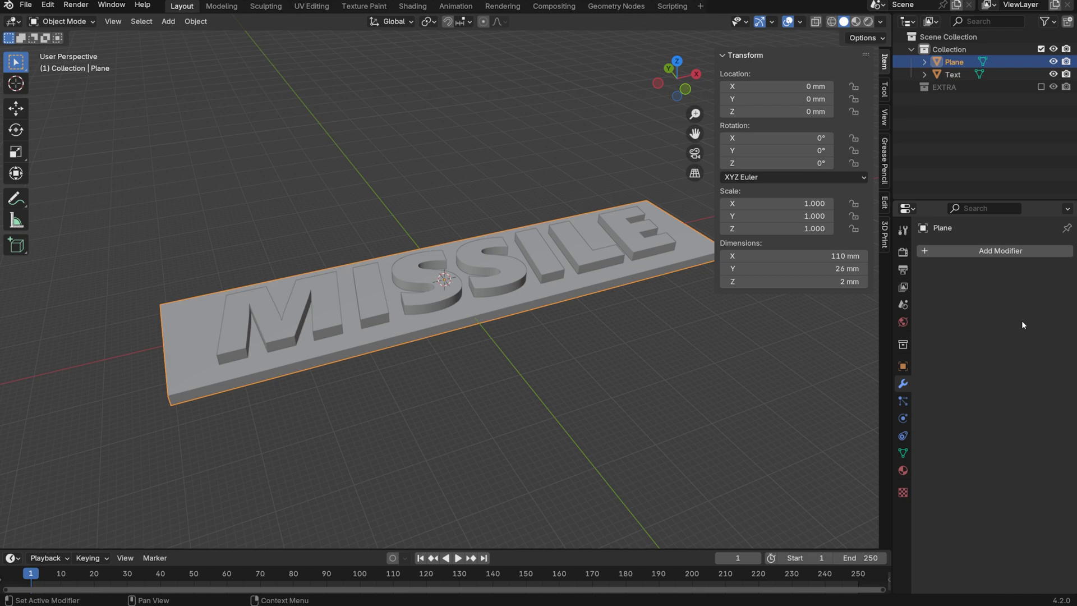
Add two centred, evenly spaced loop cuts along the length of the base plate's mesh
mouse_move(517, 389)
shift+middle_down()
mouse_move(486, 393)
mouse_move(491, 405)
mouse_move(529, 396)
shift+middle_up()
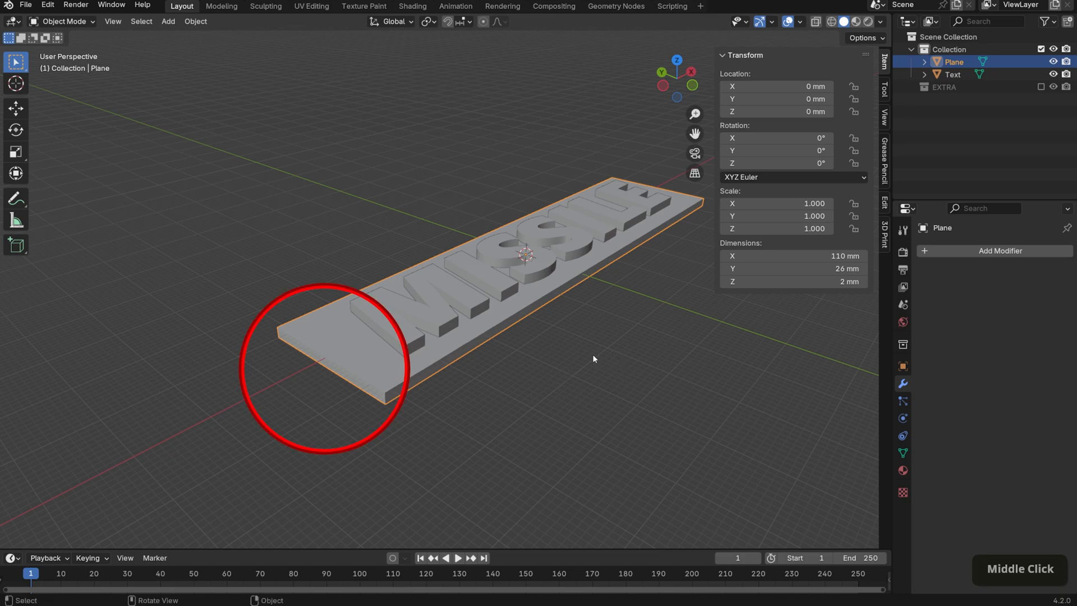
middle_drag(621, 352, 600, 372)
key(Tab)
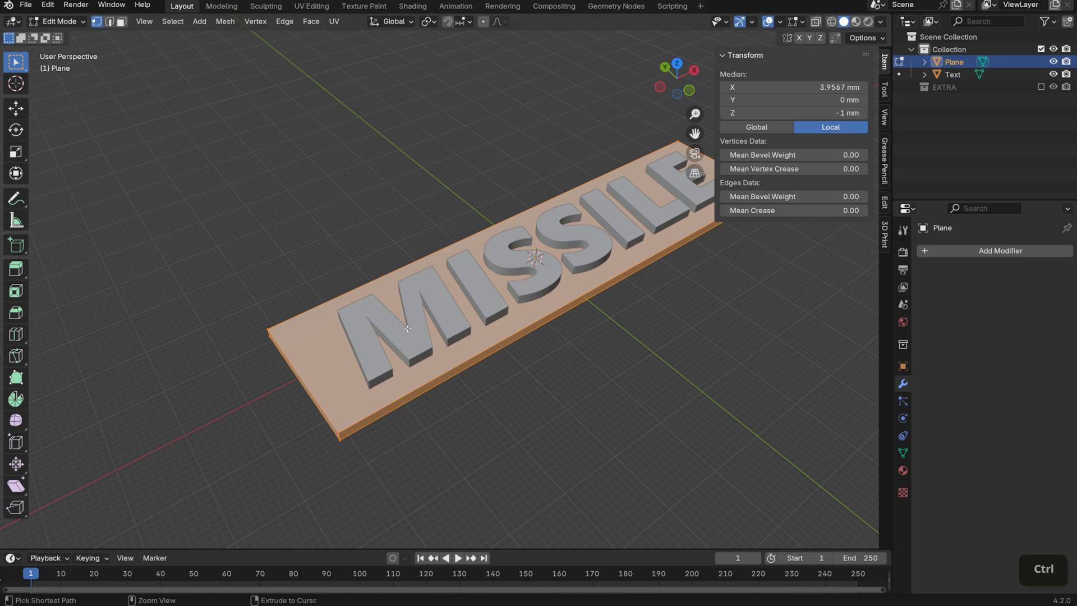
key(ctrl+r)
key(Escape)
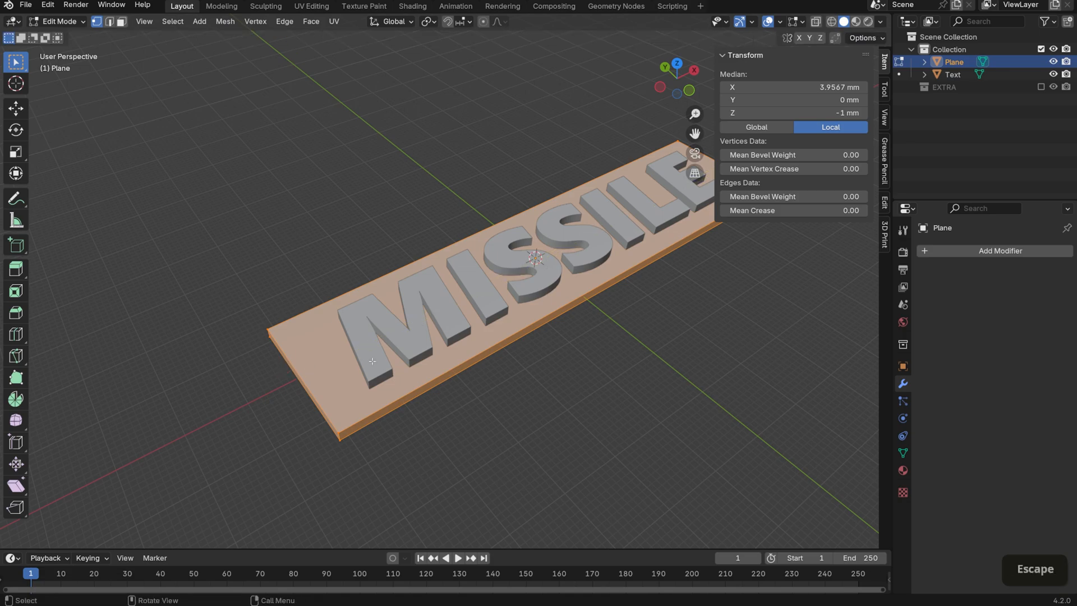
shift+middle_drag(578, 344, 488, 390)
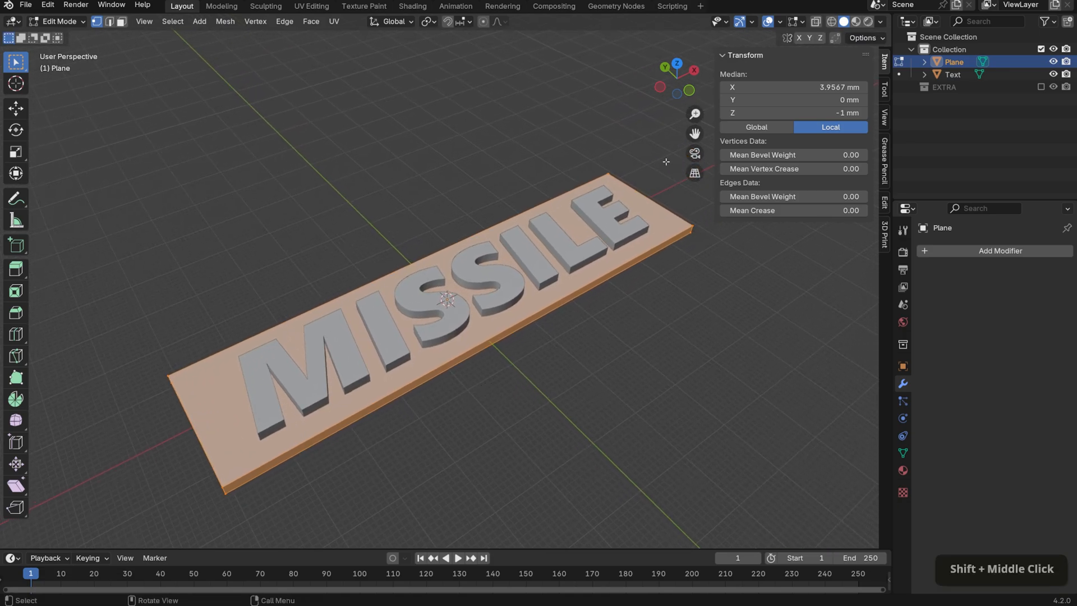
key(ctrl+r)
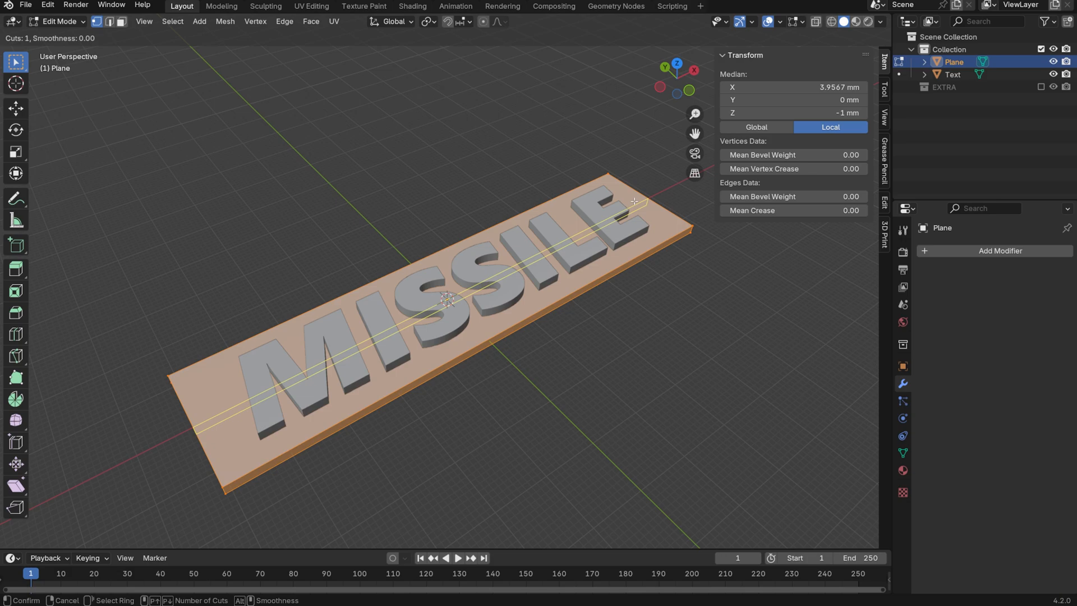
scroll(635, 201, up, 1)
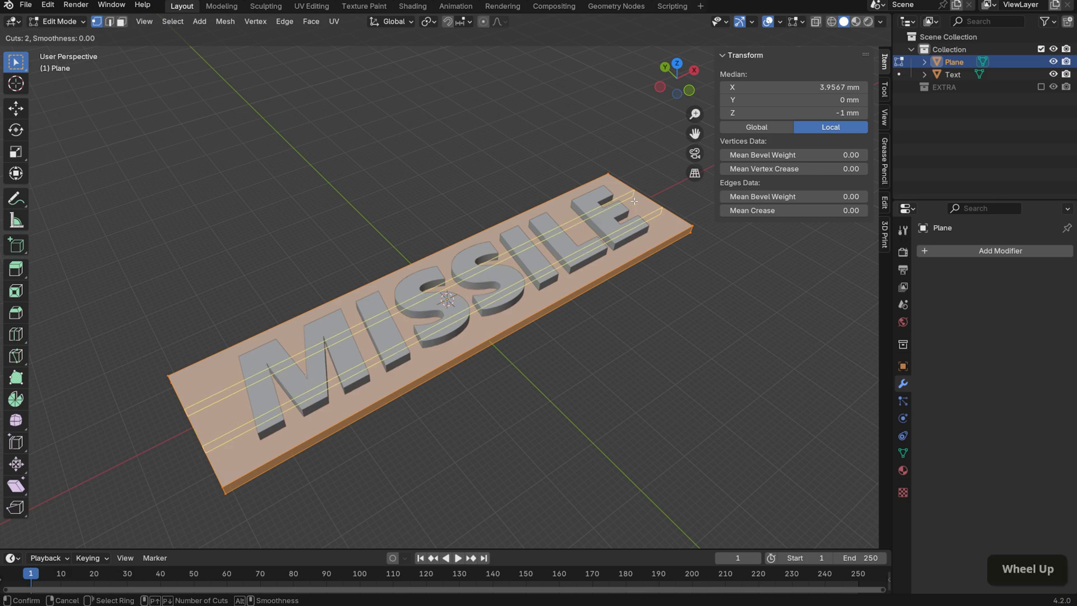
click(634, 201)
right_click(634, 201)
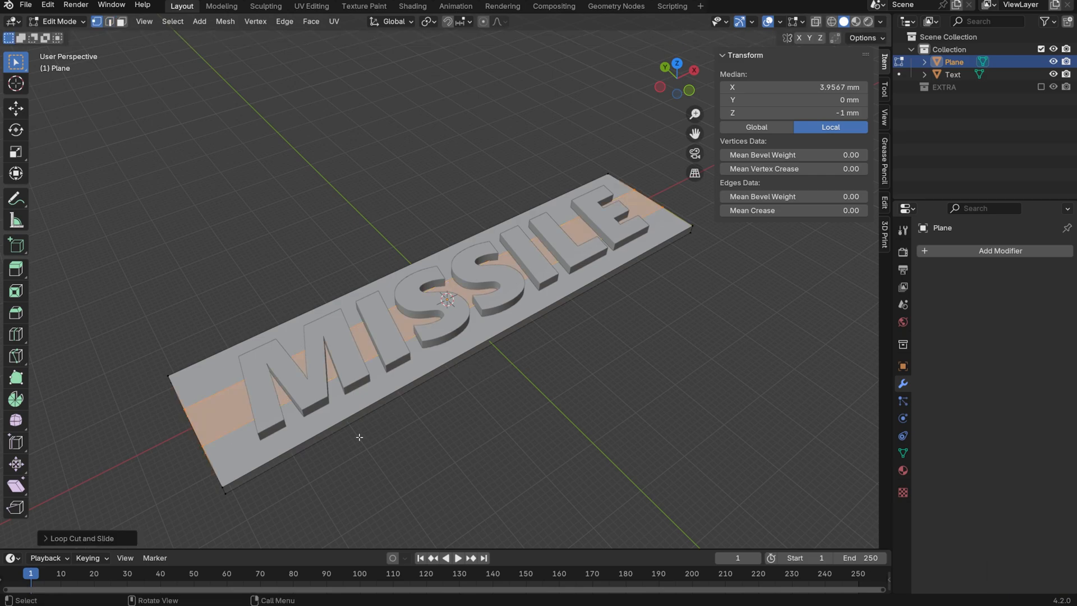
click(54, 538)
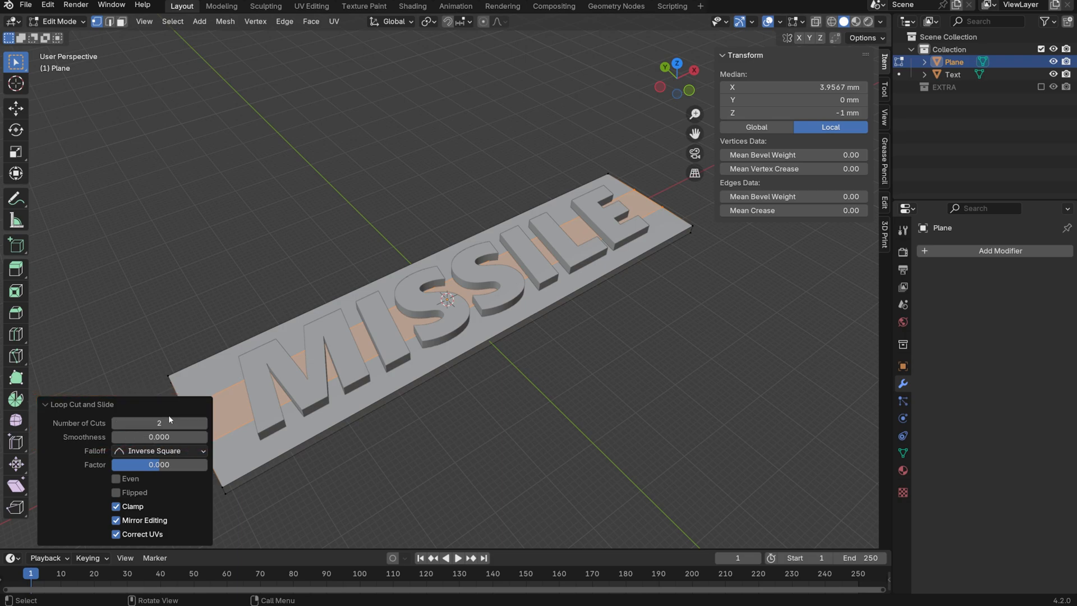
Try moving a single vertex, an edge and a face at the M end of the plate, using each selection mode
shift+middle_drag(513, 452, 647, 395)
middle_drag(531, 430, 592, 391)
click(559, 396)
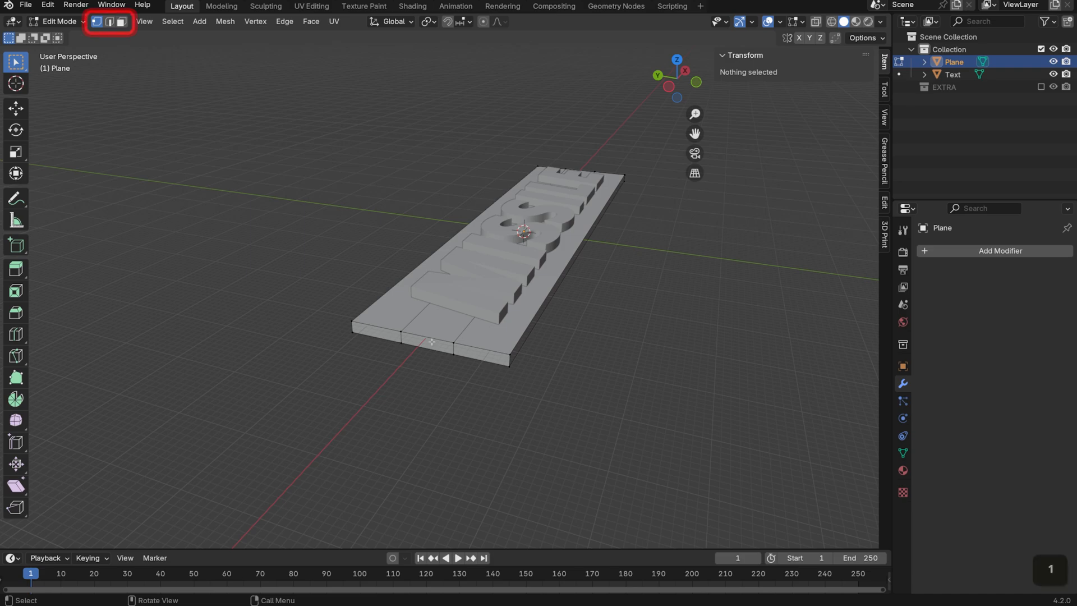
click(454, 343)
key(g)
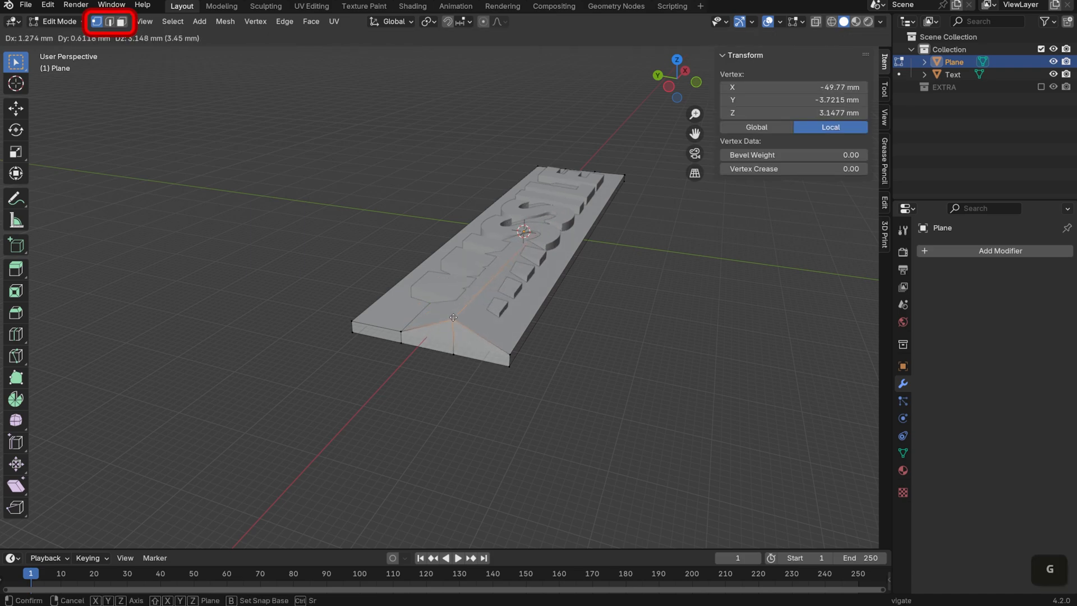
key(Escape)
key(2)
click(426, 336)
key(g)
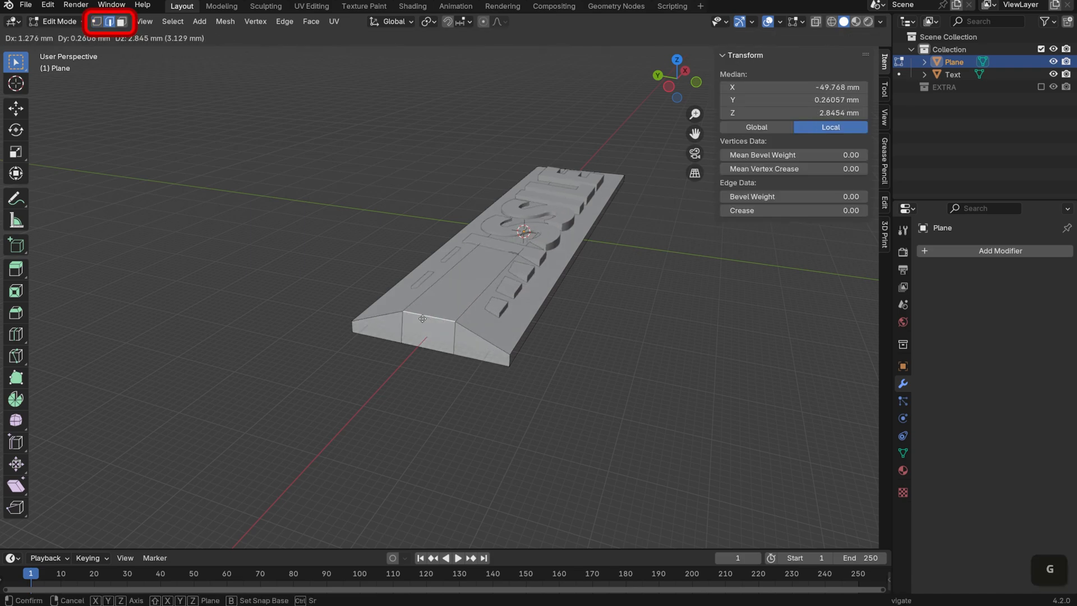
key(Escape)
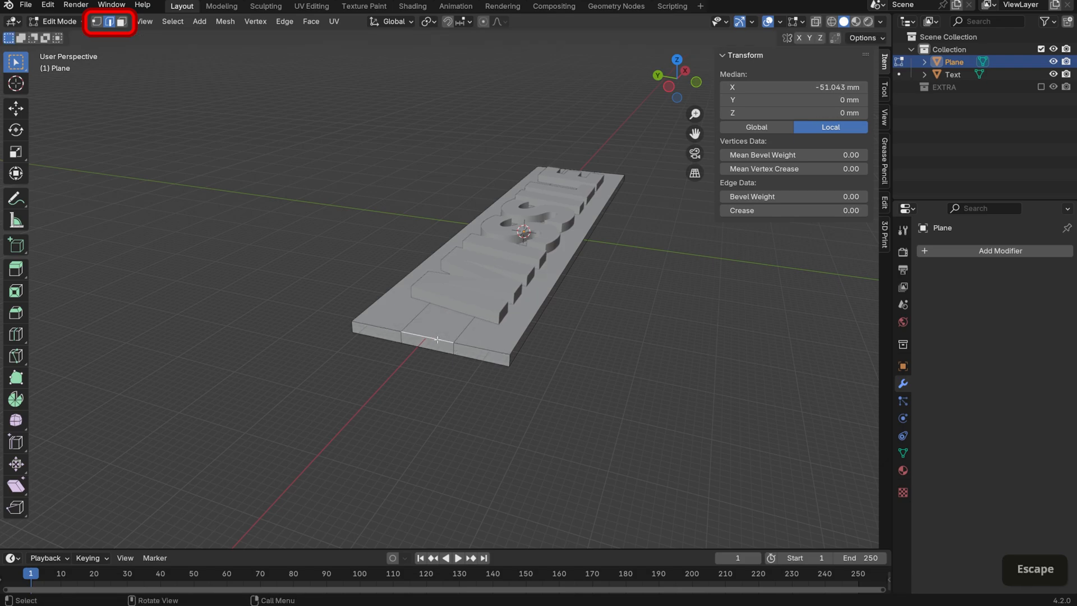
key(3)
click(437, 340)
key(g)
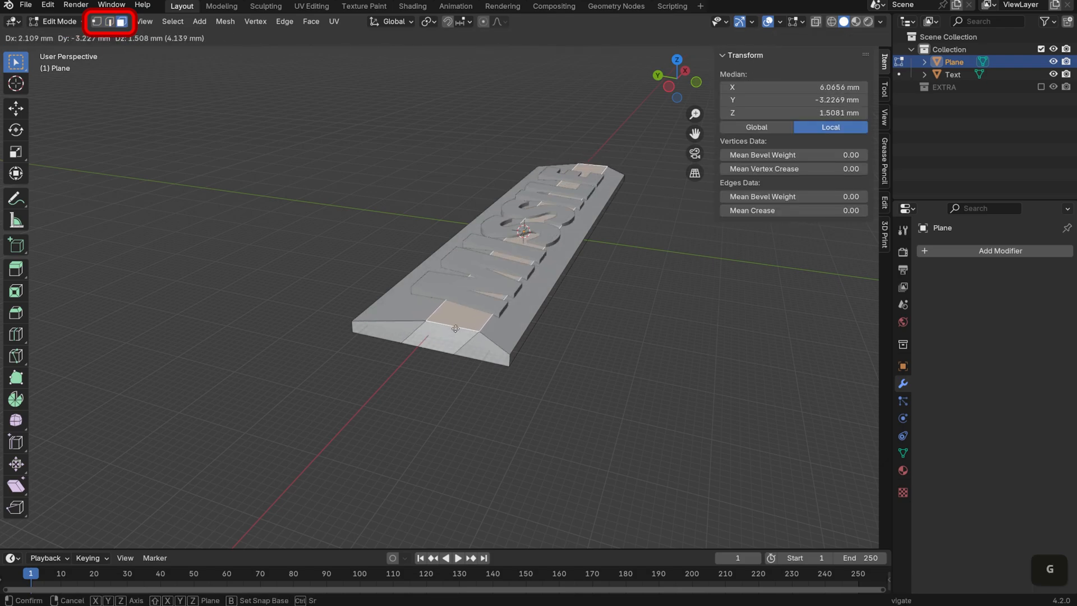
key(Escape)
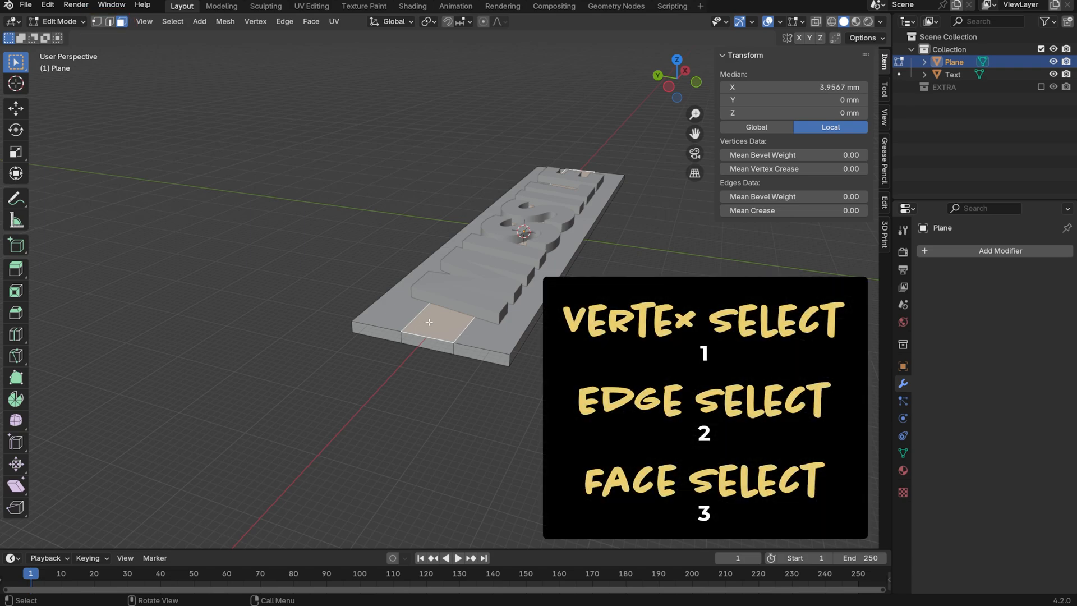
Extrude the middle end face at the plate's M end outward about 8.9 mm to form a tab
click(431, 341)
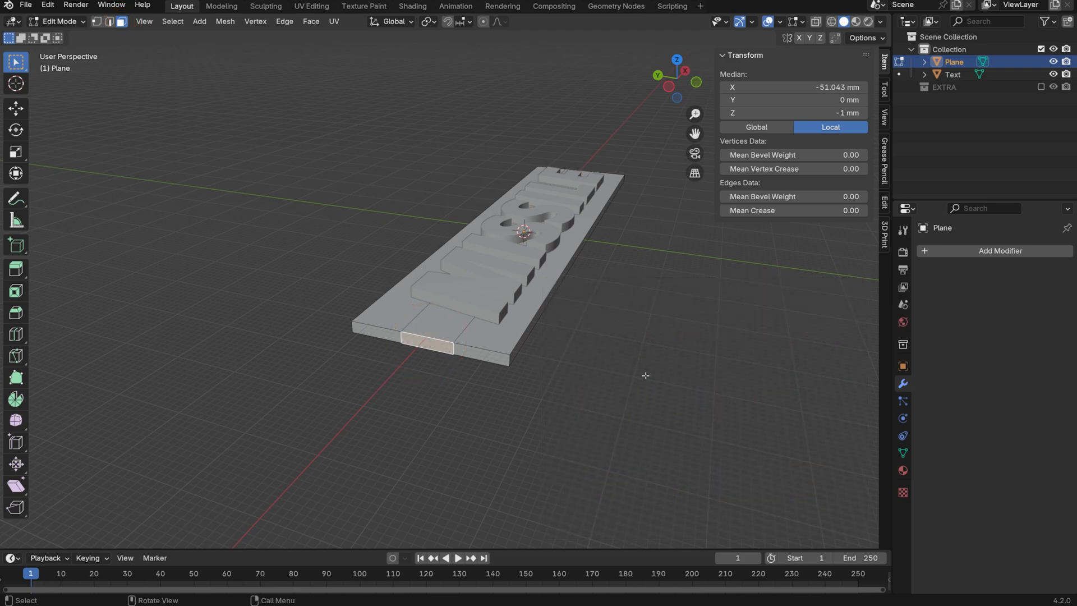
key(KP_7)
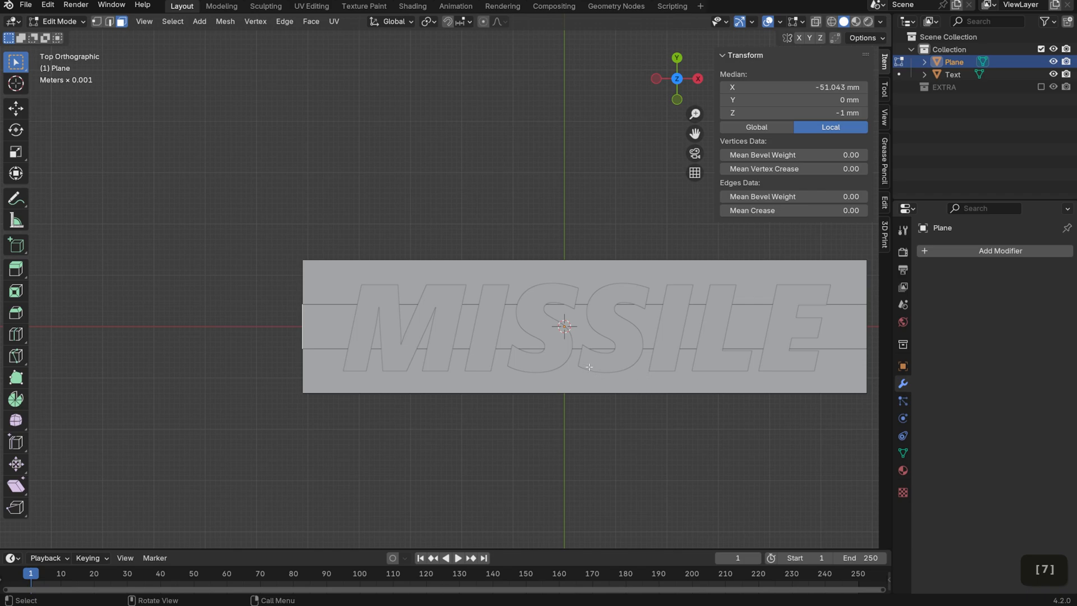
key(e)
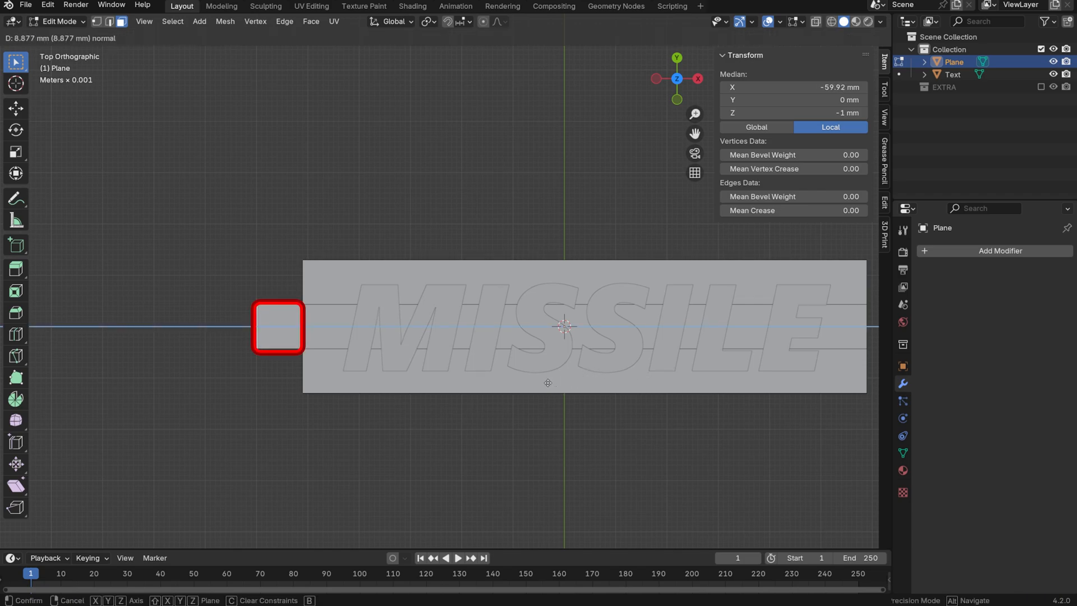
click(549, 382)
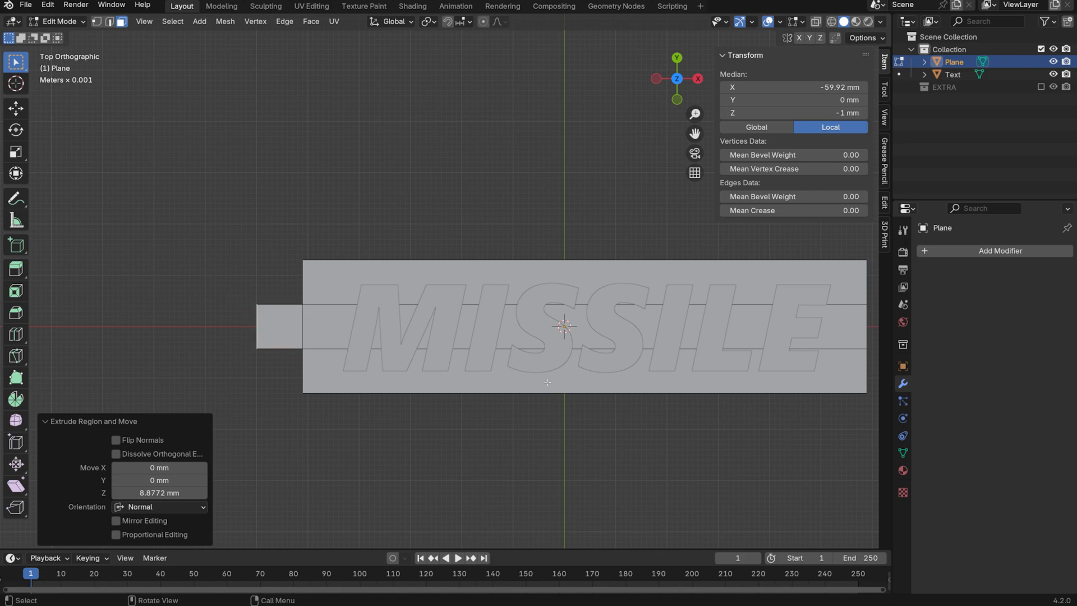
Bevel the four vertical corner edges of the plate and the two of the tab by about 4 mm with 10 segments
key(2)
middle_drag(457, 460, 545, 363)
click(251, 383)
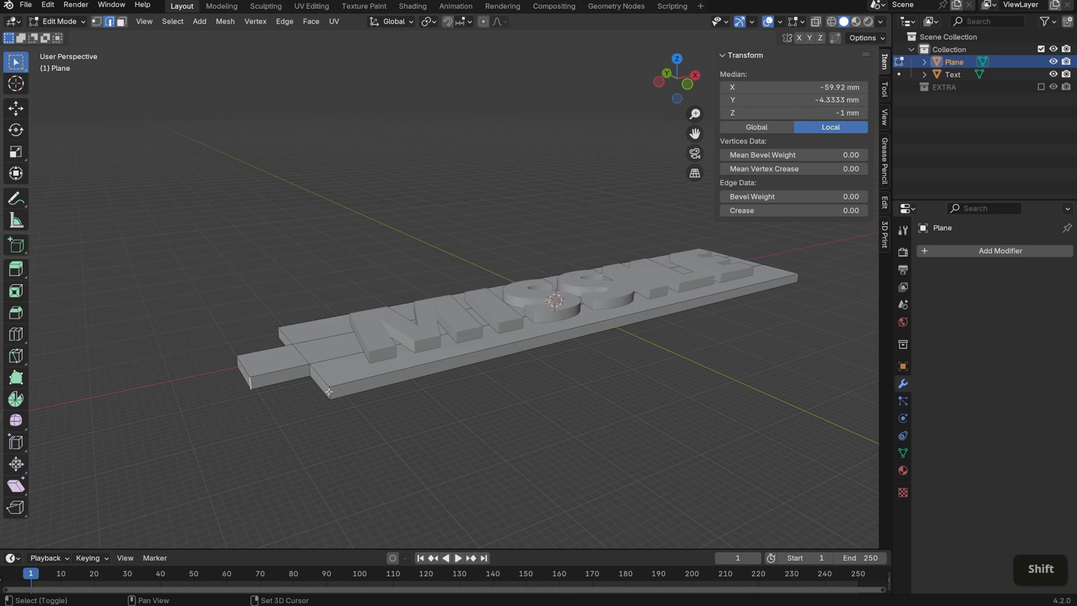
shift+click(331, 391)
middle_drag(712, 378, 582, 387)
scroll(582, 396, down, 2)
shift+click(540, 470)
middle_drag(627, 467, 575, 465)
shift+click(414, 404)
middle_drag(414, 404, 264, 352)
shift+click(482, 351)
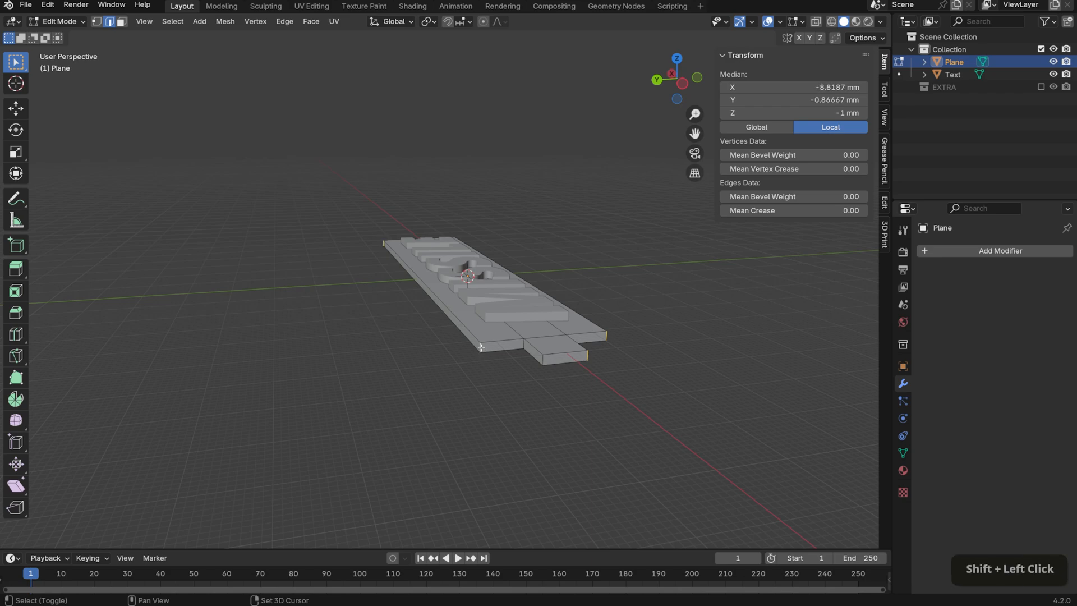
shift+click(544, 360)
middle_drag(544, 360, 621, 373)
key(ctrl+b)
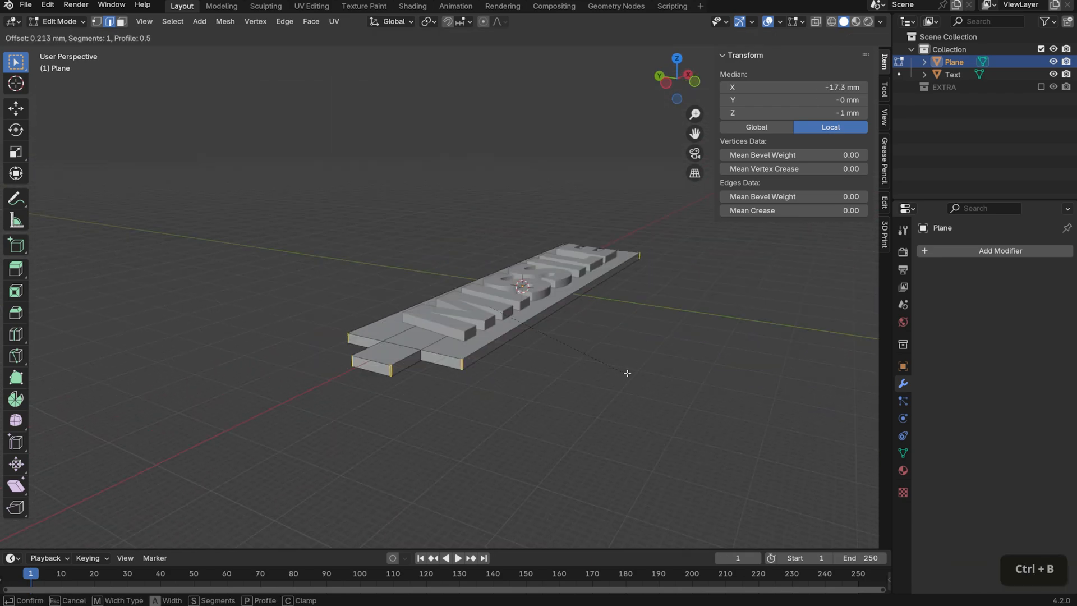
scroll(633, 372, up, 3)
scroll(640, 378, up, 3)
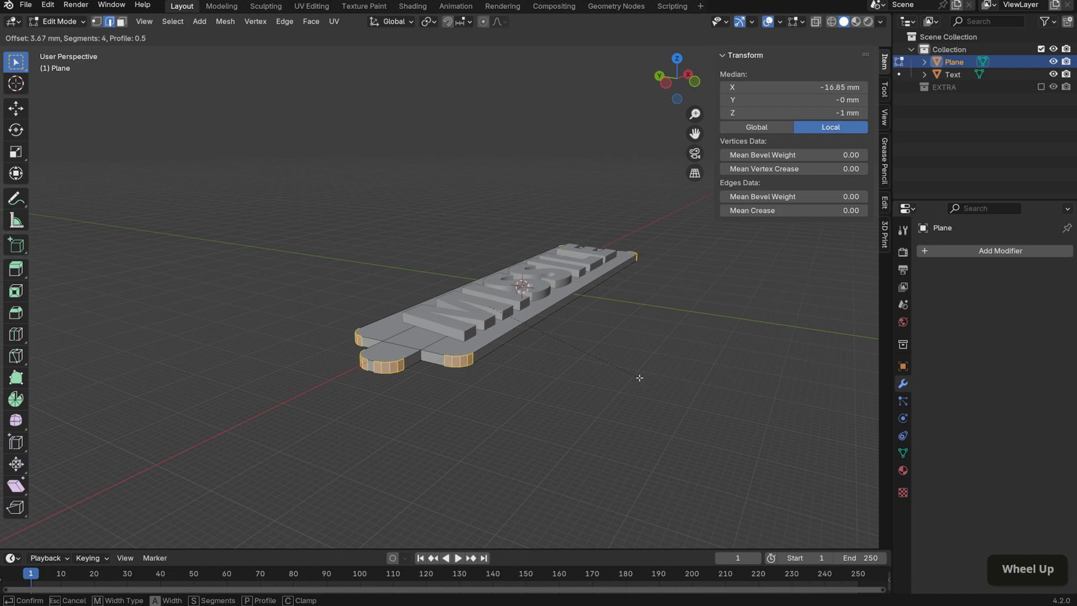
scroll(641, 377, up, 2)
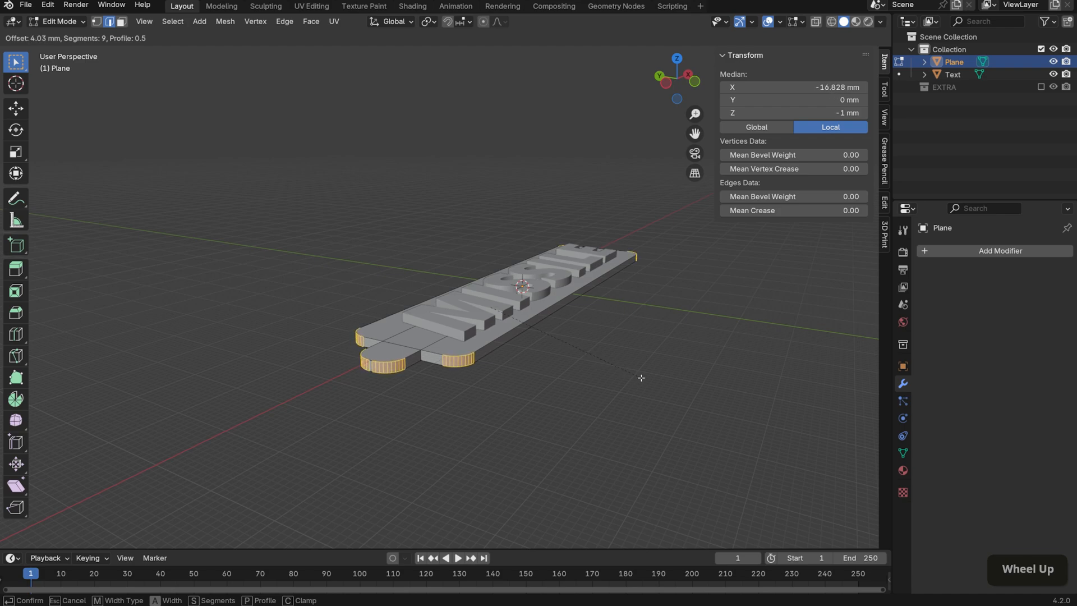
scroll(641, 378, up, 1)
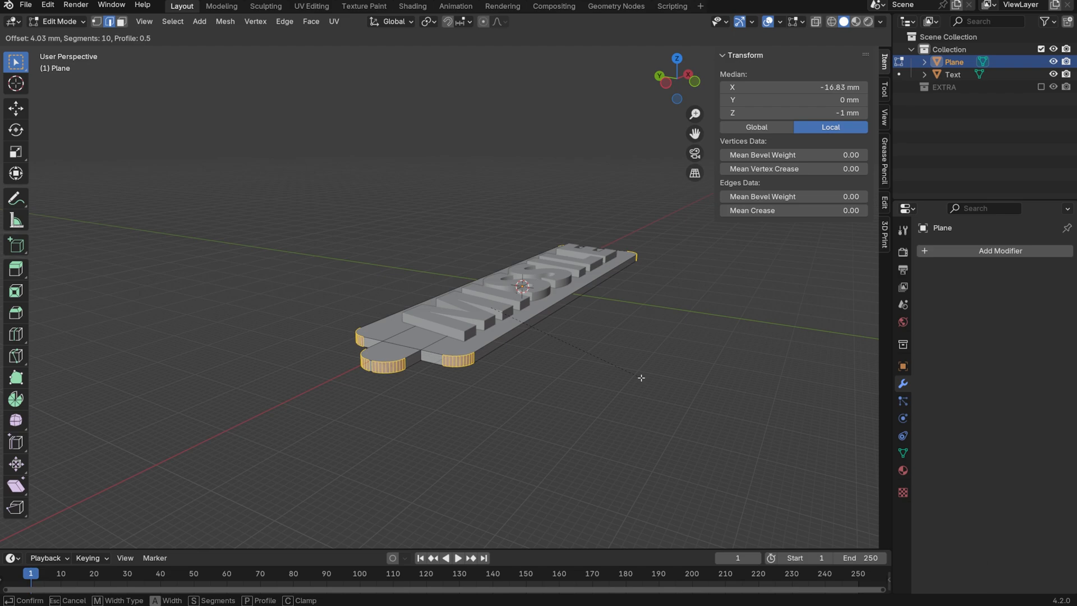
click(641, 377)
Set the corner bevel's segments to 12 and return to Object Mode
mouse_move(157, 356)
mouse_down()
mouse_move(191, 357)
mouse_move(152, 356)
mouse_up()
click(156, 357)
text(12)
key(Tab)
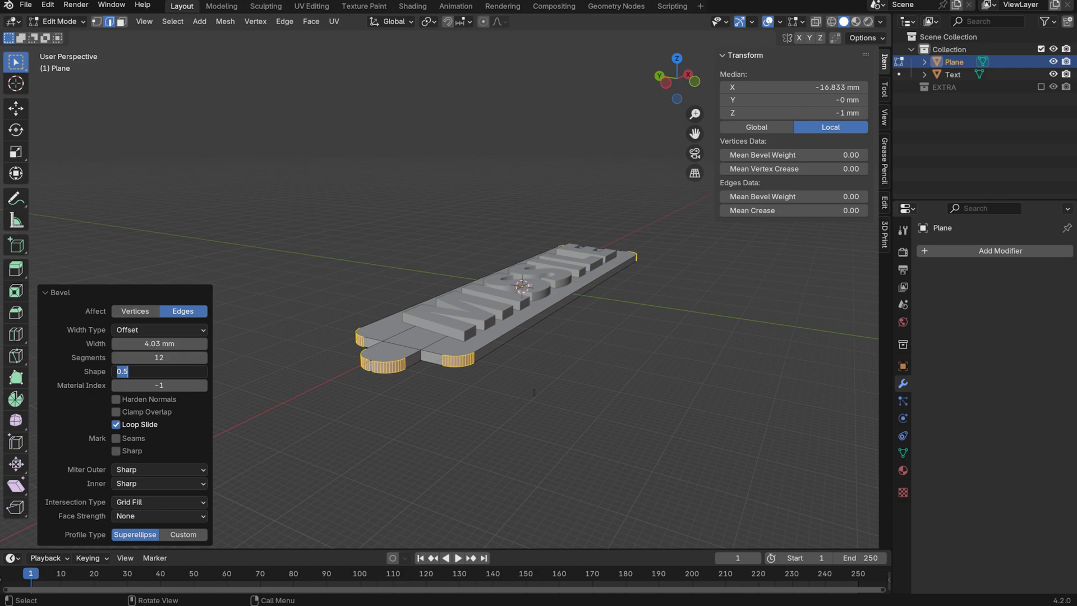
key(Tab)
key(Tab)
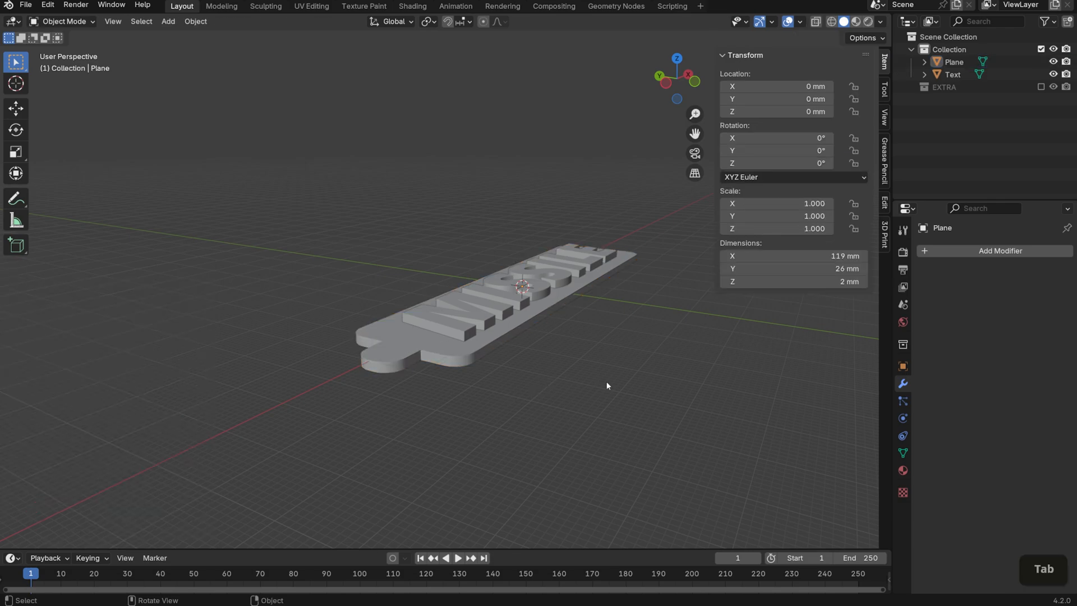
Add a cylinder mesh and set its X, Y and Z dimensions to 6 mm
middle_drag(657, 378, 628, 465)
click(301, 361)
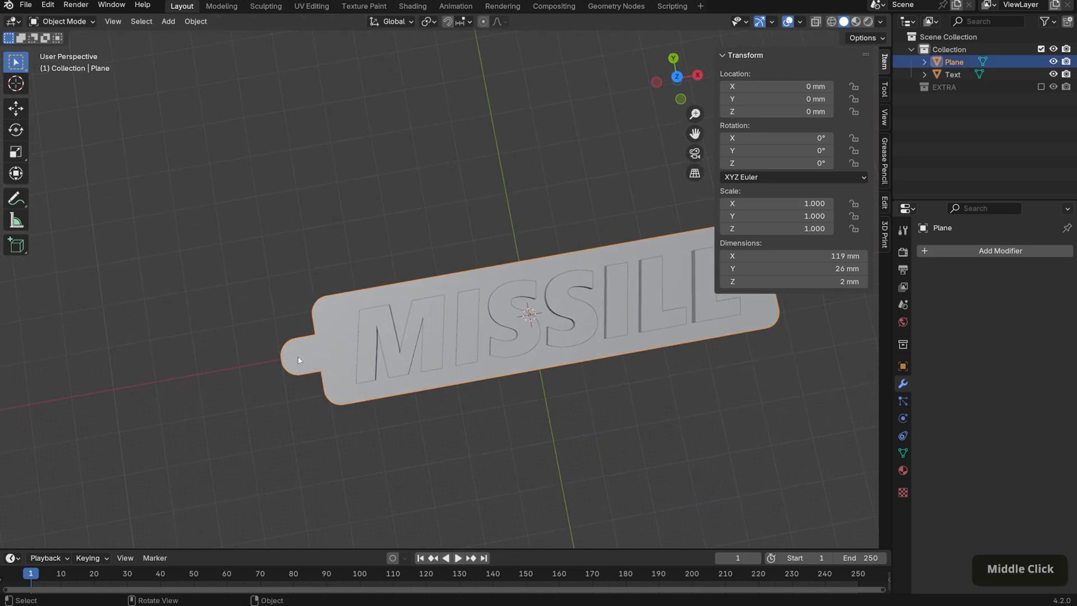
shift+middle_drag(301, 362, 449, 356)
key(KP_7)
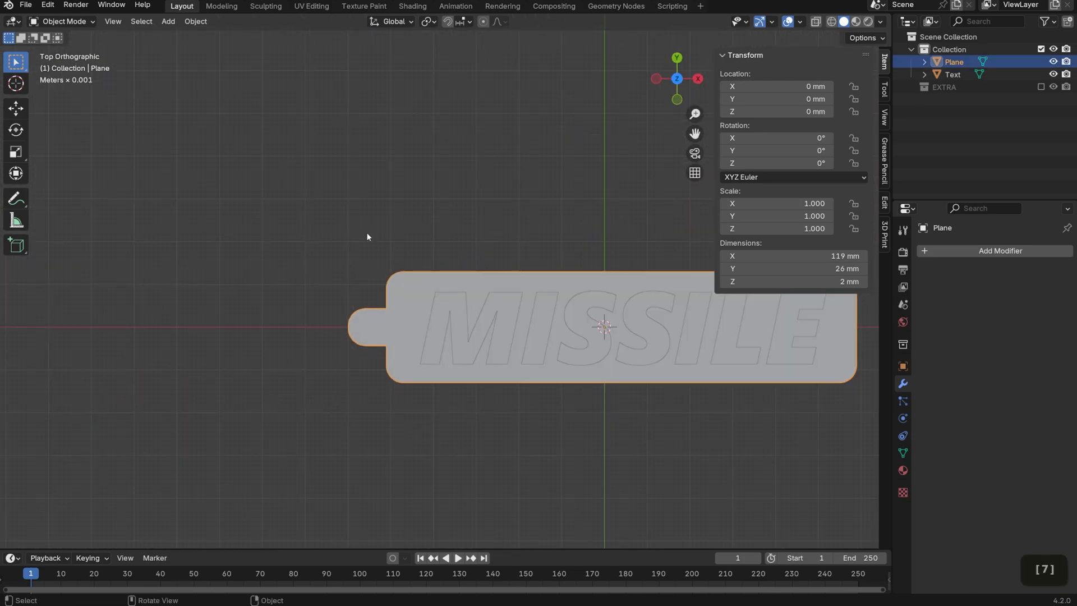
key(shift+a)
mouse_move(585, 362)
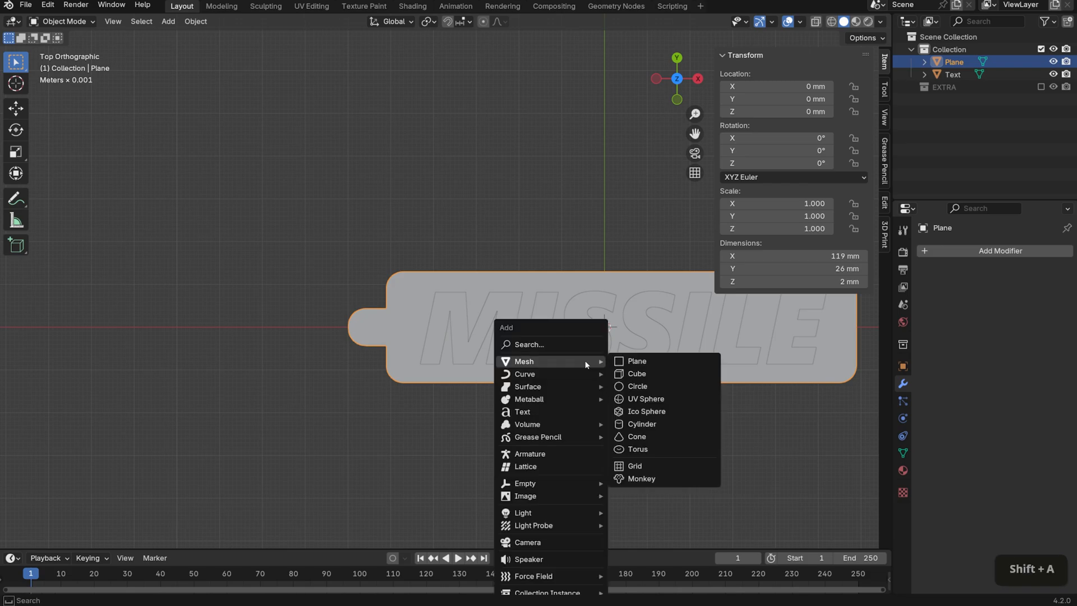
click(642, 424)
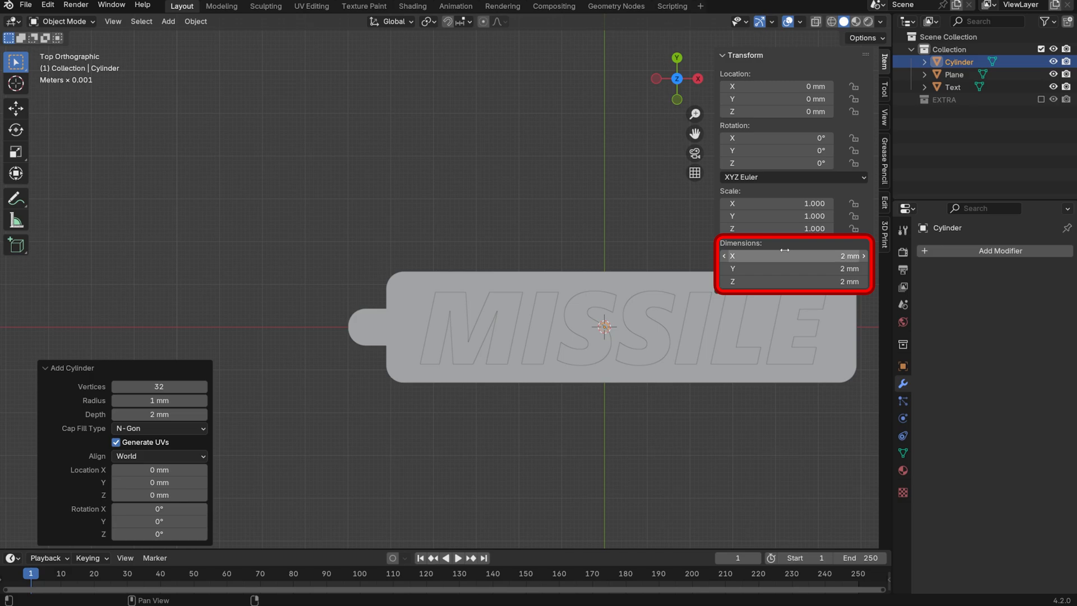
drag(784, 251, 785, 281)
text(6)
key(Return)
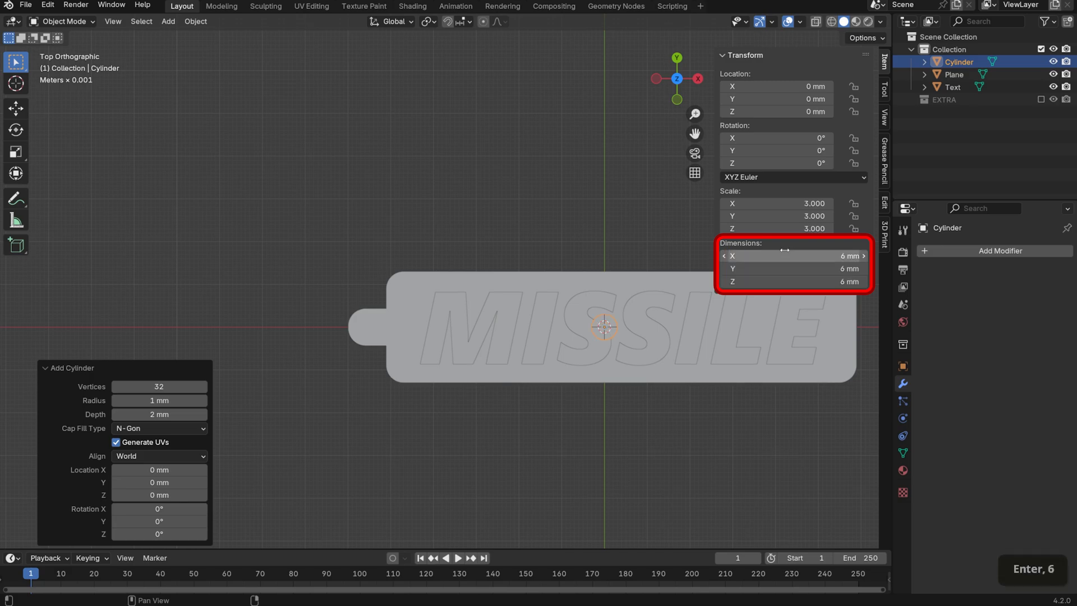
Move the cylinder about -55.3 mm along the X axis onto the plate's rounded tab
shift+middle_drag(516, 418, 601, 421)
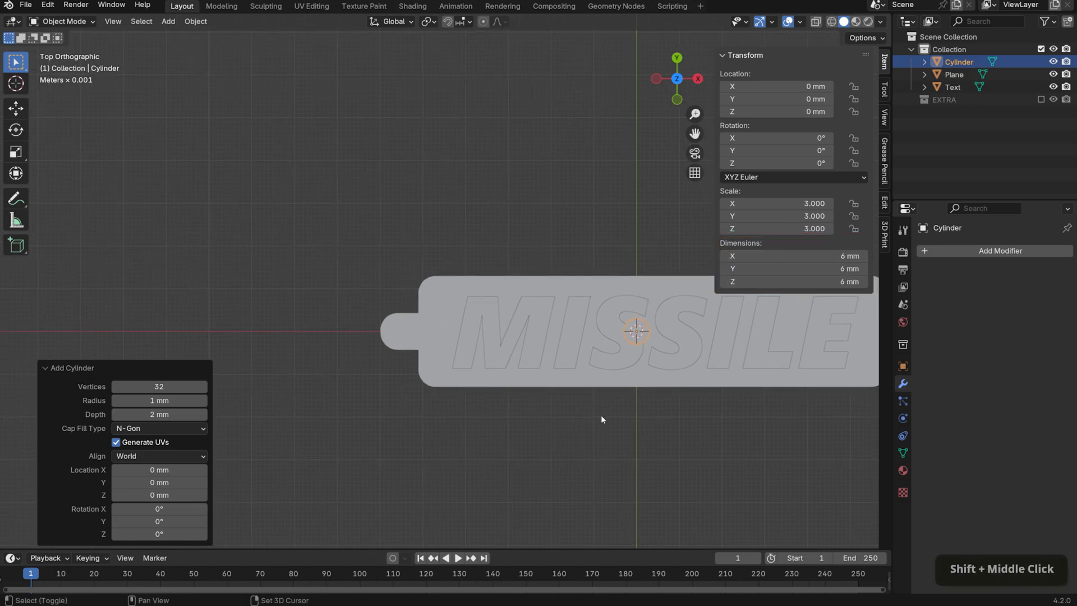
scroll(641, 429, up, 2)
key(g)
key(x)
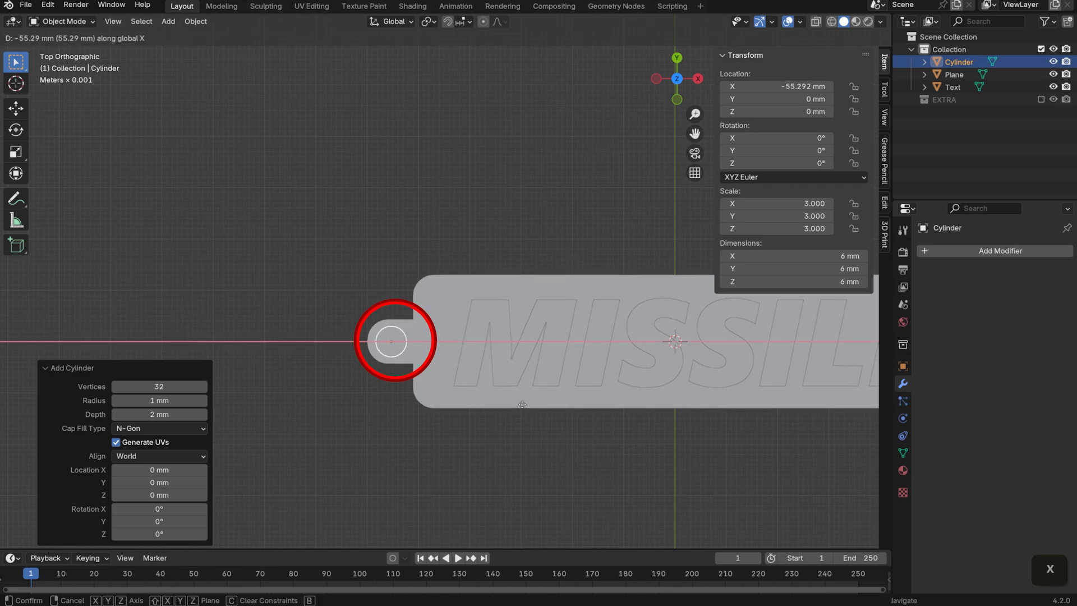
click(522, 404)
mouse_move(452, 431)
middle_down()
mouse_move(463, 386)
mouse_move(574, 345)
mouse_move(525, 355)
middle_up()
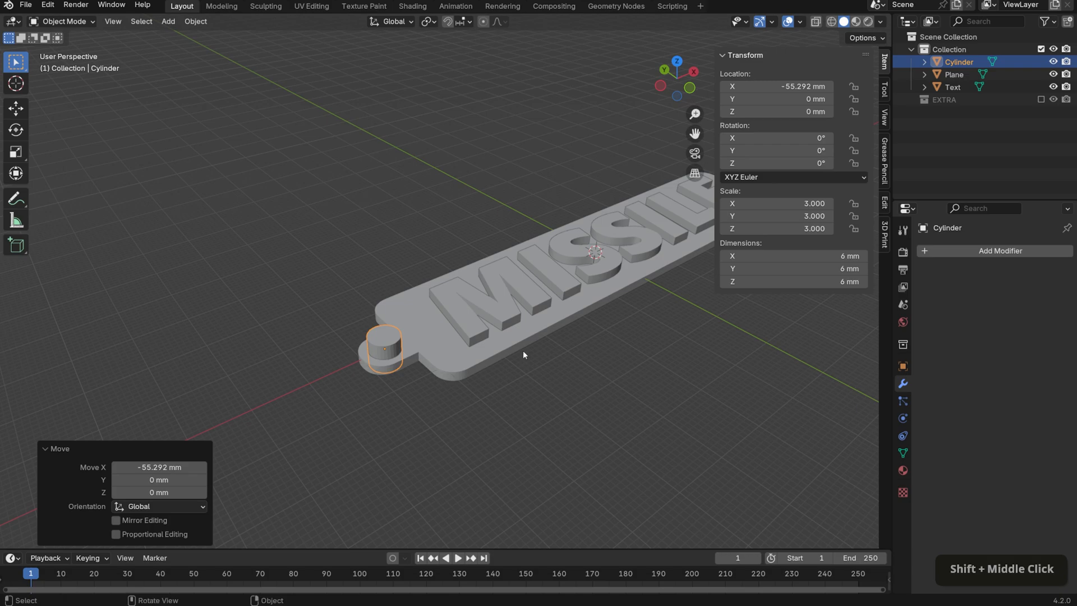
Cut the ring hole in the plate's tab with a Boolean Difference modifier using the cylinder, and apply the modifier
click(508, 361)
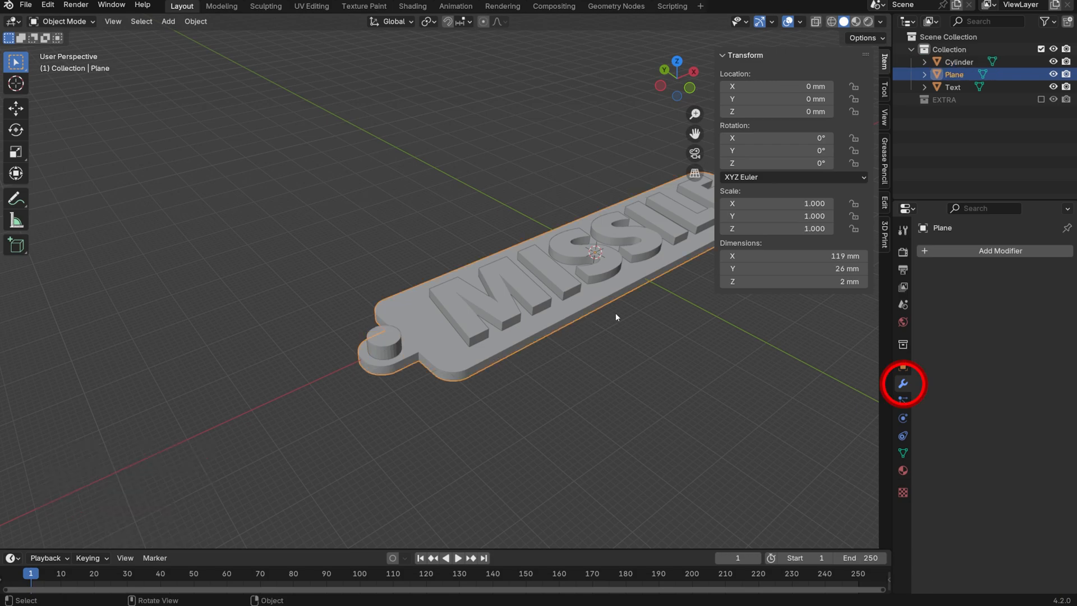
click(967, 256)
click(967, 256)
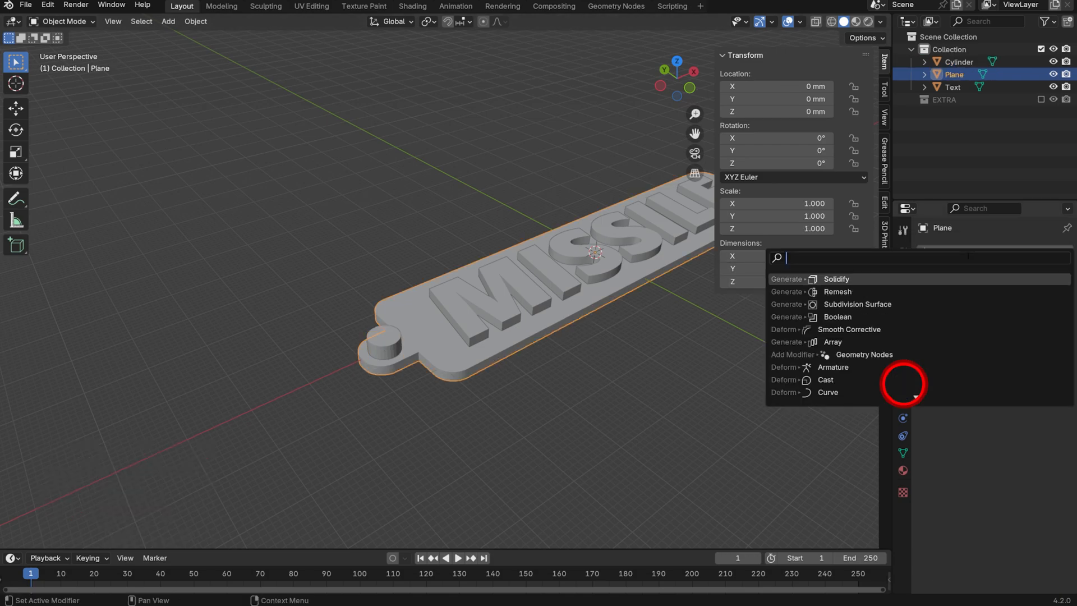
text(bool)
key(Return)
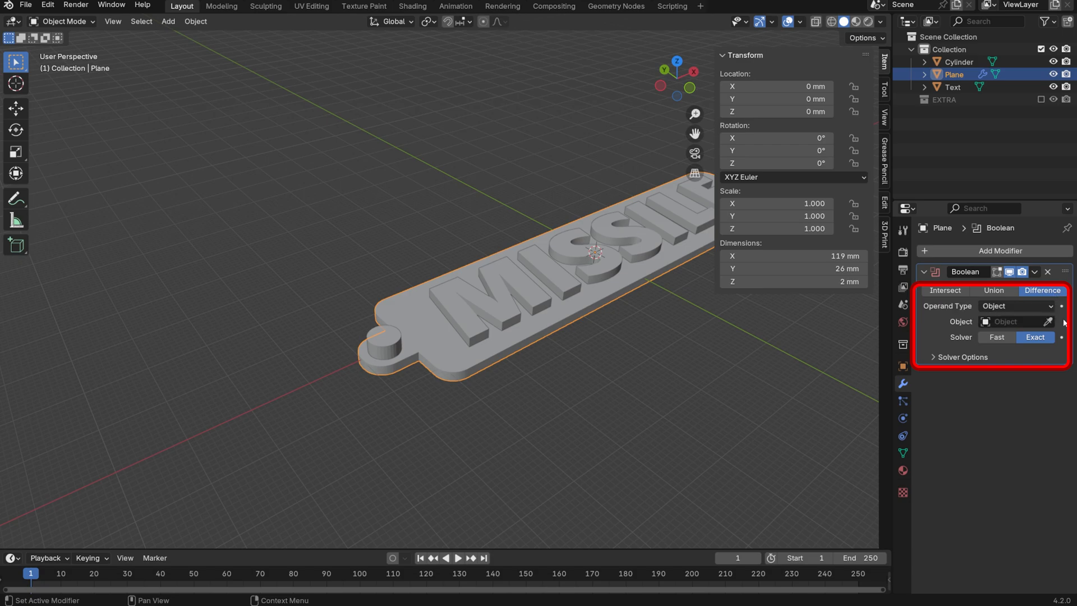
click(1047, 322)
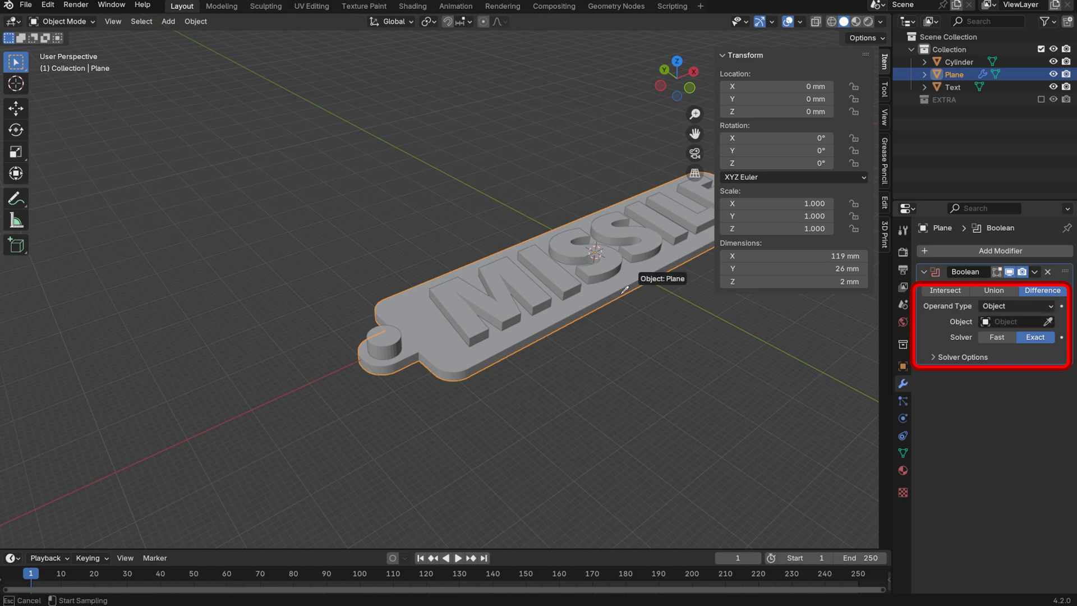
click(393, 338)
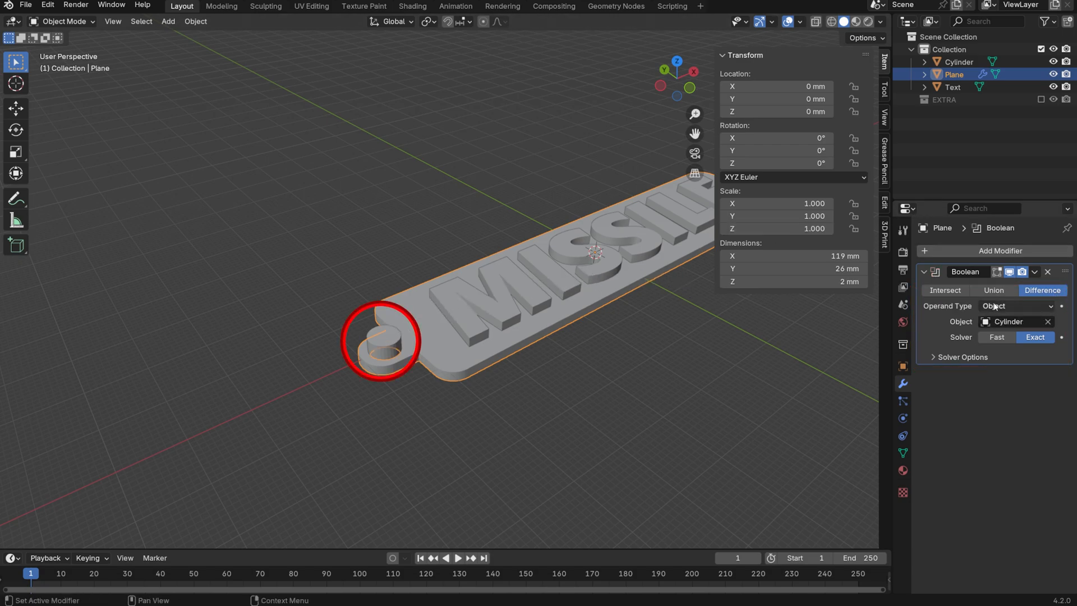
key(ctrl+a)
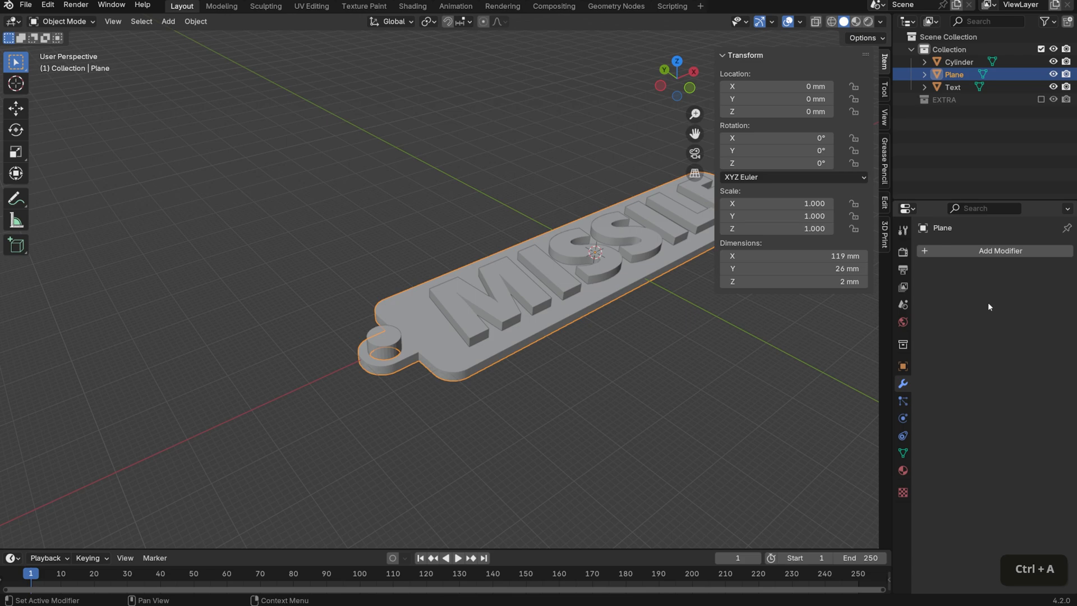
Delete the cutting cylinder from the plate's tab
click(368, 331)
key(x)
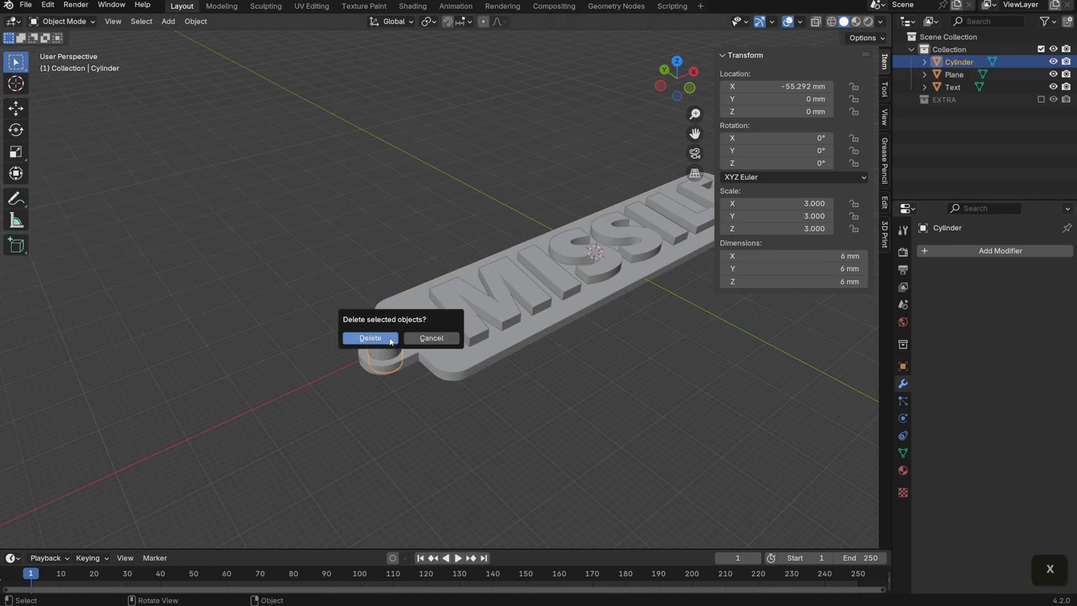
click(368, 337)
middle_drag(686, 395, 693, 428)
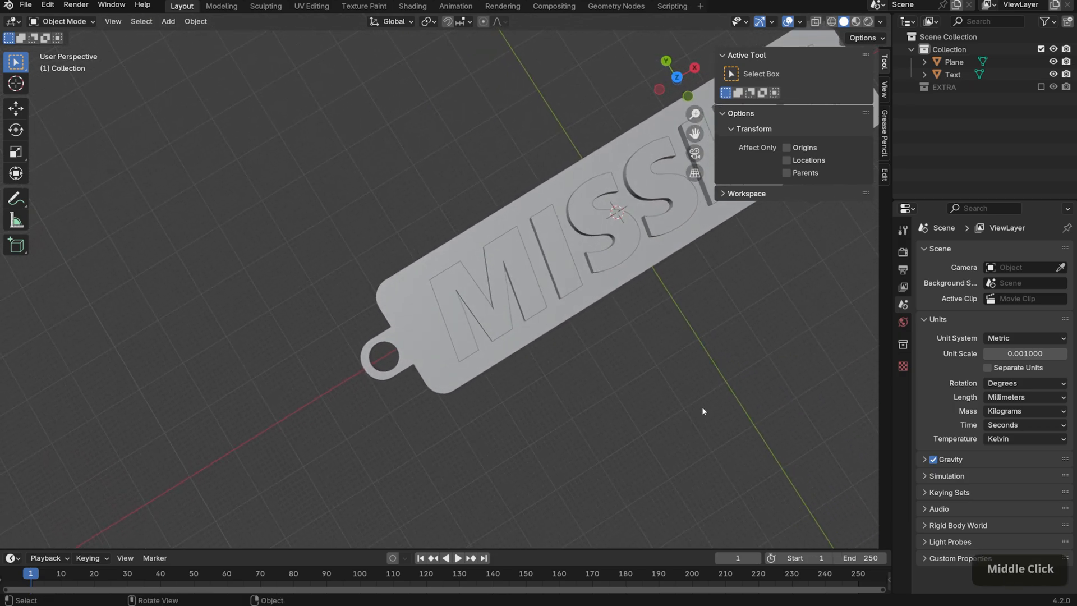
middle_drag(667, 412, 648, 339)
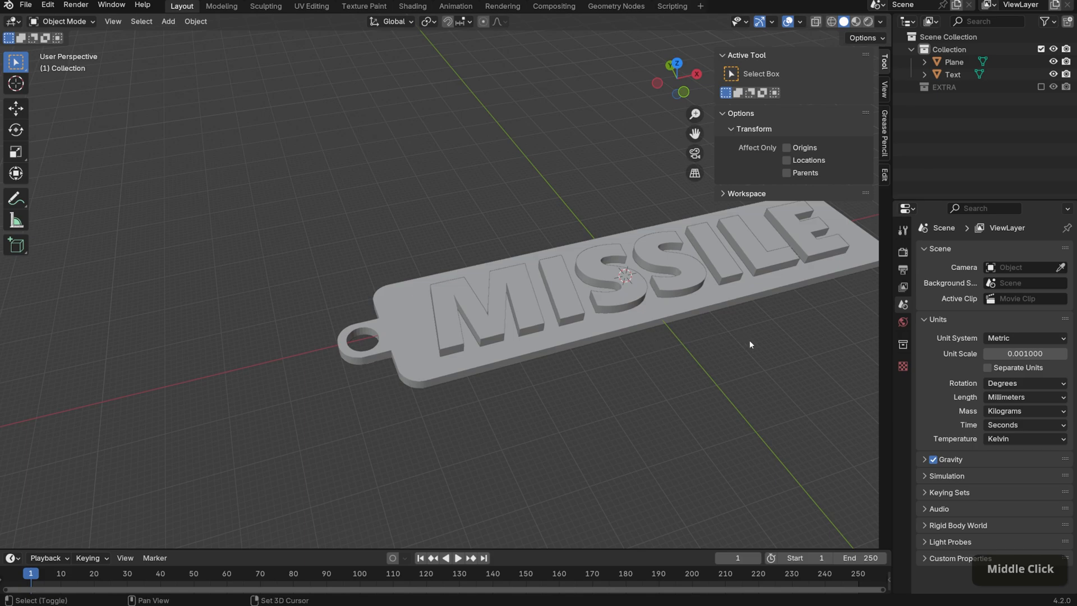
shift+middle_drag(750, 344, 718, 369)
scroll(742, 363, up, 4)
click(639, 346)
key(g)
key(z)
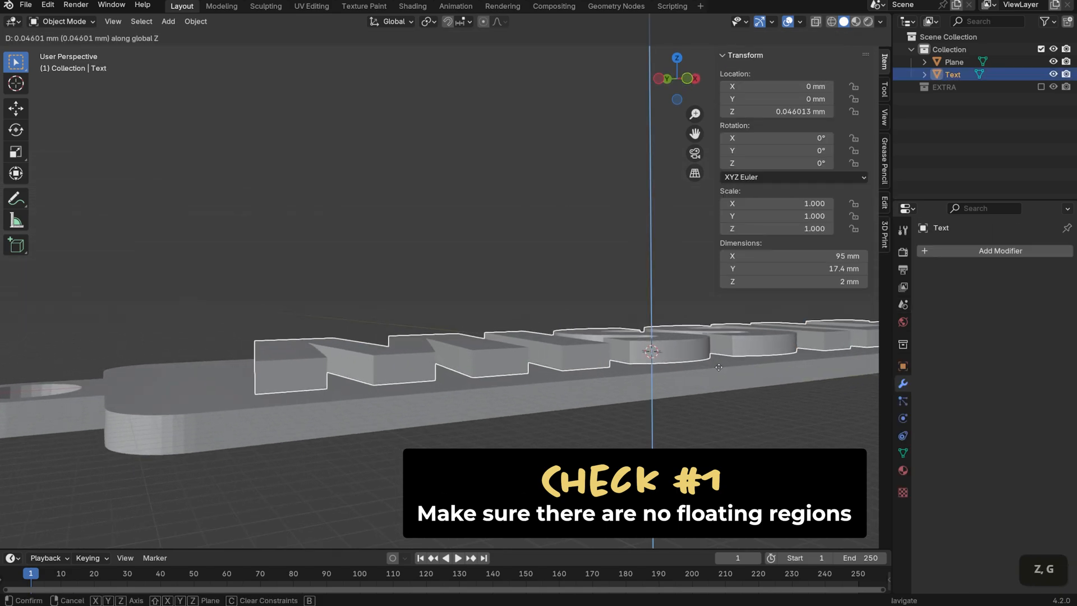
key(Escape)
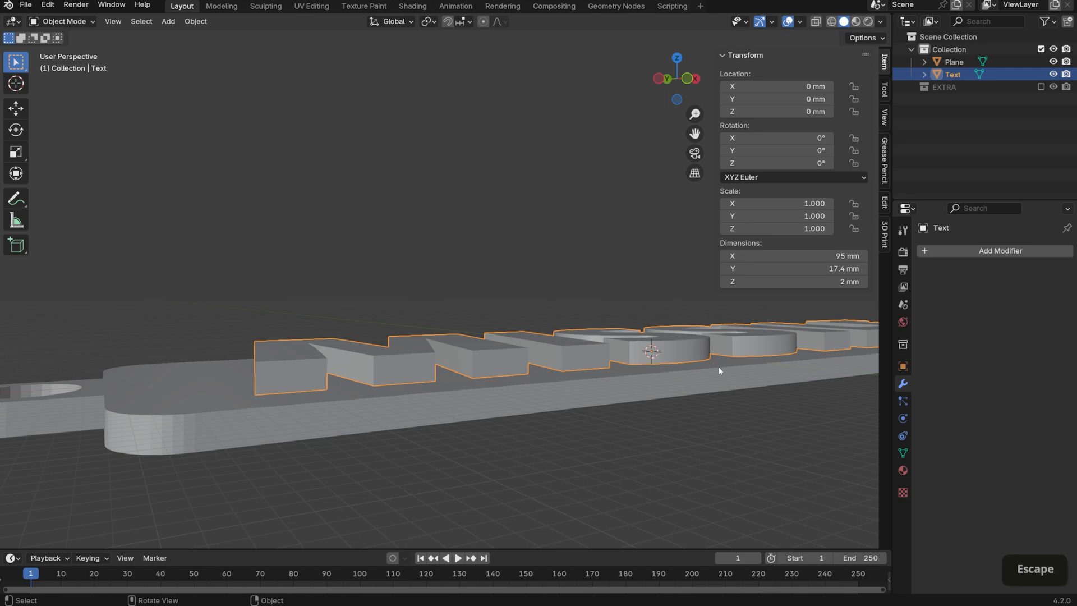
Examine in X-ray mode whether the lettering rests on the plate without floating regions
key(alt+z)
middle_drag(660, 408, 666, 405)
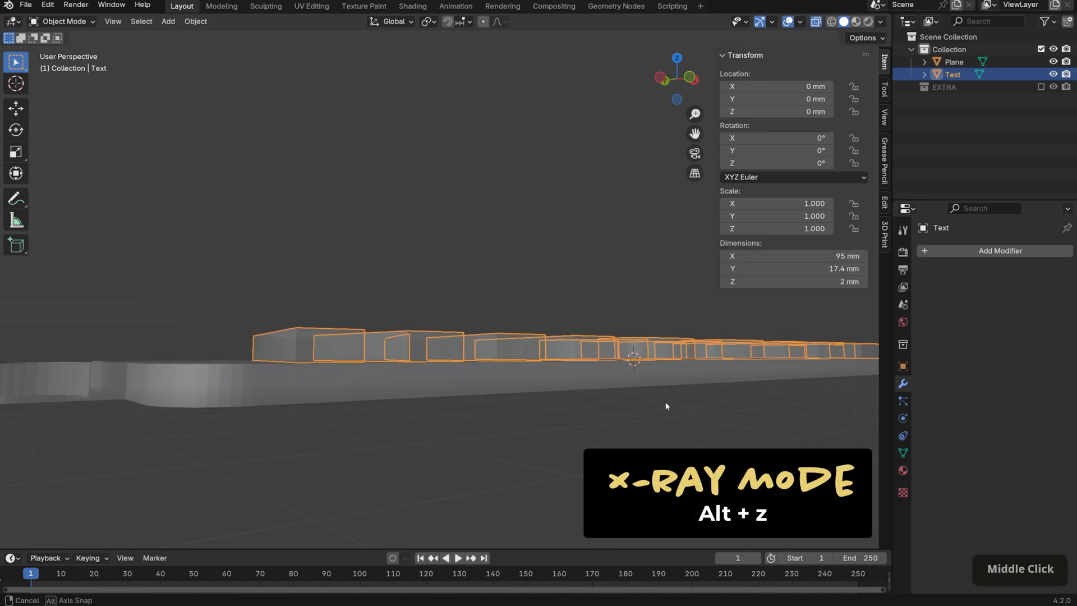
click(715, 440)
mouse_move(715, 440)
middle_down()
mouse_move(687, 453)
mouse_move(750, 456)
middle_up()
key(alt+z)
scroll(750, 456, down, 3)
middle_drag(784, 409, 497, 472)
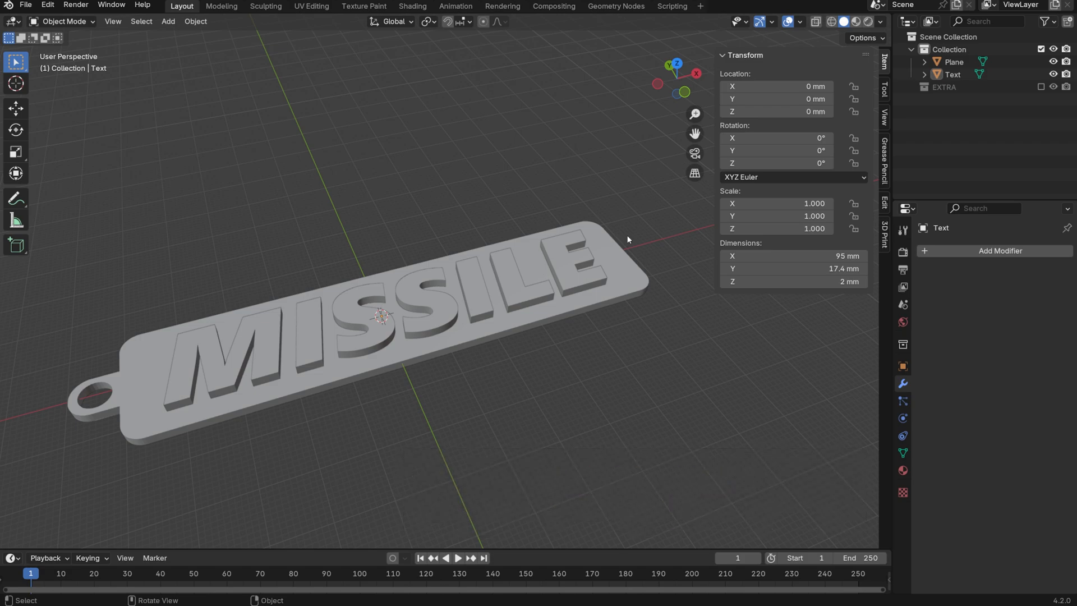
Show the Face Orientation overlay and check the direction of the keychain's normals
click(802, 23)
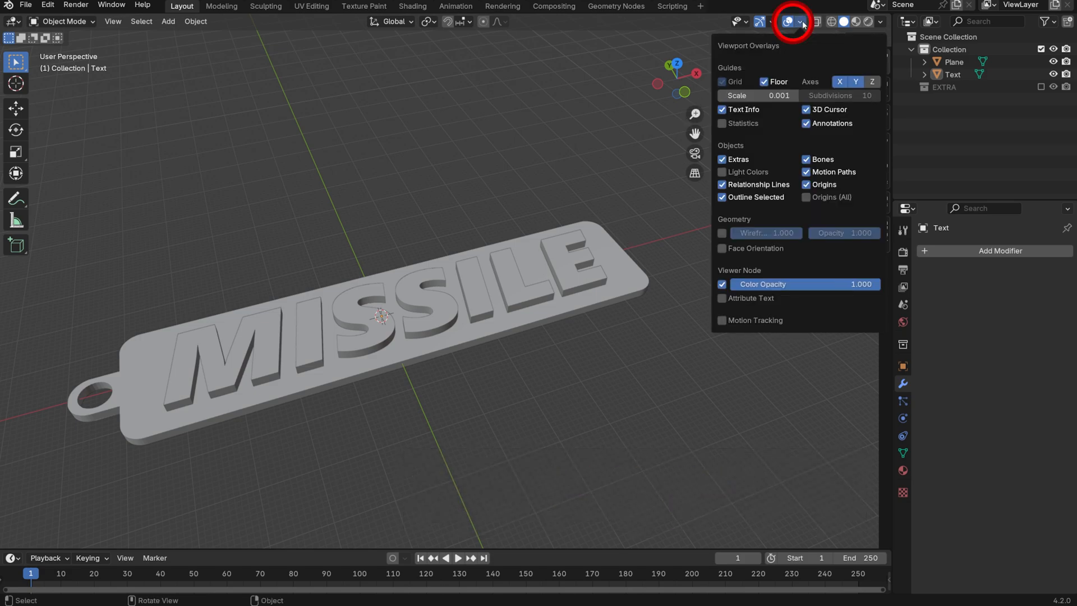
click(723, 249)
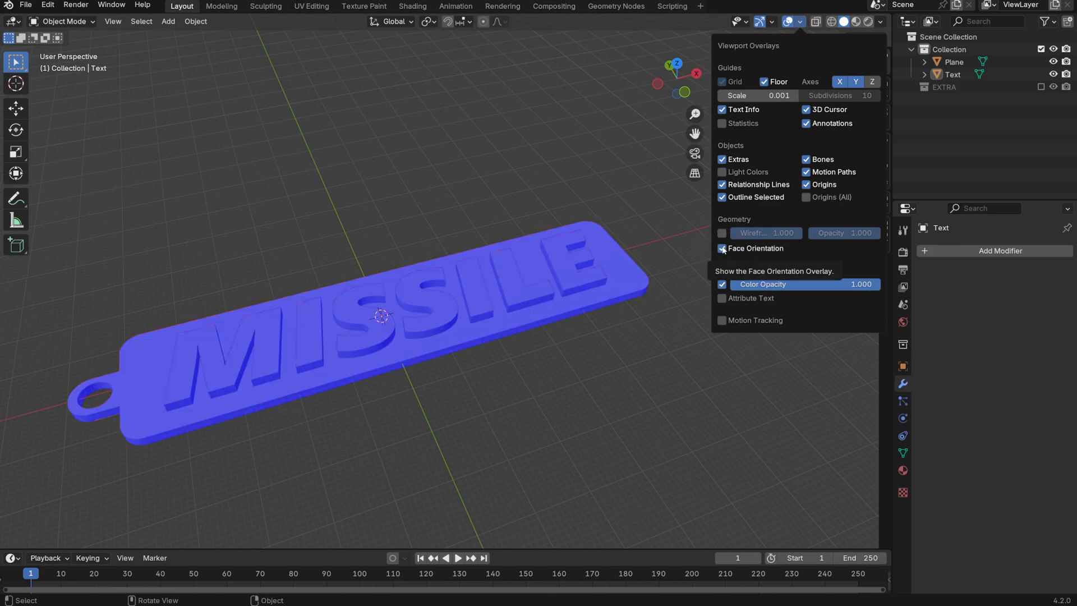
key(n)
shift+middle_drag(196, 314, 324, 296)
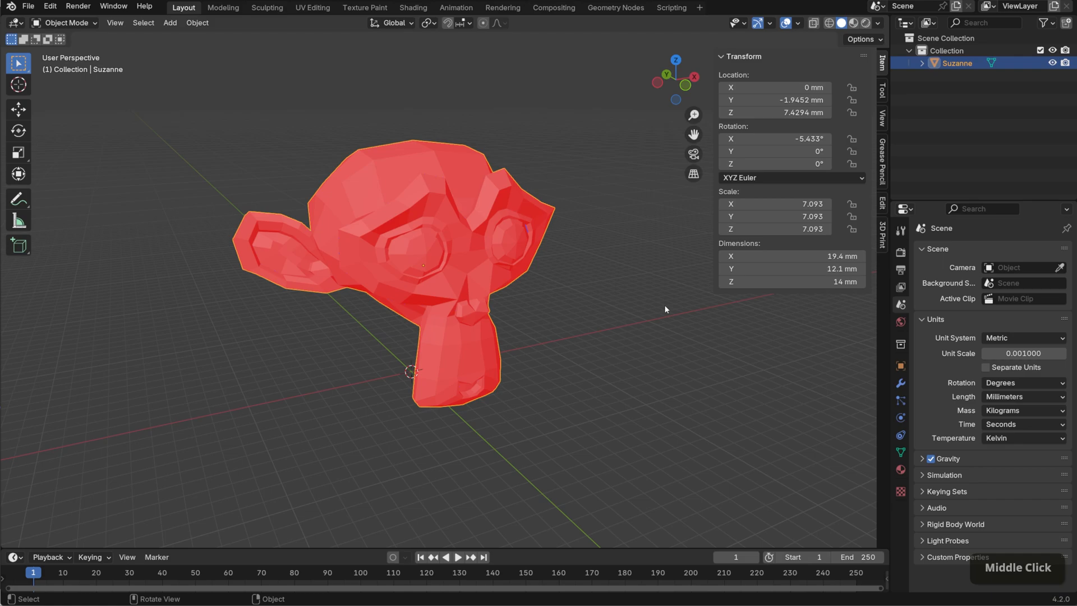
Recalculate the normals of the entire monkey head mesh in Edit Mode
key(Tab)
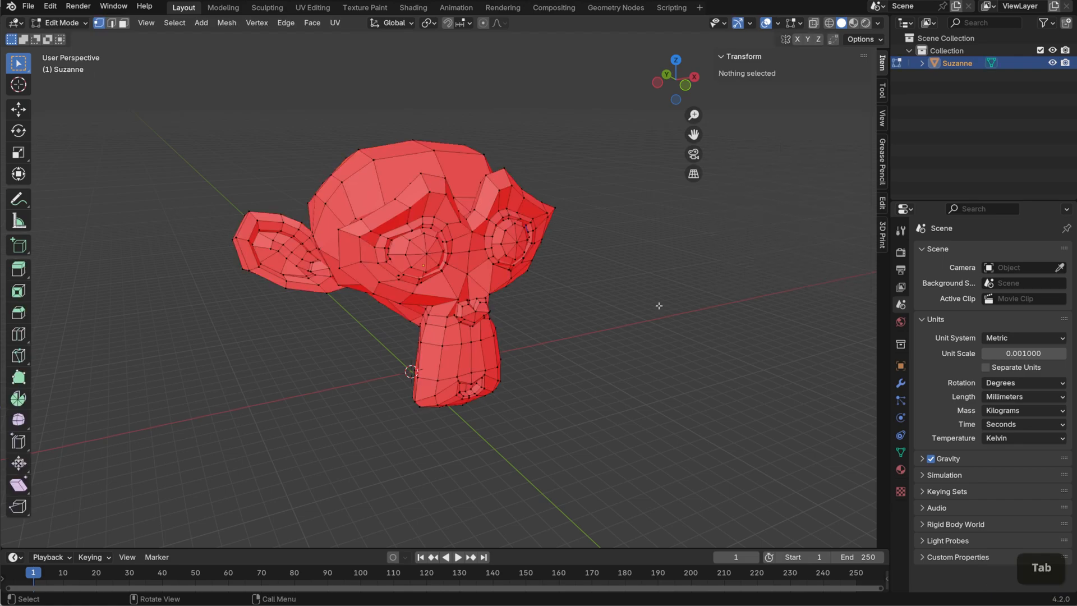
key(a)
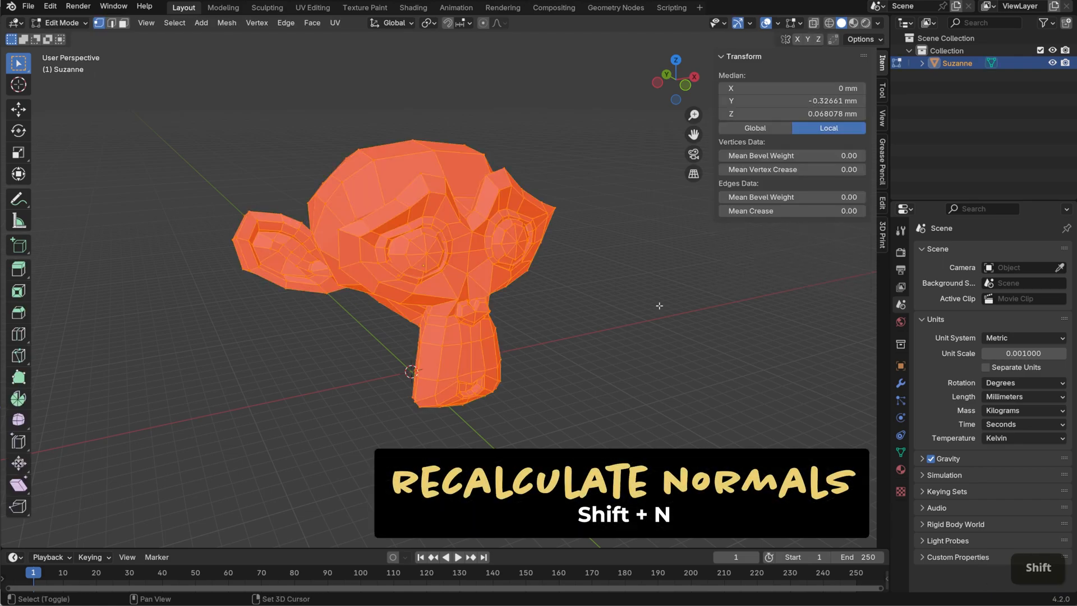
key(shift+n)
key(Tab)
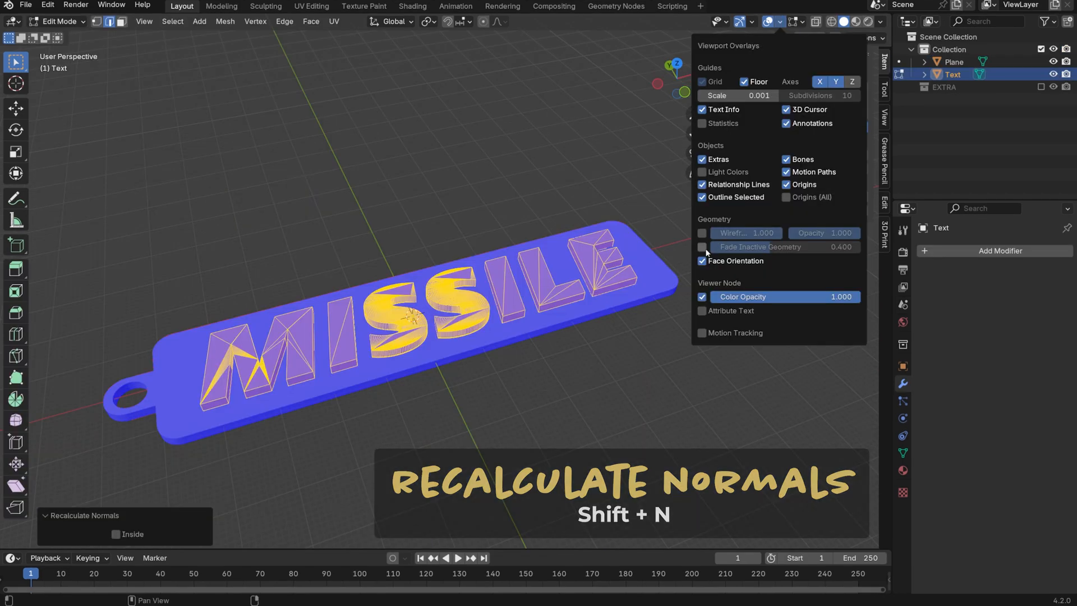
Turn off the Face Orientation overlay and return the lettering to Object Mode
click(702, 260)
key(Tab)
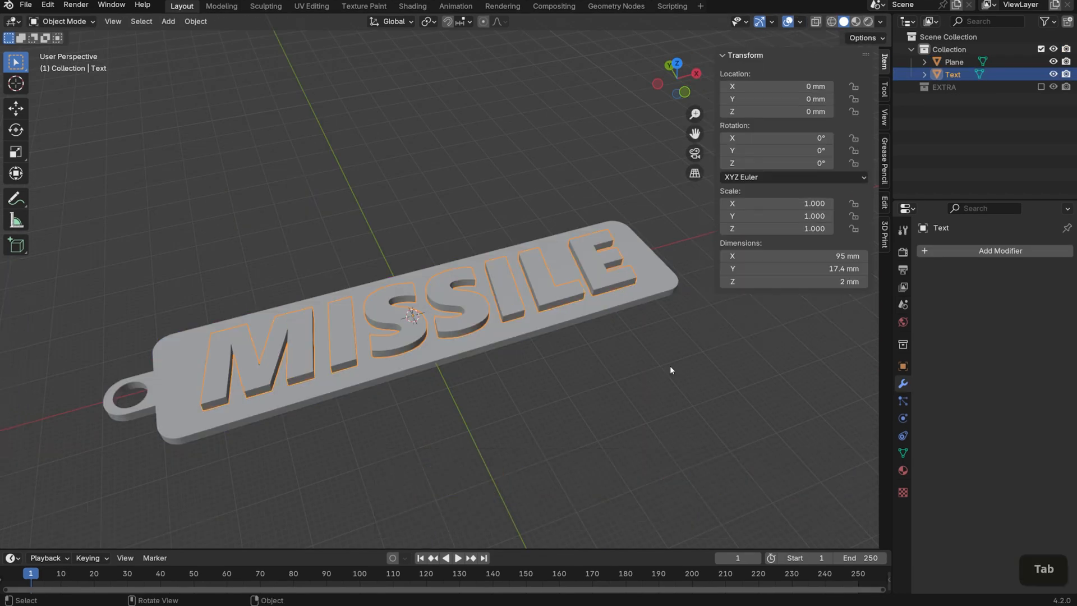
mouse_move(648, 371)
shift+middle_down()
mouse_move(652, 391)
mouse_move(663, 364)
shift+middle_up()
Check on both the lettering and the plate that all transforms and modifiers are applied
click(587, 301)
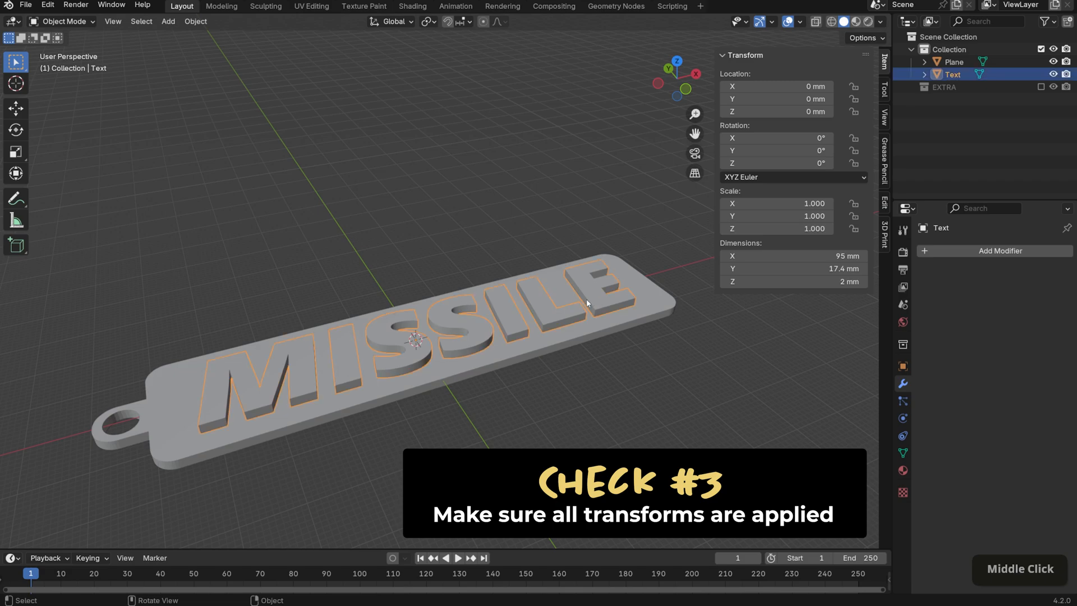
click(665, 307)
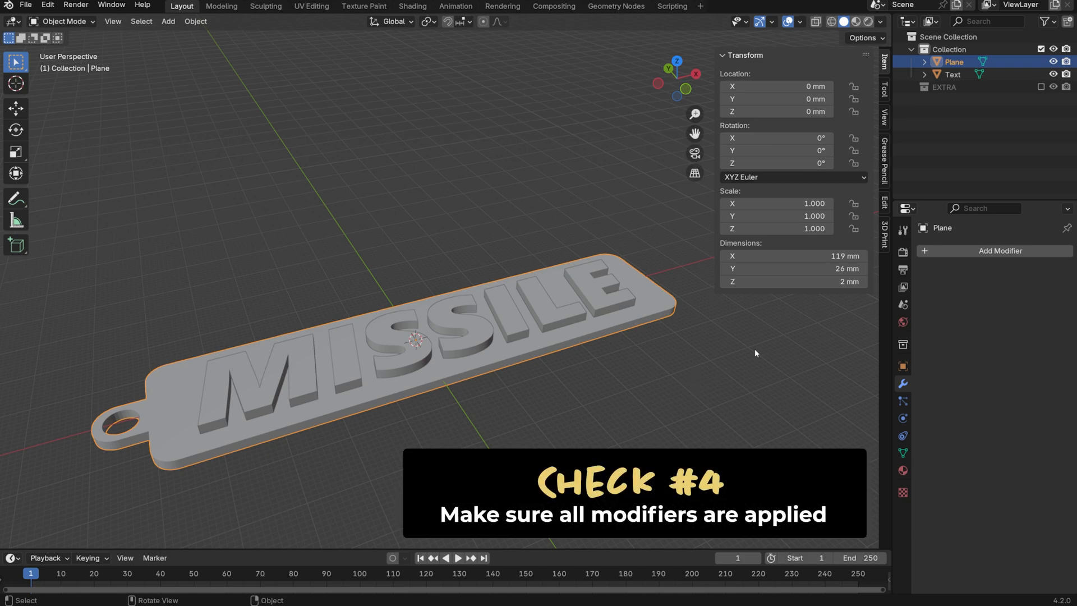
click(568, 318)
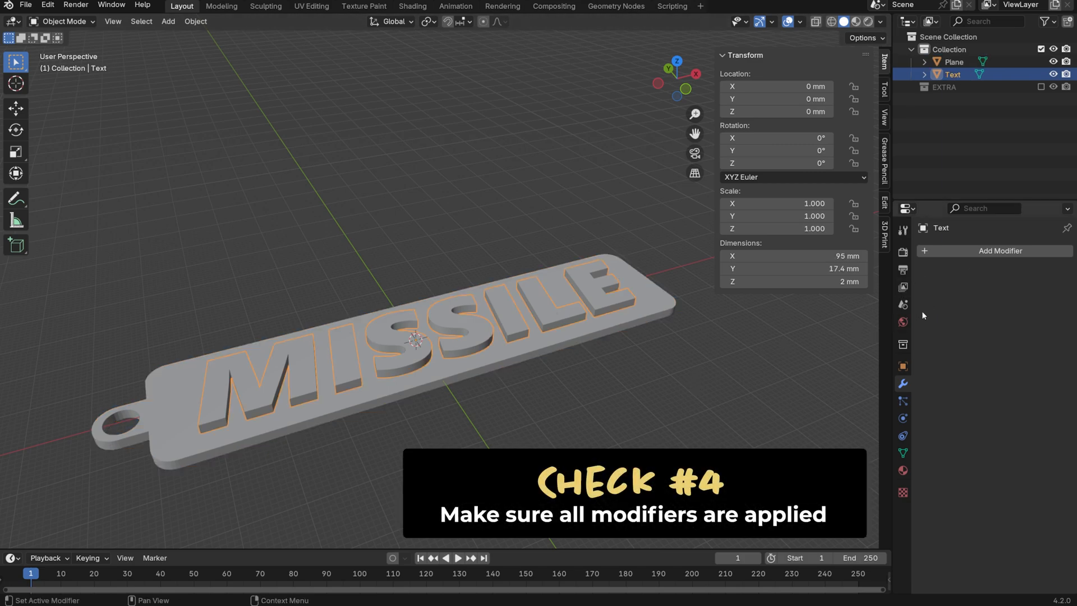
shift+middle_drag(545, 408, 579, 392)
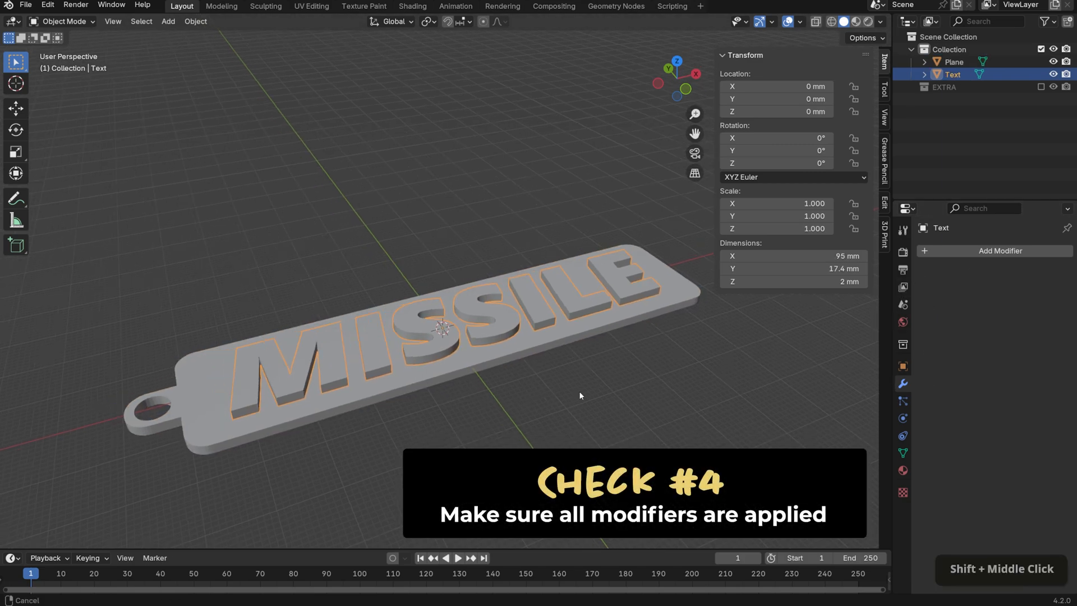
drag(597, 409, 598, 409)
click(597, 409)
Open the export options for the keychain model
middle_drag(701, 397, 702, 418)
scroll(701, 419, down, 2)
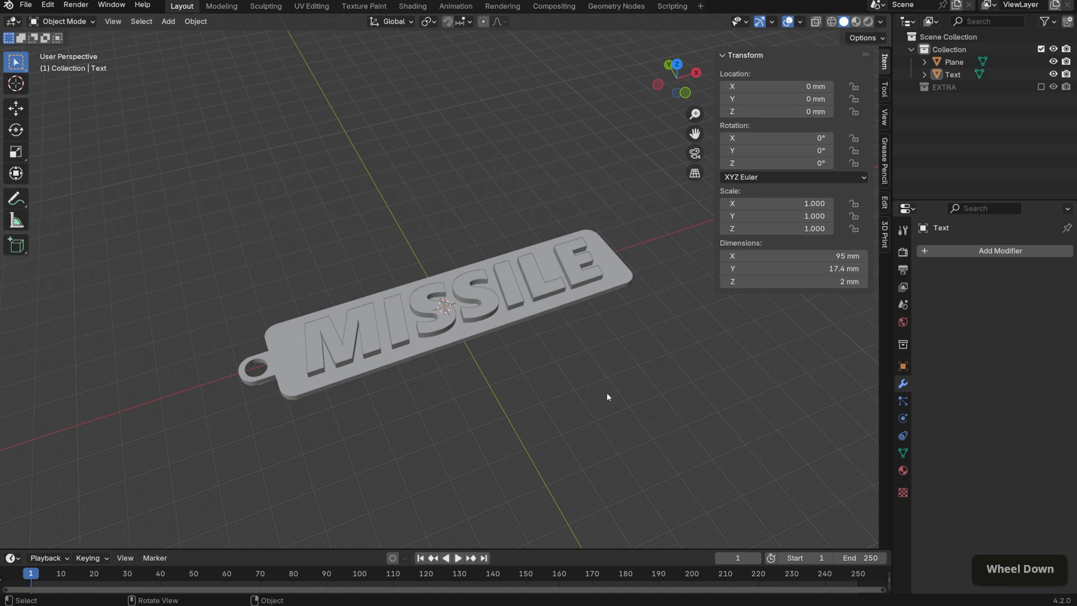
click(25, 4)
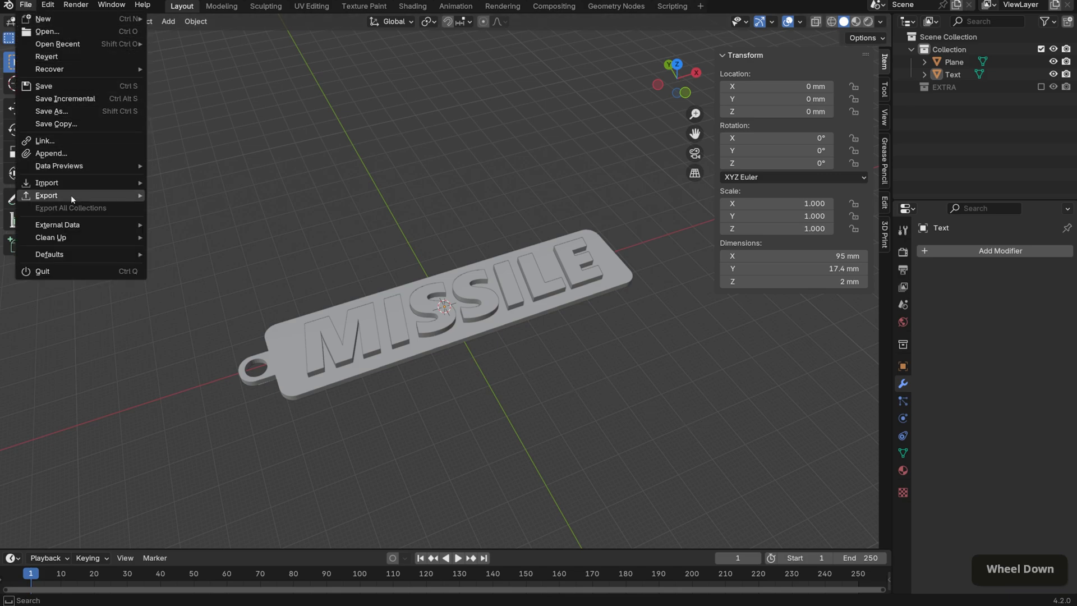
mouse_move(71, 199)
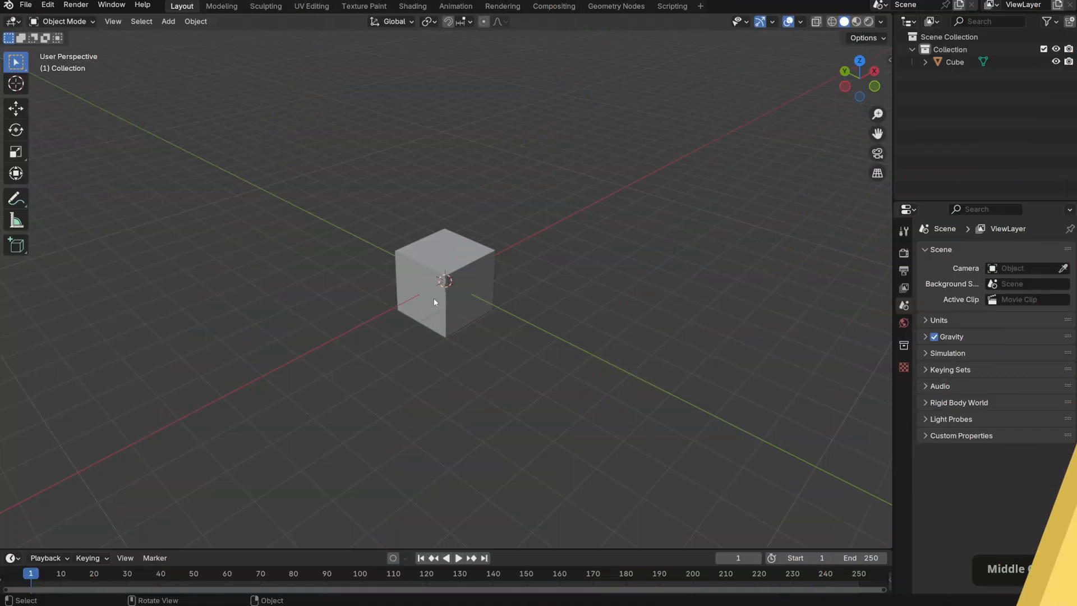
Save the new scene containing the cube
scroll(476, 304, down, 2)
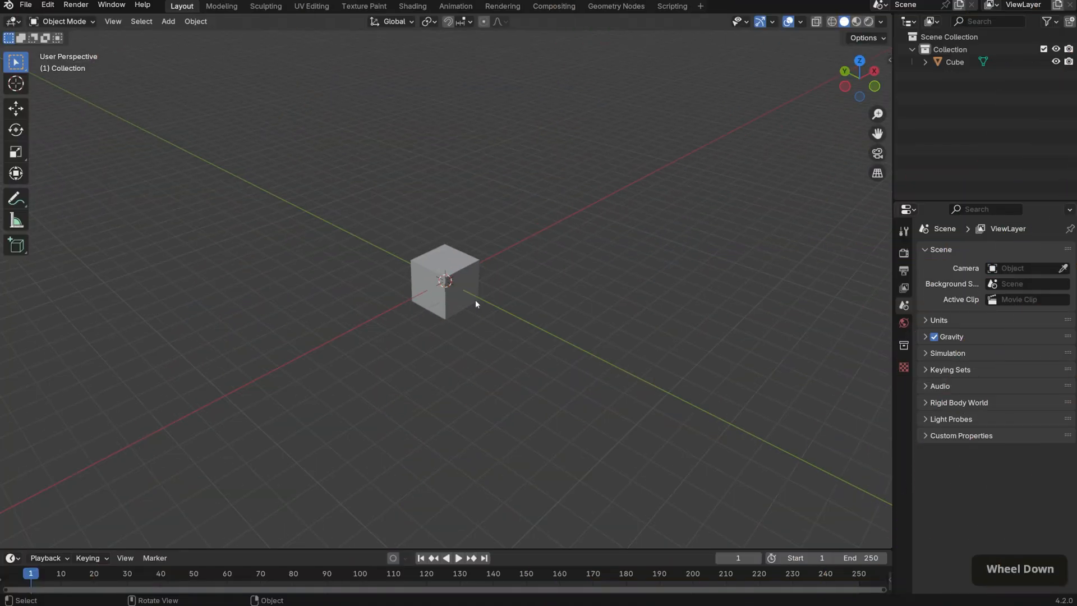
scroll(606, 325, up, 2)
middle_drag(607, 324, 656, 329)
key(ctrl+s)
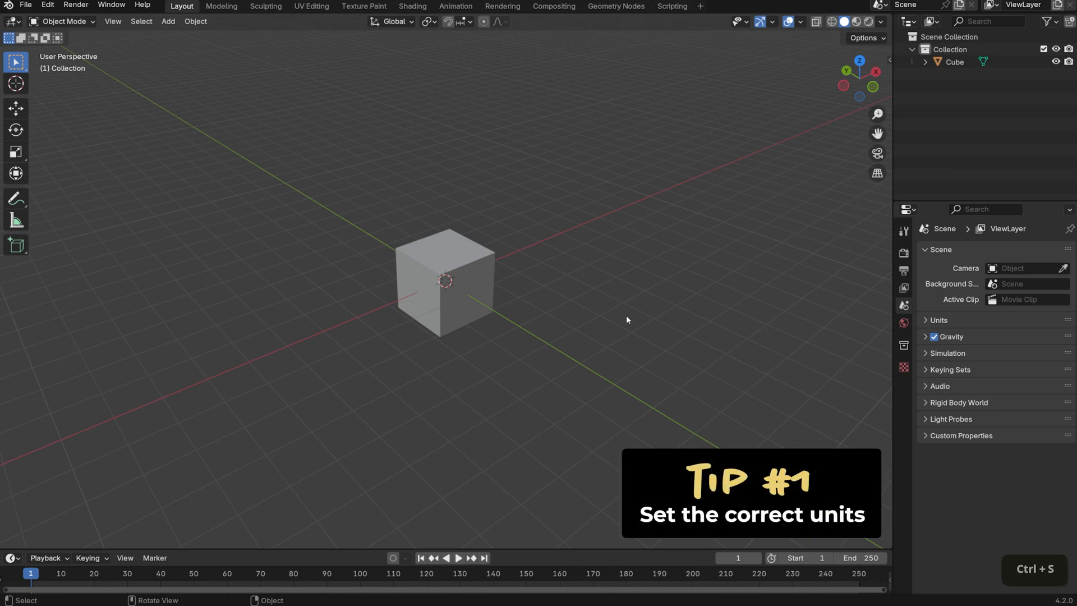
Set the scene's unit scale to 0.001 and its length unit to Millimeters
click(979, 320)
click(1031, 355)
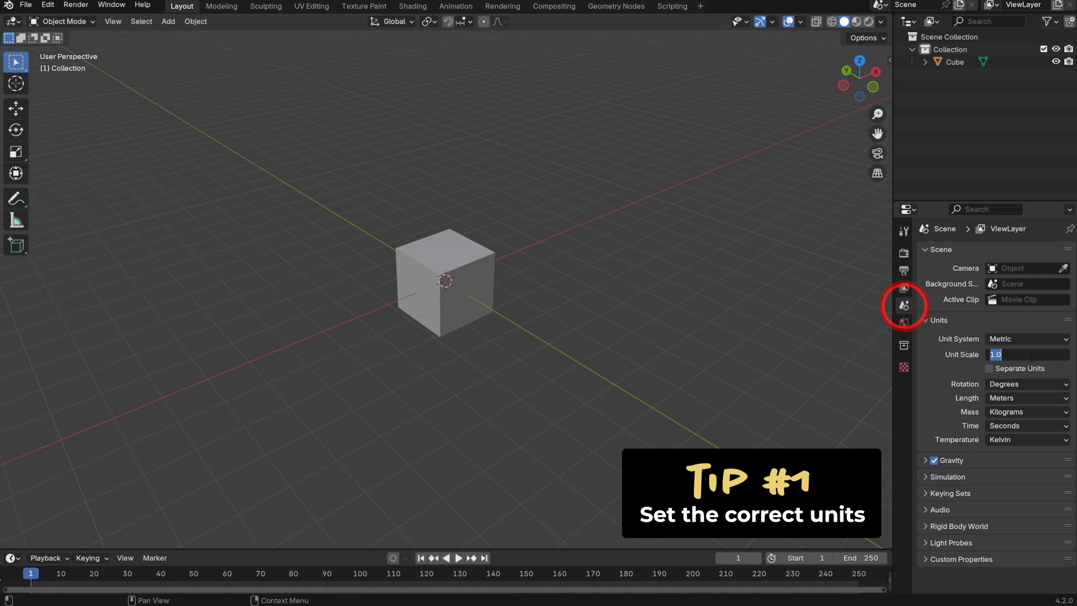
text(0.001)
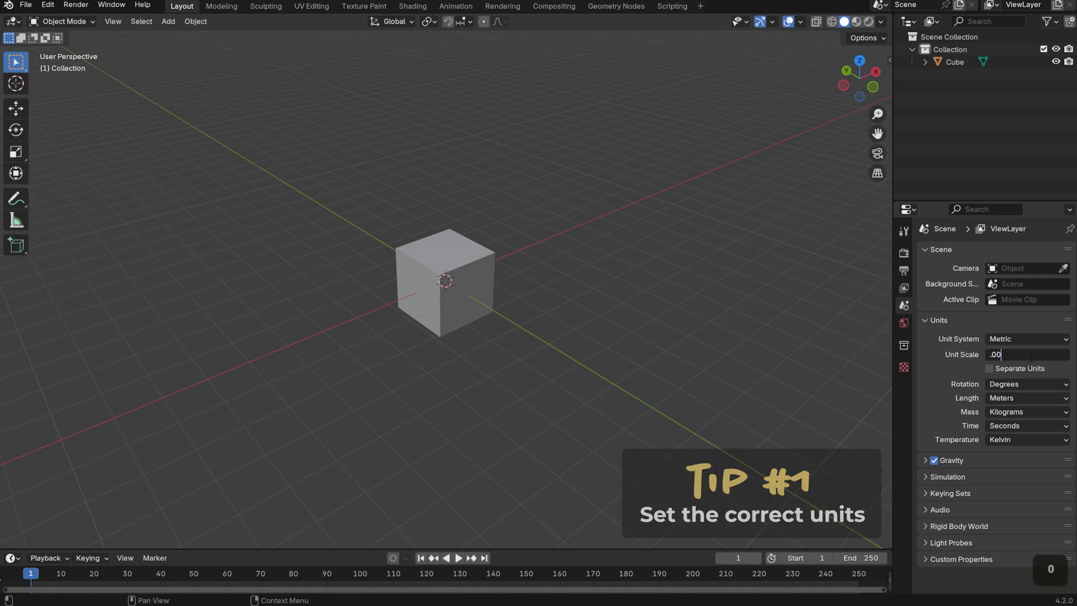
key(Return)
click(1022, 399)
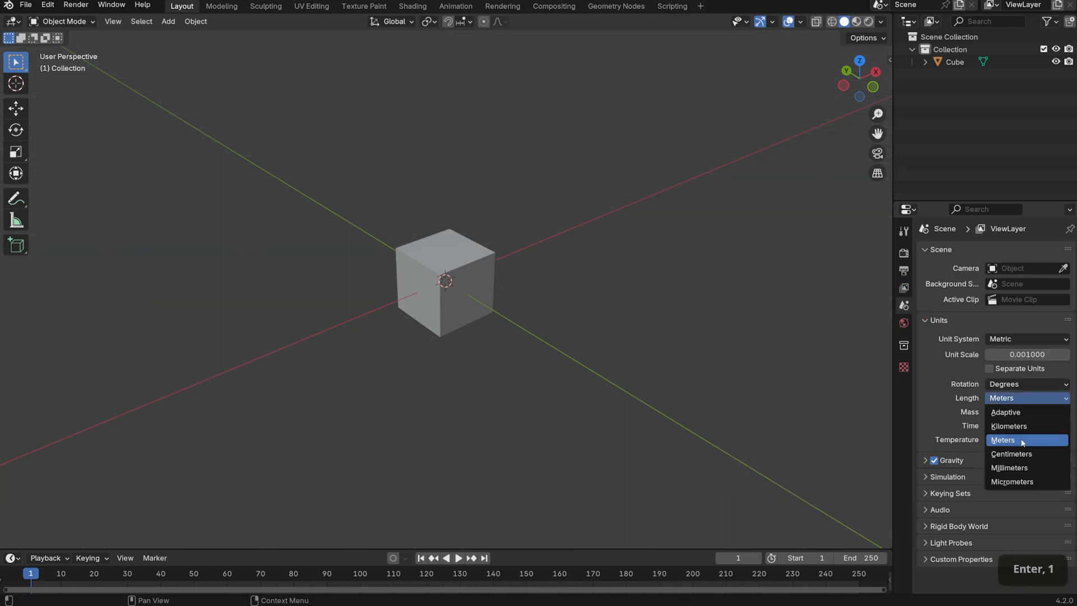
click(1018, 469)
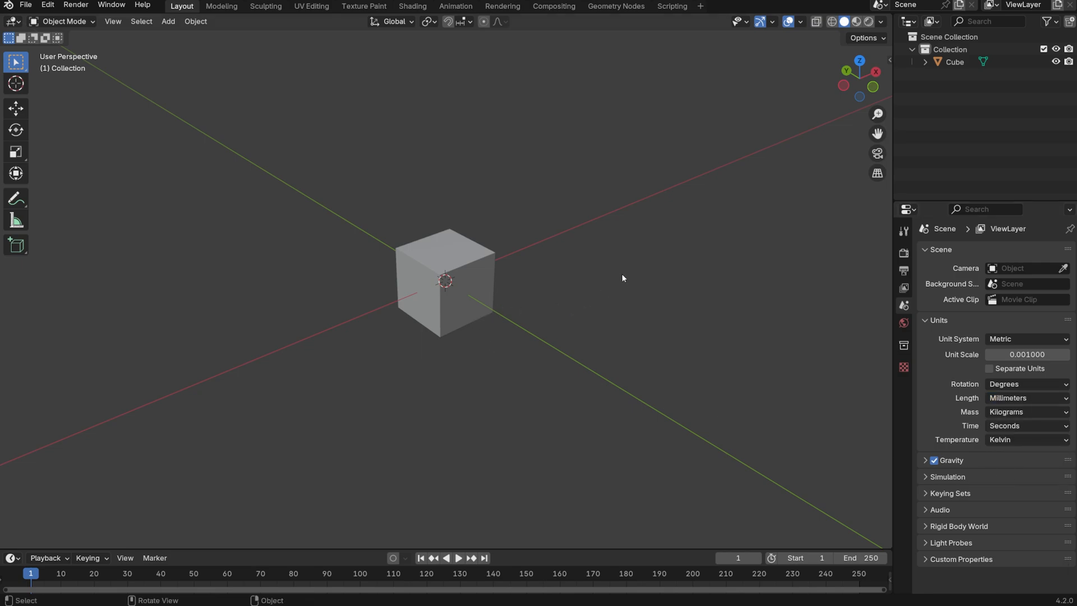
scroll(622, 276, down, 2)
mouse_move(640, 277)
middle_down()
mouse_move(651, 274)
mouse_move(625, 292)
mouse_move(651, 270)
middle_up()
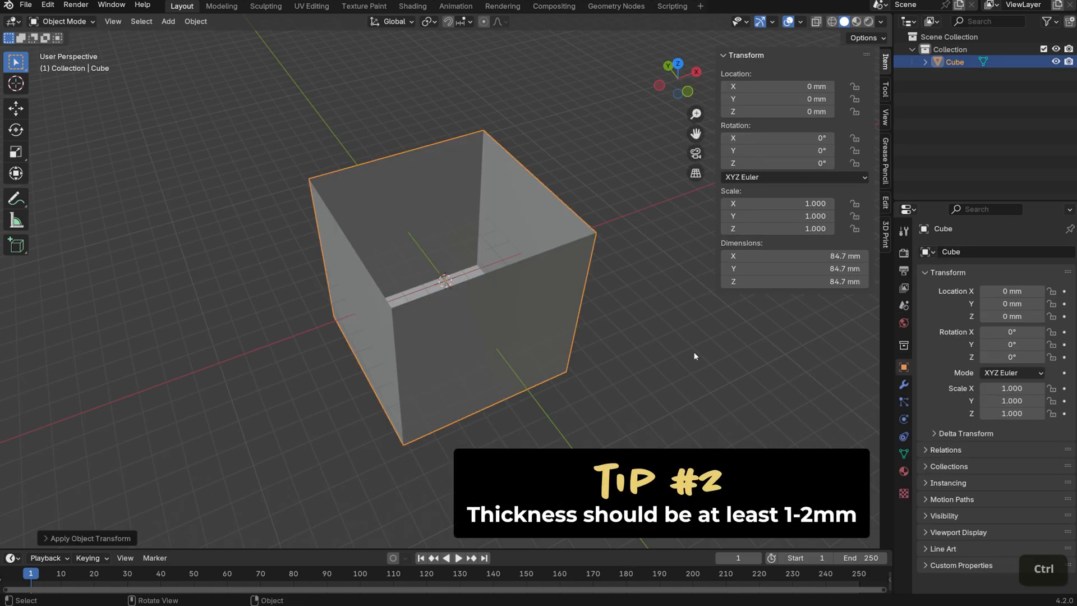
middle_drag(771, 390, 794, 401)
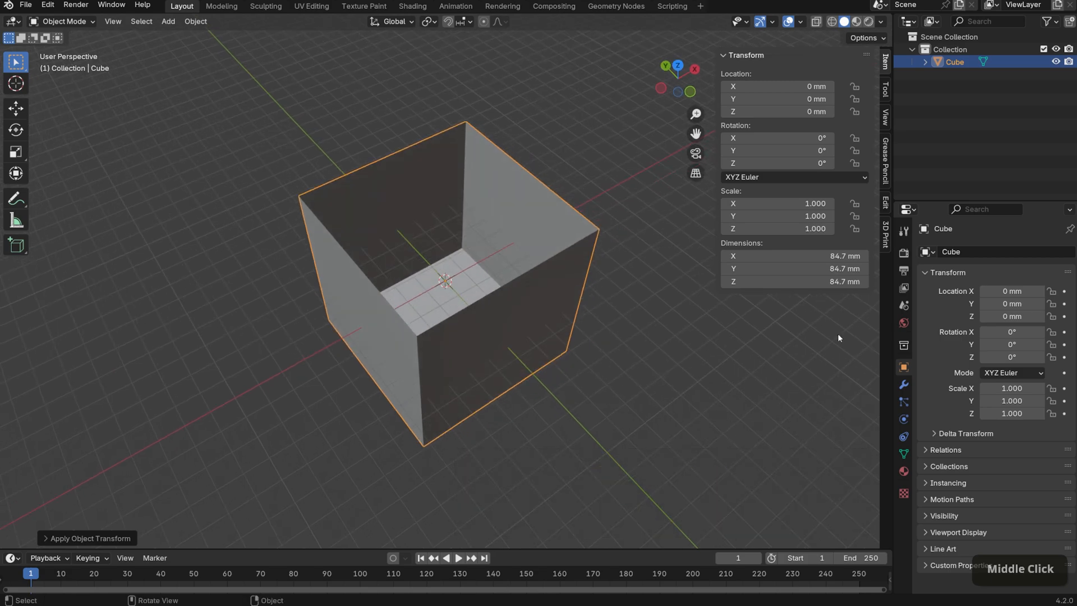
Give the open-topped cube's walls a thickness of 2 mm with a Solidify modifier
click(904, 385)
click(975, 250)
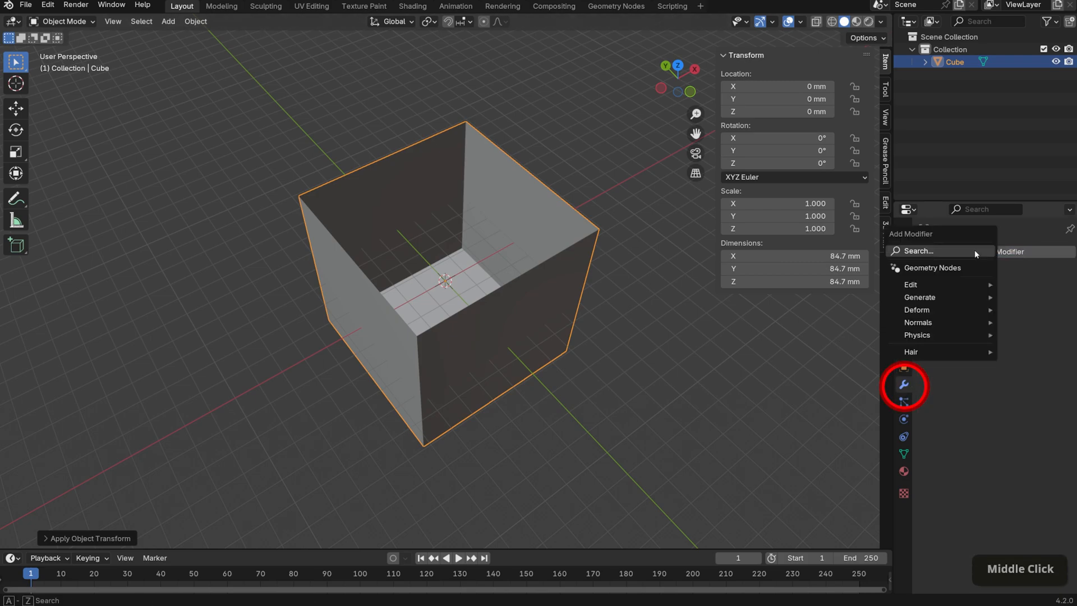
click(975, 250)
key(Return)
click(1018, 307)
text(2)
key(Return)
middle_drag(680, 394, 650, 426)
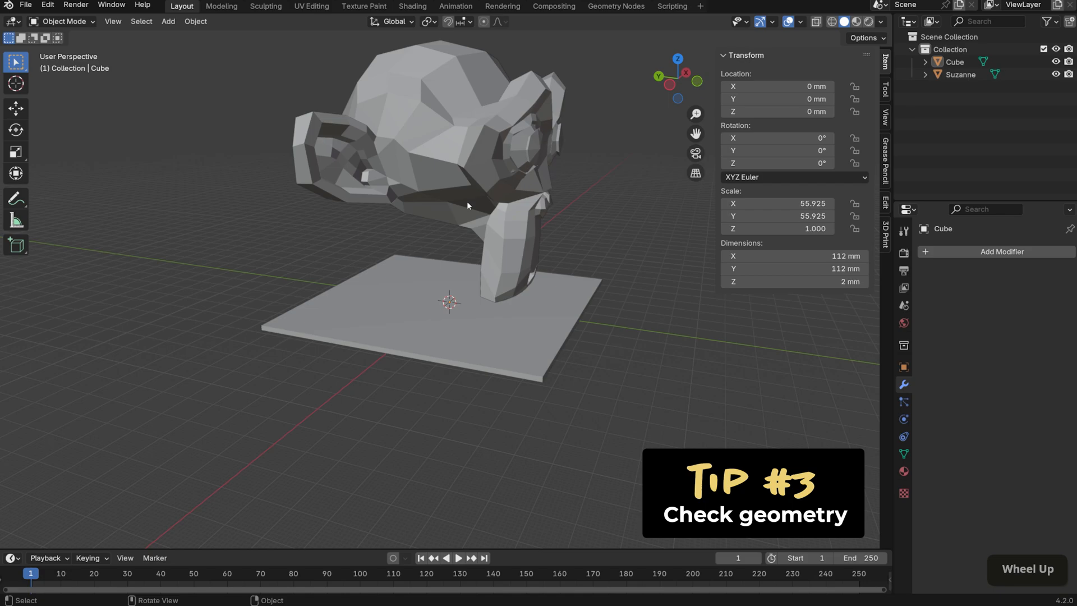
Lower the monkey head along Z onto the base plate, to a Z location of about 47.5 mm
click(467, 205)
key(g)
key(z)
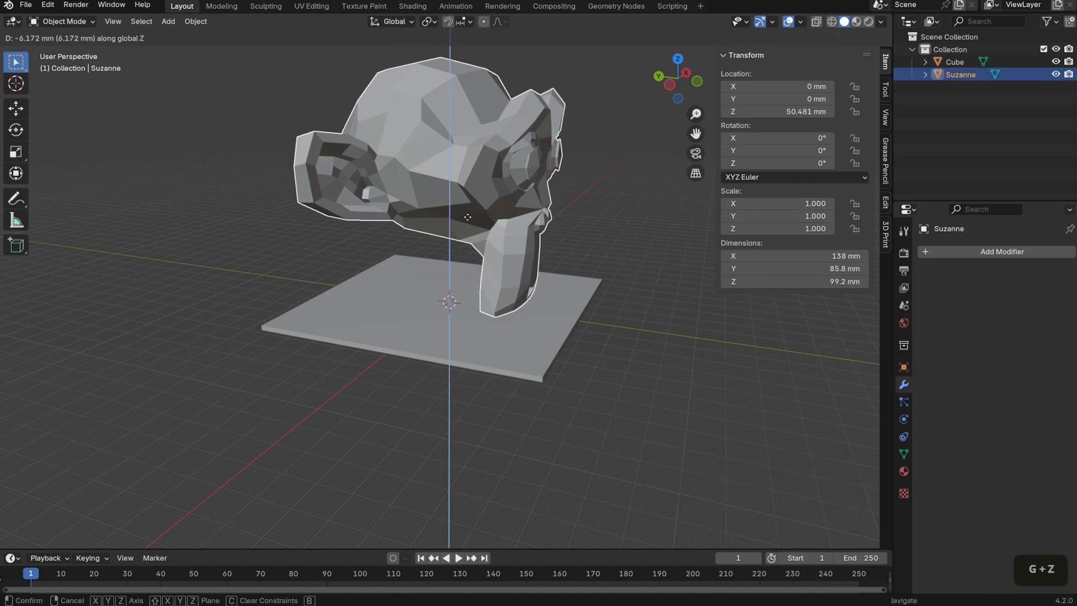
click(469, 224)
click(662, 378)
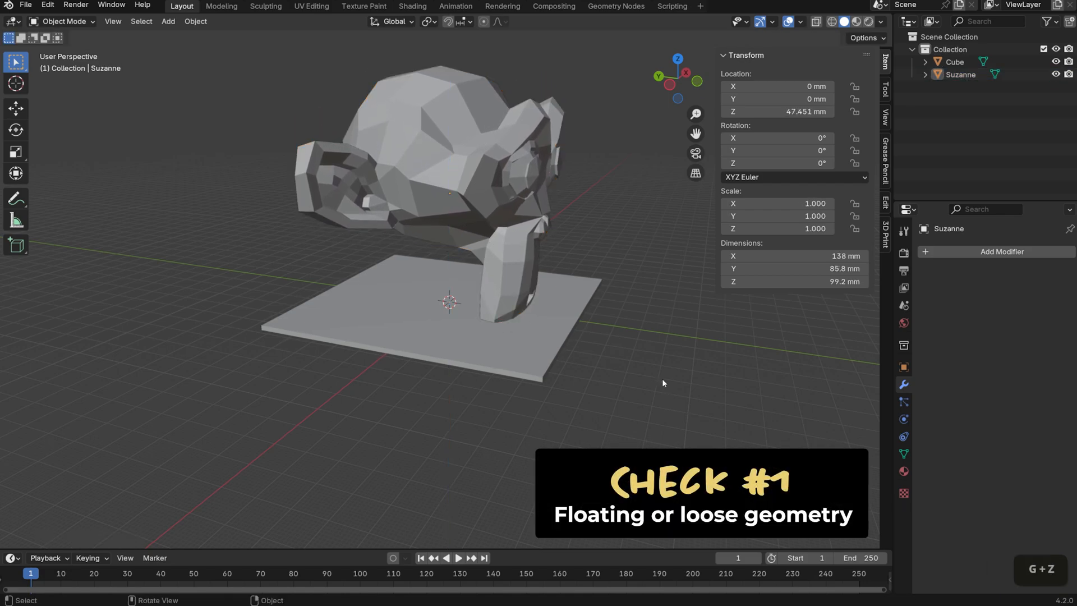
middle_drag(757, 348, 475, 257)
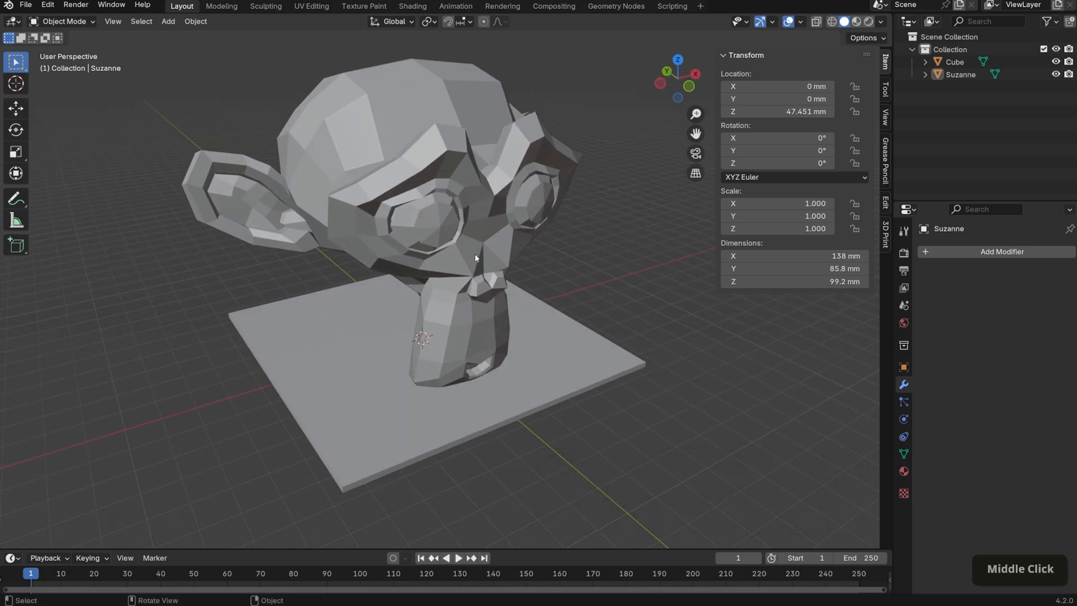
Merge all of the monkey head's vertices by distance
click(475, 255)
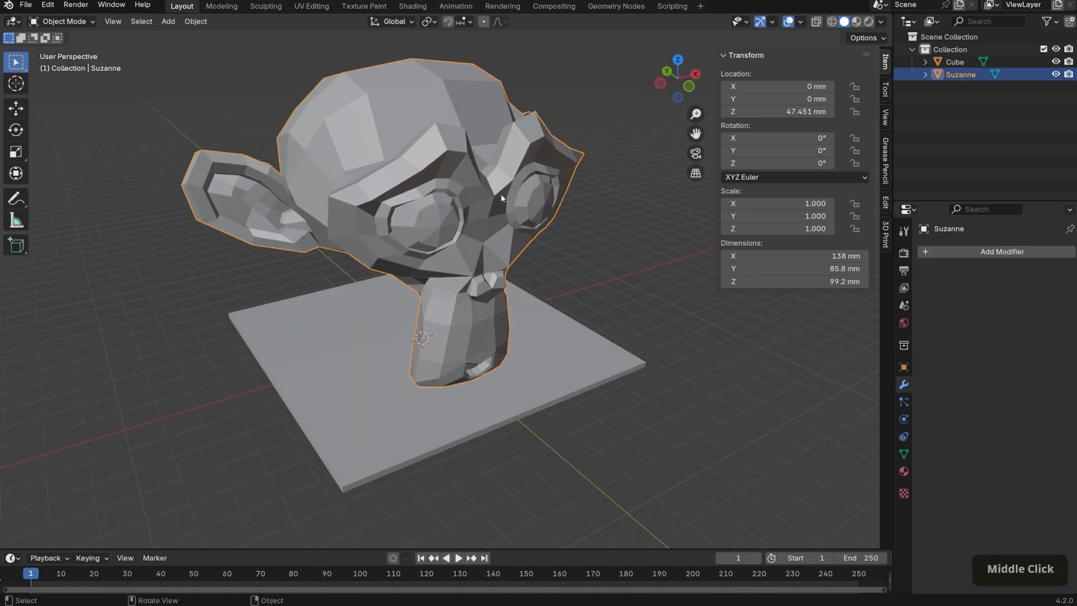
mouse_move(677, 299)
middle_down()
mouse_move(664, 314)
mouse_move(662, 291)
mouse_move(674, 289)
middle_up()
key(Tab)
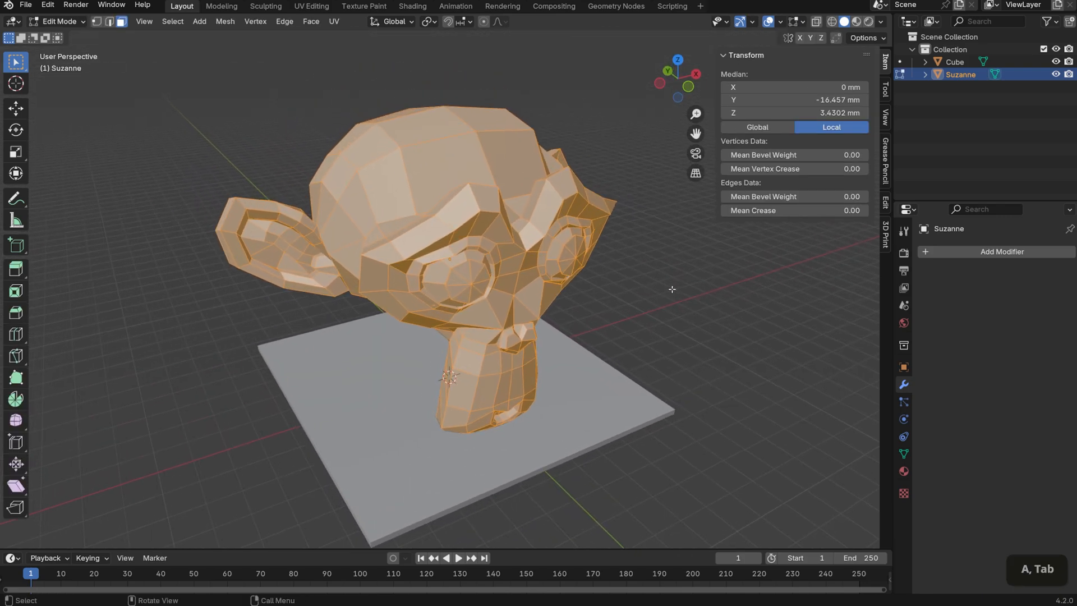
key(m)
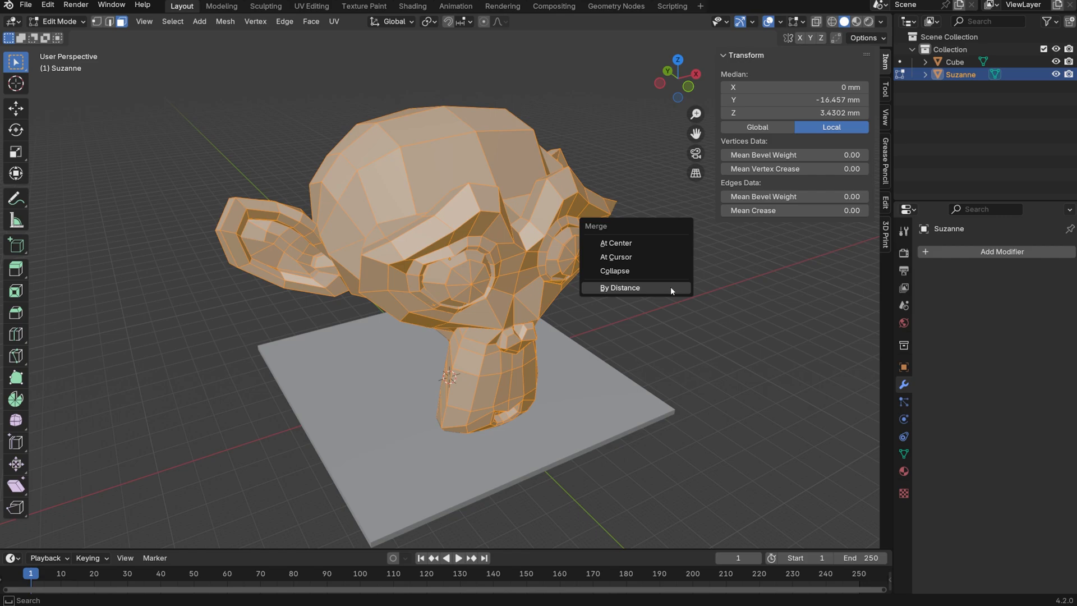
click(671, 287)
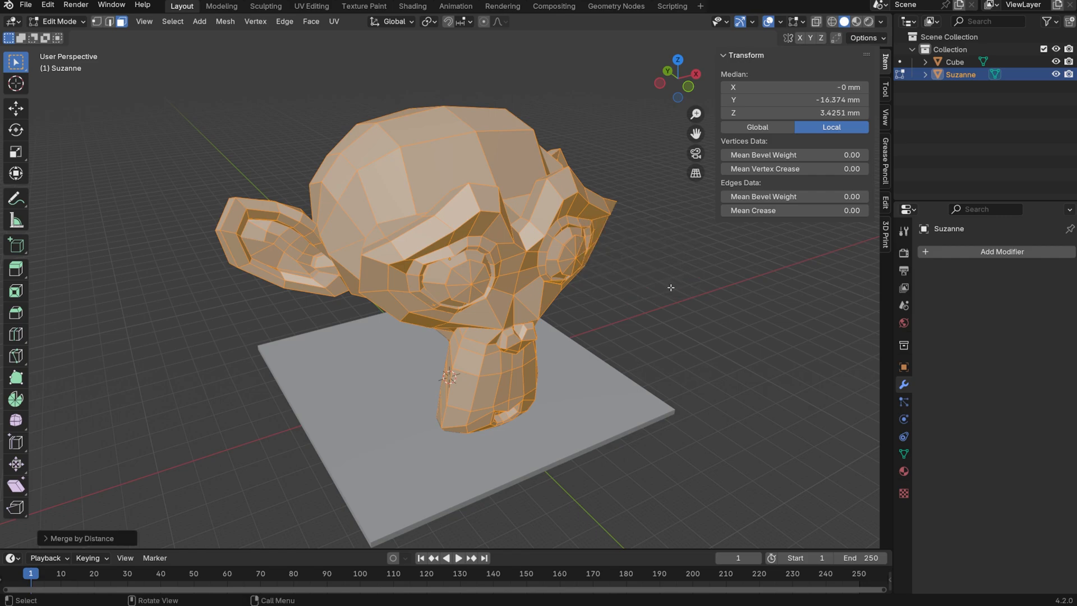
key(Tab)
Duplicate the monkey head along X, placing the overlapping copy at about 71 mm
shift+middle_drag(668, 342, 675, 372)
scroll(498, 360, up, 3)
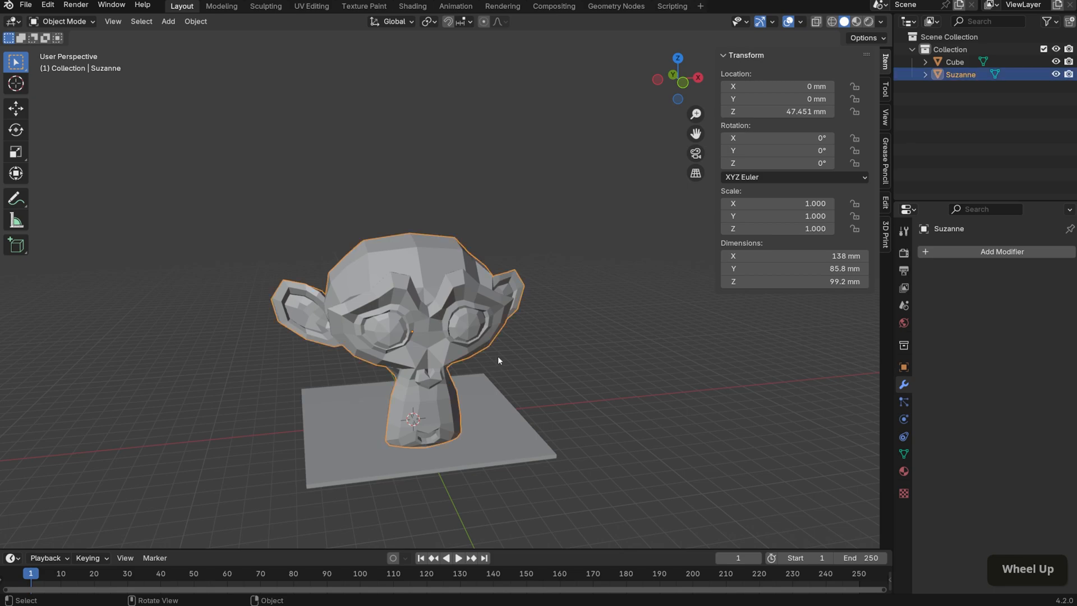
key(shift+d)
key(x)
click(655, 353)
Tilt the copied head to about -14.4° in Y and raise it to a Z location of about 61.5 mm
key(r)
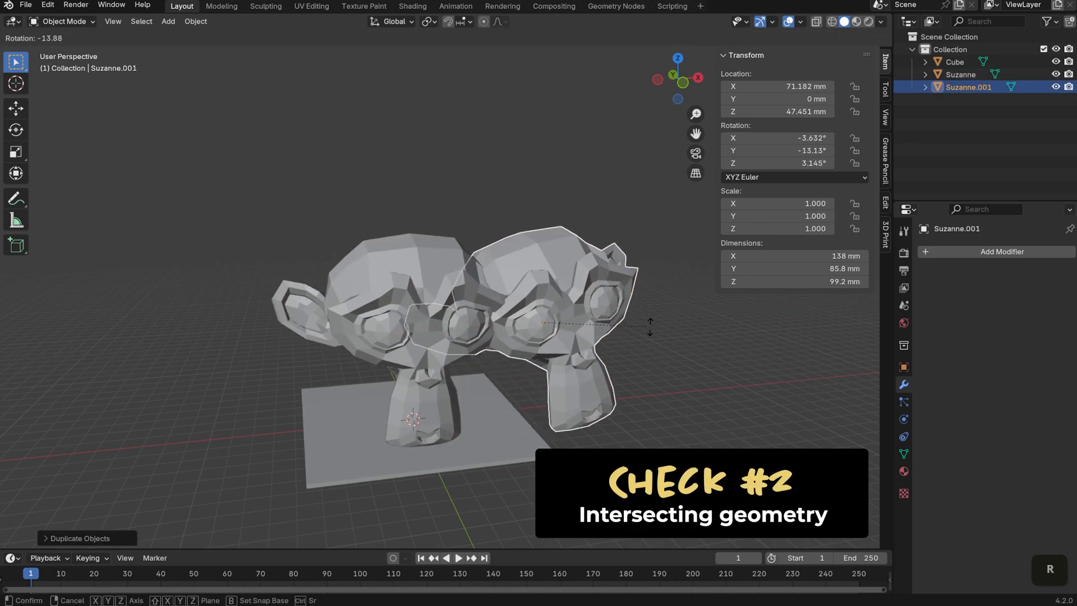
click(651, 324)
key(g)
key(z)
click(651, 298)
click(718, 369)
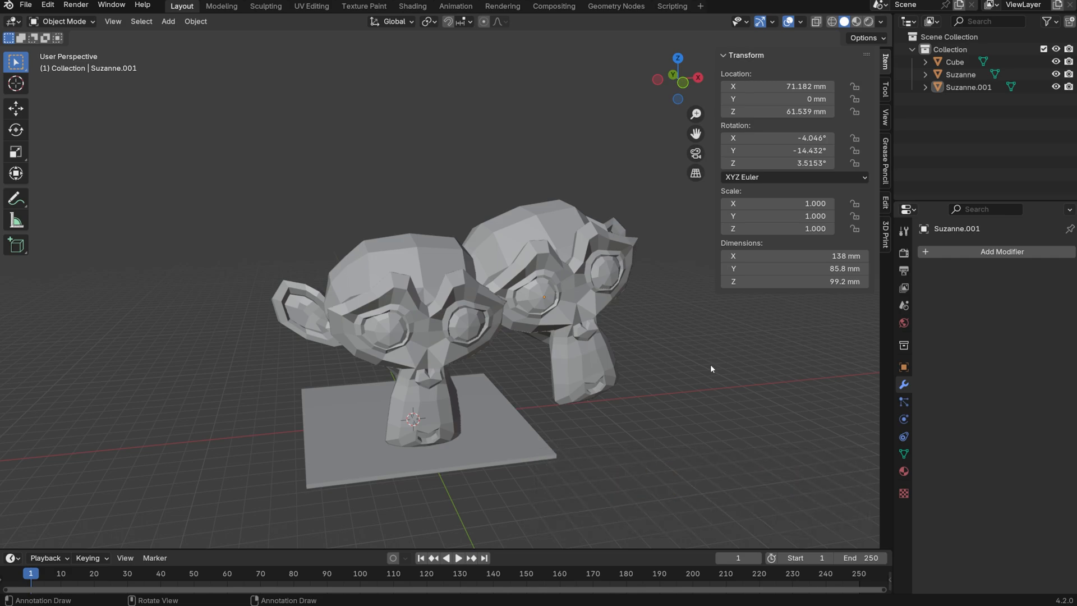
Join the original head with the tilted copy using a Boolean modifier set to Union, and apply the modifier
click(421, 361)
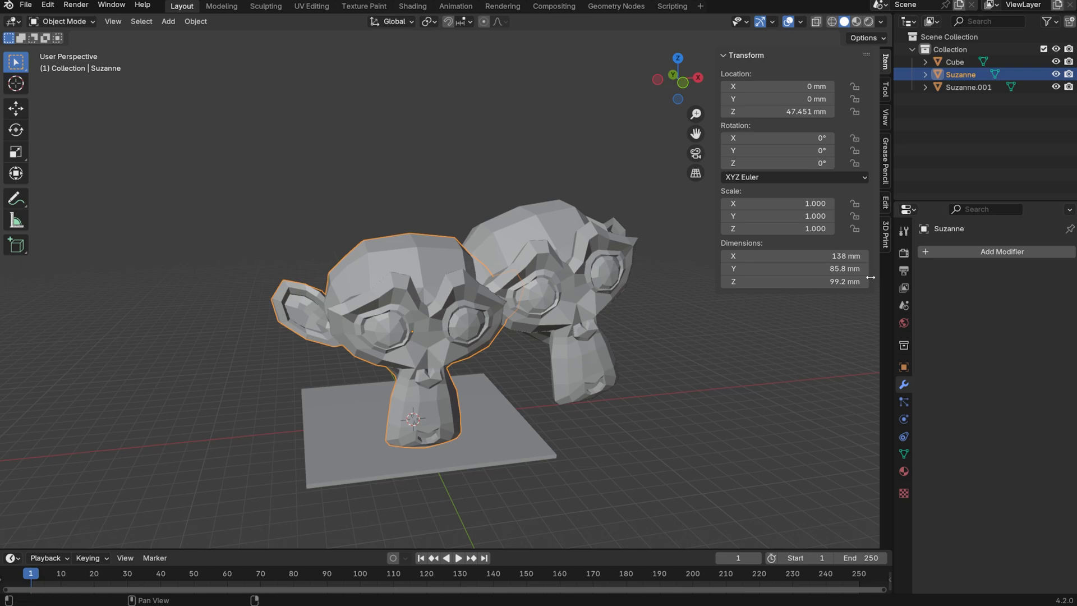
click(1026, 256)
text(b)
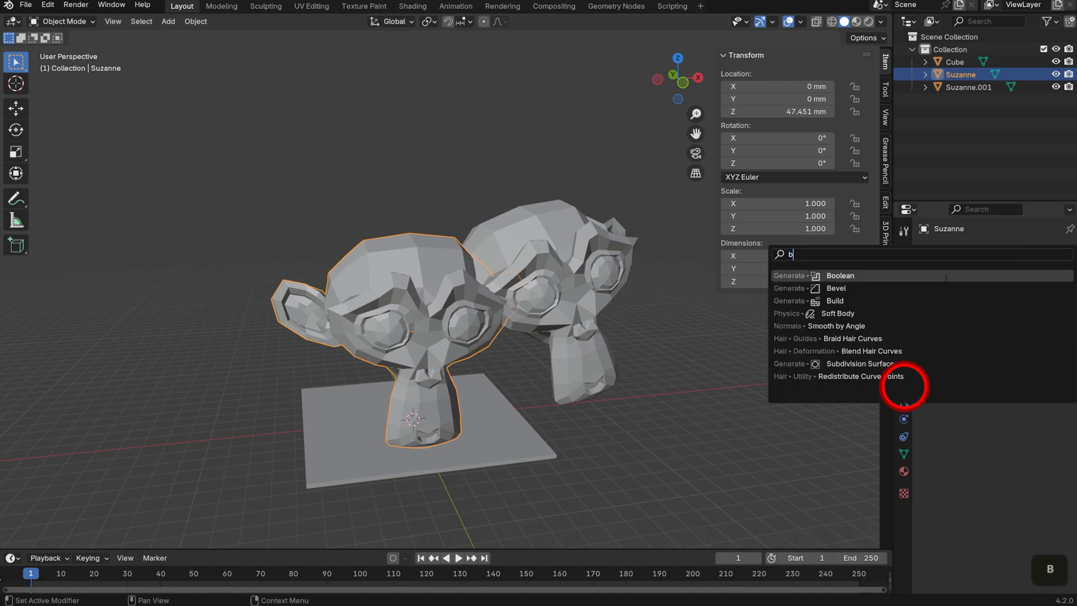
click(949, 275)
click(1051, 322)
click(561, 261)
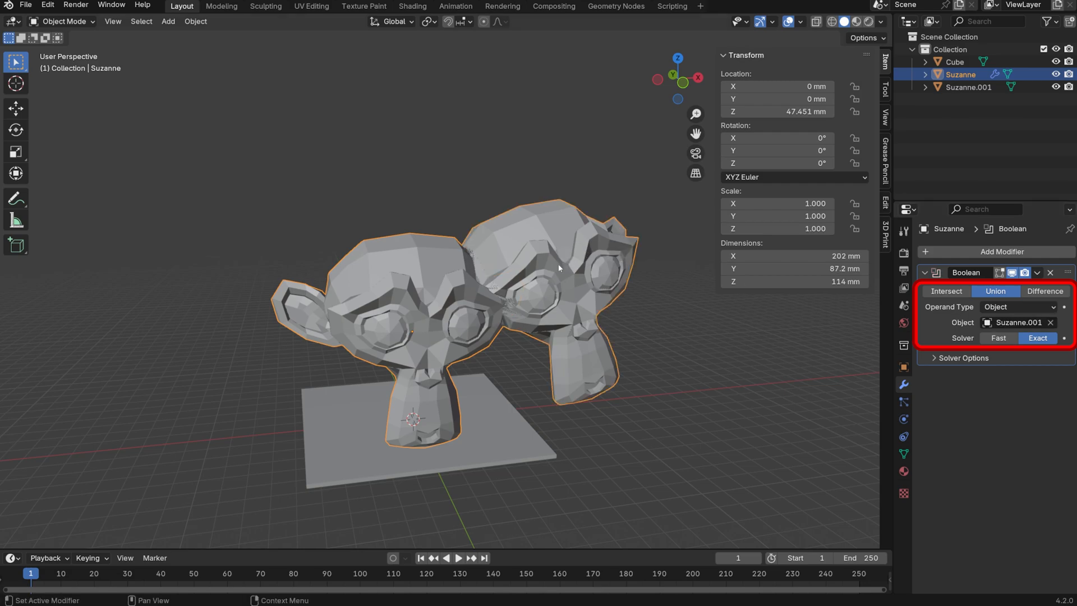
key(ctrl+a)
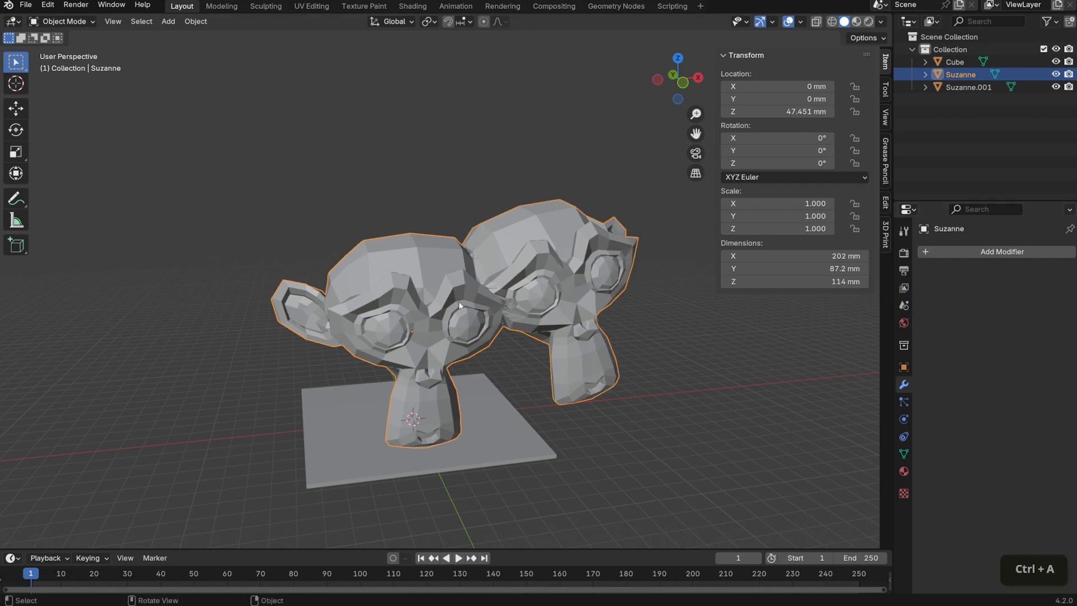
Raise the joined heads along Z to about 123.3 mm, clear of the leftover copy
key(g)
key(z)
click(477, 192)
Examine the joined heads' mesh with X-ray in Edit Mode for geometry left inside the intersection
shift+middle_drag(638, 237, 642, 312)
key(Tab)
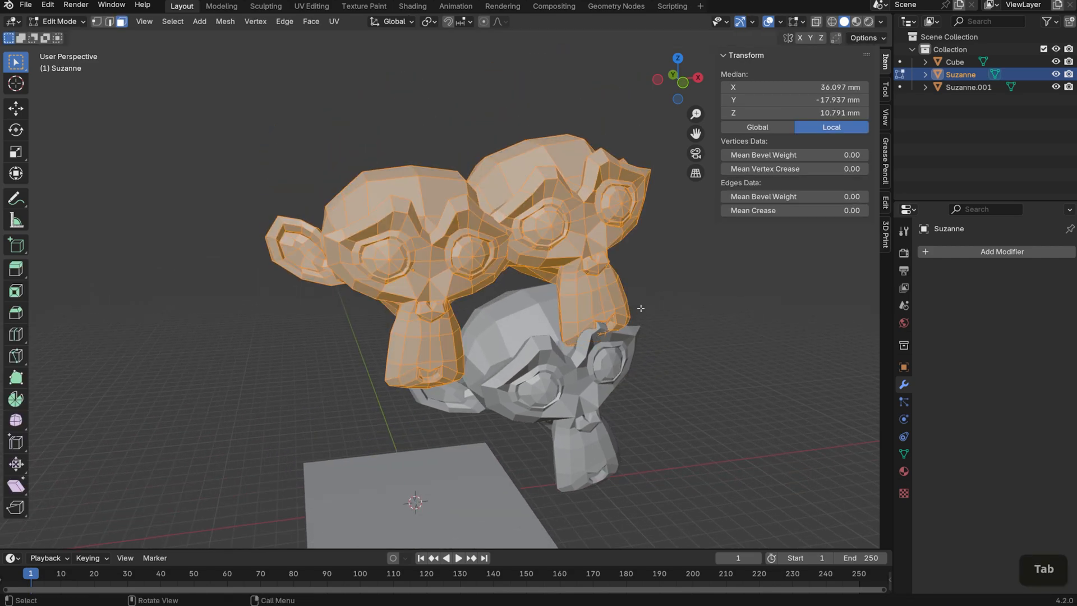
key(alt+z)
key(alt+a)
mouse_move(637, 326)
middle_down()
mouse_move(714, 348)
mouse_move(649, 315)
mouse_move(575, 401)
mouse_move(581, 389)
mouse_move(688, 354)
mouse_move(685, 392)
mouse_move(651, 432)
mouse_move(649, 402)
middle_up()
key(alt+z)
key(Tab)
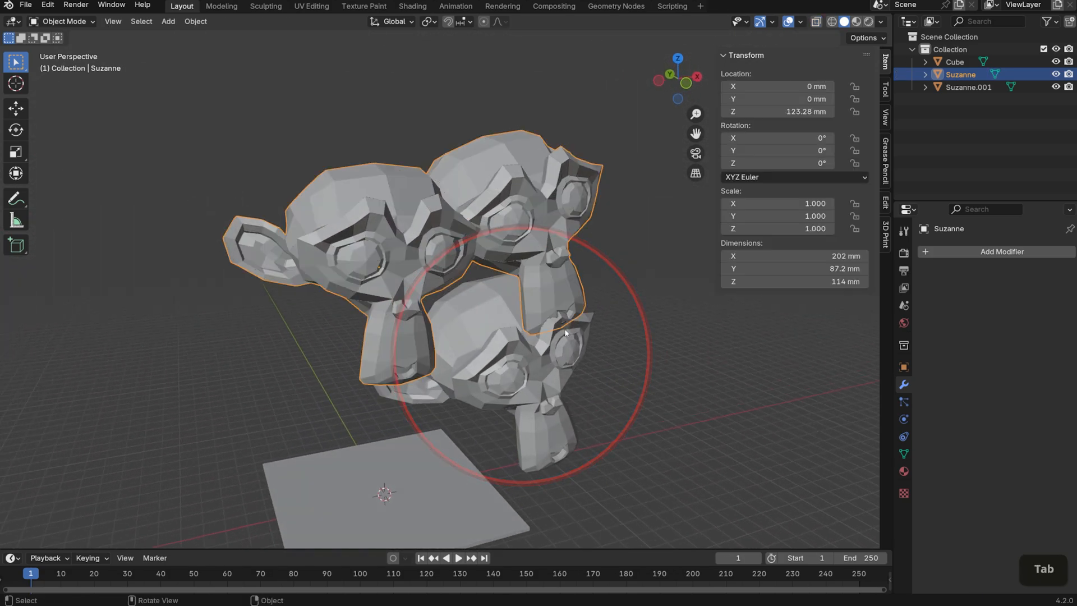
Delete the leftover tilted copy beneath the joined heads
click(541, 389)
key(x)
click(569, 383)
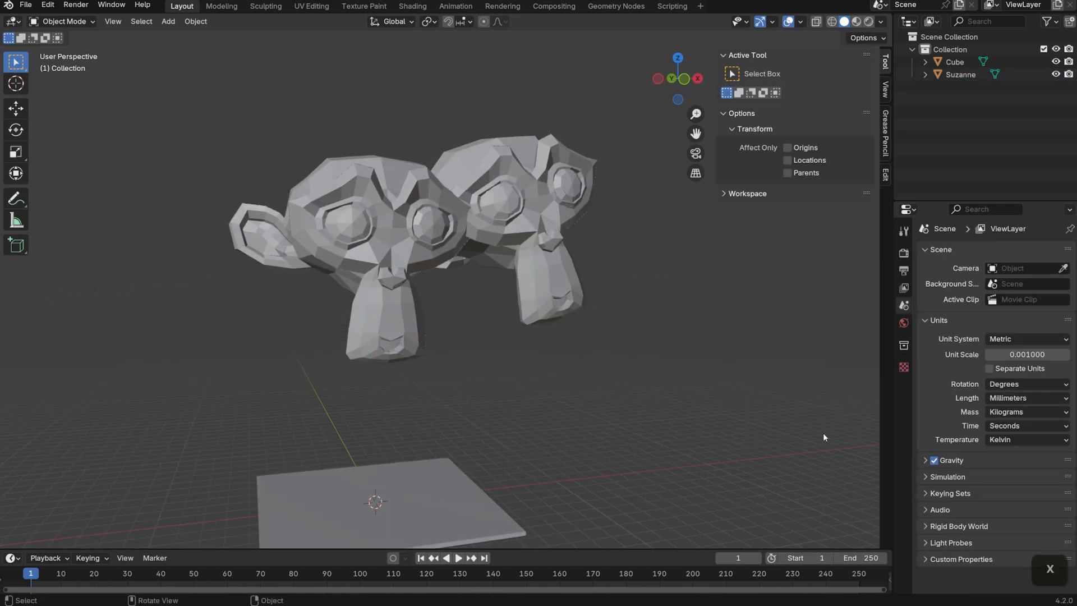
Adjust the single monkey head's height above the plate to a Z location of about 48.8 mm, checking its overhangs from the side
middle_drag(823, 432, 504, 312)
click(477, 303)
key(g)
key(z)
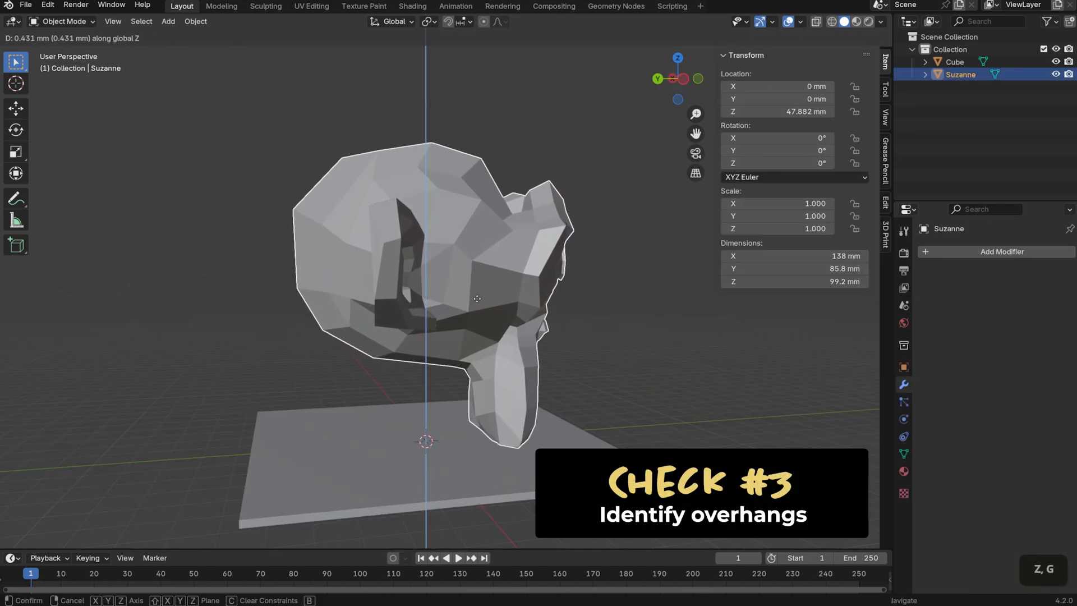
click(624, 383)
middle_drag(625, 382, 550, 382)
shift+middle_drag(550, 382, 685, 373)
click(615, 365)
key(g)
key(z)
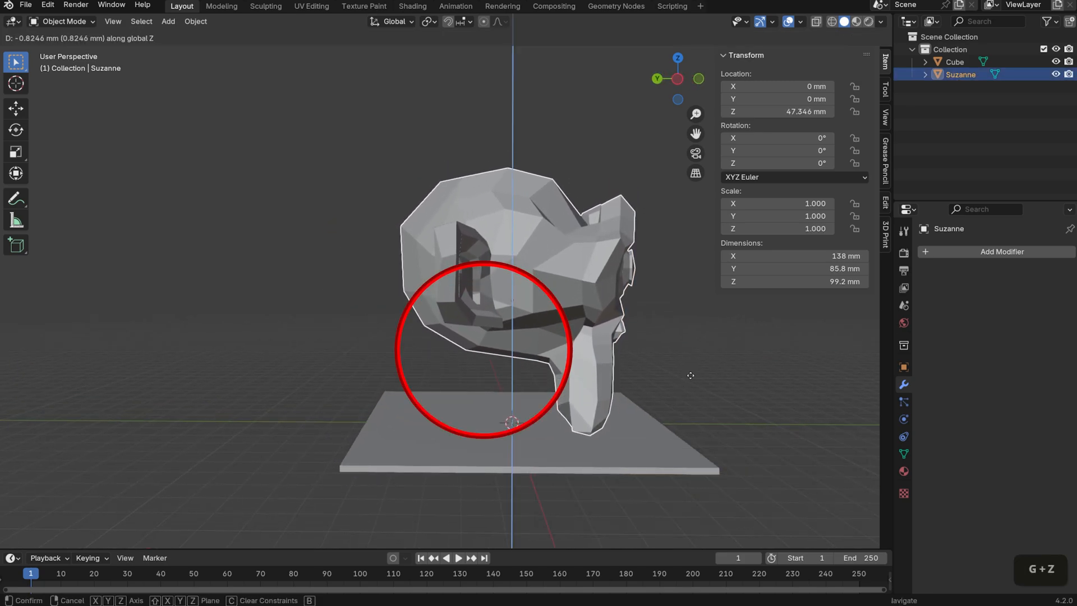
click(692, 375)
shift+middle_click(755, 426)
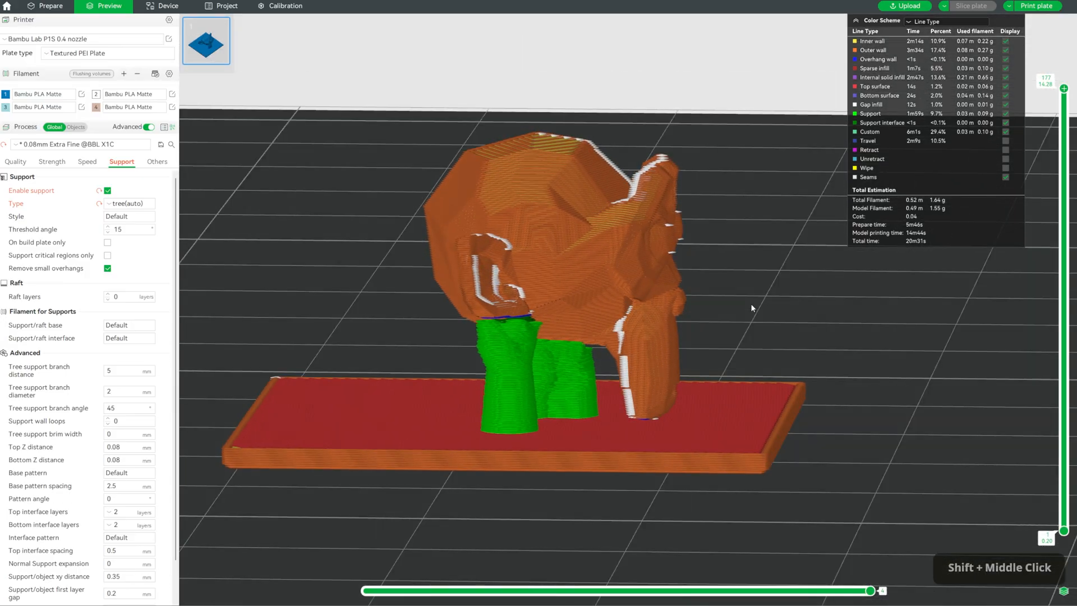
Switch to the slicer preview to examine the tree supports under the head's overhangs, and return to the Blender model
drag(752, 308, 622, 308)
middle_click(722, 409)
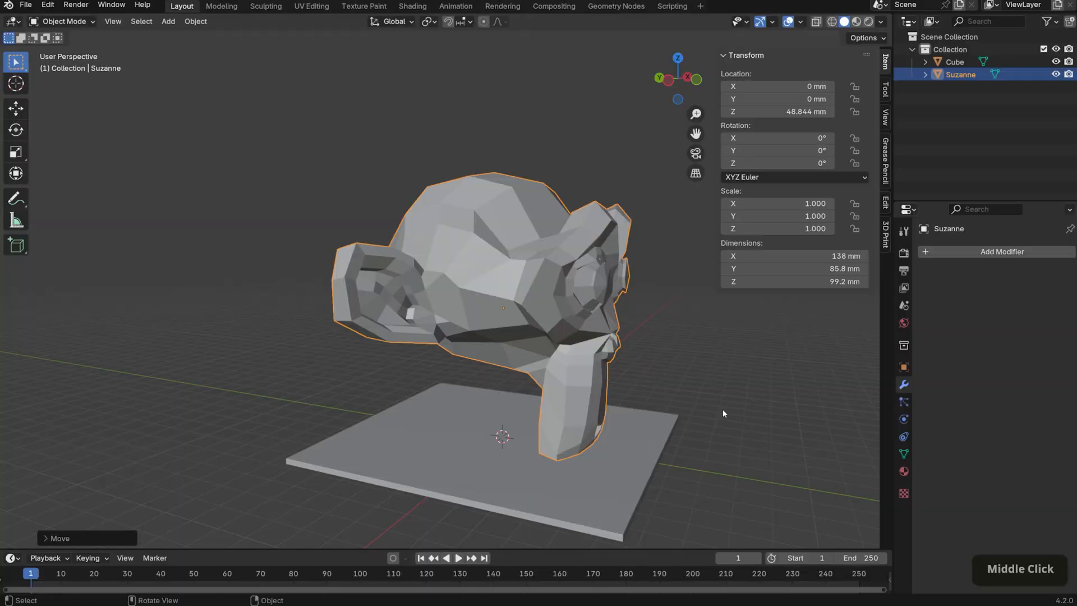
middle_drag(723, 413, 674, 375)
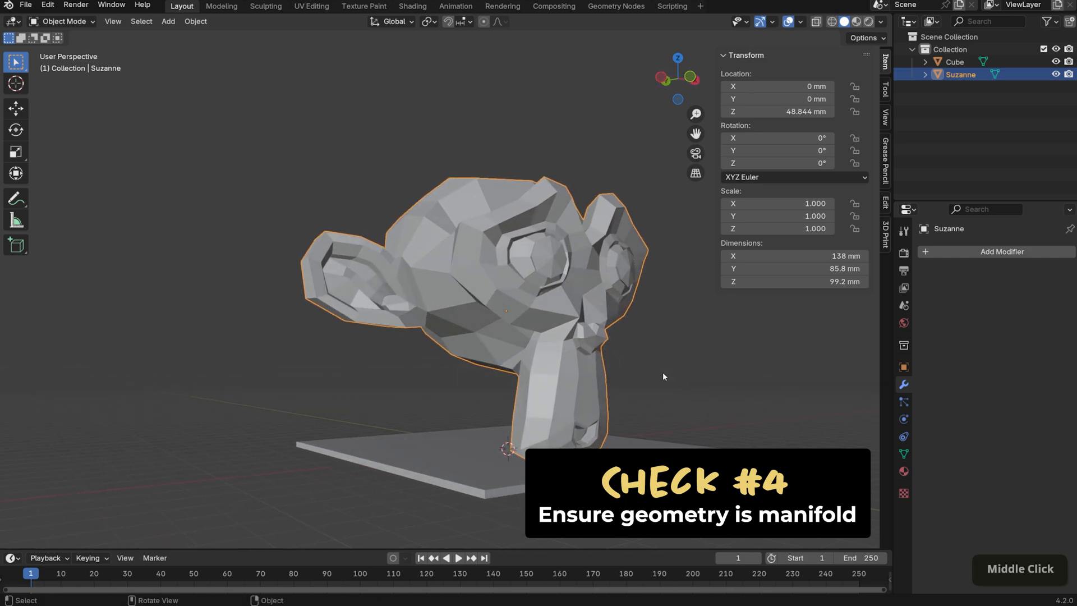
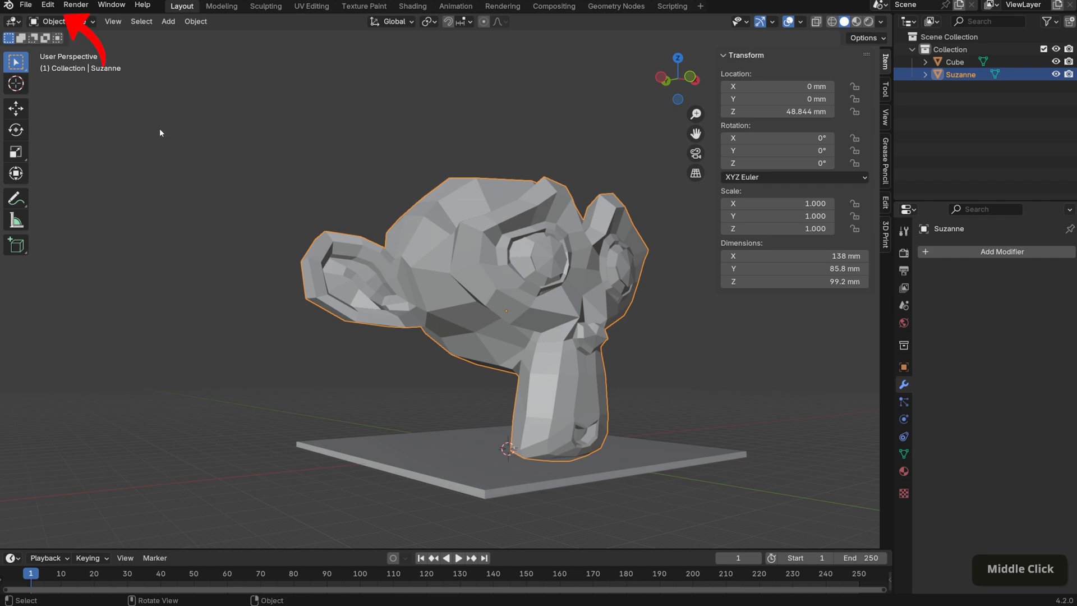
Search Blender's extensions for "3d" to locate the 3D Print Toolbox
click(57, 9)
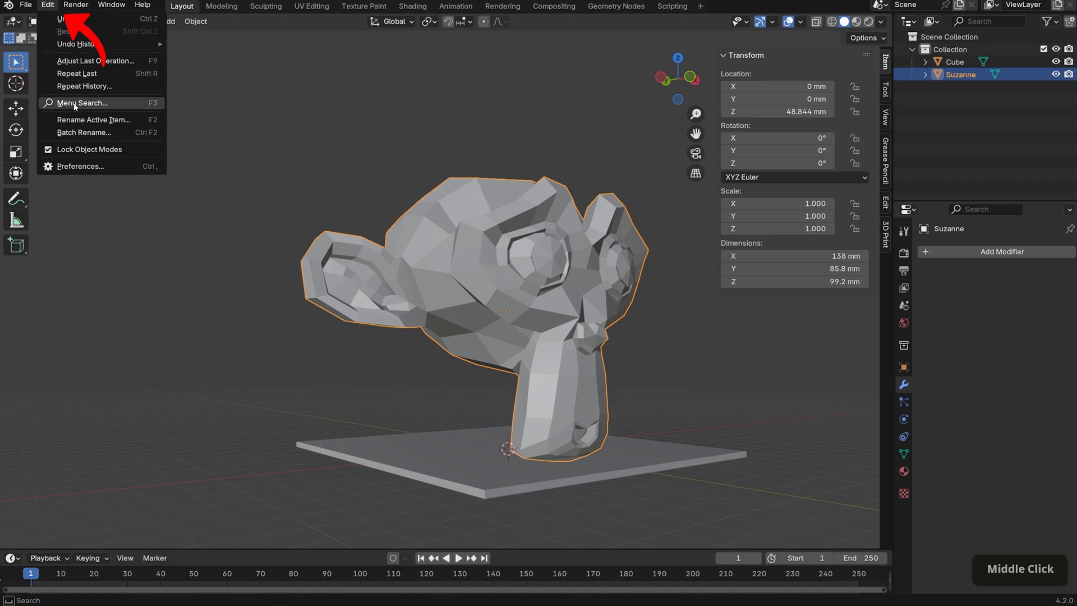
click(74, 167)
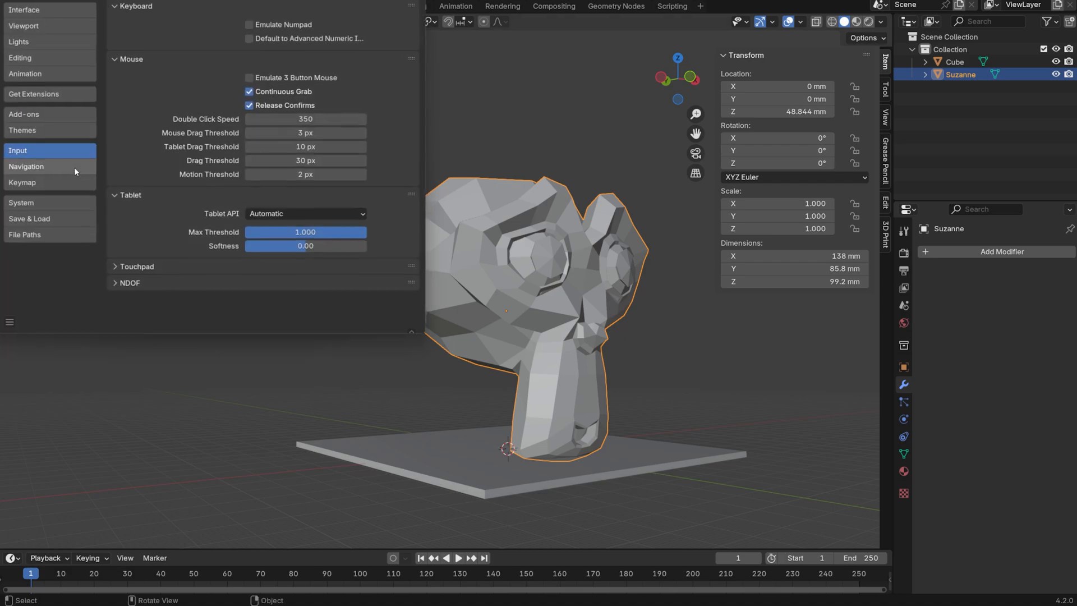
click(55, 95)
click(179, 8)
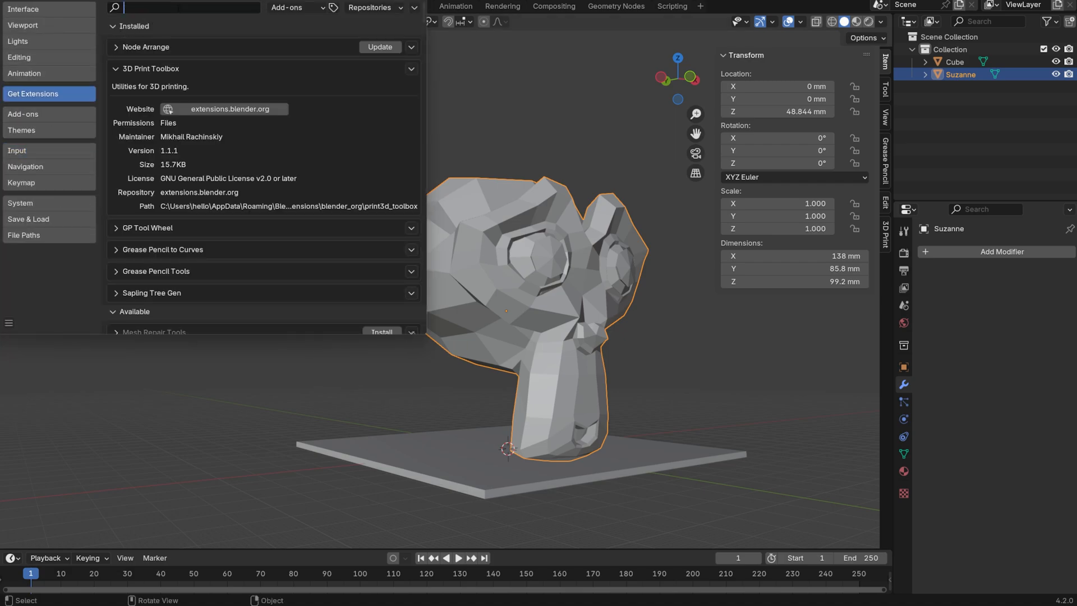
text(3d)
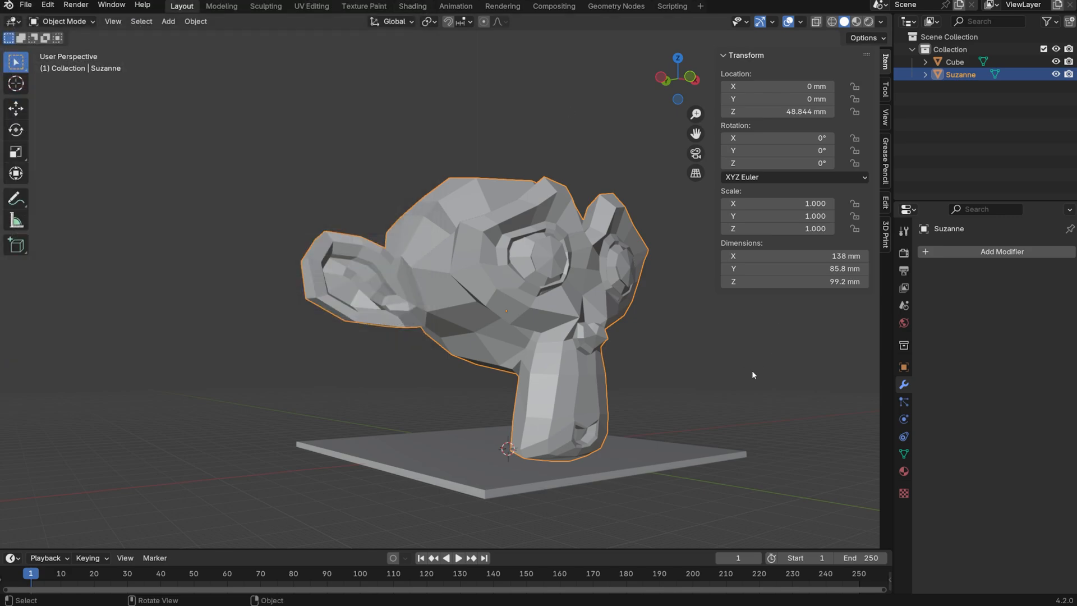
Run all of the 3D Print Toolbox checks on the monkey head
shift+middle_drag(752, 371, 705, 363)
key(n)
key(n)
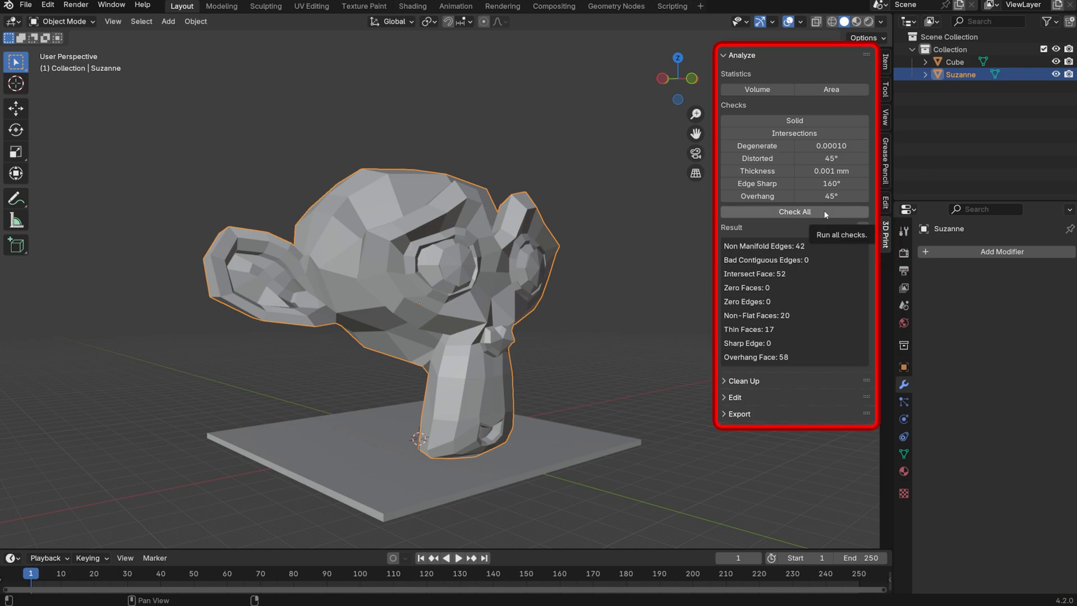
click(824, 212)
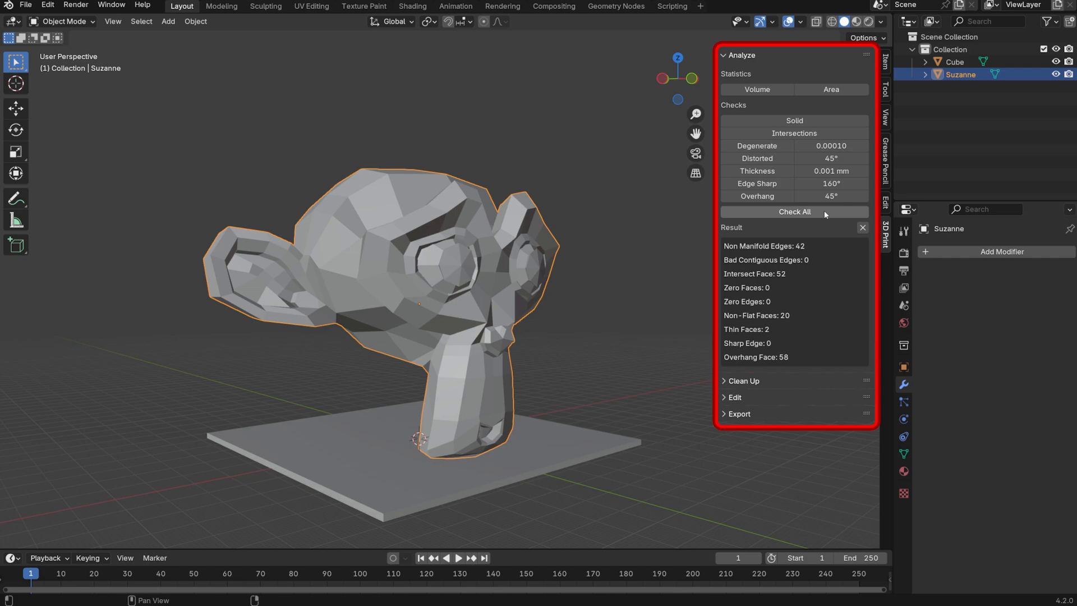
Try the Make Manifold clean-up on the monkey head with a repeat of all print checks, and undo the clean-up
click(733, 382)
click(766, 415)
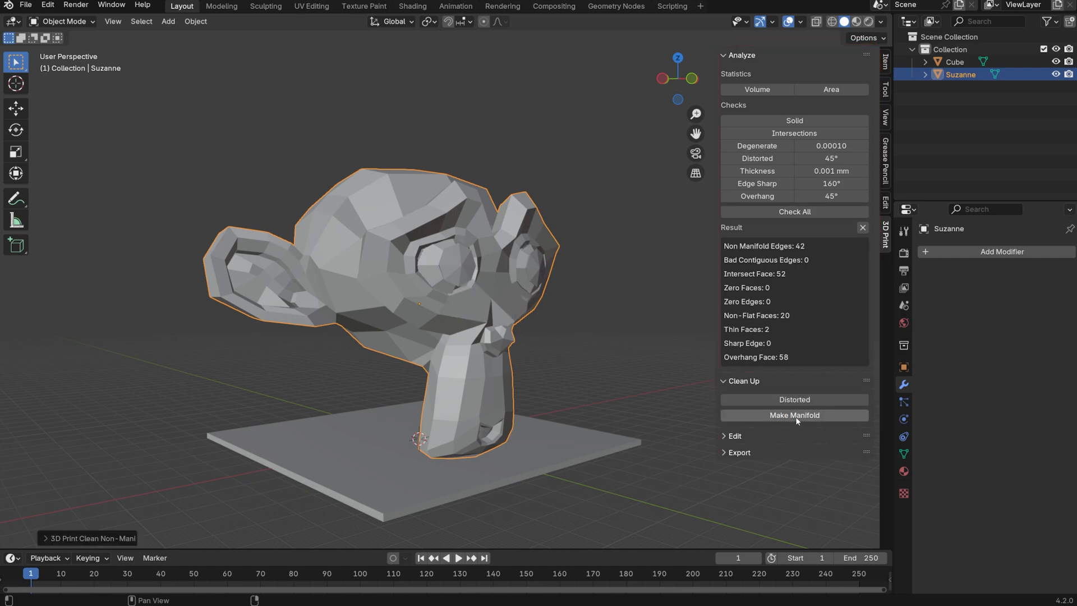
middle_drag(587, 380, 559, 386)
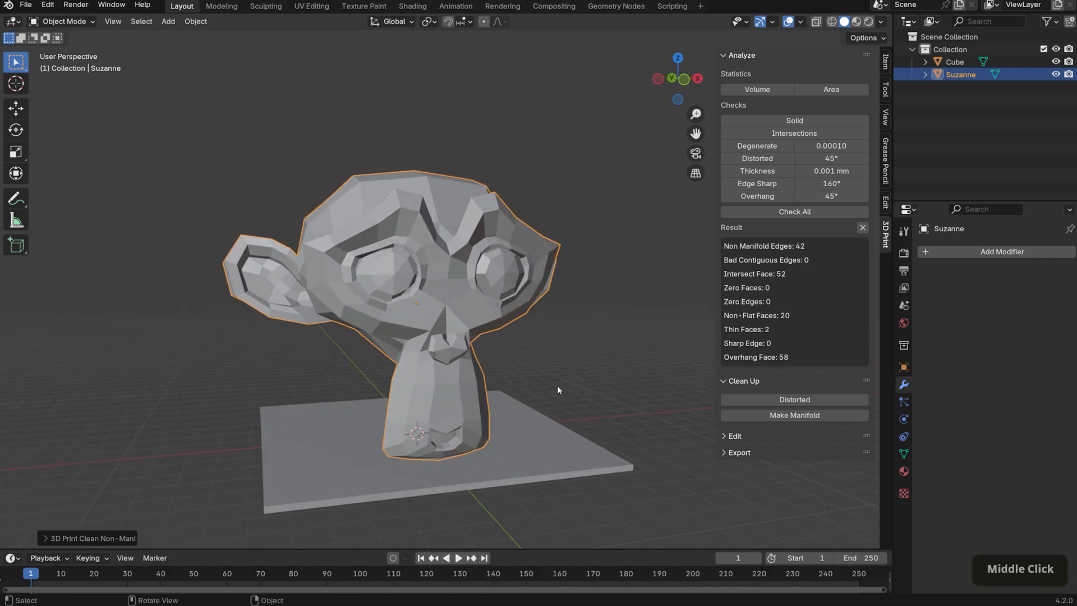
click(838, 210)
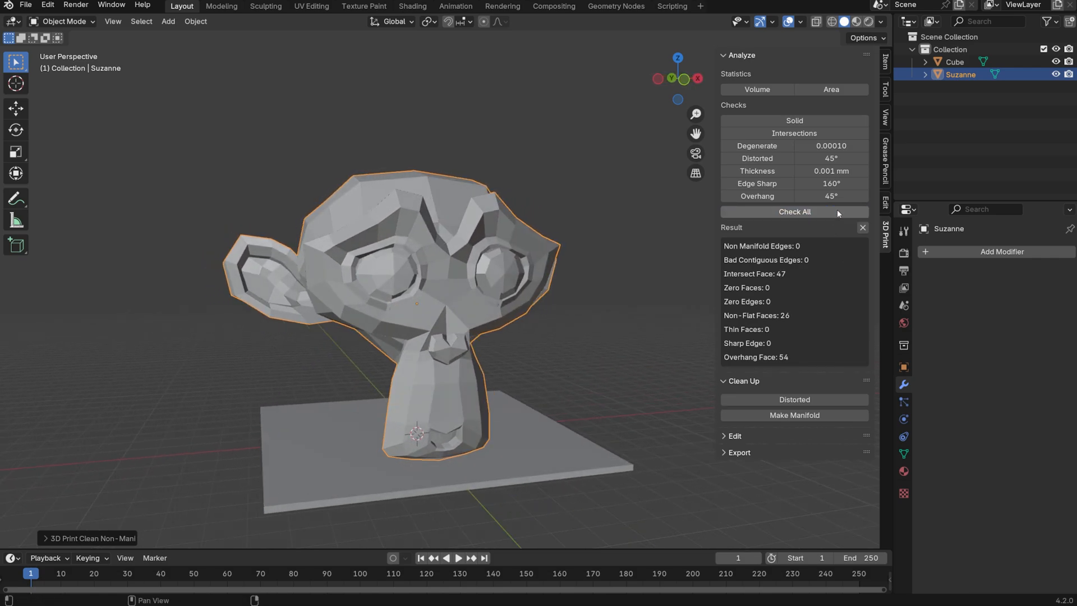
key(ctrl+z)
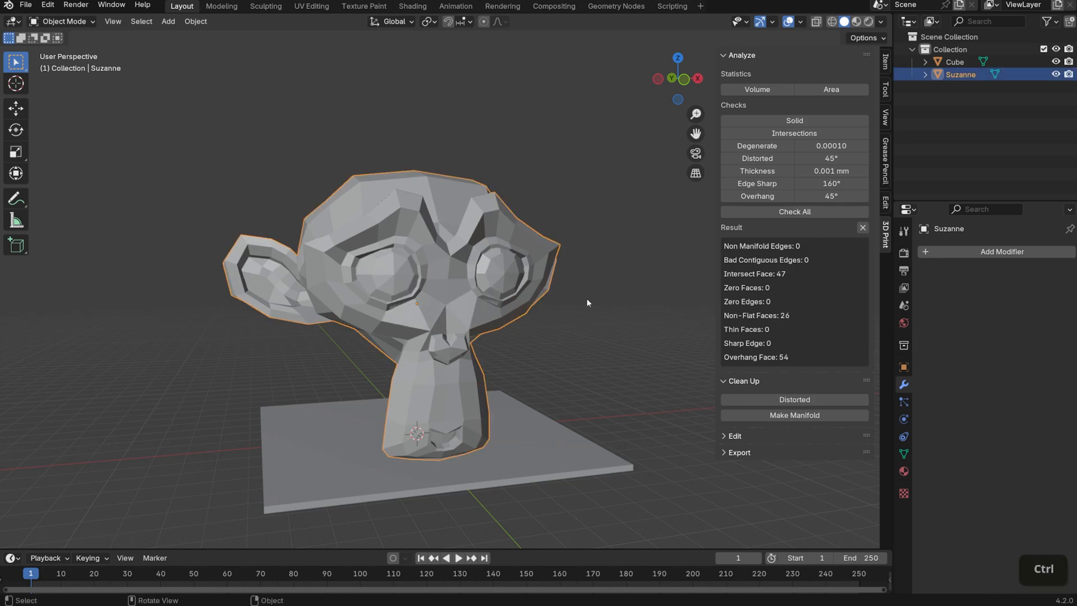
Turn on the Face Orientation overlay to check the direction of the monkey head's normals
mouse_move(558, 384)
shift+middle_down()
mouse_move(550, 361)
mouse_move(565, 372)
shift+middle_up()
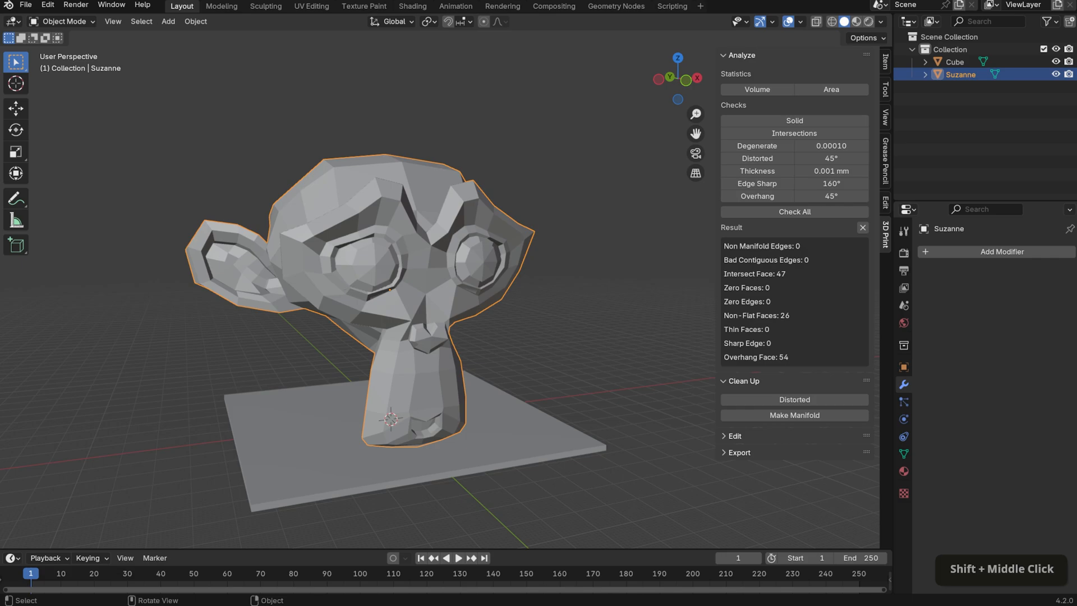
scroll(393, 303, down, 1)
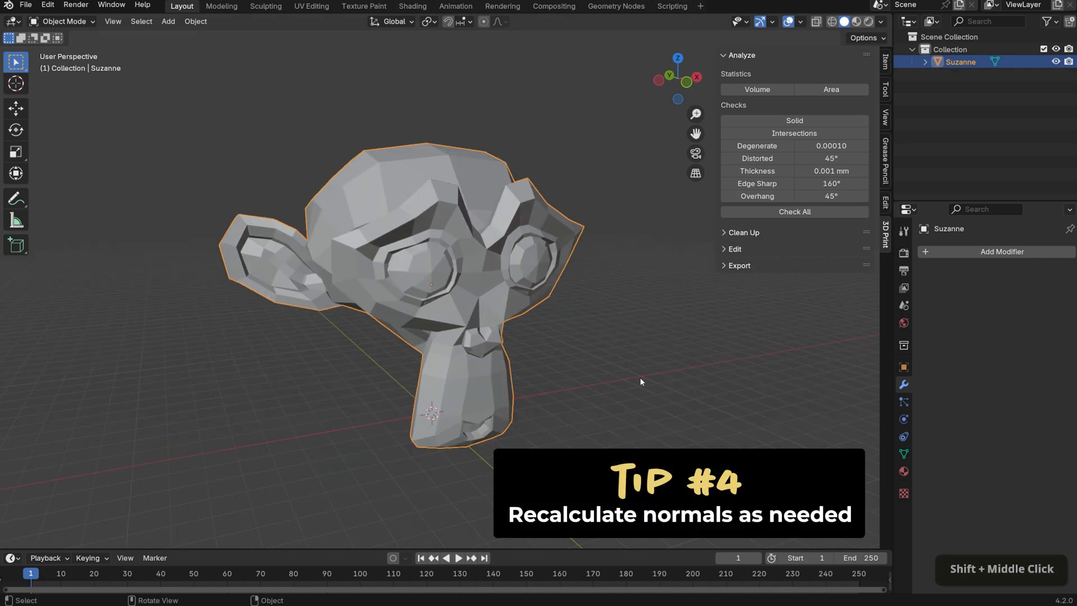
scroll(641, 381, down, 3)
scroll(641, 381, up, 2)
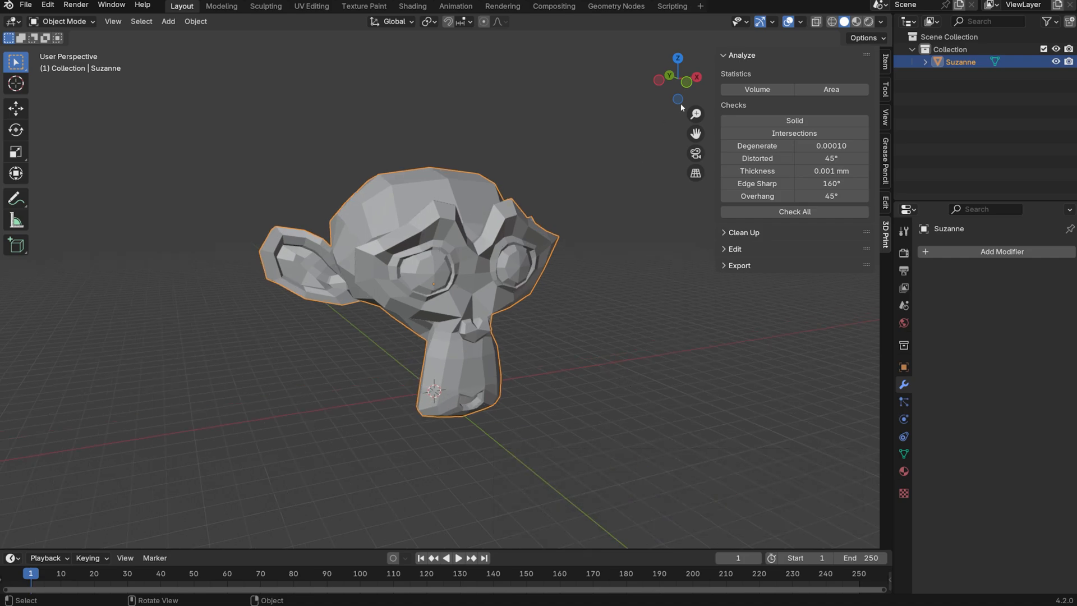
click(799, 22)
click(738, 248)
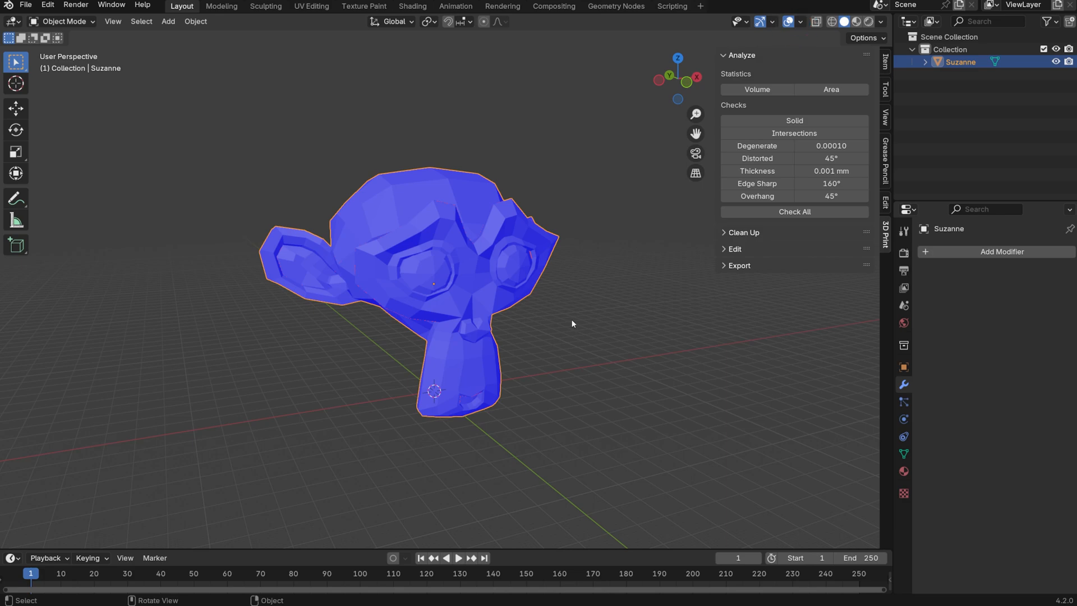
Recalculate the monkey head's normals to face outside, and turn off the Face Orientation overlay
key(Tab)
key(shift+n)
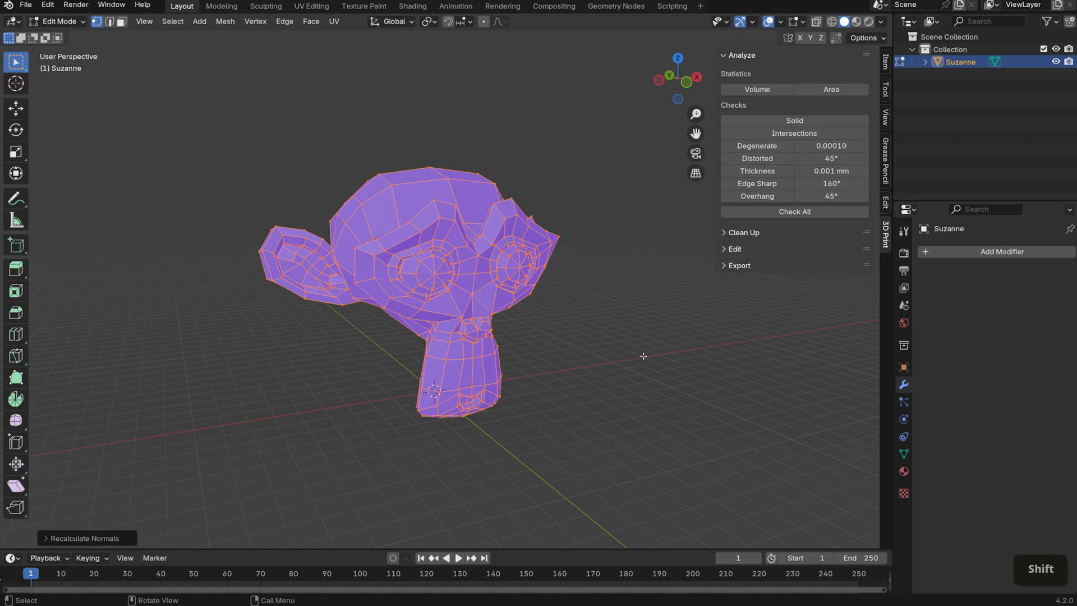
key(Tab)
click(801, 21)
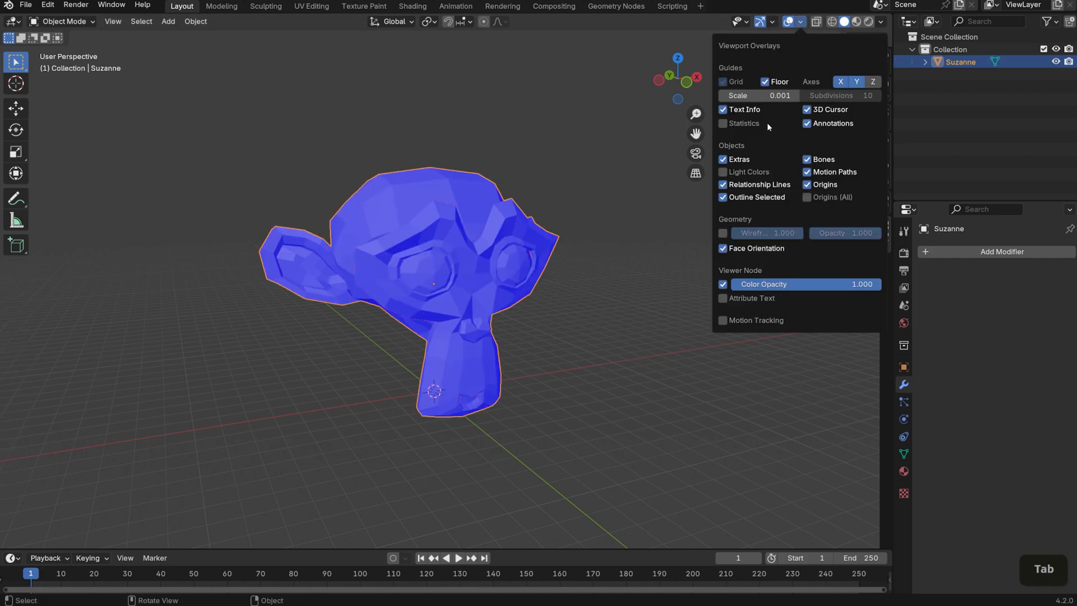
click(723, 248)
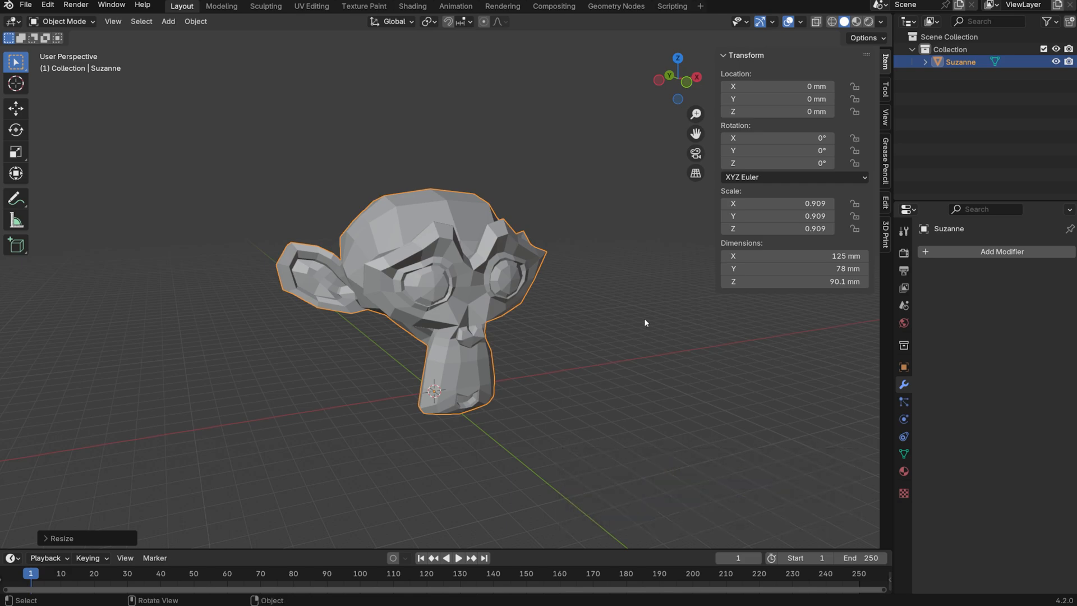
Apply all transforms to the resized monkey head
key(ctrl+a)
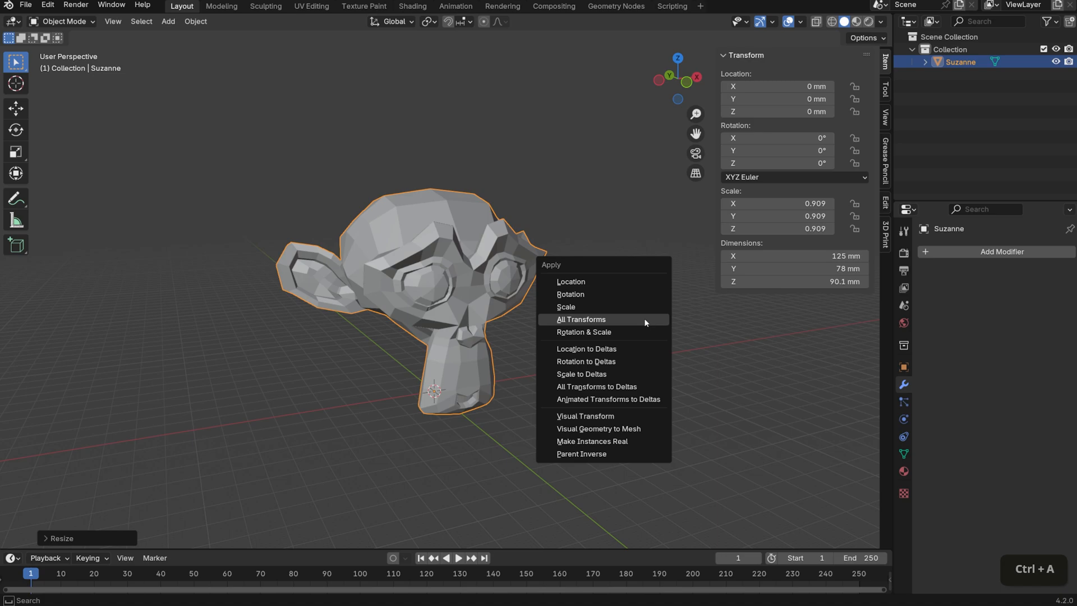
click(645, 320)
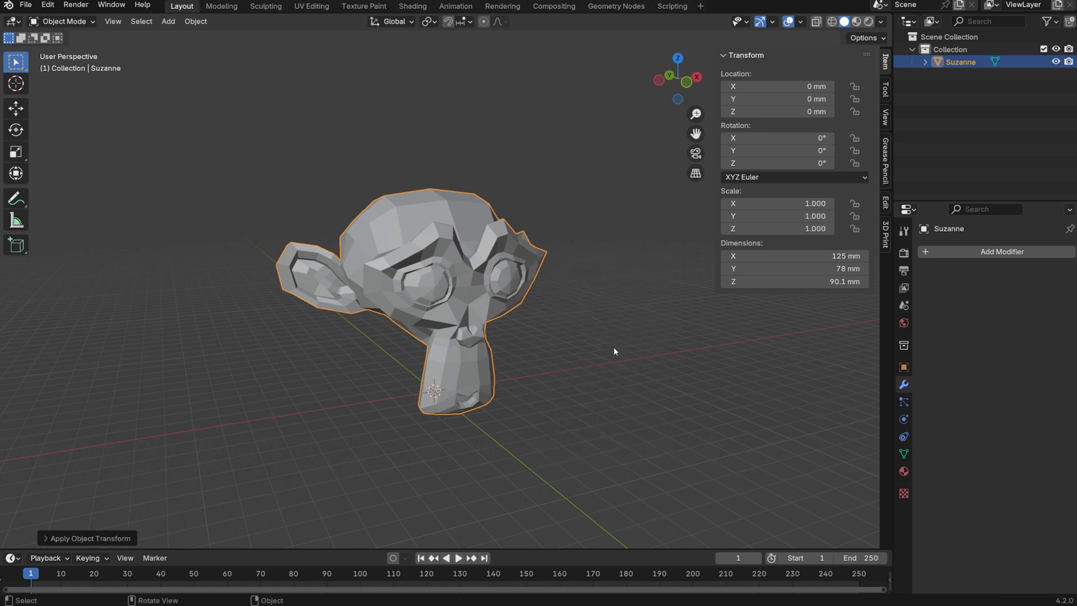
shift+middle_drag(614, 348, 601, 365)
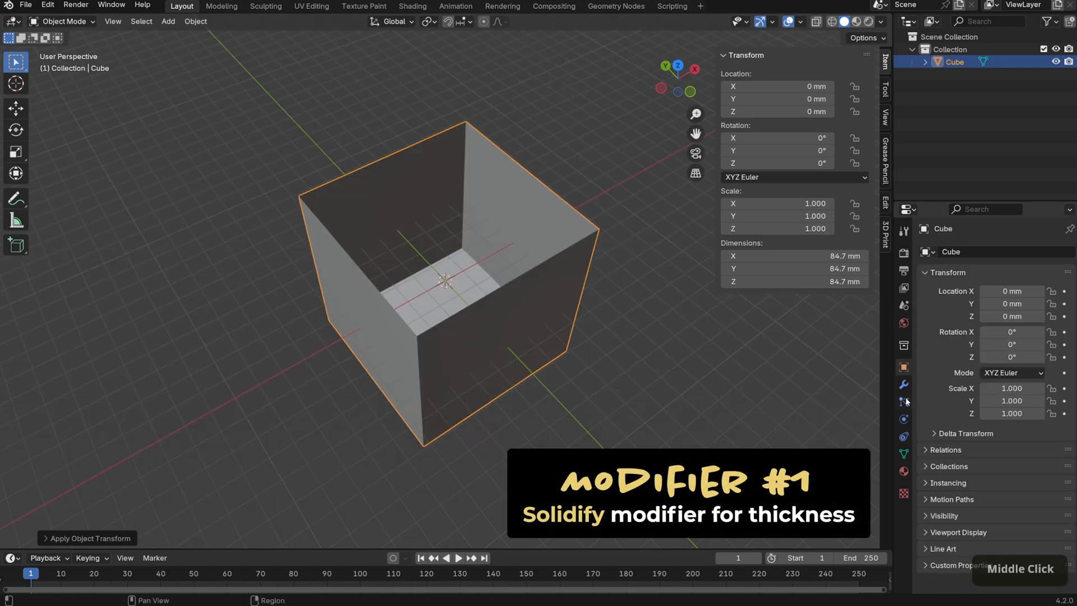
Add a Solidify modifier to the open-topped cube with a thickness of 2 mm
click(903, 385)
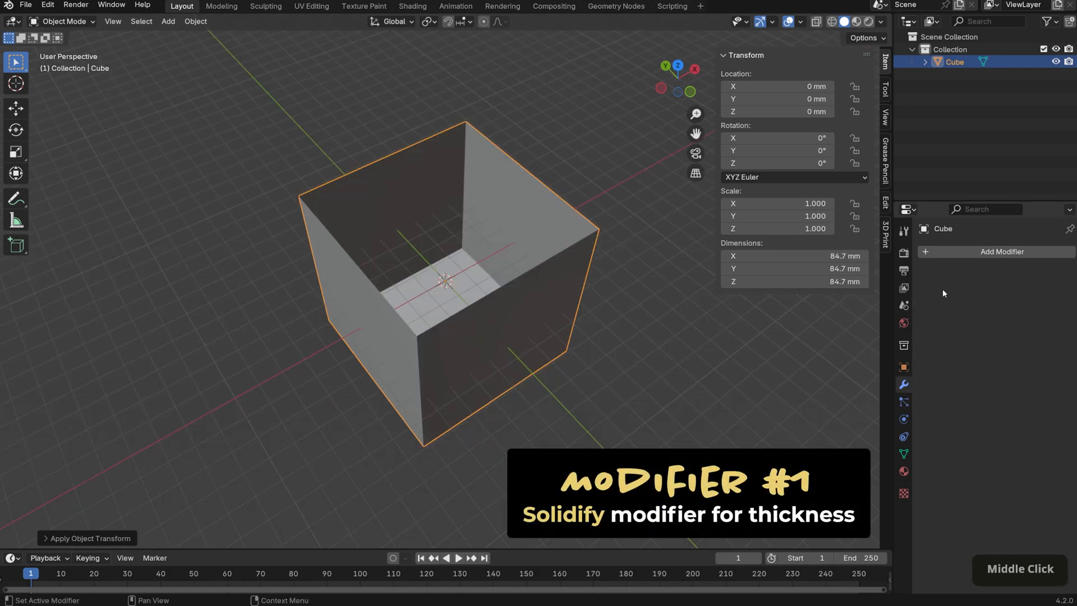
click(975, 250)
key(Return)
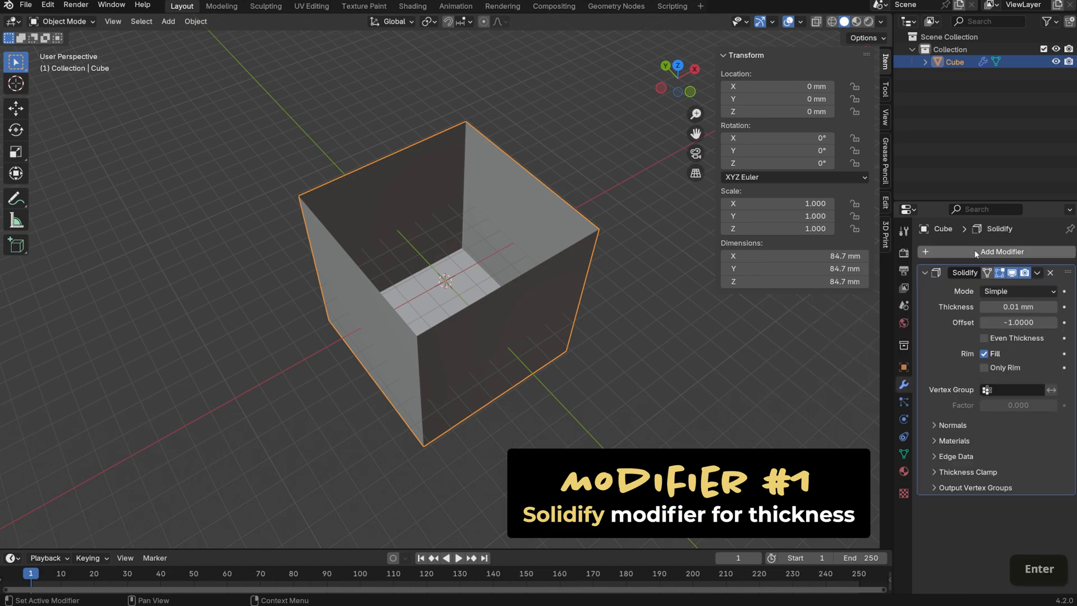
double_click(1017, 307)
text(2)
key(Return)
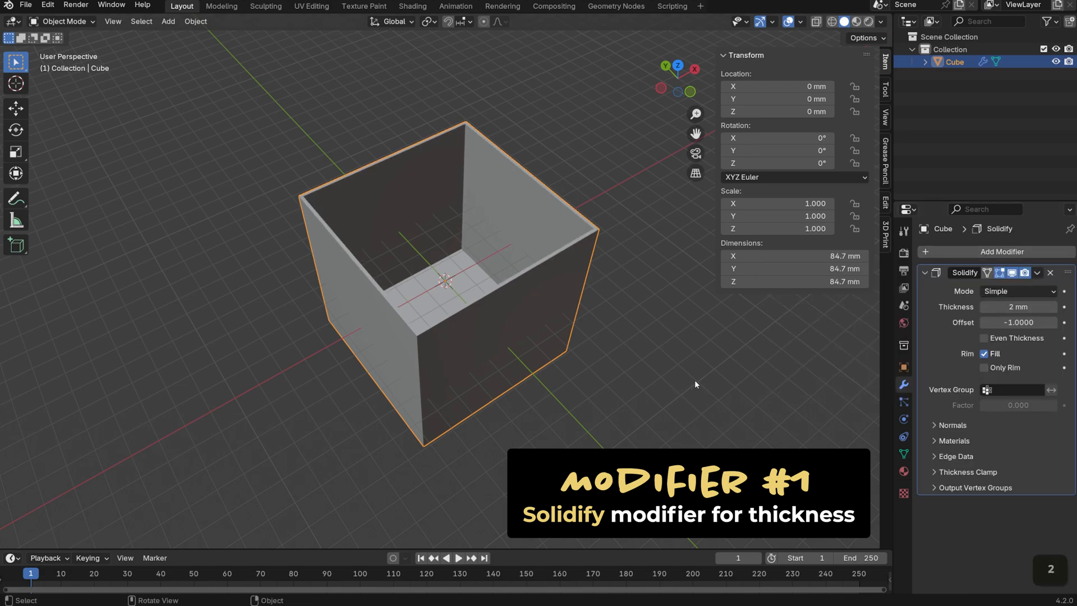
middle_drag(695, 379, 654, 417)
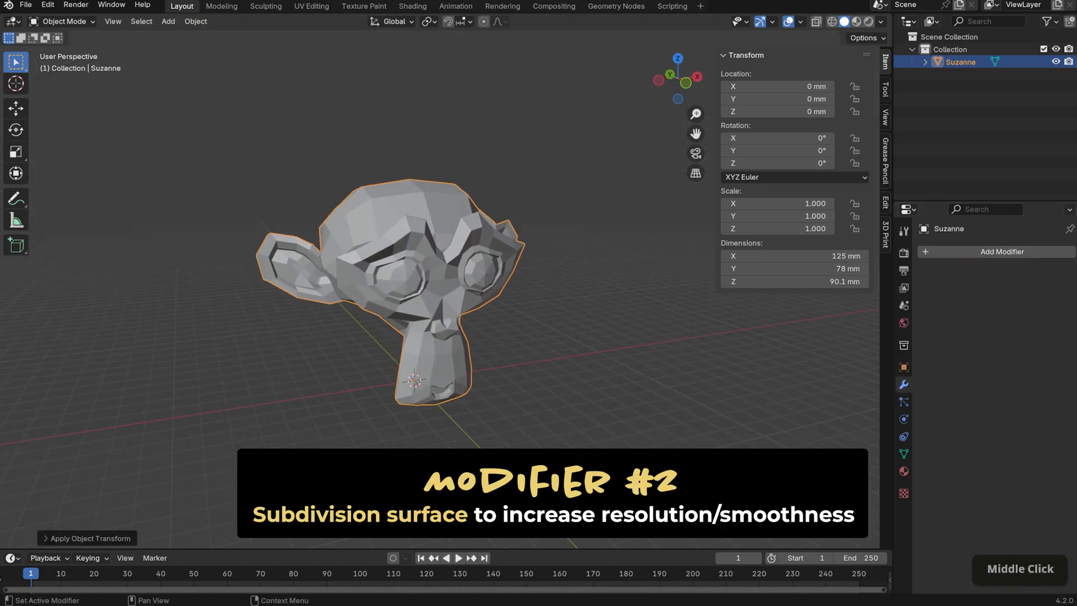
Add a Subdivision Surface modifier to the monkey head and set its subdivision level to 3
click(1045, 250)
text(s)
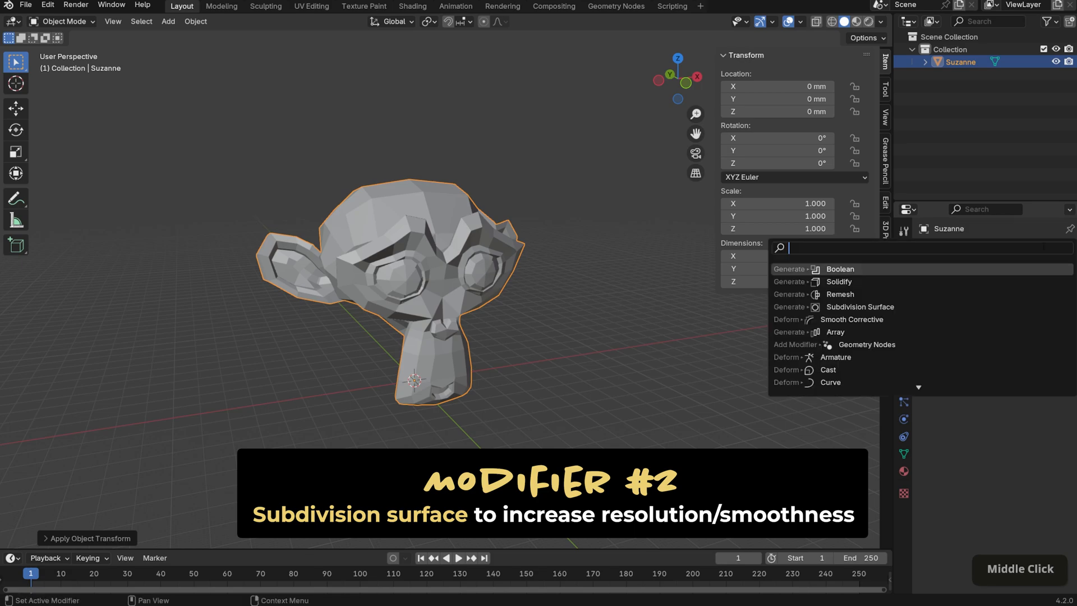
key(Return)
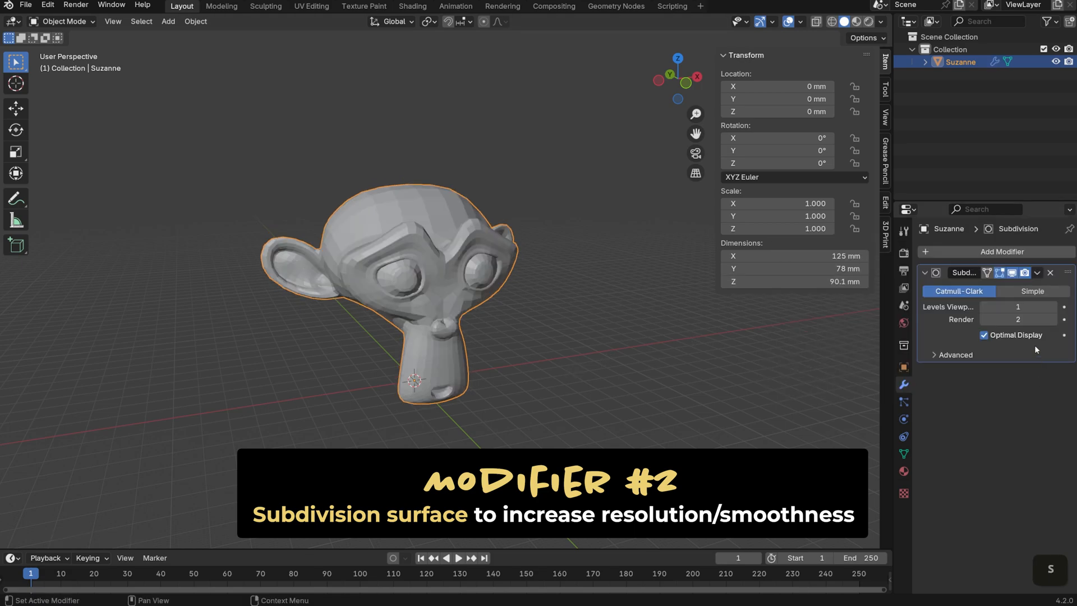
key(ctrl+3)
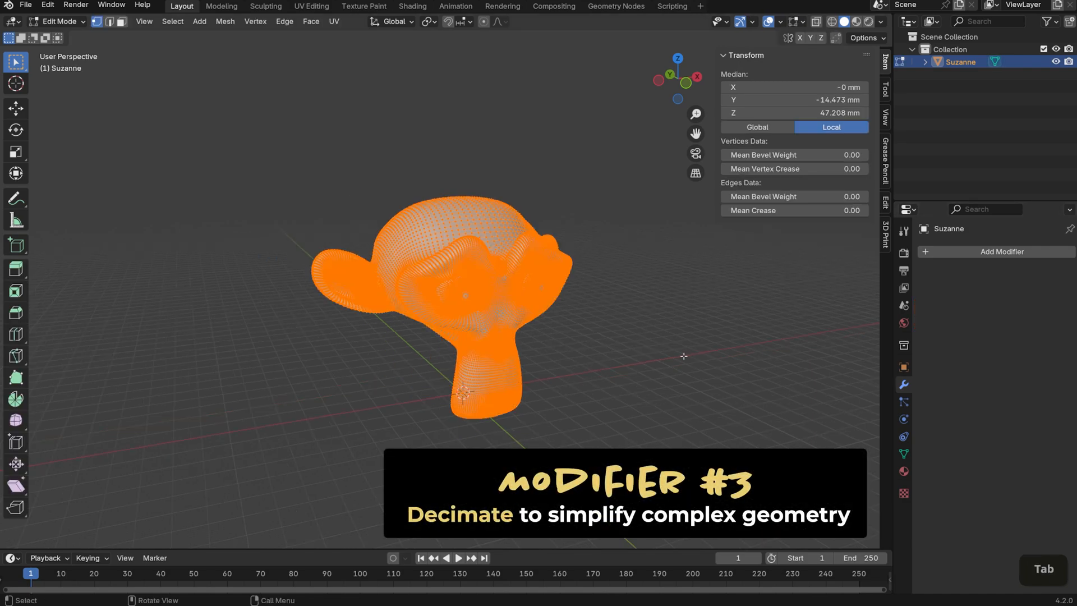
Return the dense, smooth monkey head to Object Mode and add a Decimate modifier, adjusting its ratio
scroll(702, 375, up, 2)
key(Tab)
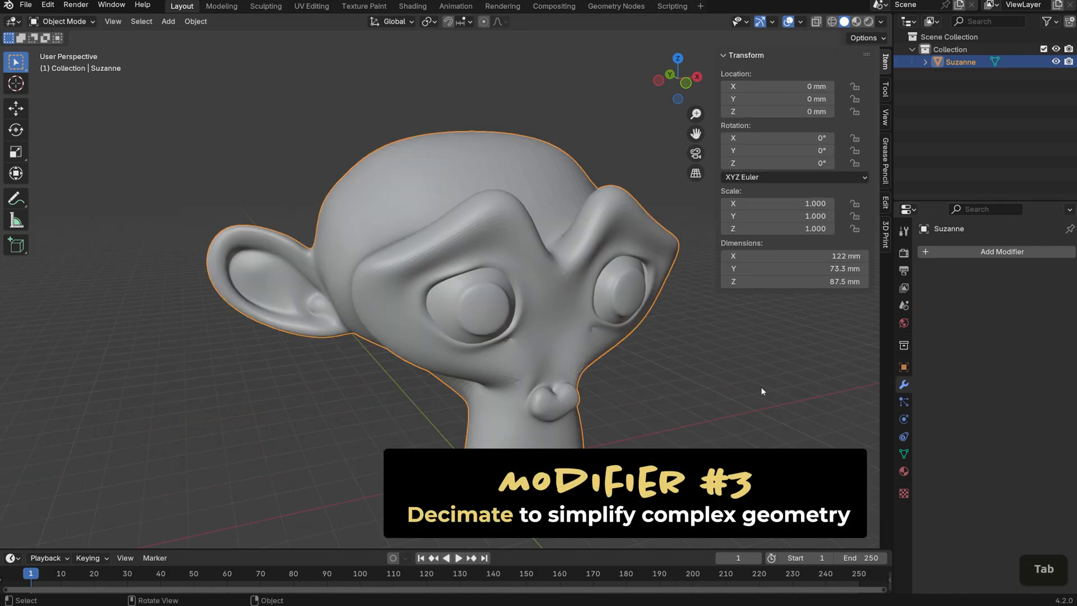
shift+middle_drag(738, 381, 697, 382)
click(1004, 256)
text(d)
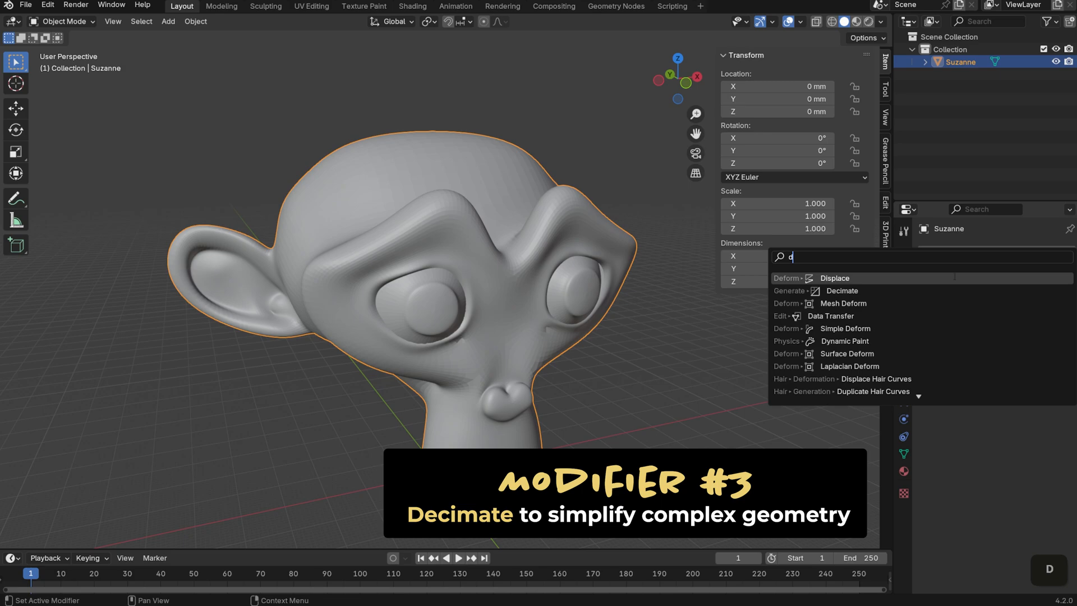
click(954, 291)
mouse_move(1018, 307)
mouse_down()
mouse_move(982, 307)
mouse_move(1017, 307)
mouse_up()
click(1031, 307)
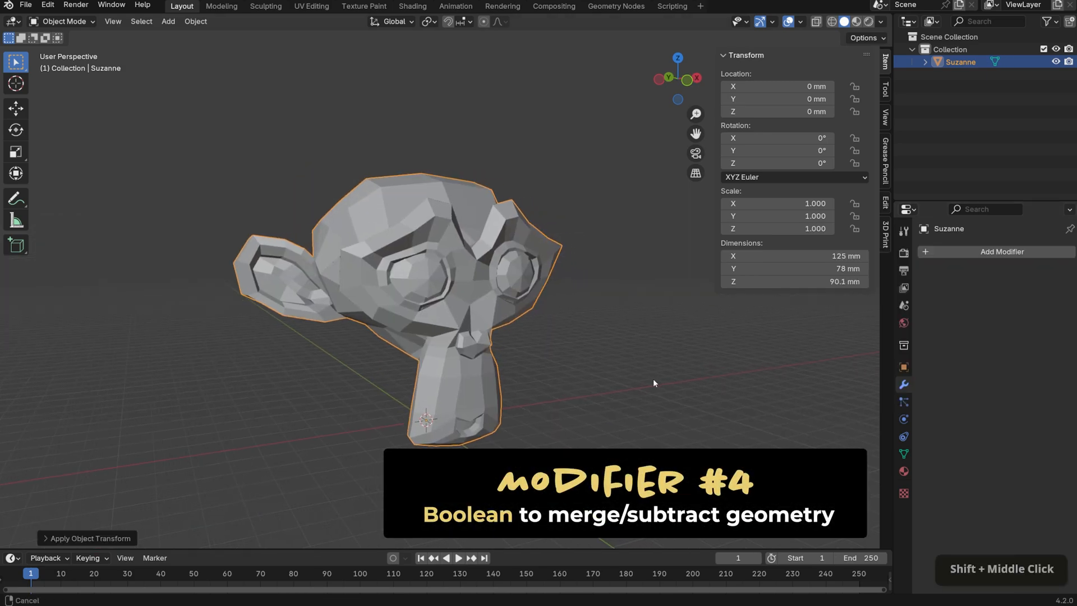
Duplicate the low-poly monkey head and place the copy beside it, slightly raised and overlapping the original
mouse_move(653, 379)
shift+middle_down()
mouse_move(667, 366)
mouse_move(657, 369)
shift+middle_up()
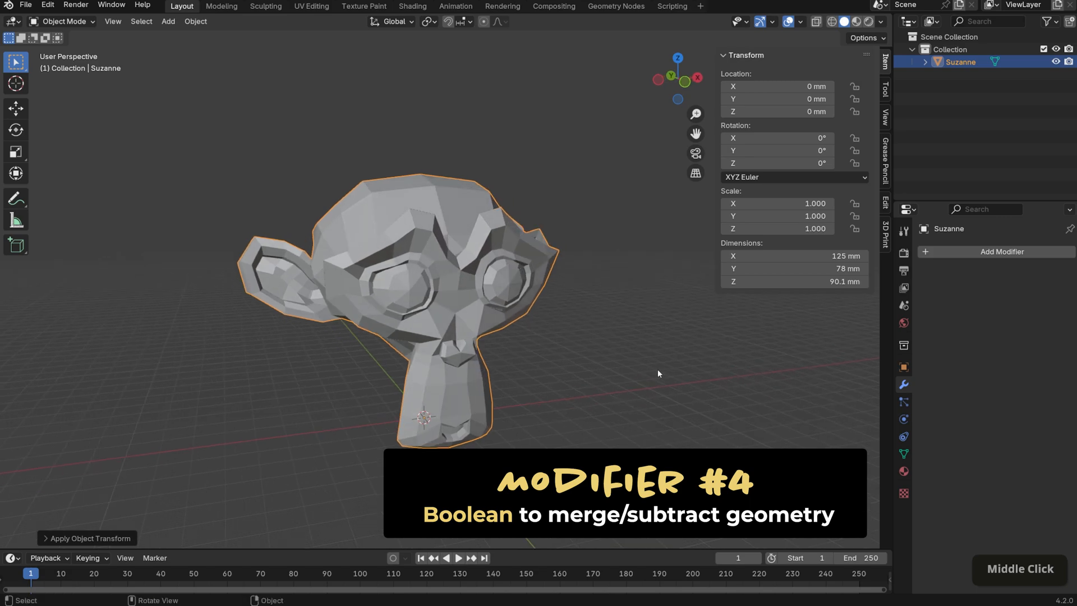
middle_drag(541, 381, 583, 359)
key(shift+d)
key(x)
click(694, 379)
key(r)
key(z)
click(715, 318)
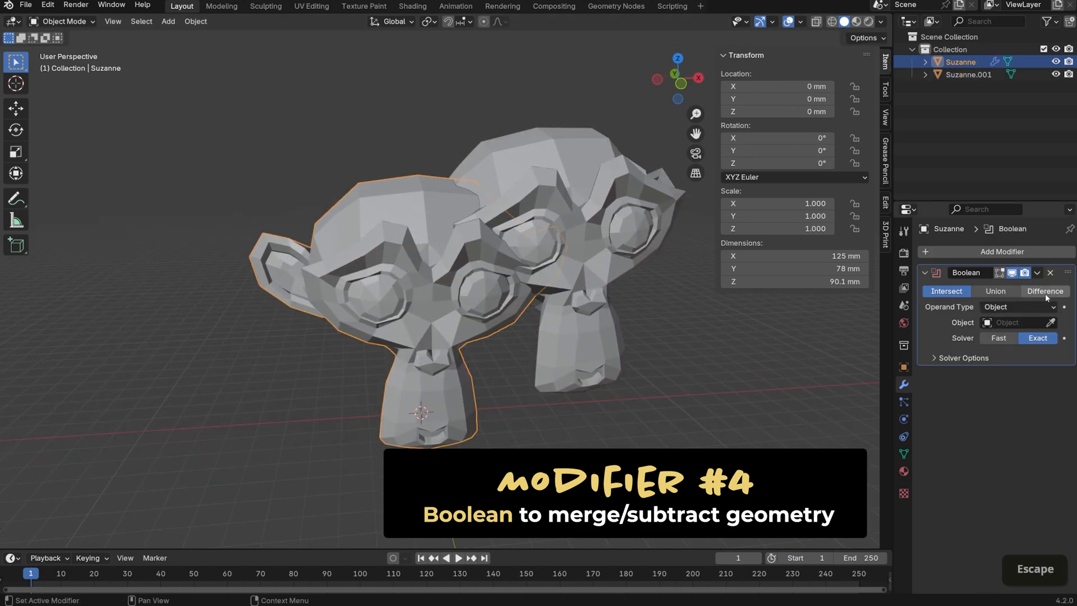
Set the original head's Boolean modifier to Union with the duplicate head as its object, and apply it
click(989, 291)
click(1050, 323)
click(555, 194)
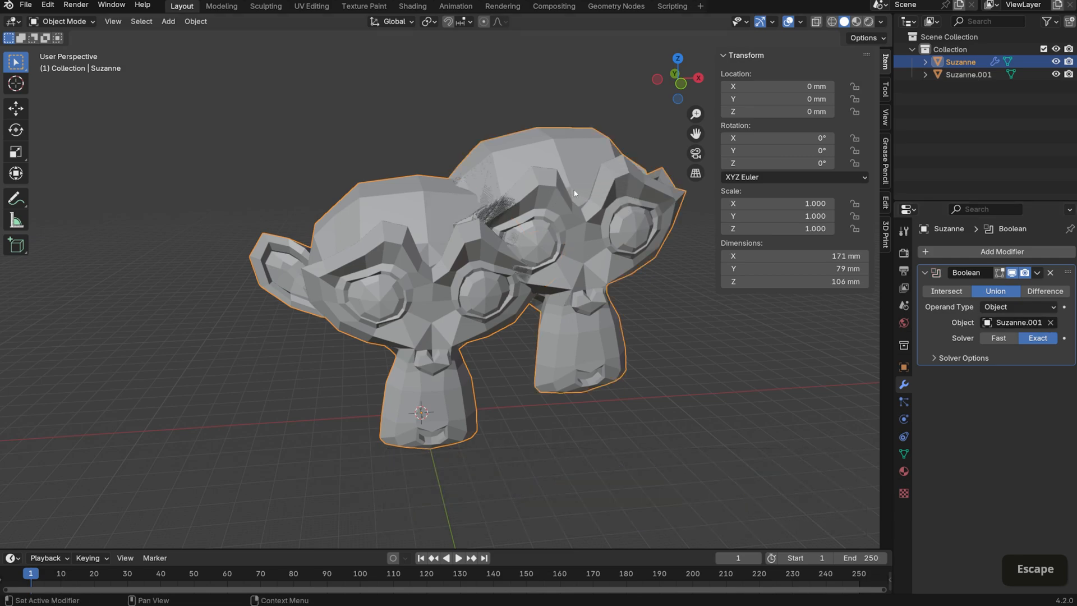
key(ctrl+a)
key(g)
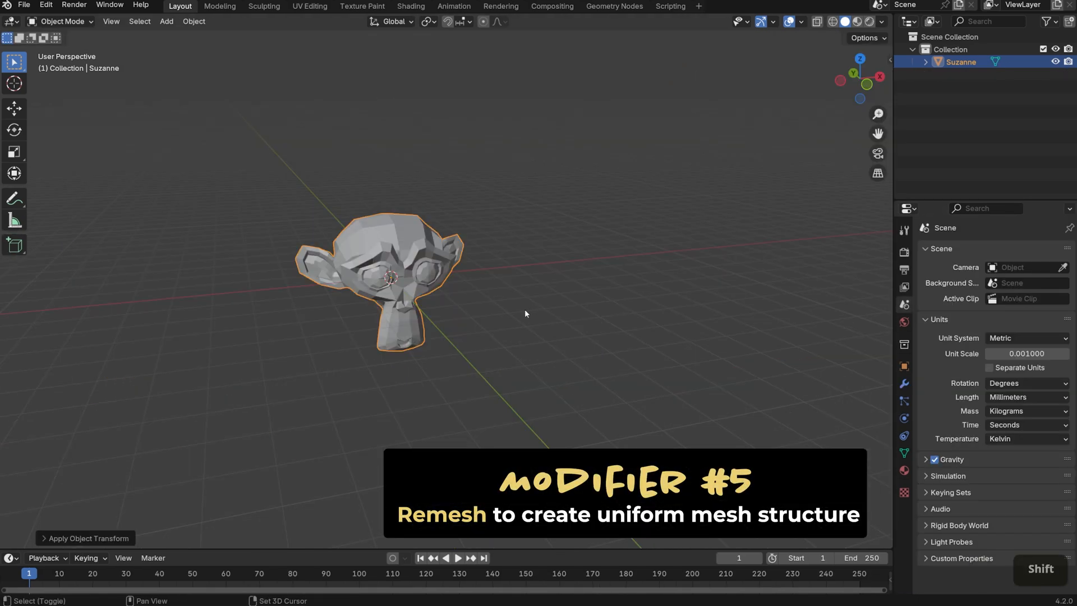
Duplicate the single monkey head, tilt the copy, and raise it so that it overlaps the original's side
key(shift+d)
key(r)
click(634, 288)
key(g)
key(z)
click(685, 291)
middle_drag(686, 291, 539, 258)
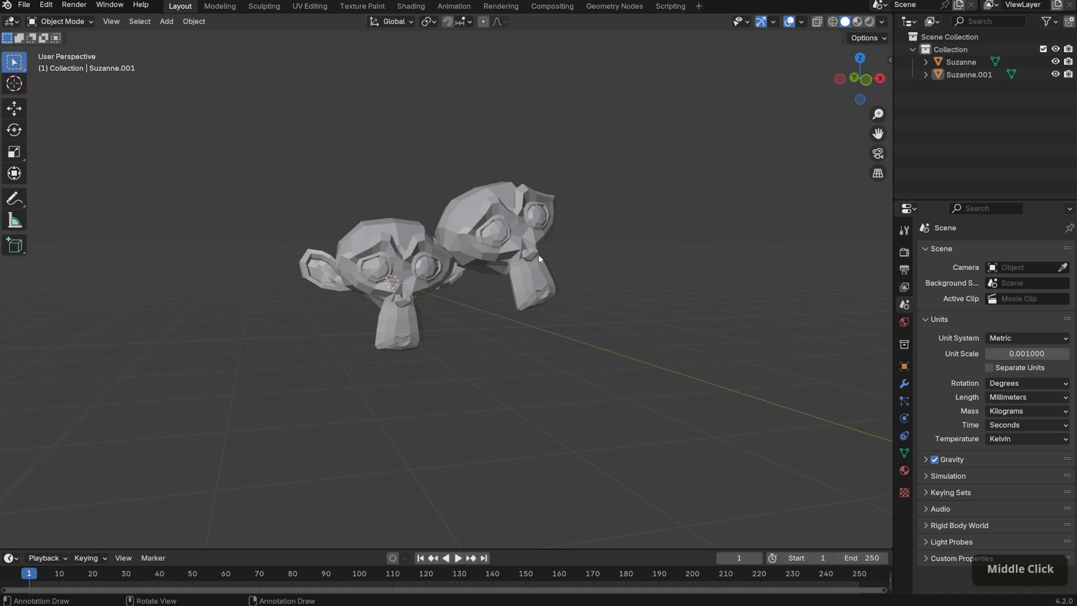
Join the original monkey head and its tilted copy into one object
click(375, 240)
shift+click(496, 218)
middle_drag(712, 230, 716, 244)
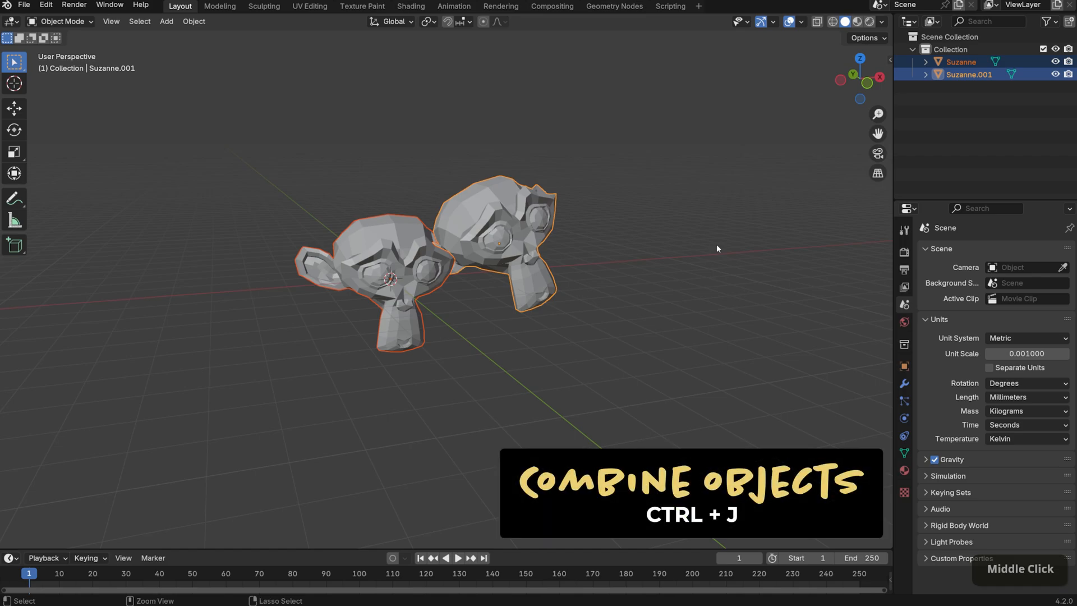
key(ctrl+j)
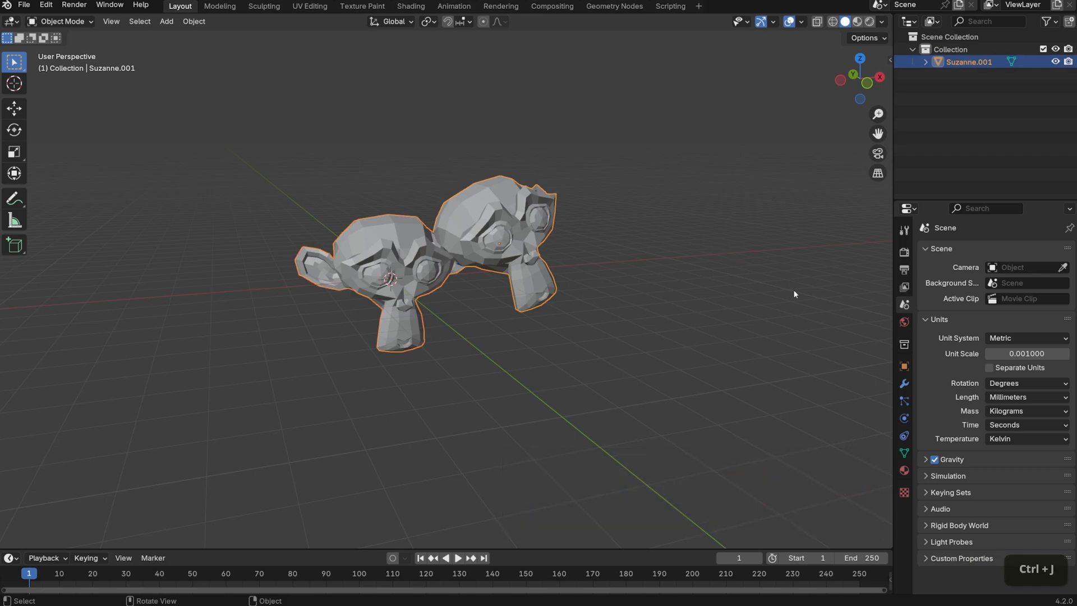
Add a Remesh modifier to the joined heads with a voxel size of 0.02 mm, and apply it
click(904, 384)
click(966, 252)
text(re)
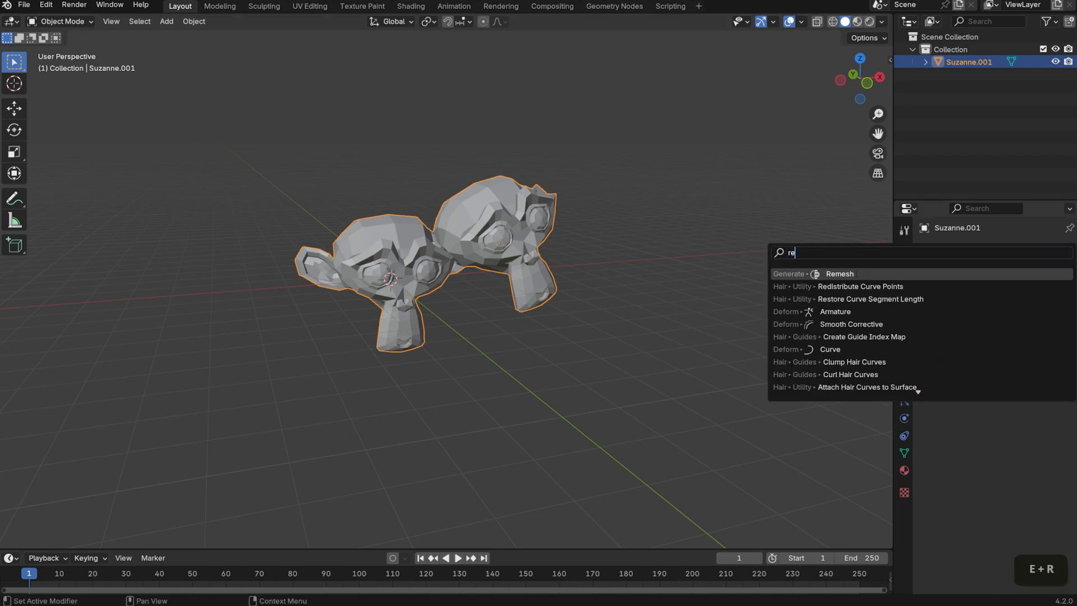
key(Return)
click(1027, 304)
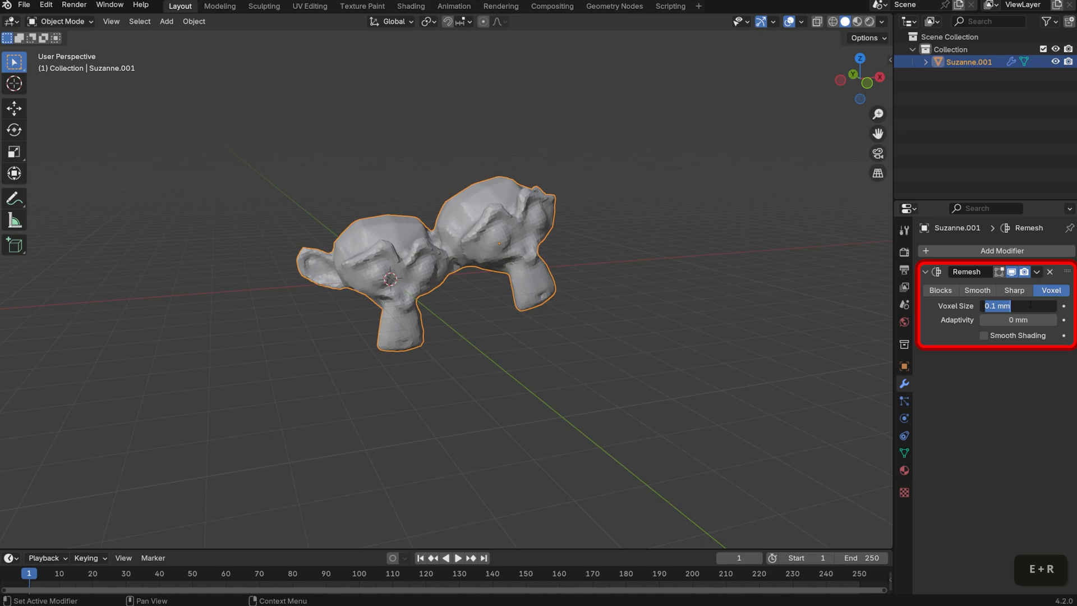
text(0.02)
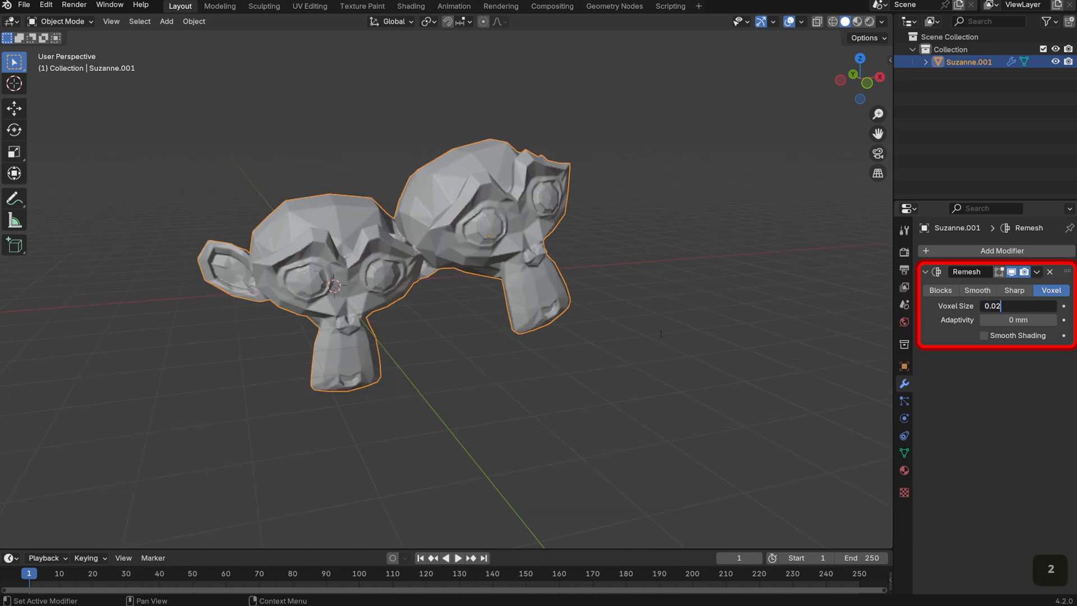
key(Return)
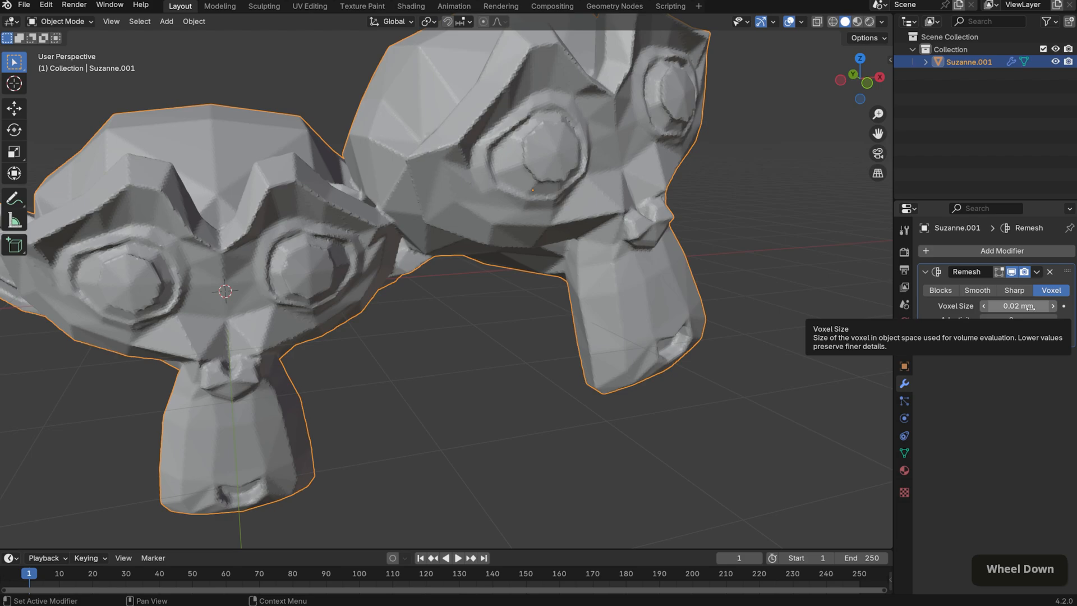
key(ctrl+a)
scroll(466, 222, down, 5)
Examine the remeshed heads' mesh density in Edit Mode with X-ray on, especially where the two heads meet
key(Tab)
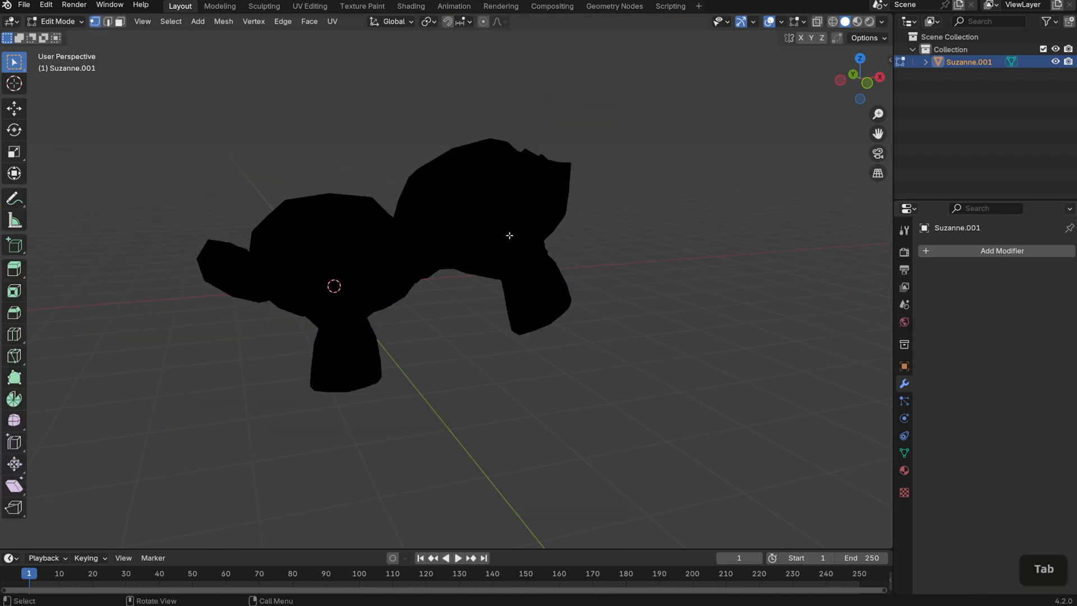
key(alt+z)
scroll(609, 247, up, 3)
scroll(610, 250, down, 2)
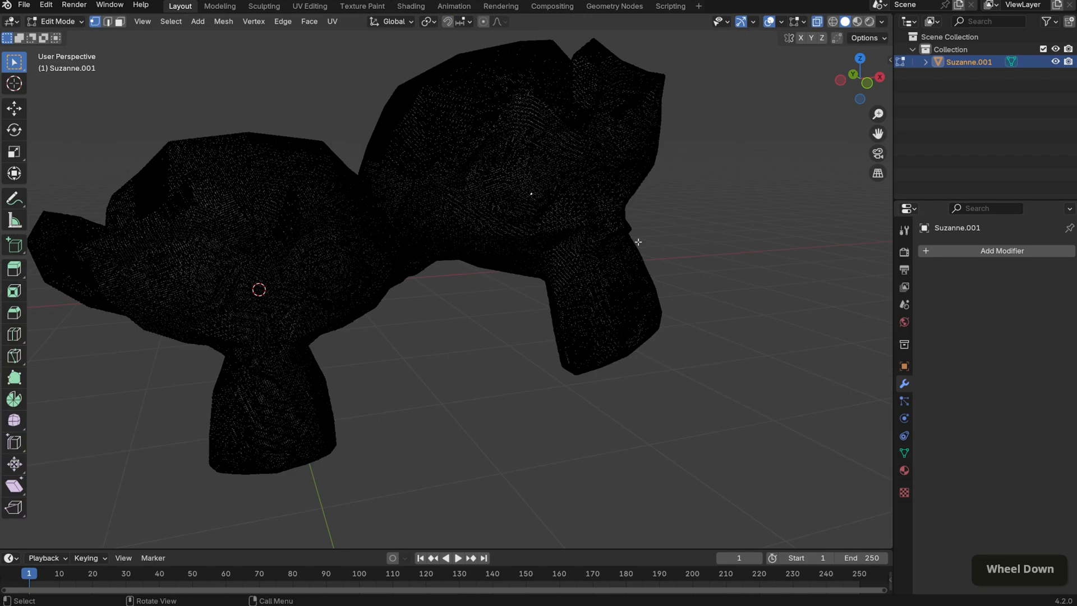
scroll(638, 242, up, 3)
key(a)
middle_drag(638, 242, 505, 247)
scroll(488, 244, up, 3)
key(Tab)
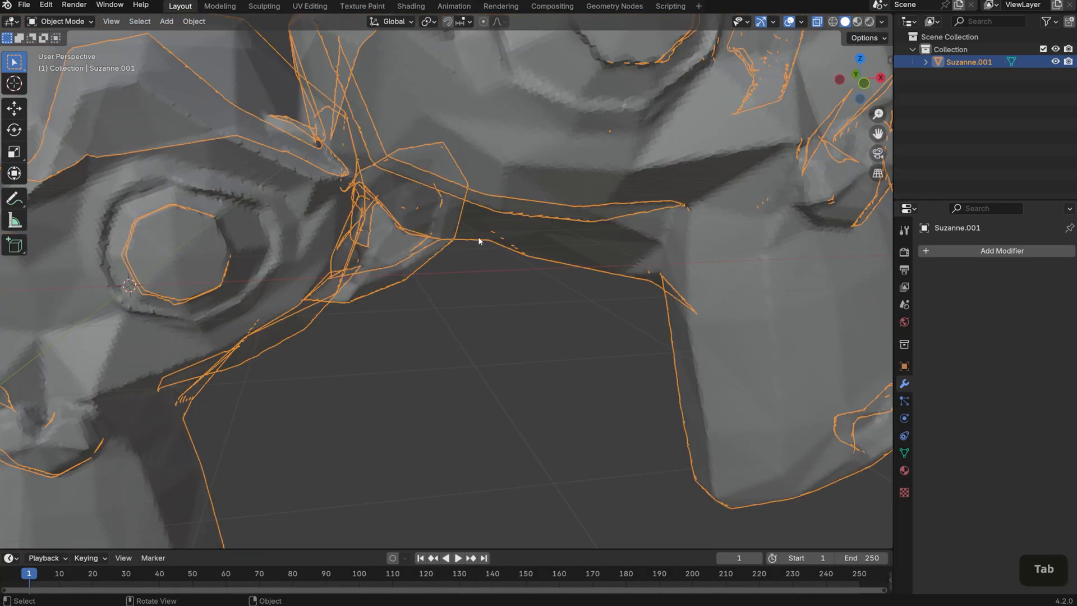
scroll(480, 242, down, 6)
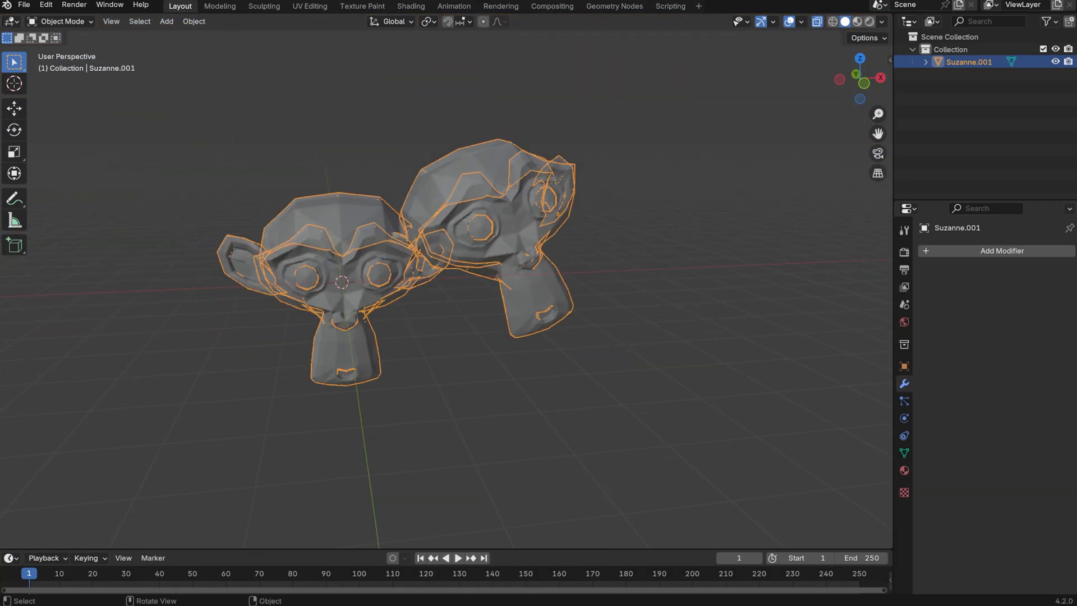
Add a Subdivision Surface modifier at viewport level 3 to the single monkey head, and apply it
key(ctrl+2)
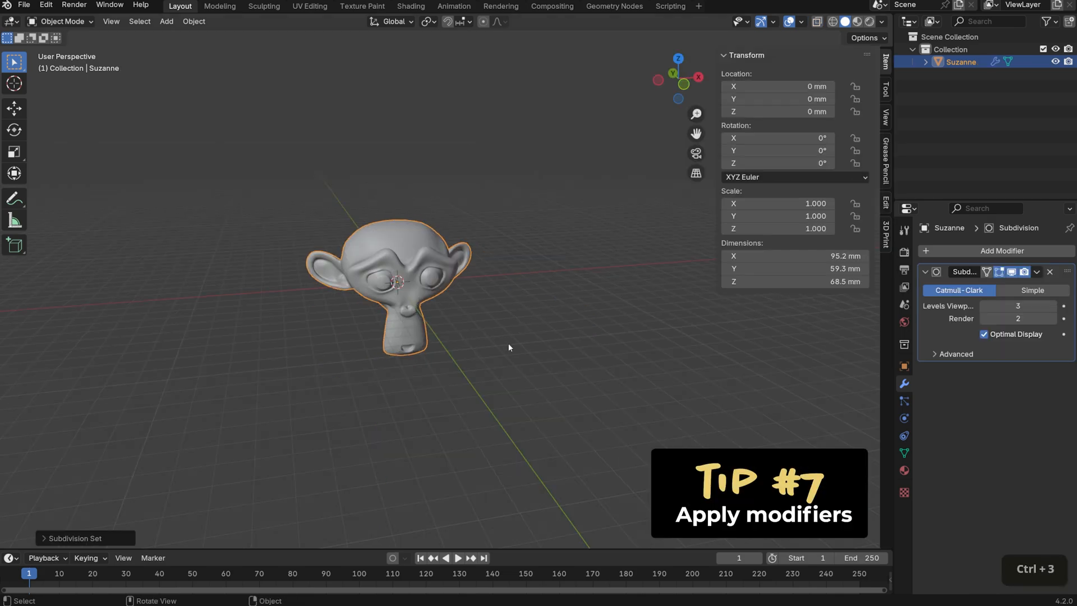
scroll(508, 348, up, 3)
shift+middle_drag(455, 356, 539, 353)
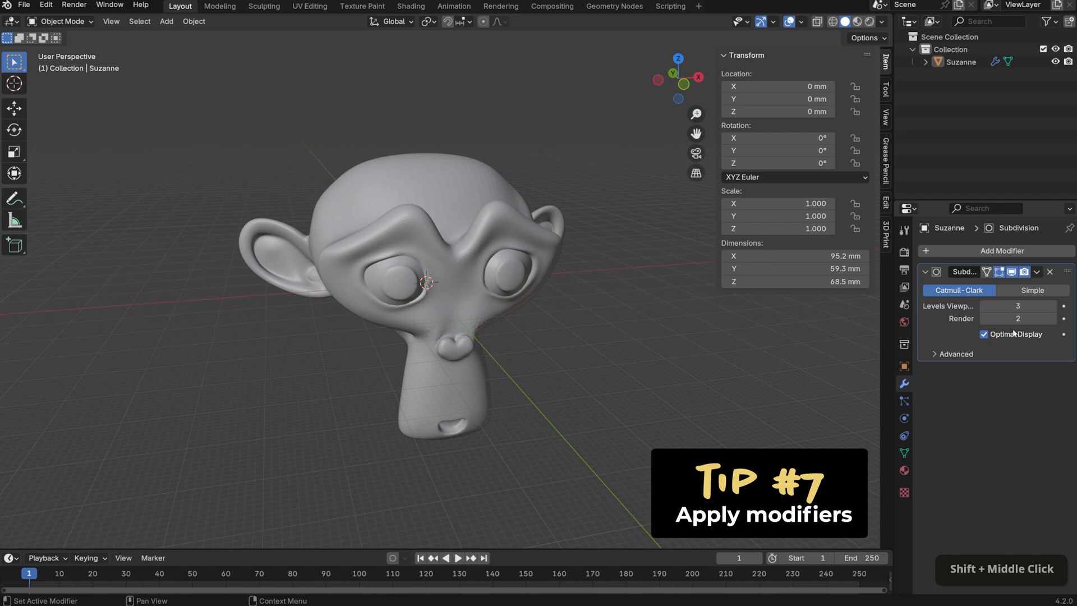
key(ctrl+a)
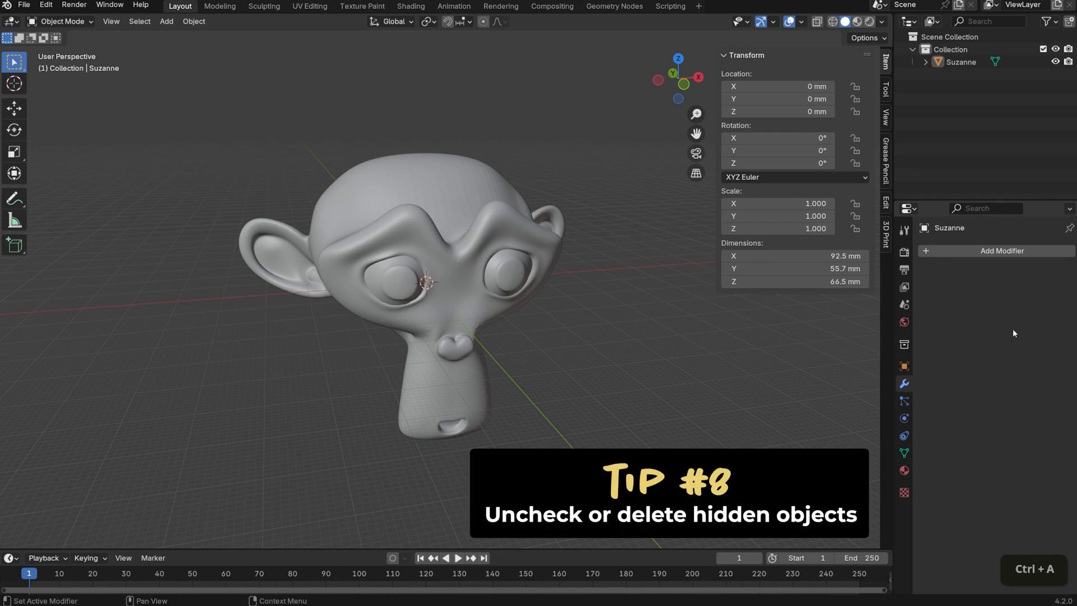
Duplicate the smoothed monkey head about 93 mm along negative X and hide the copy
scroll(452, 289, down, 3)
scroll(573, 303, up, 2)
key(shift+d)
key(x)
click(389, 301)
key(h)
scroll(621, 361, up, 2)
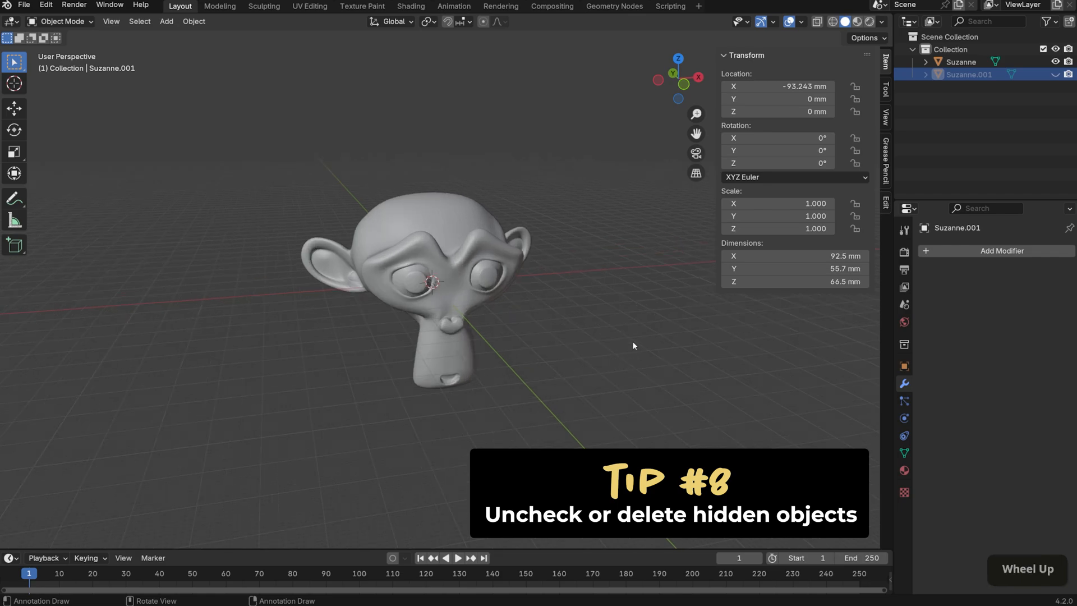
Delete the hidden duplicate of the monkey head from the scene
key(x)
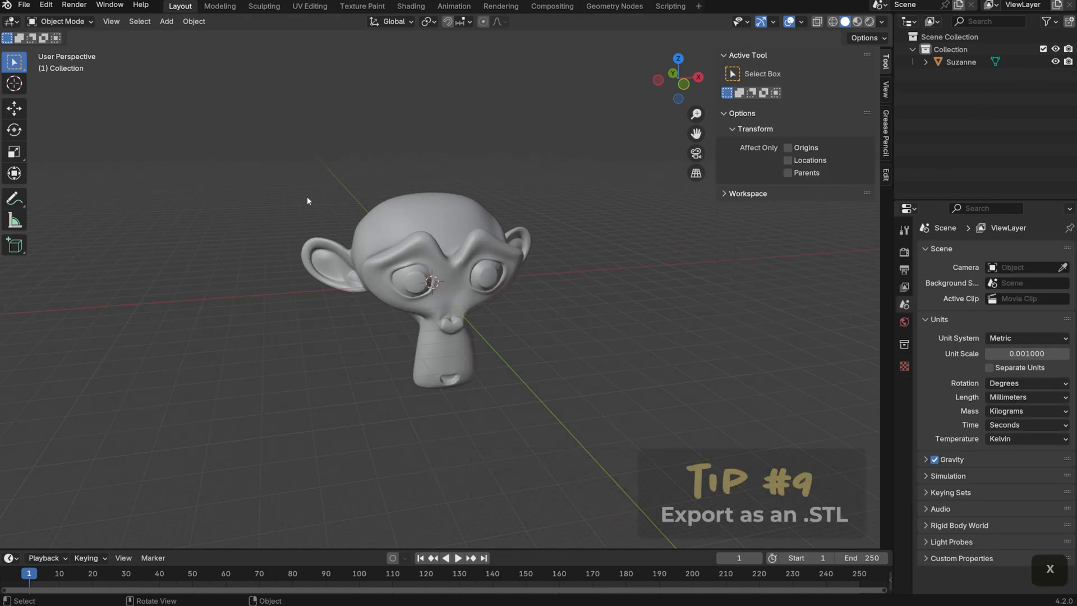
Export the monkey head in STL (.stl) format
click(27, 5)
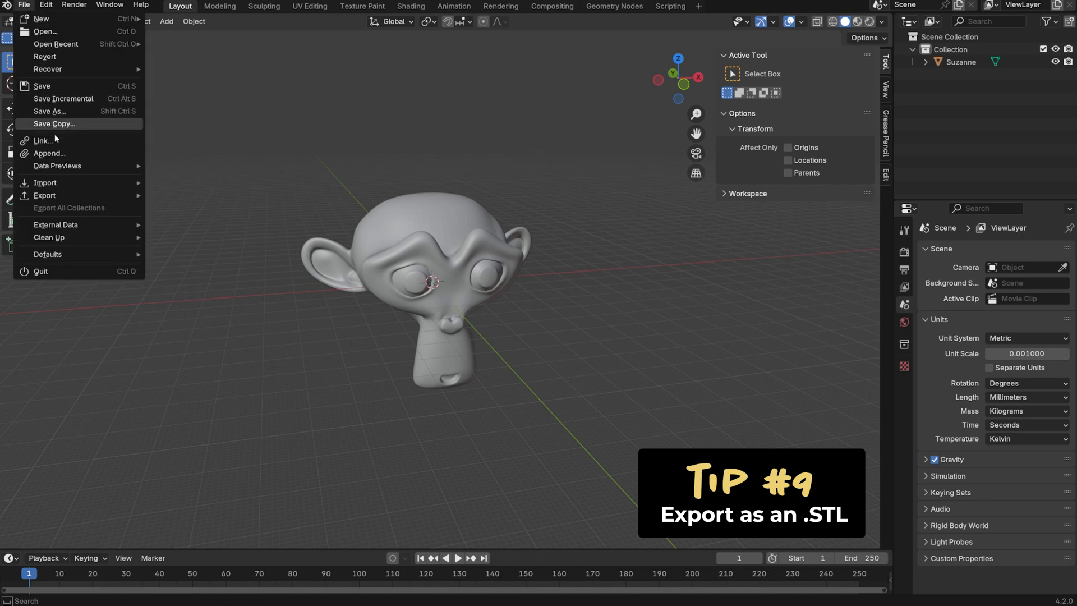
mouse_move(62, 196)
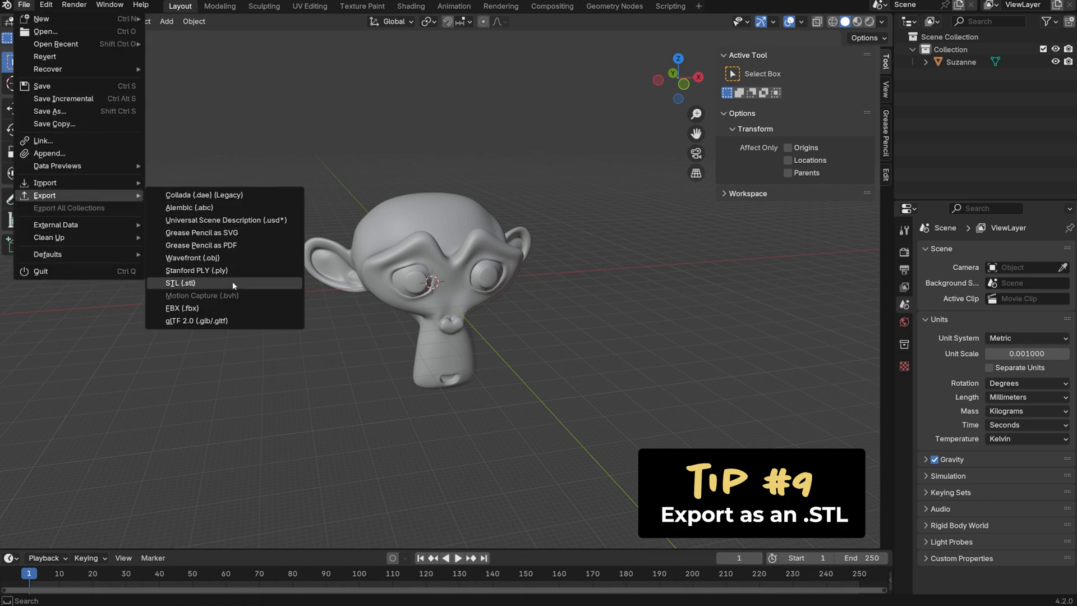